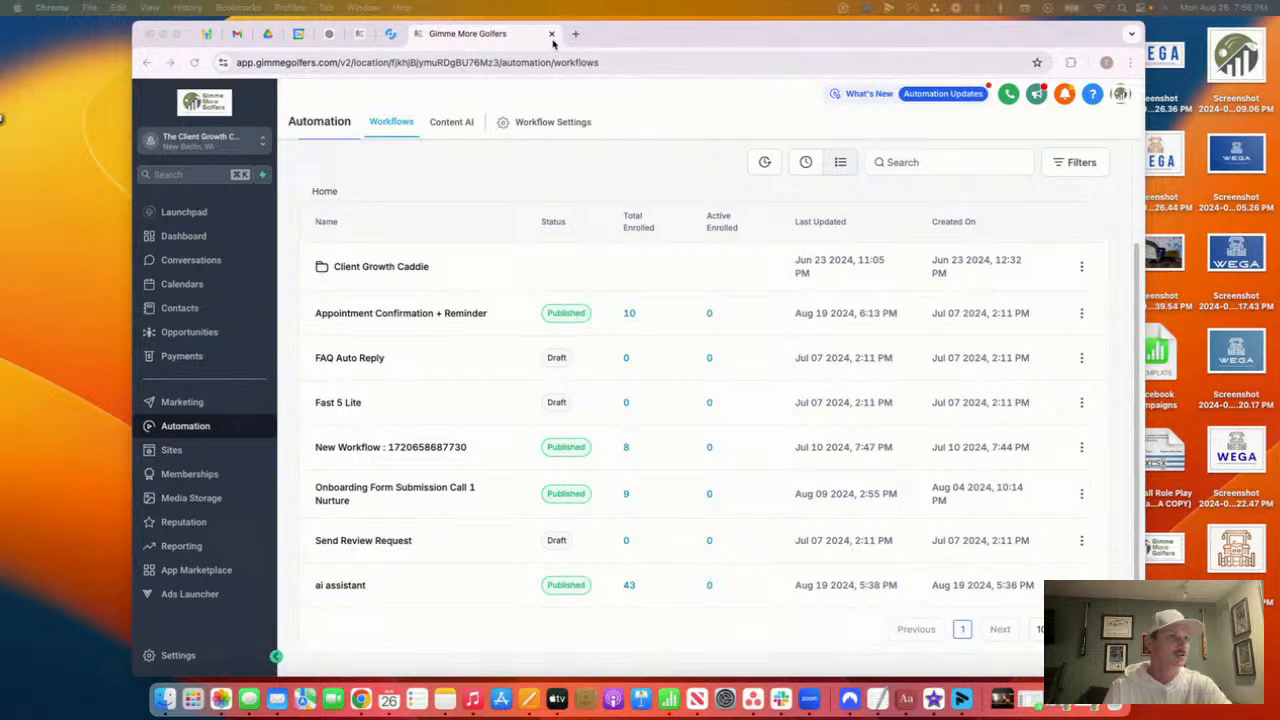
# Maximize Chrome and use Login As to sign in as the 'test' user
pyautogui.click(177, 34)
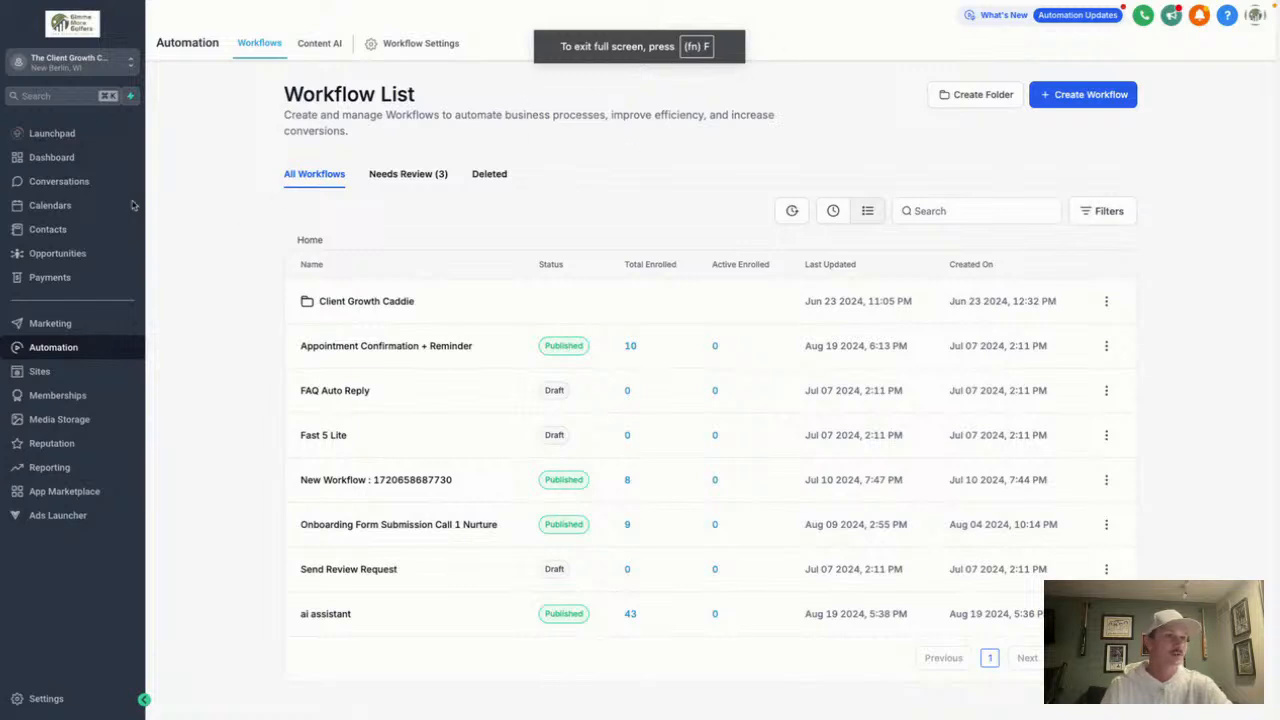
pyautogui.click(1255, 18)
pyautogui.moveTo(1194, 85)
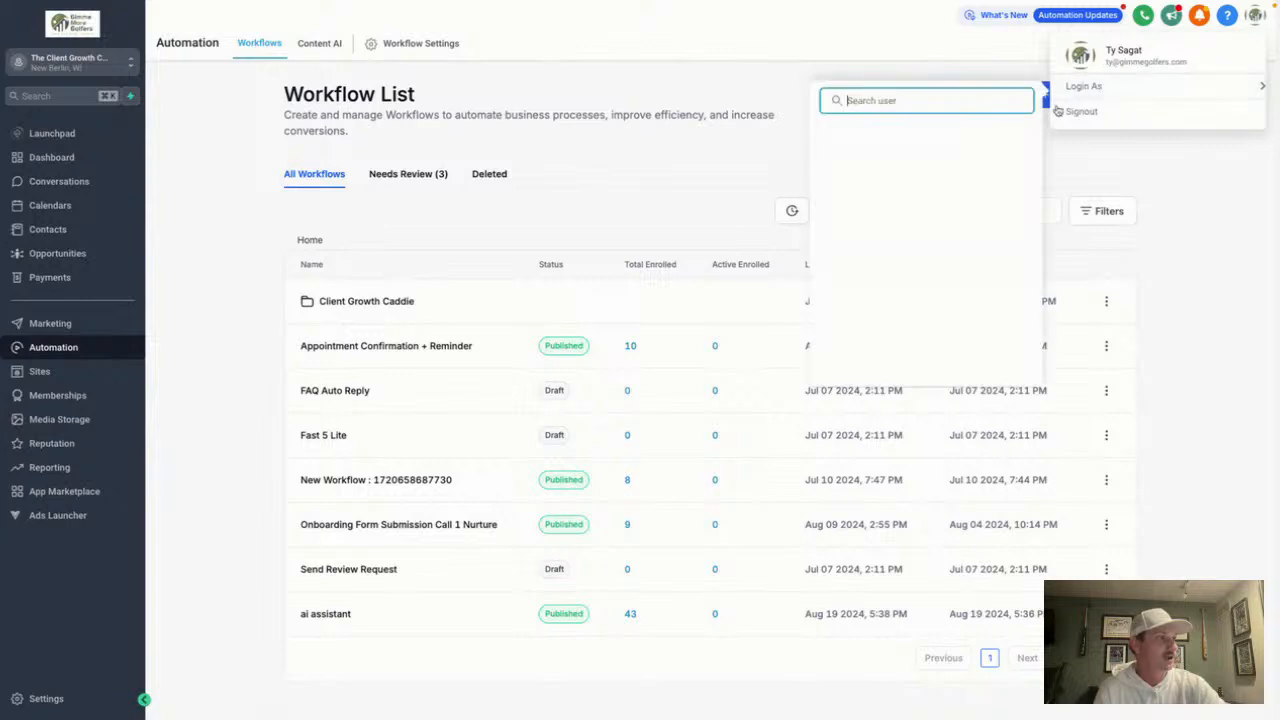
pyautogui.write('test')
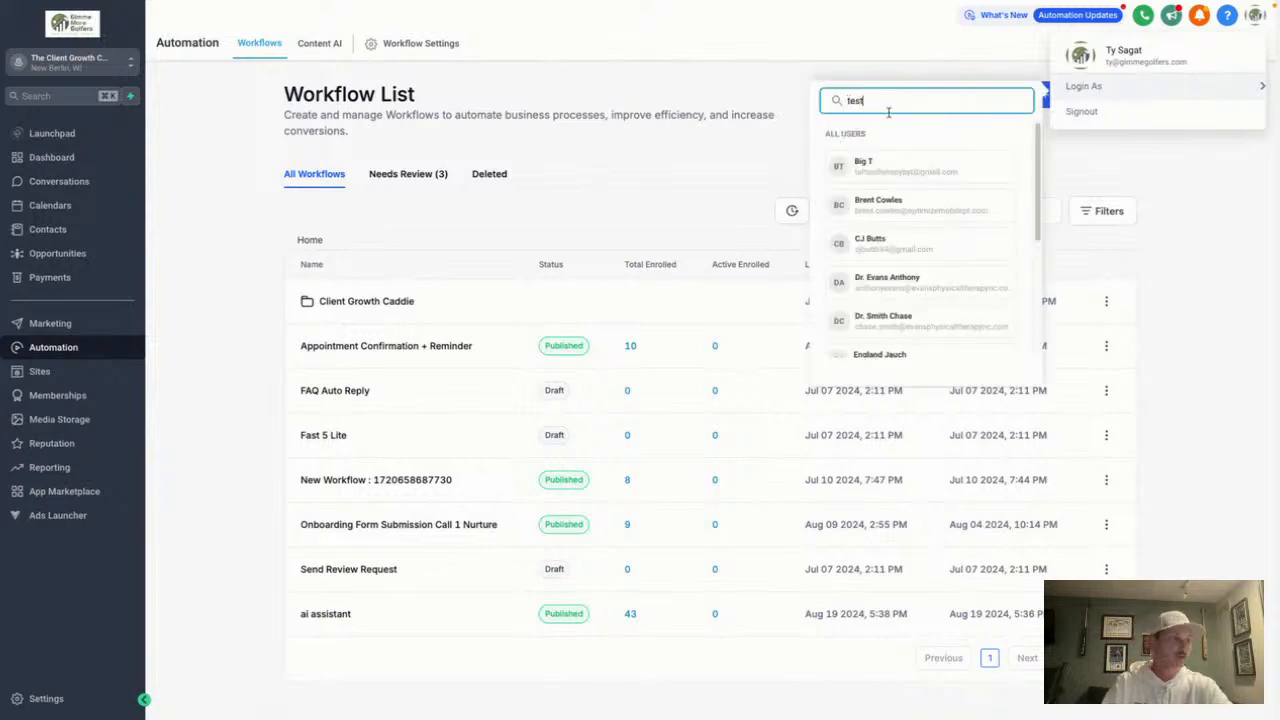
pyautogui.click(891, 168)
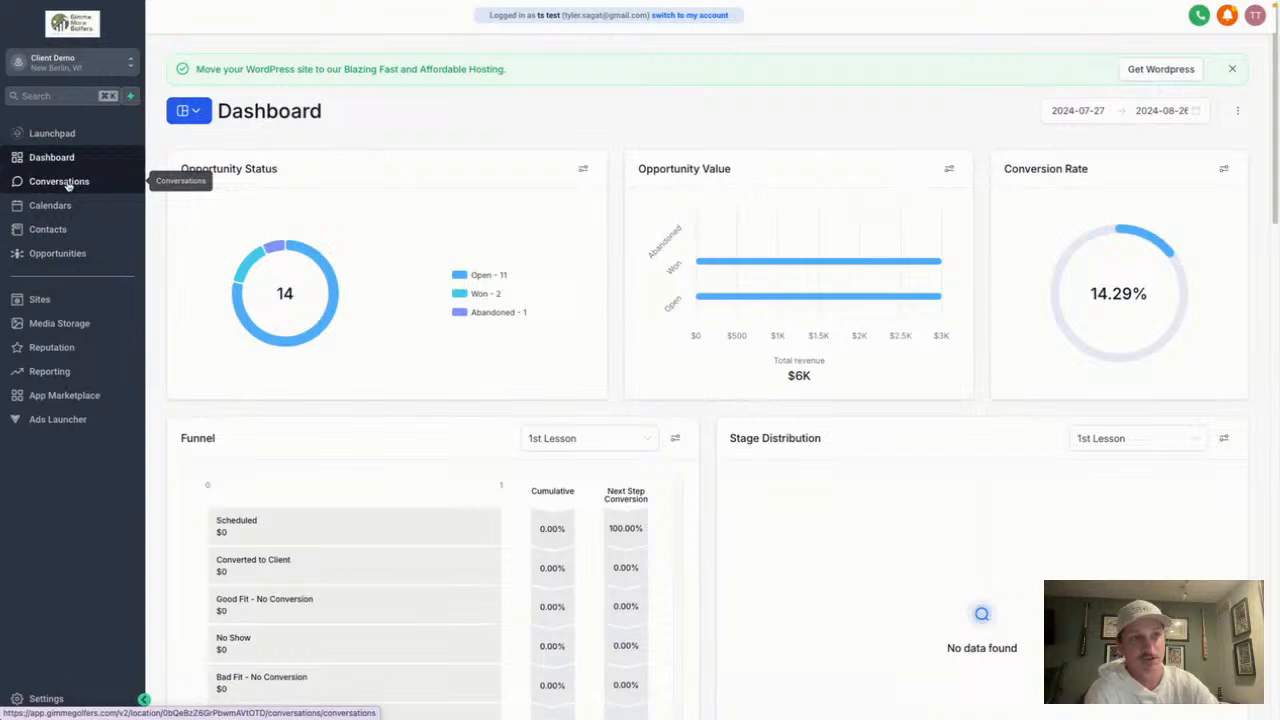
# Start the queued call task from Conversations' Manual Actions
pyautogui.click(67, 184)
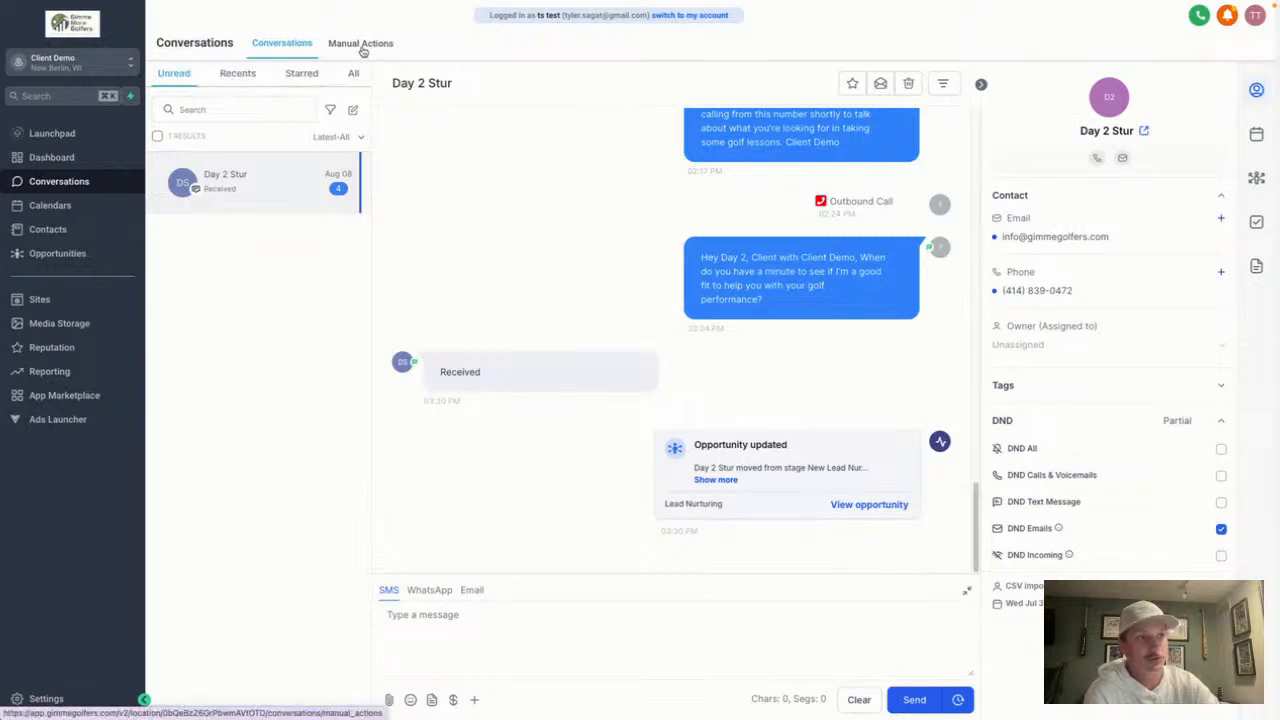
pyautogui.click(362, 45)
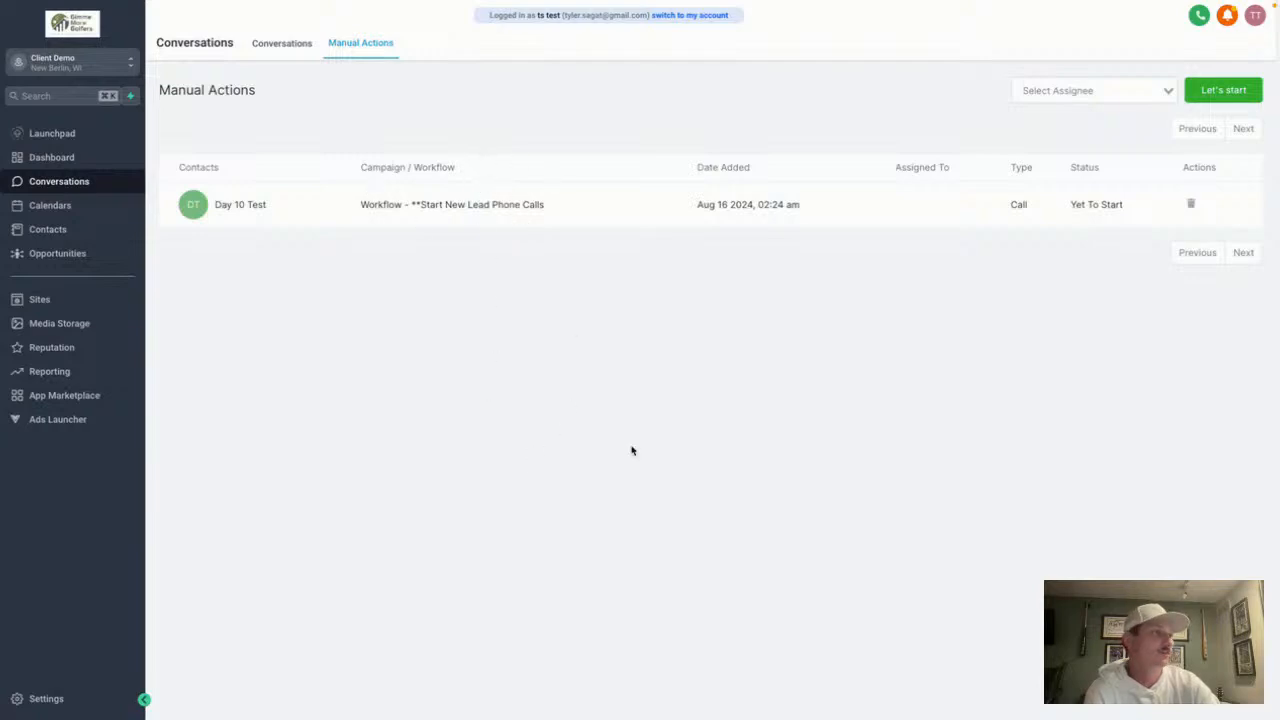
pyautogui.click(1205, 94)
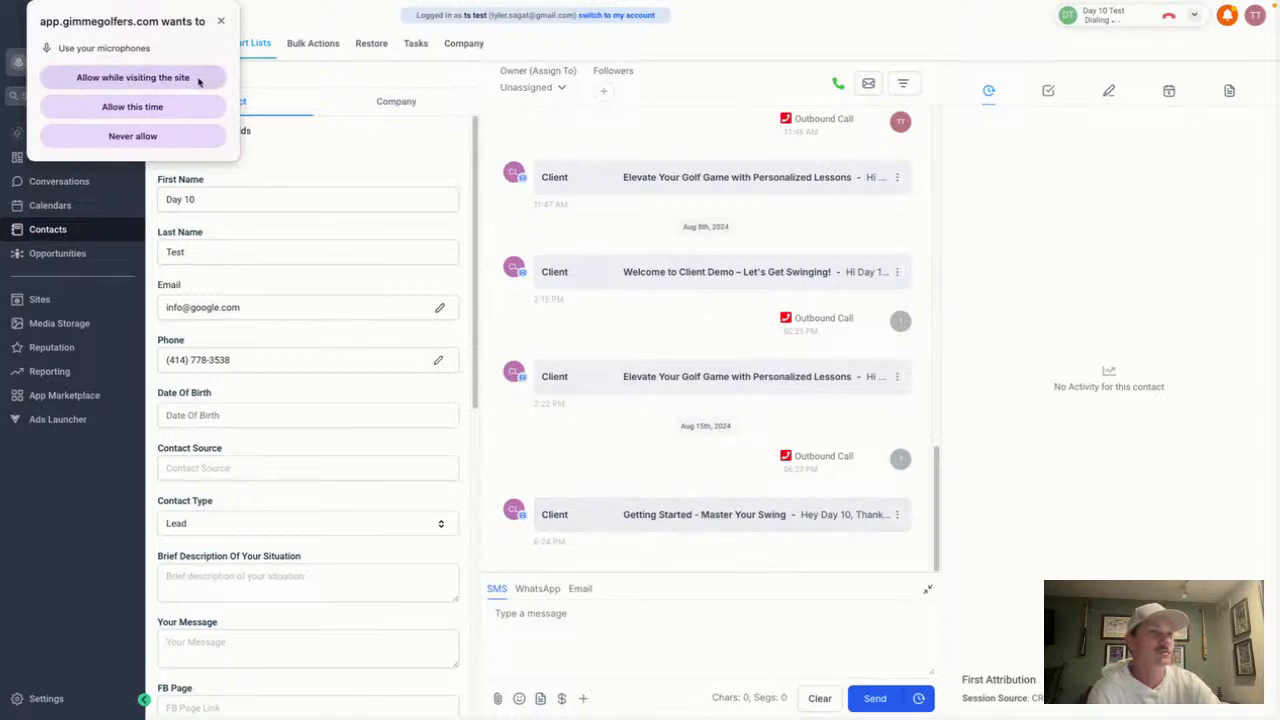
# Allow microphone access, hang up the test call, and record how the call went
pyautogui.click(198, 80)
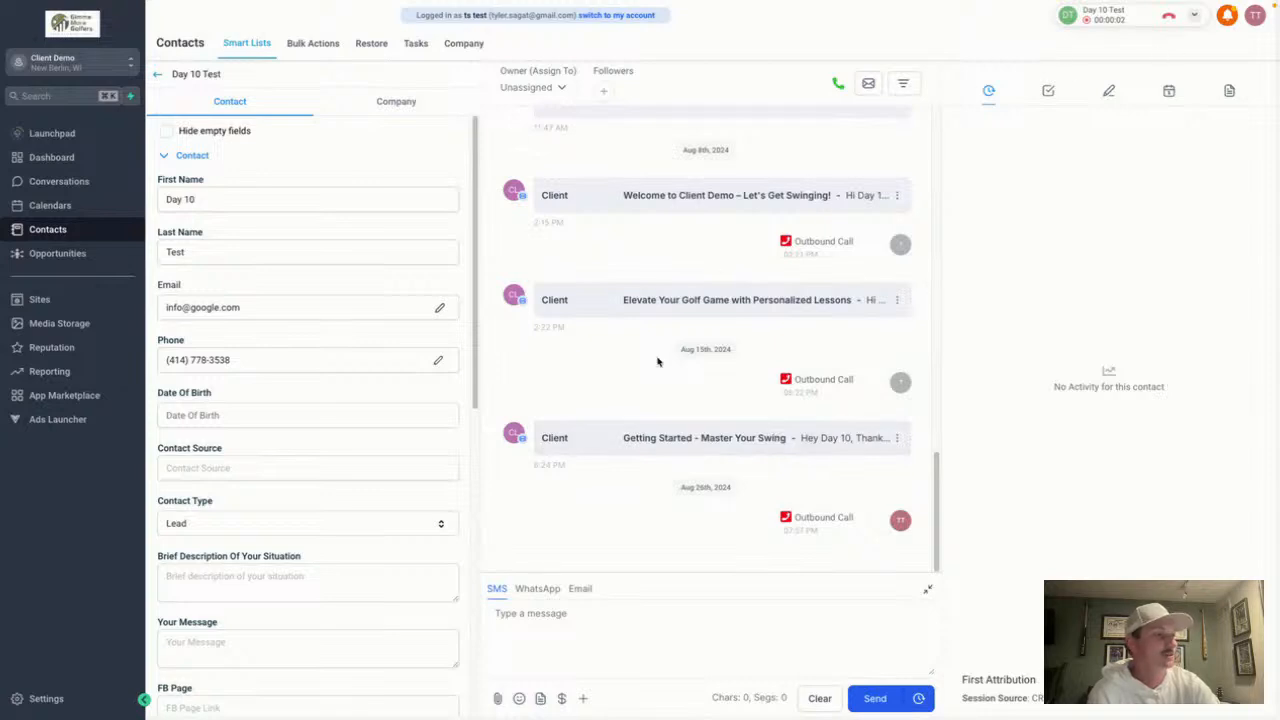
pyautogui.scroll(10, 817, 312)
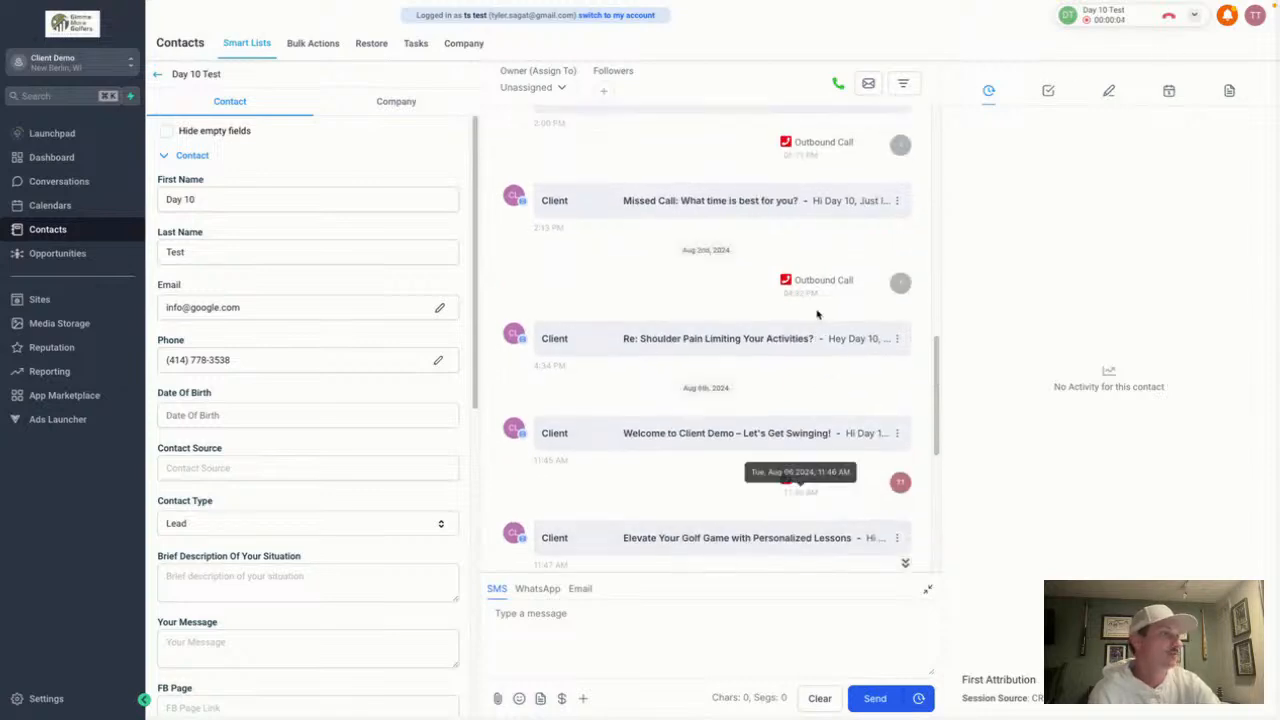
pyautogui.scroll(5, 817, 314)
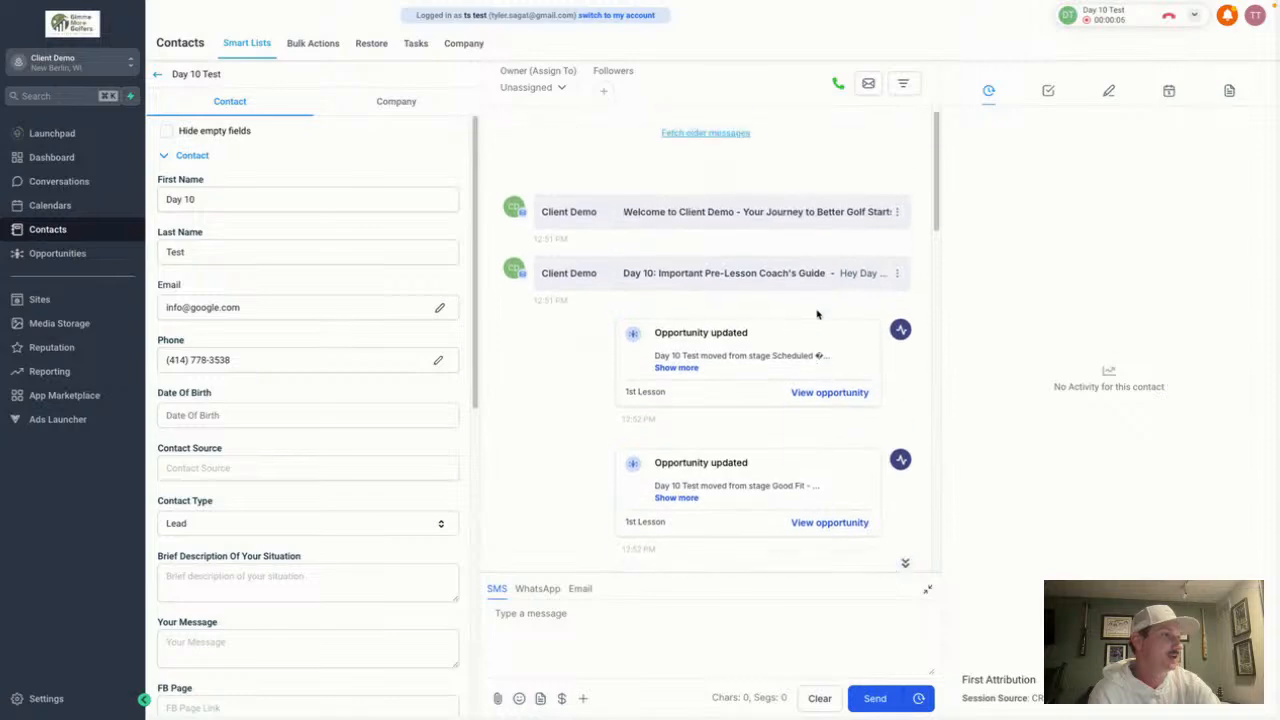
pyautogui.scroll(-3, 817, 314)
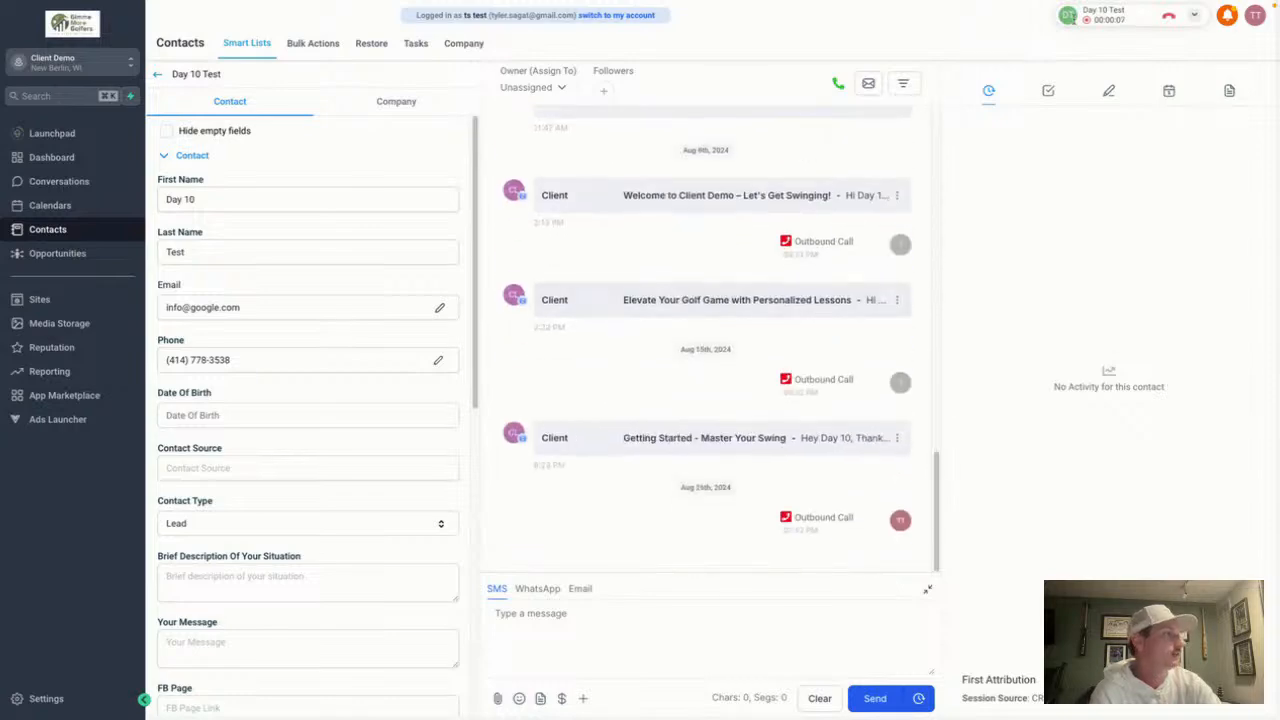
pyautogui.click(1169, 18)
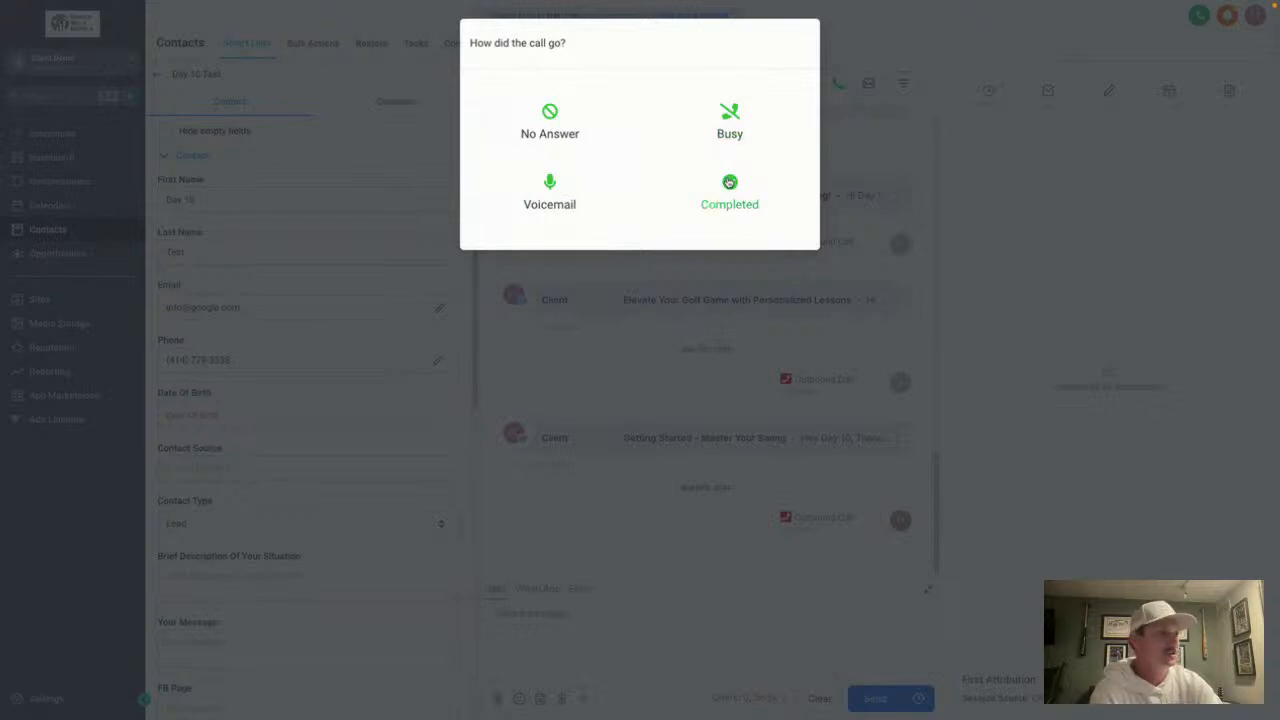
pyautogui.click(560, 198)
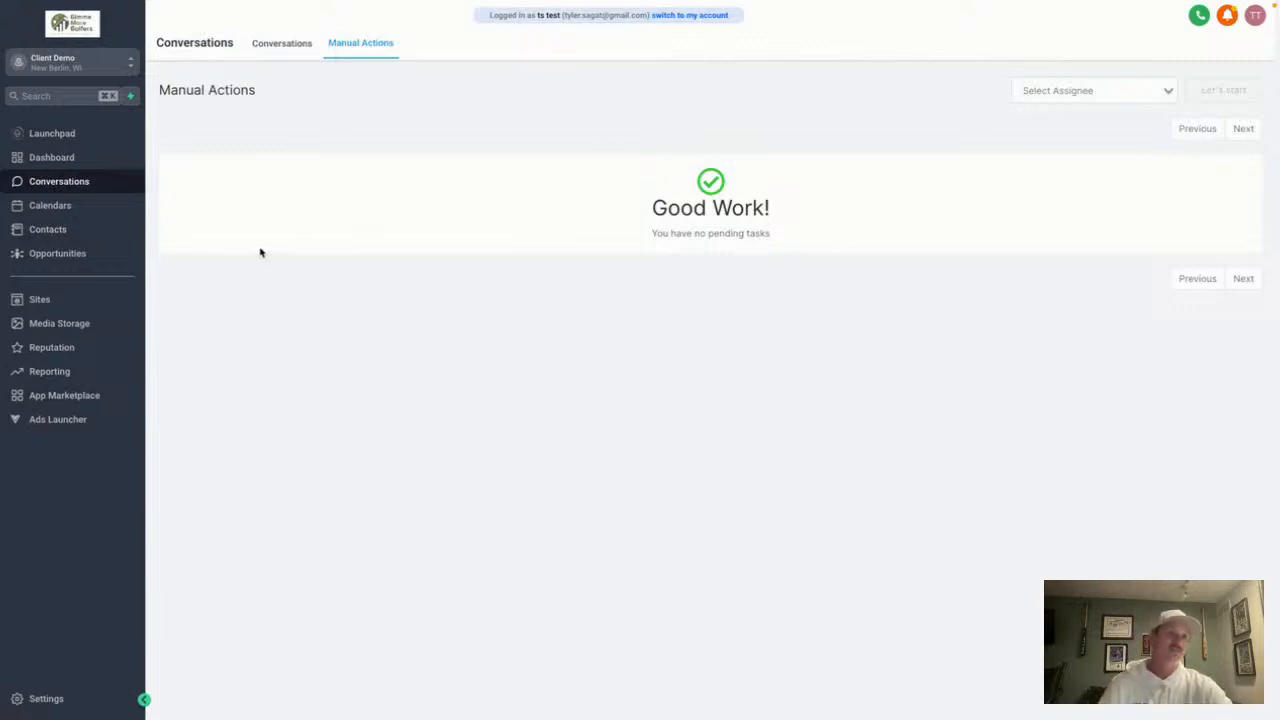
# Show the Lead Nurturing pipeline in the dashboard's Stage Distribution, then return to Conversations
pyautogui.click(270, 45)
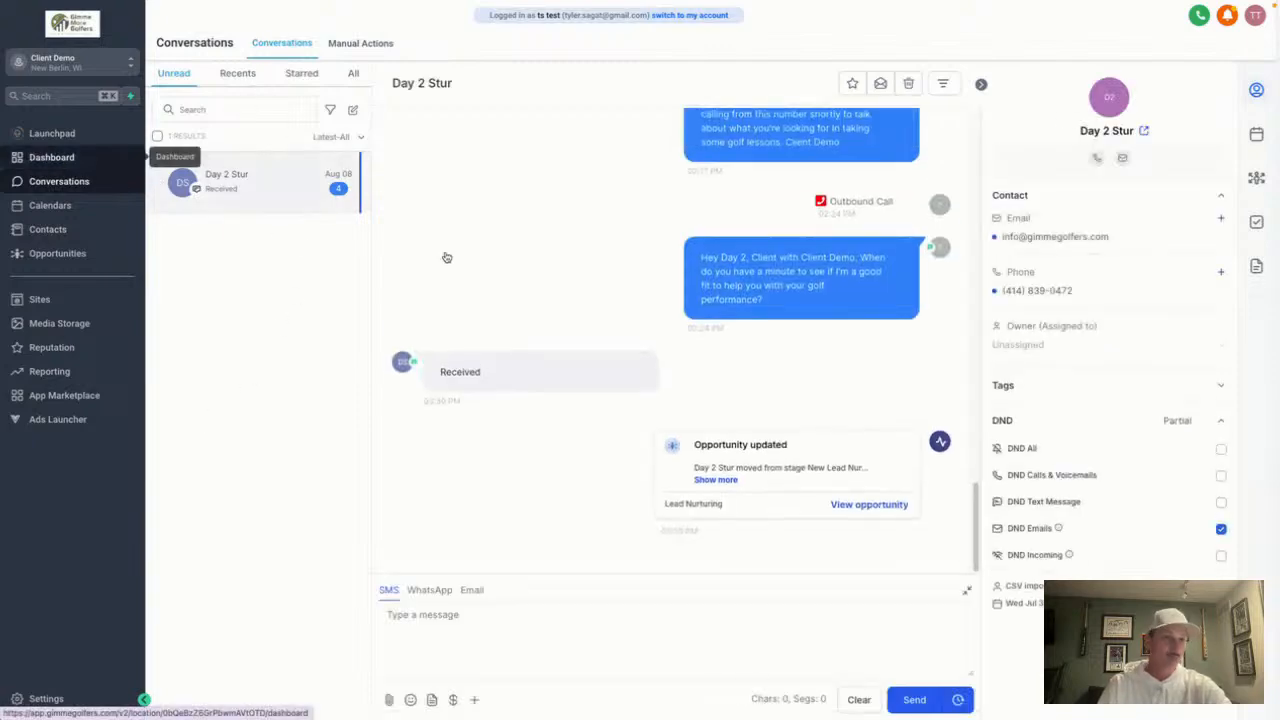
pyautogui.click(135, 157)
pyautogui.scroll(-3, 651, 409)
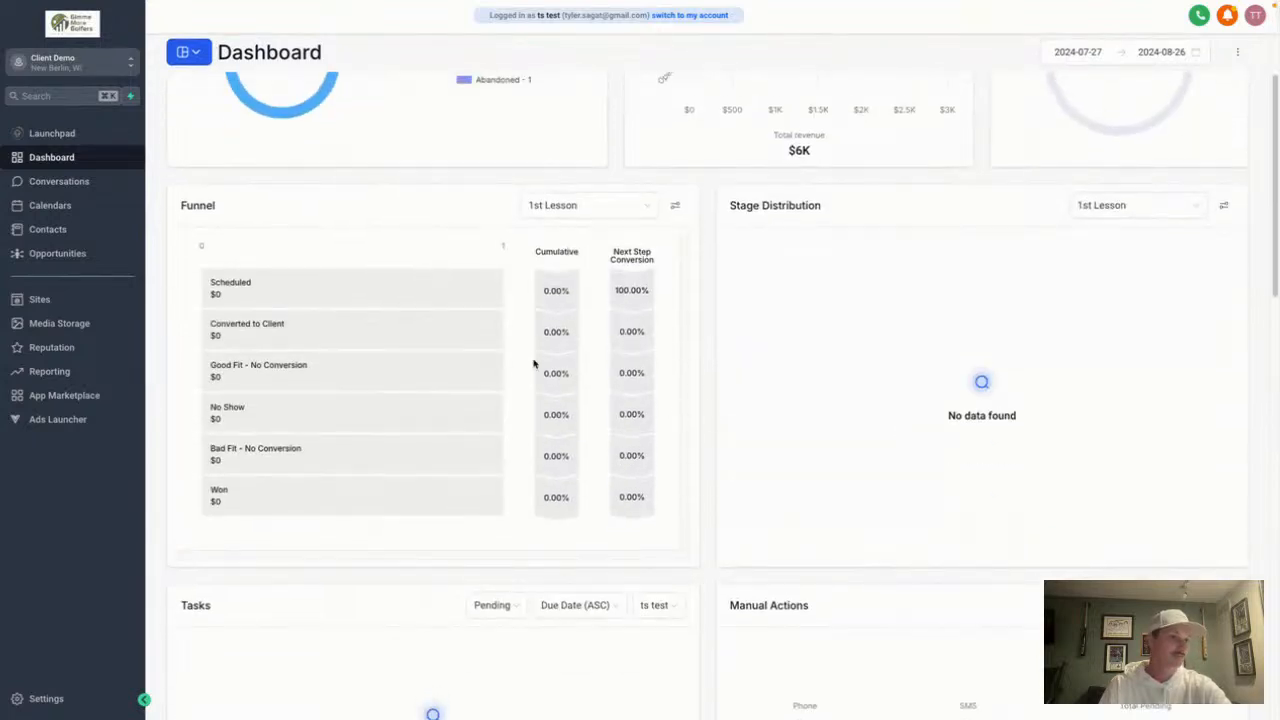
pyautogui.scroll(3, 951, 316)
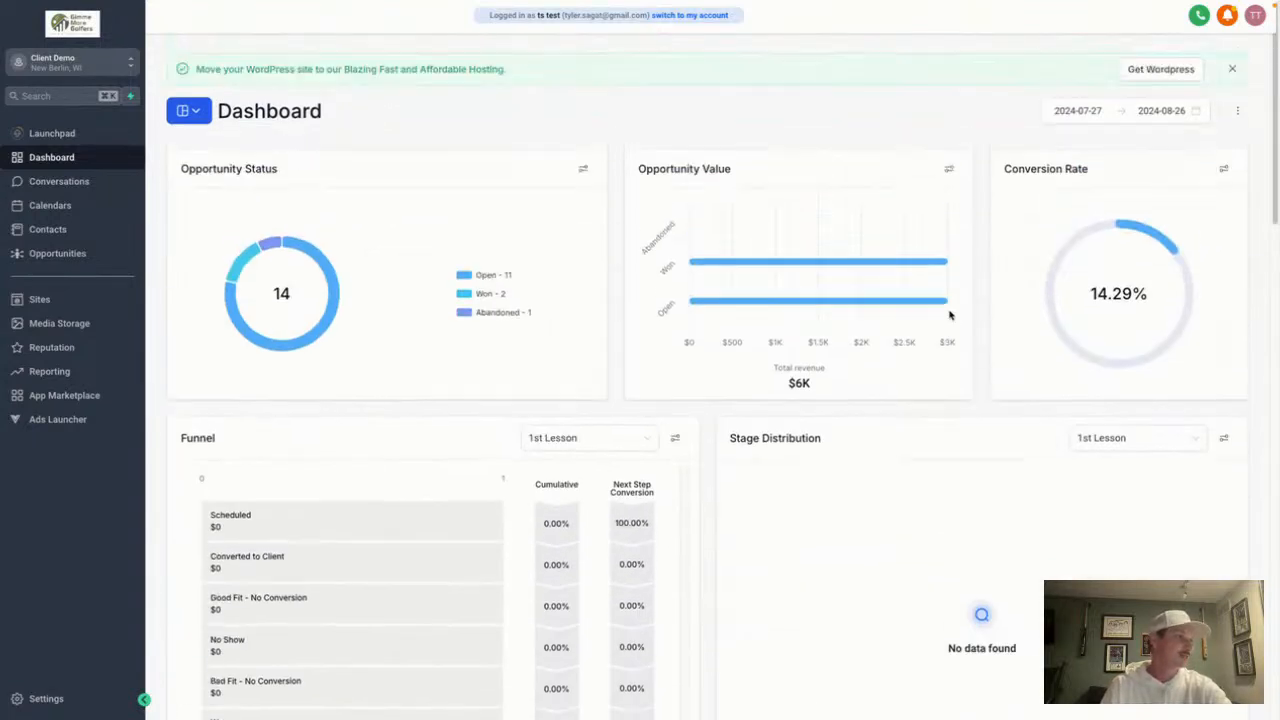
pyautogui.scroll(-3, 880, 530)
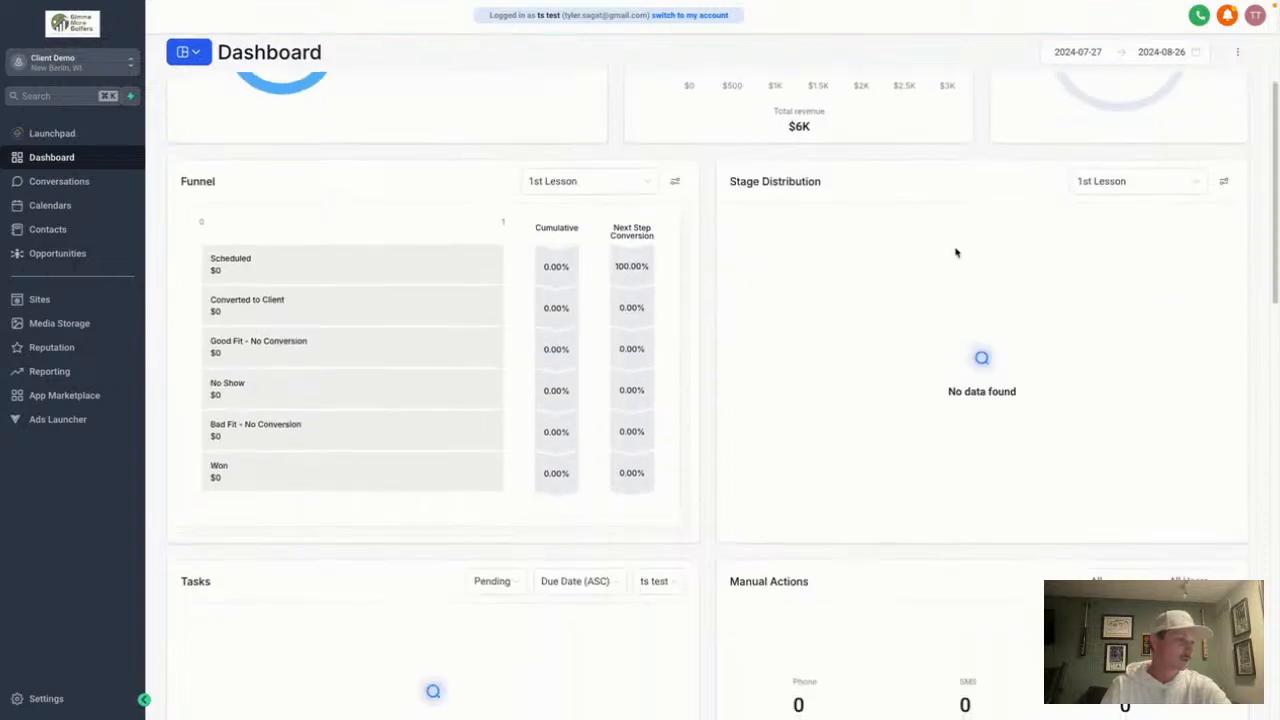
pyautogui.click(1166, 183)
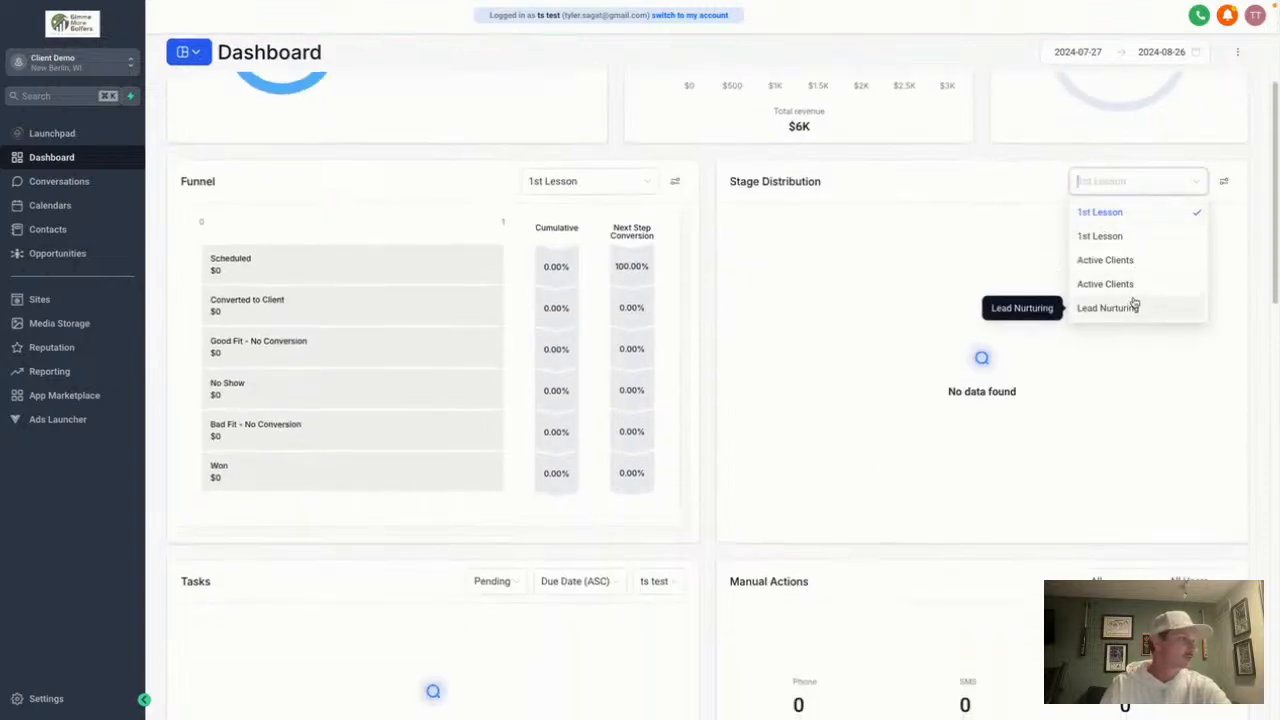
pyautogui.click(1136, 306)
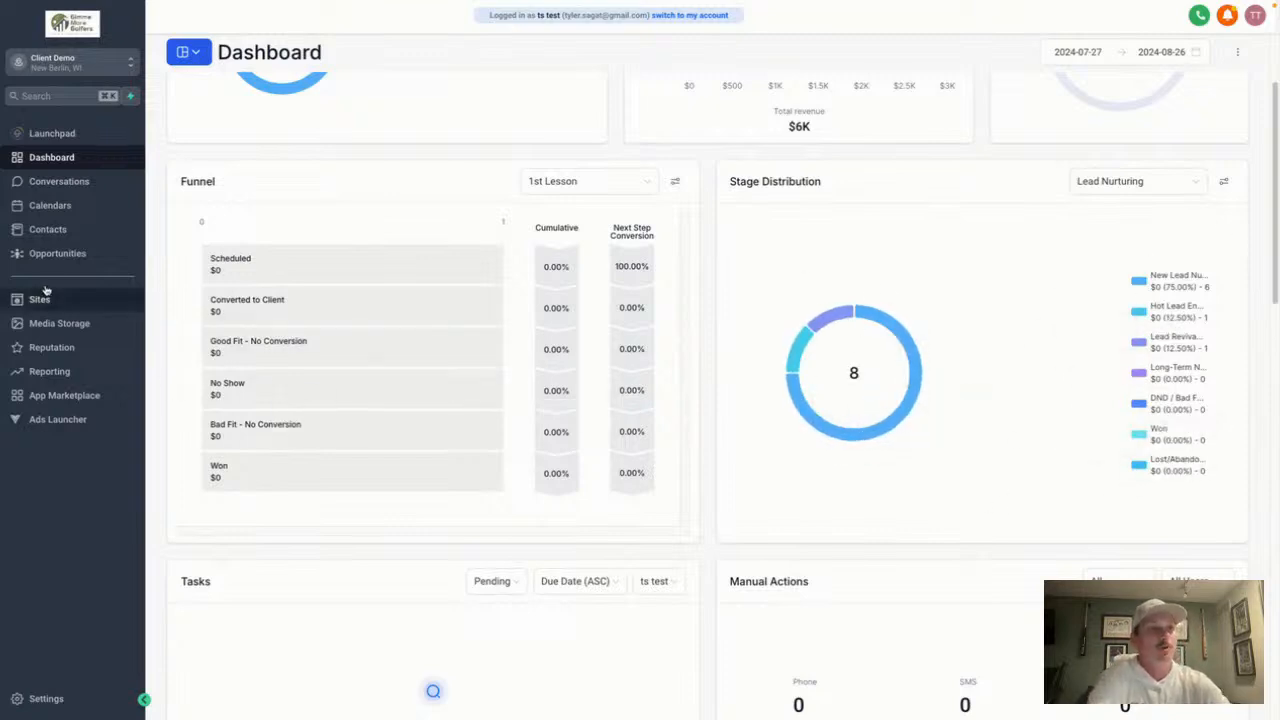
pyautogui.click(100, 191)
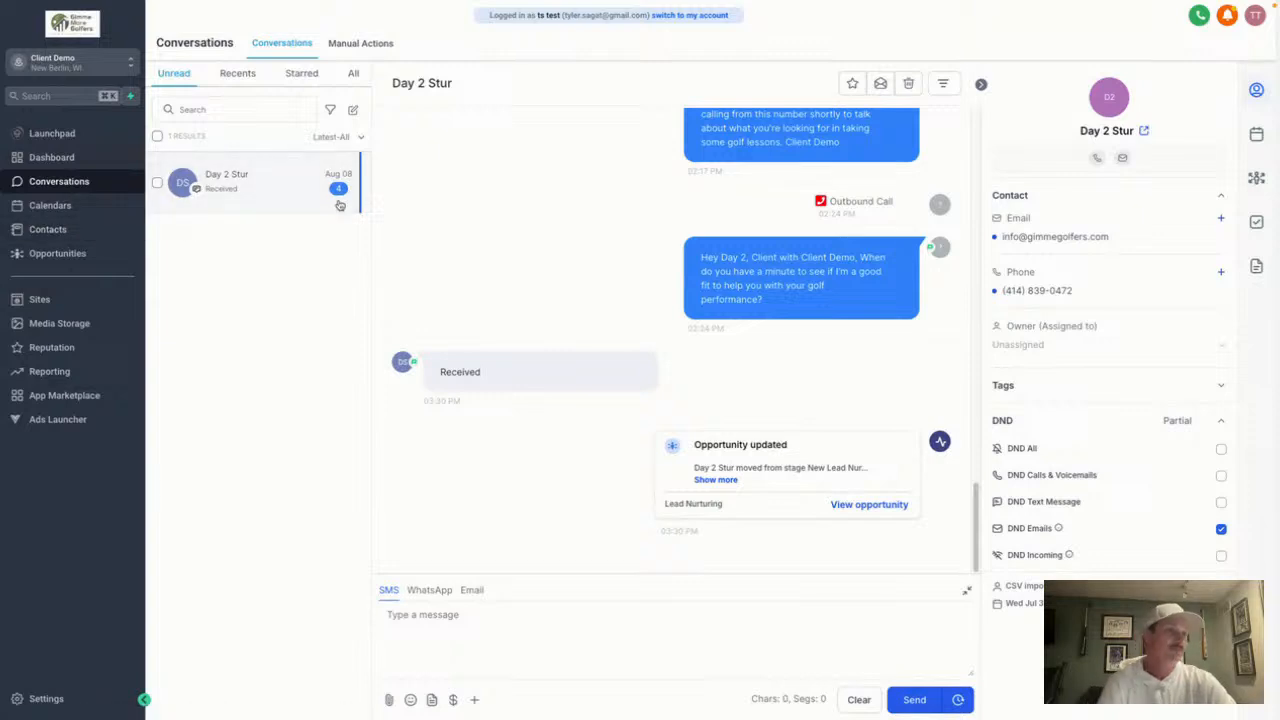
pyautogui.click(1255, 16)
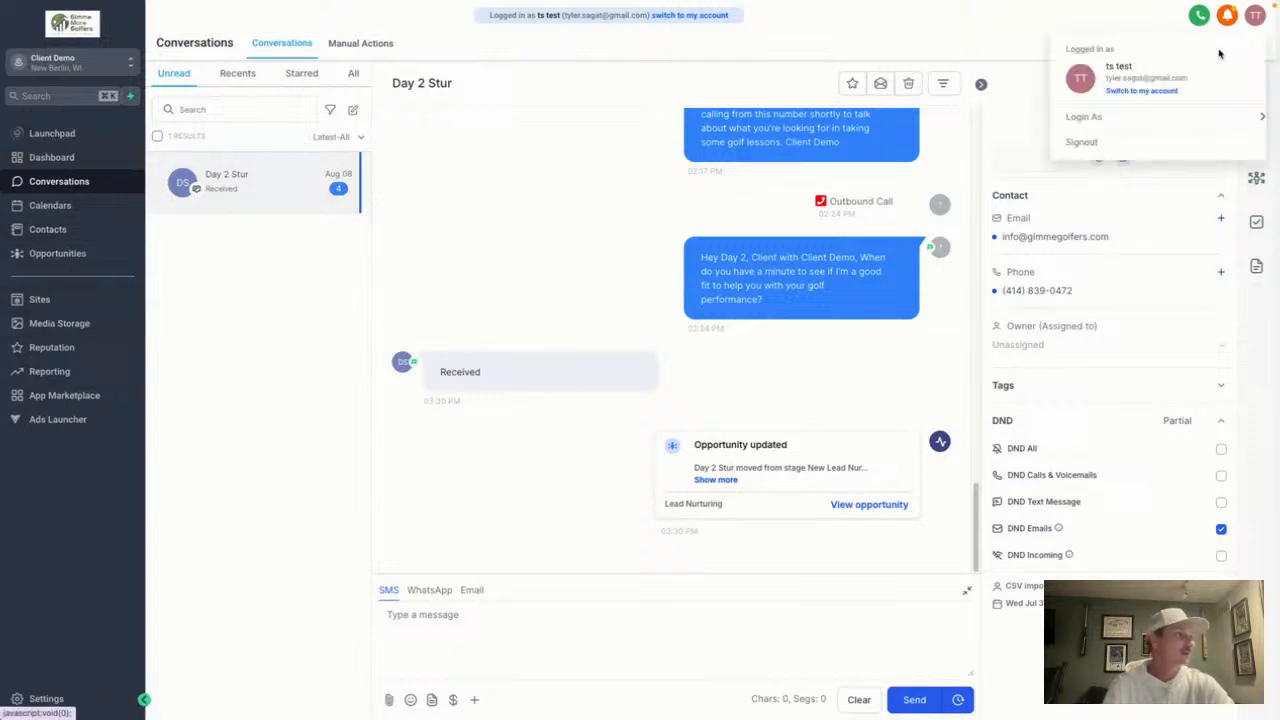
# Switch back to your own account and open the Automation workflow list
pyautogui.click(1160, 90)
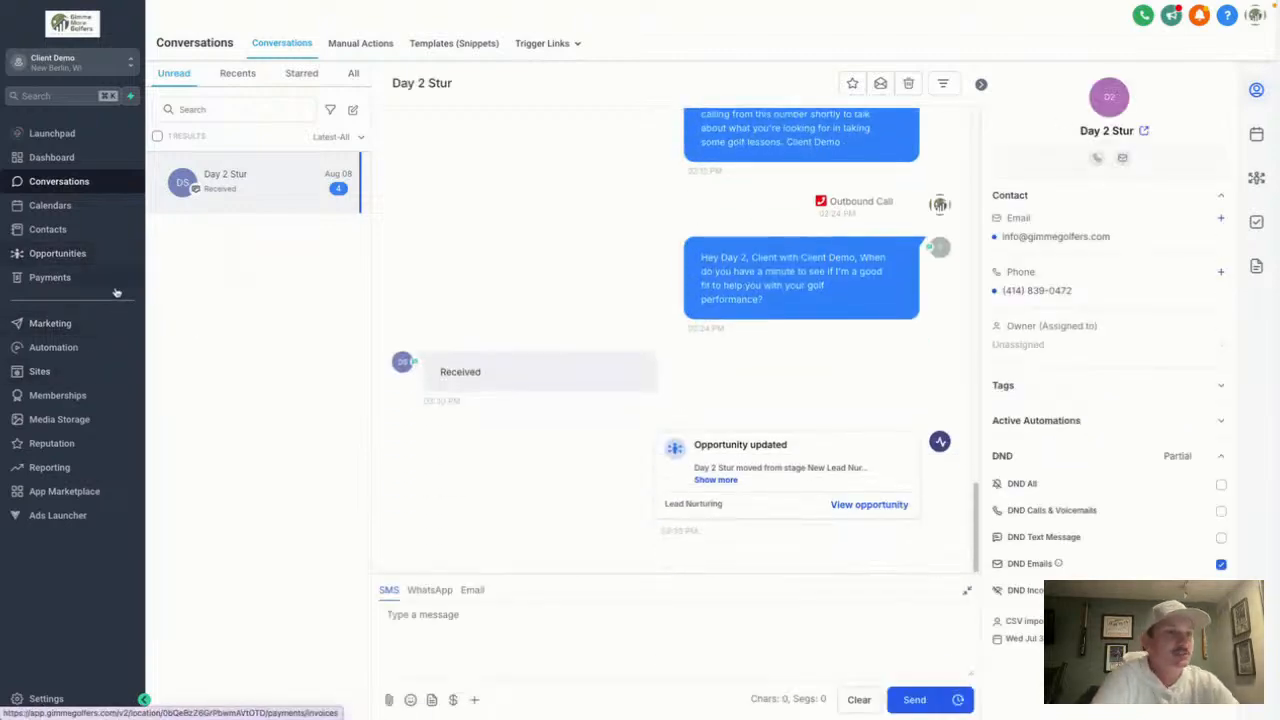
pyautogui.click(117, 346)
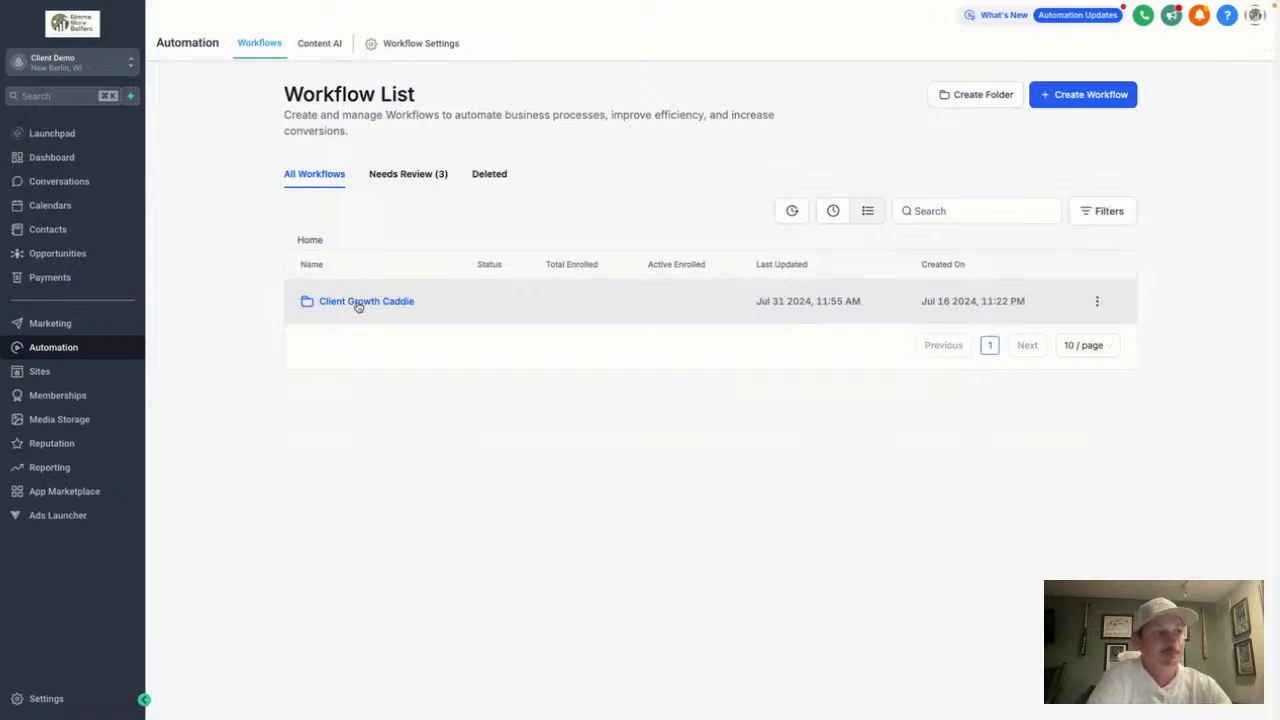
# Open the Client Growth Caddie folder and bring up the Create Workflow options
pyautogui.click(358, 303)
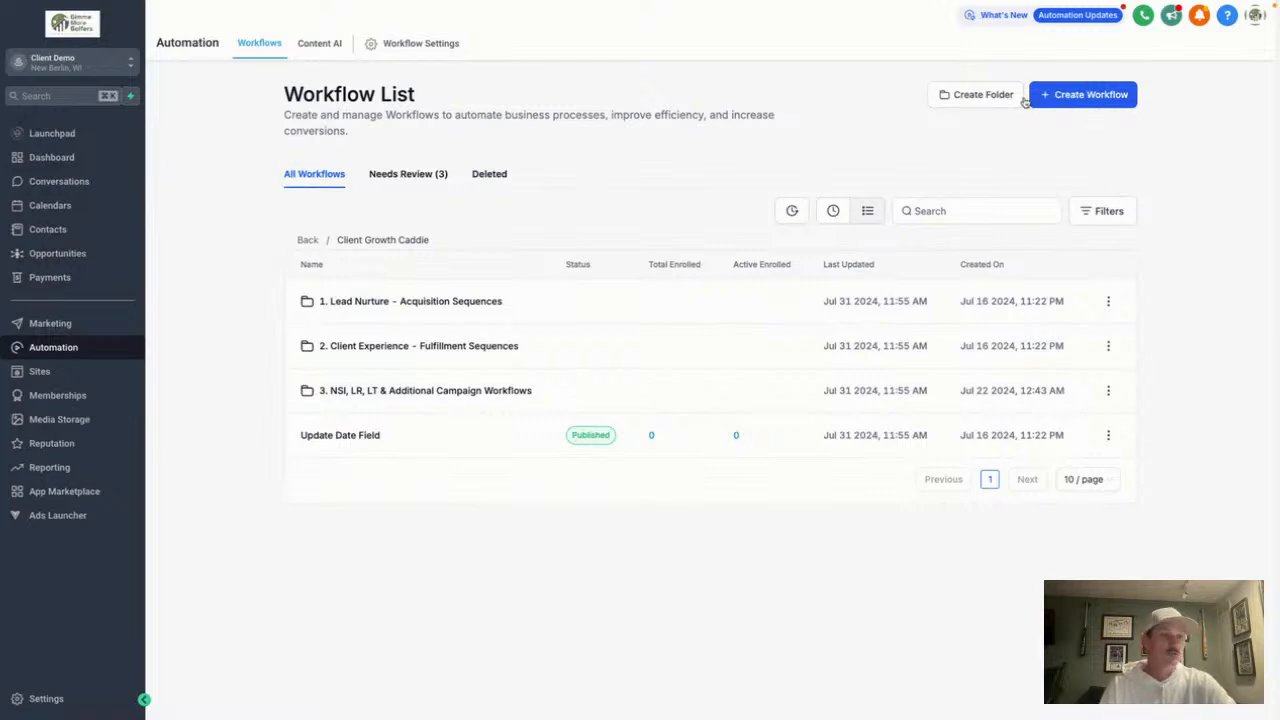
pyautogui.click(1078, 94)
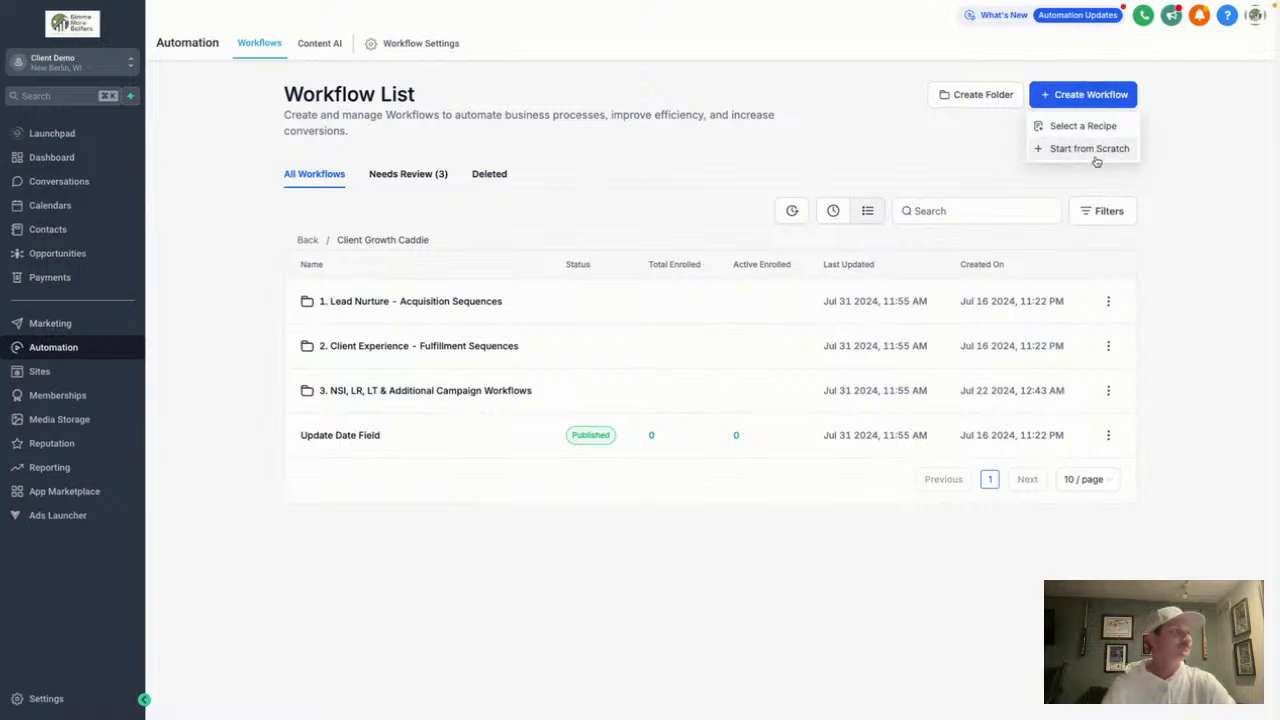
# Start a workflow from scratch and name it 'Website Lead Opt In'
pyautogui.click(1095, 151)
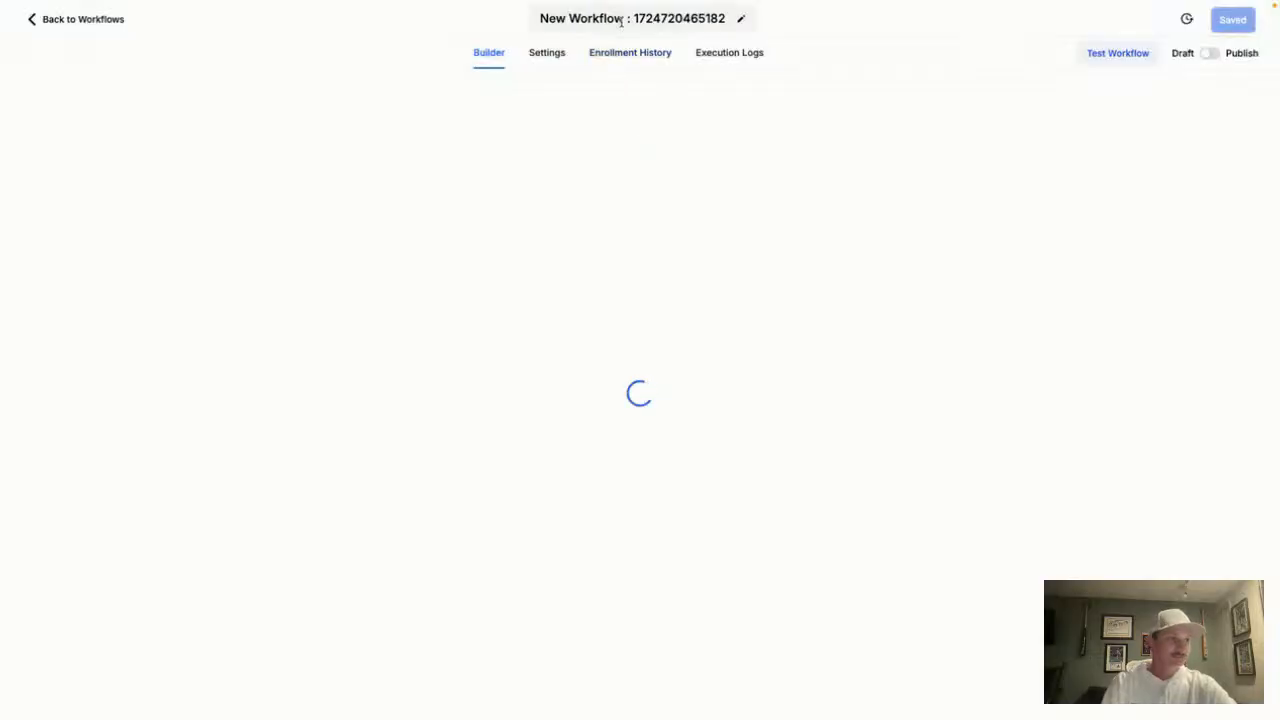
pyautogui.doubleClick(622, 20)
pyautogui.tripleClick(622, 20)
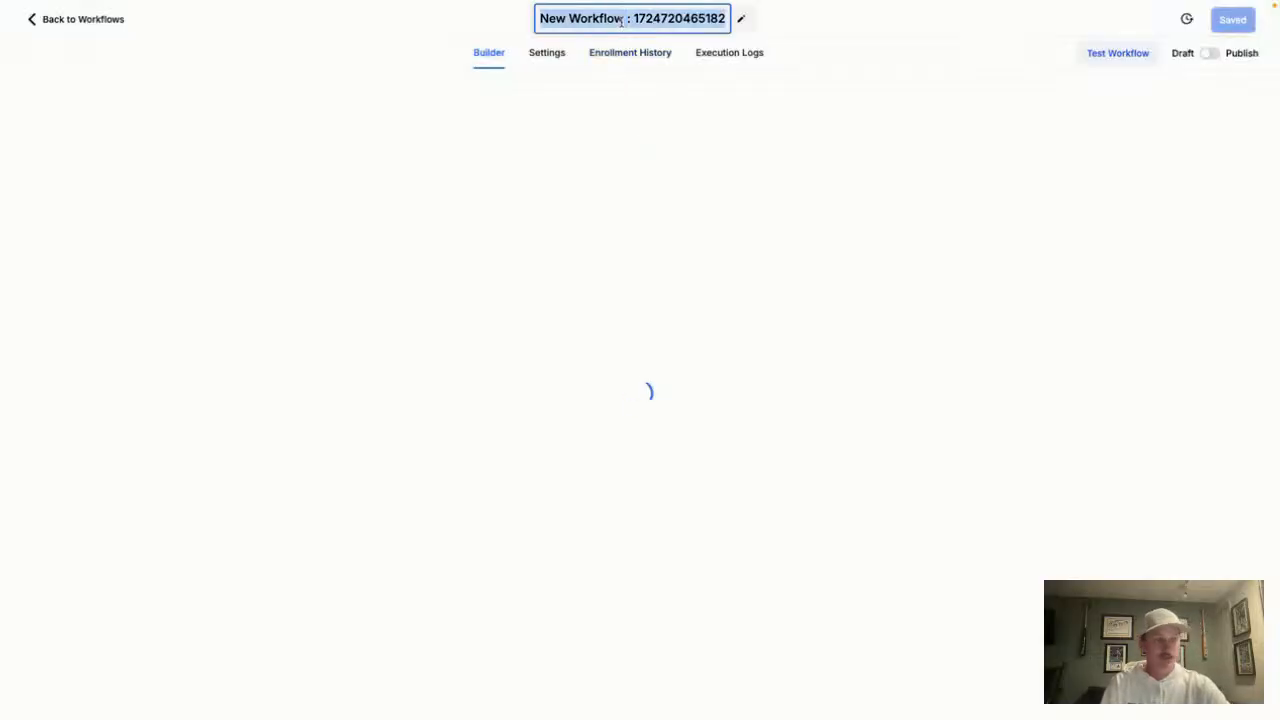
pyautogui.write('Website ')
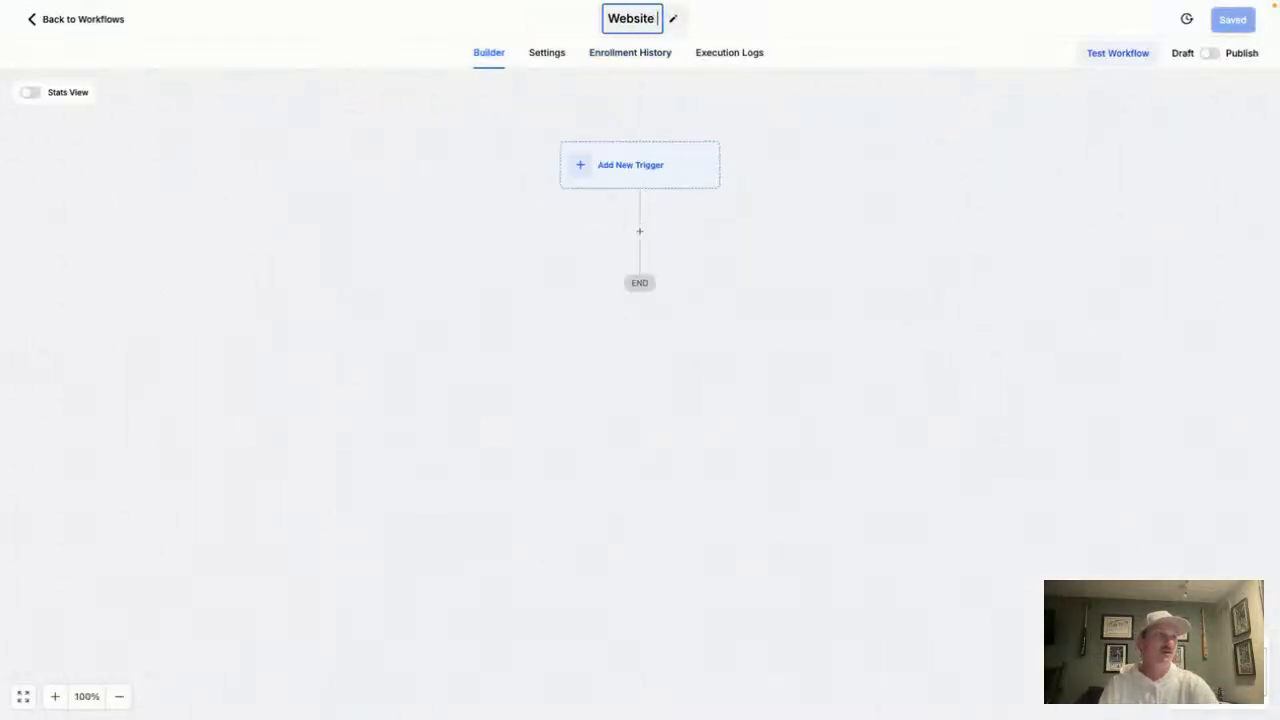
pyautogui.write('Lead Opt In')
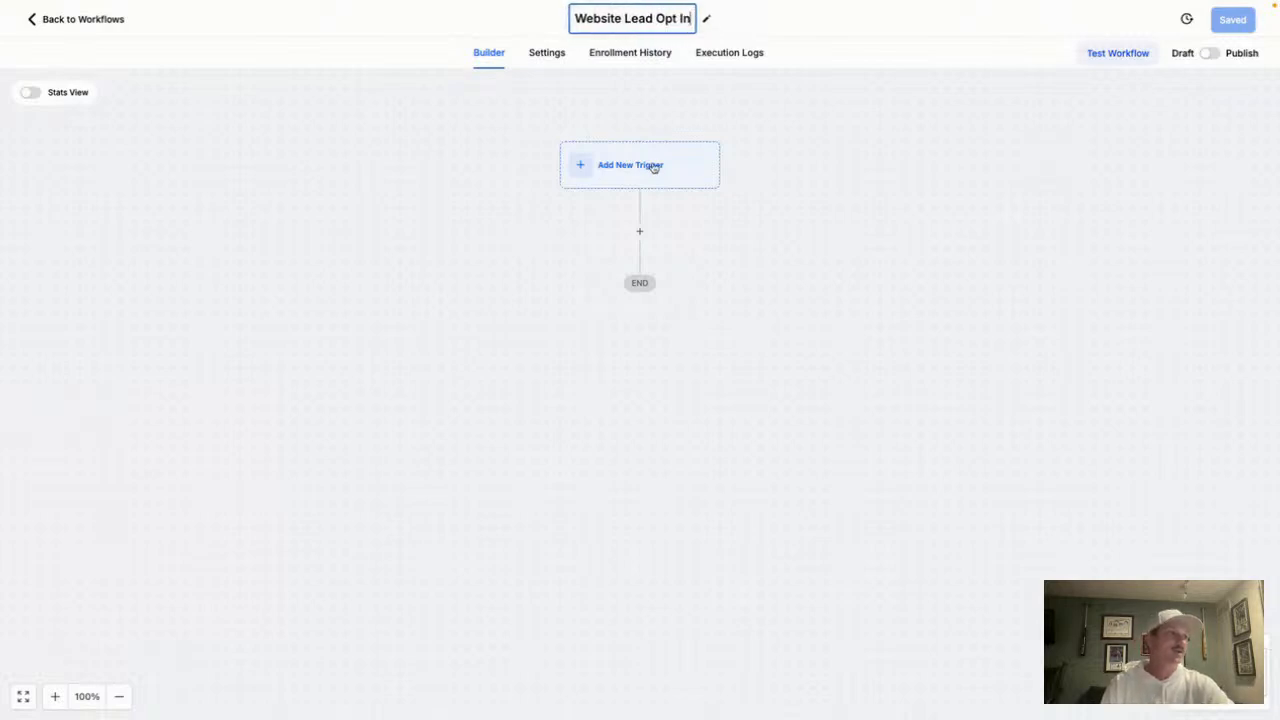
pyautogui.press('Return')
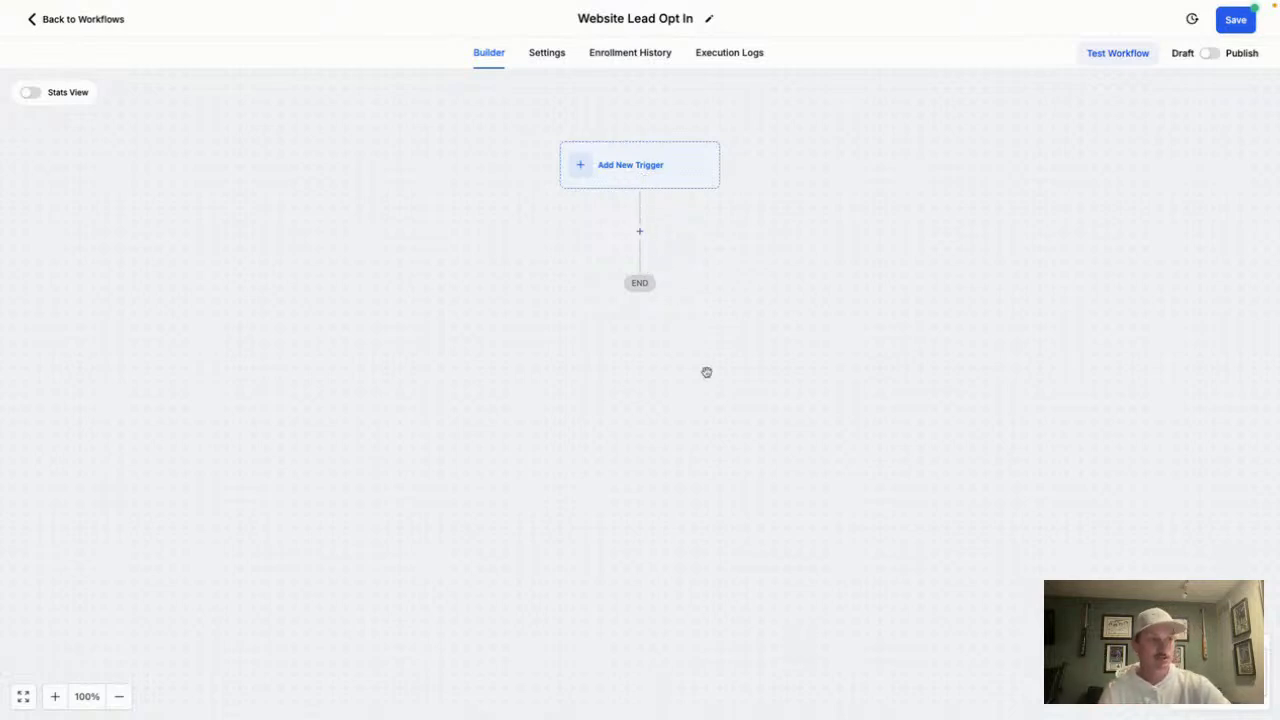
# Add a Form Submitted trigger to the workflow
pyautogui.click(630, 167)
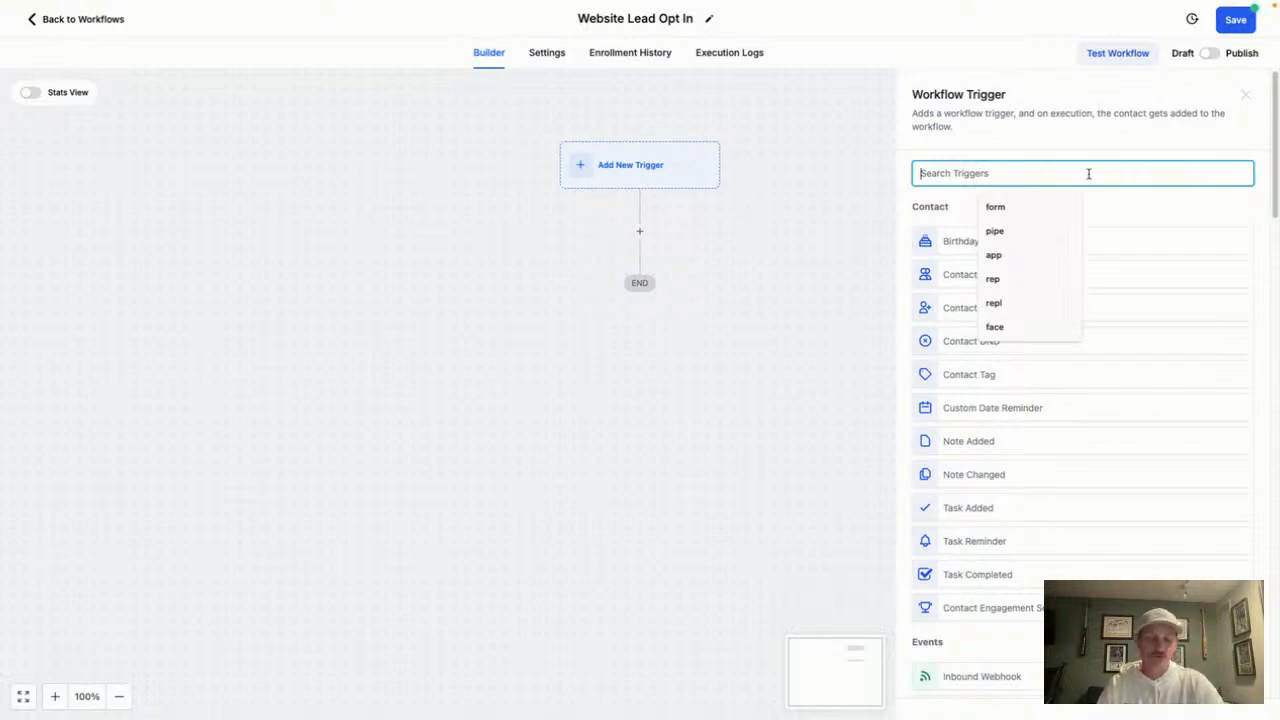
pyautogui.write('form')
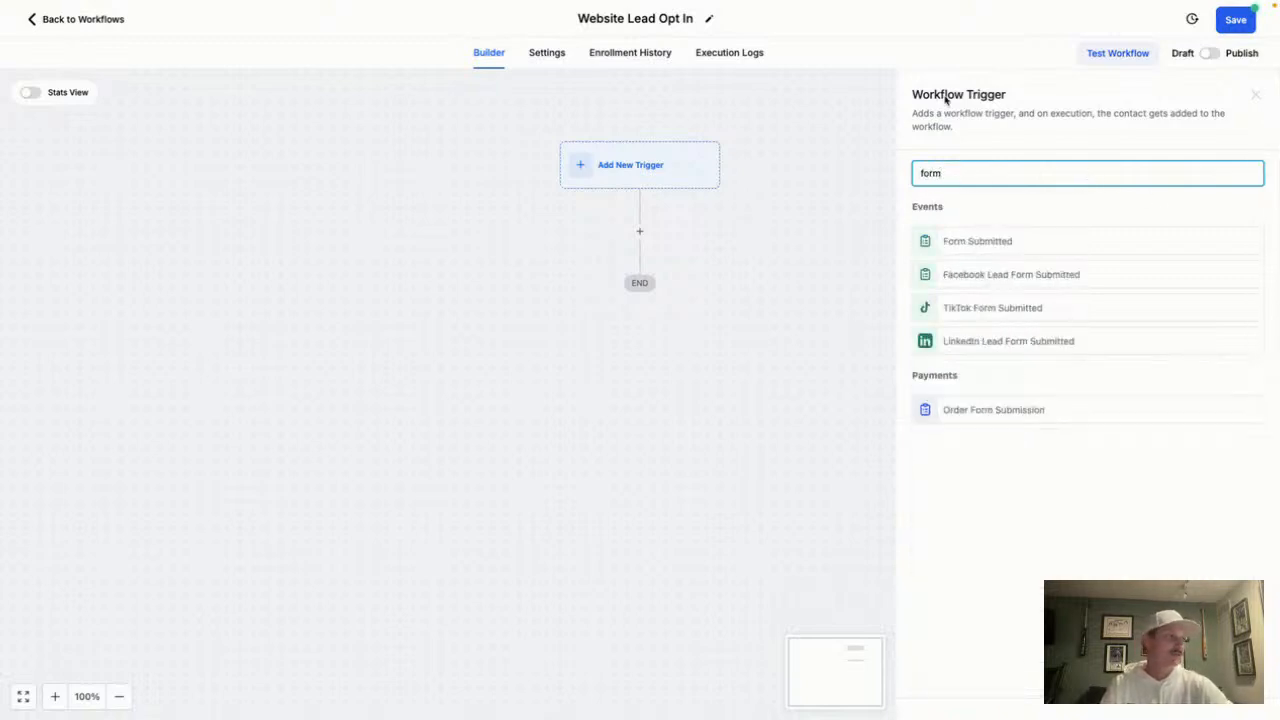
pyautogui.press('BackSpace')
pyautogui.press('BackSpace')
pyautogui.press('BackSpace')
pyautogui.press('BackSpace')
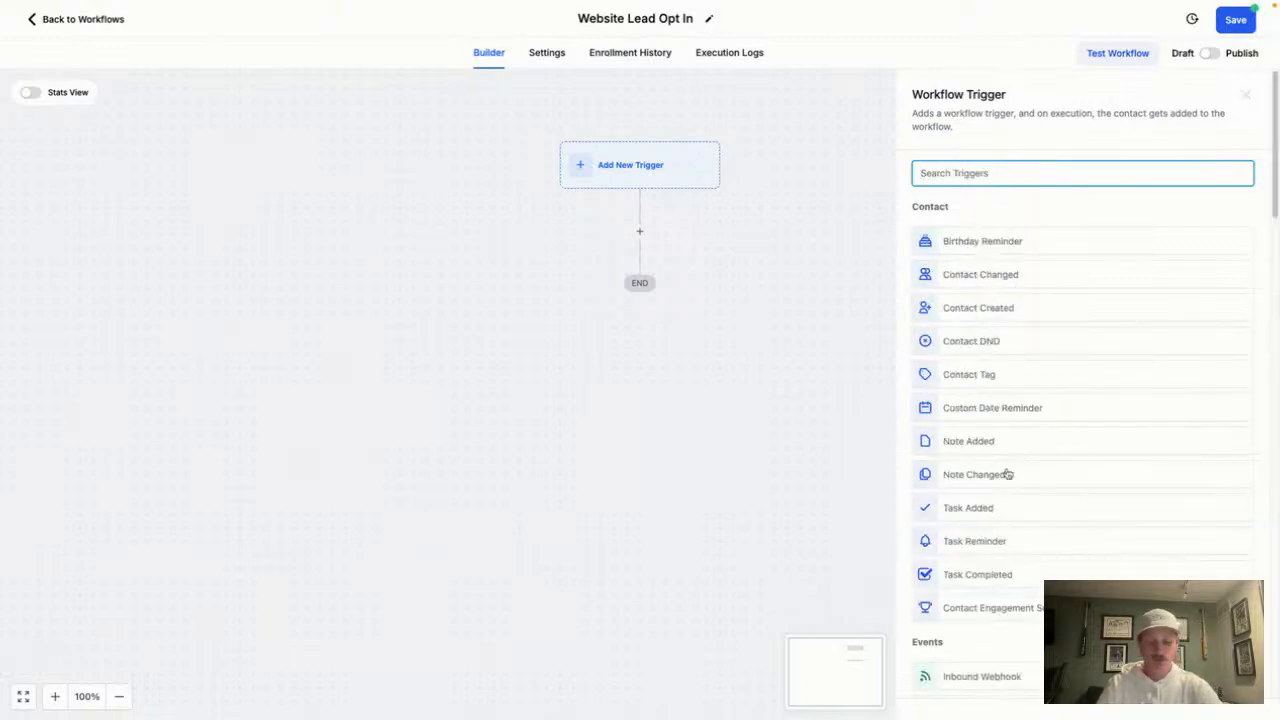
pyautogui.write('form')
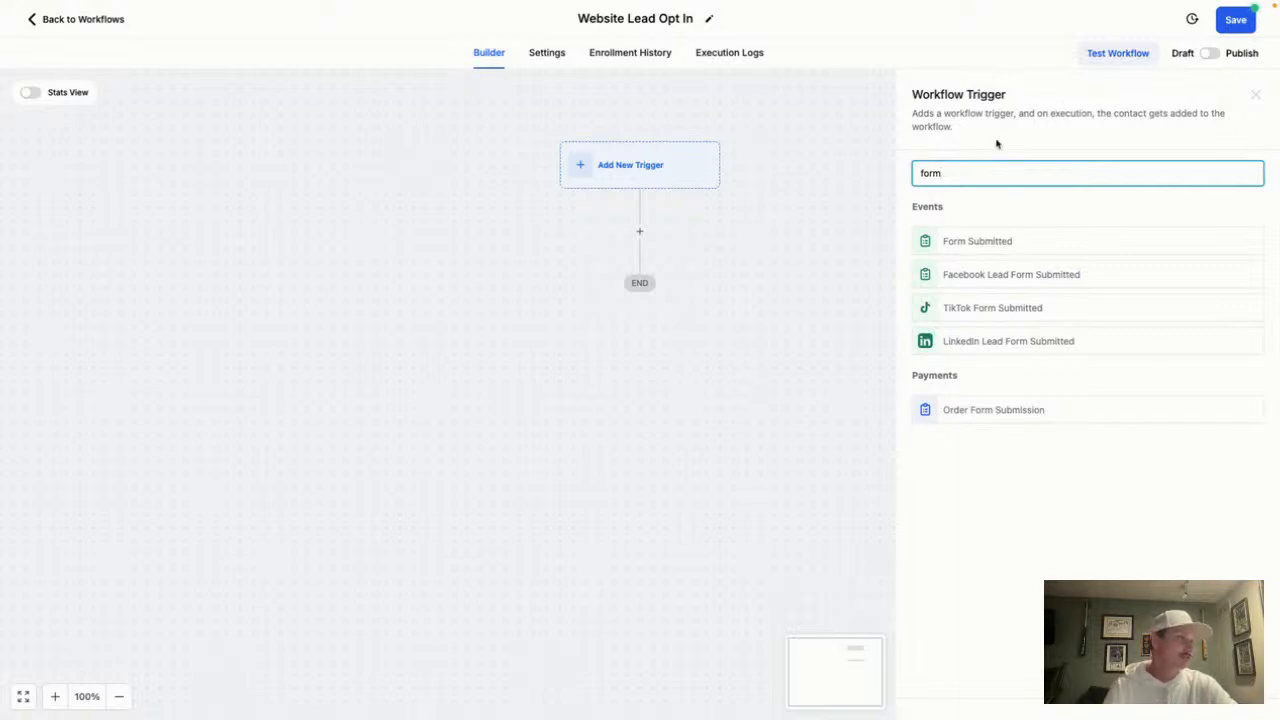
pyautogui.click(987, 244)
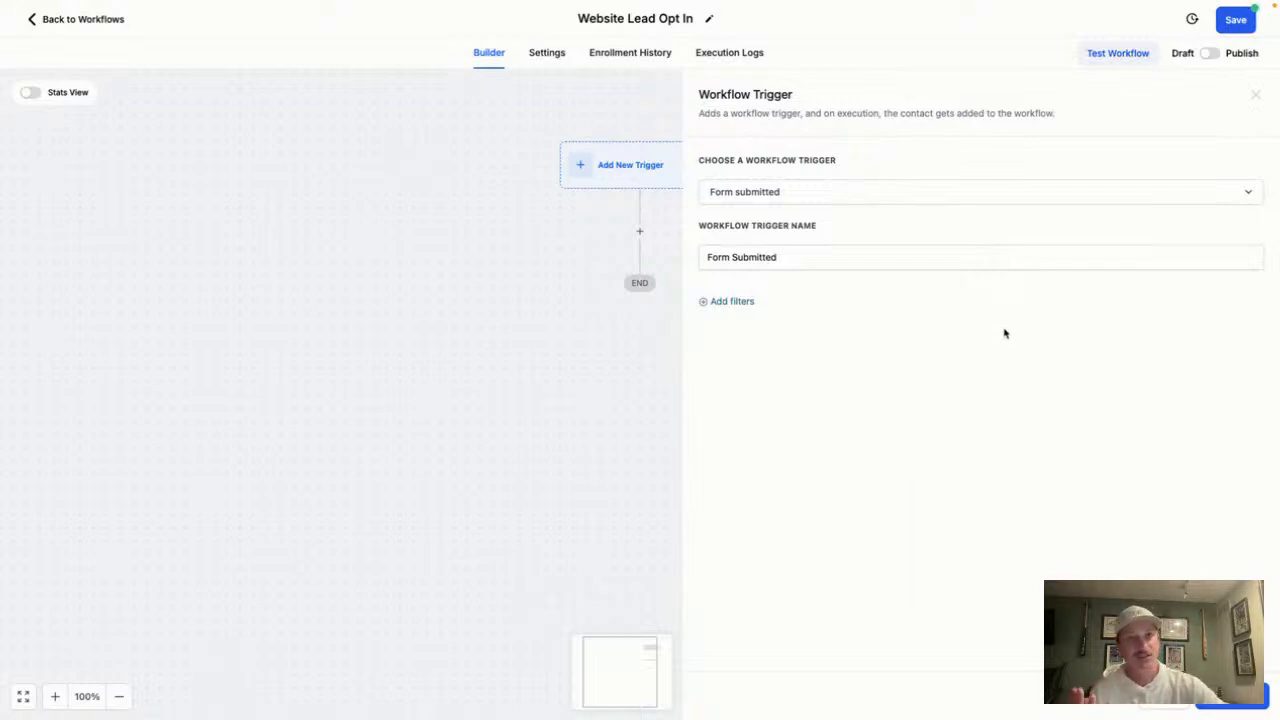
# Filter the trigger to the Website Availability & Pricing Form and save it
pyautogui.click(732, 302)
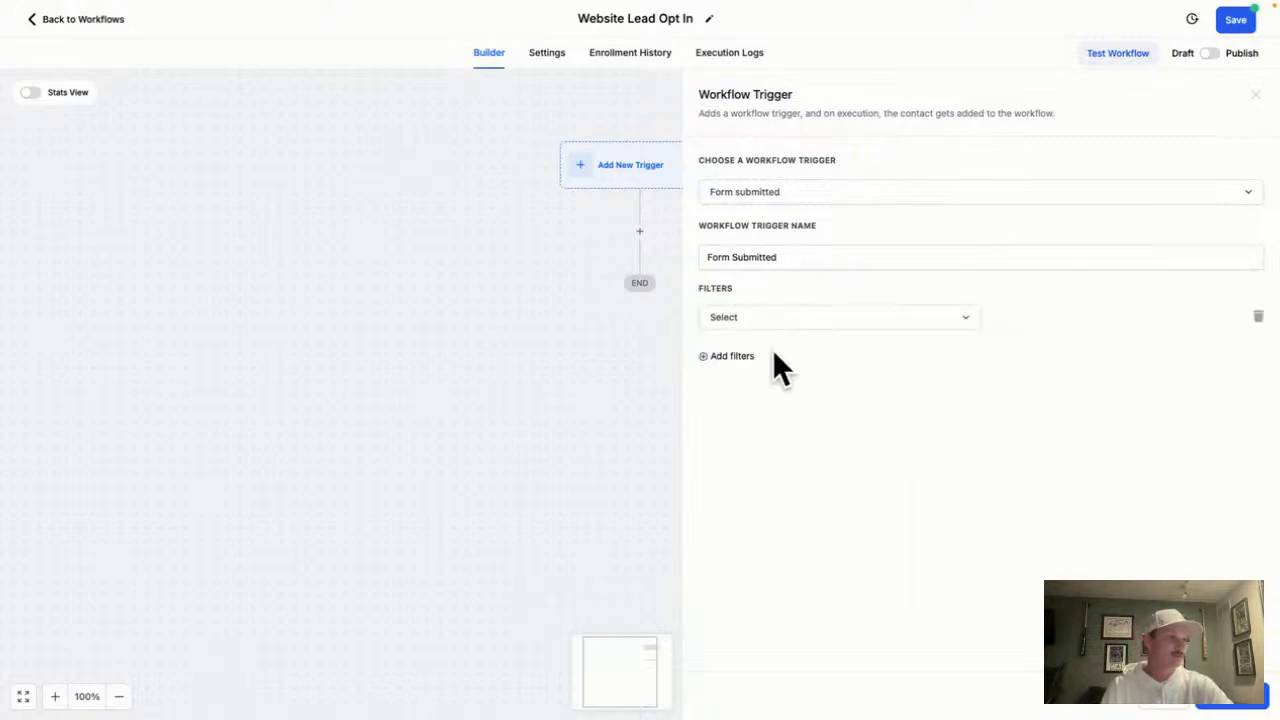
pyautogui.click(790, 328)
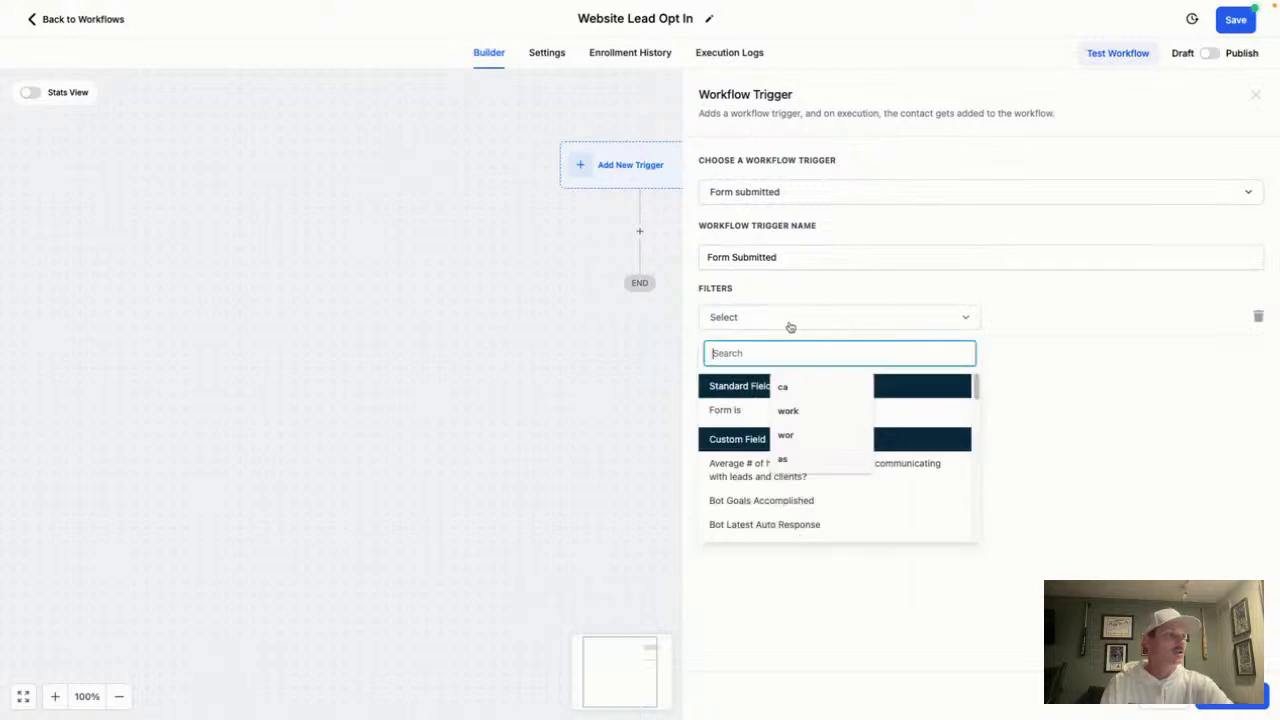
pyautogui.click(721, 411)
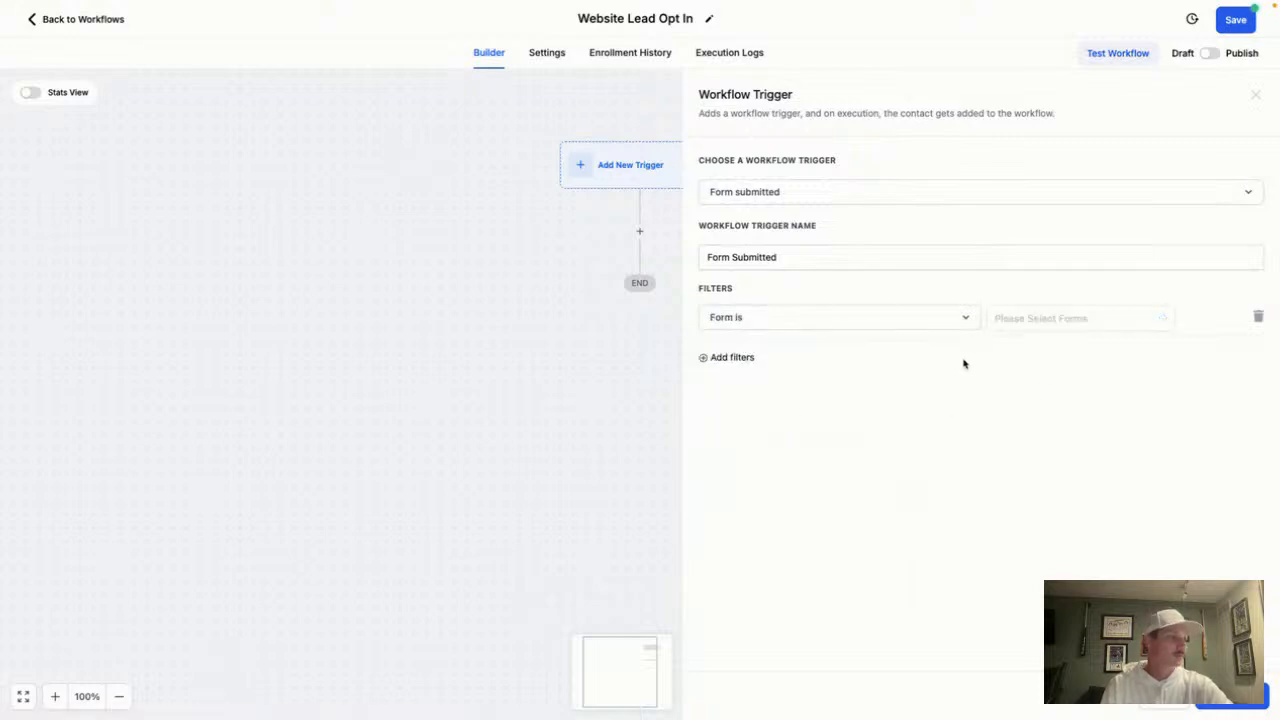
pyautogui.click(1092, 330)
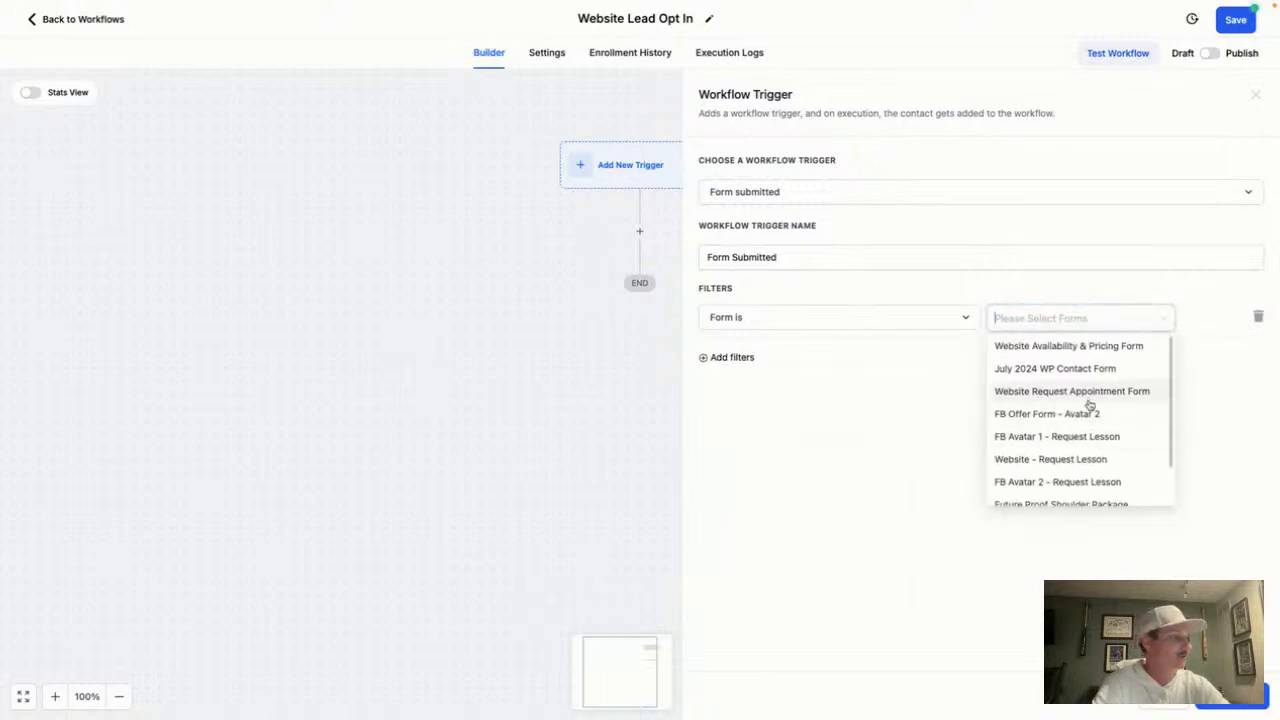
pyautogui.scroll(-1, 1088, 405)
pyautogui.scroll(1, 1082, 380)
pyautogui.click(1080, 349)
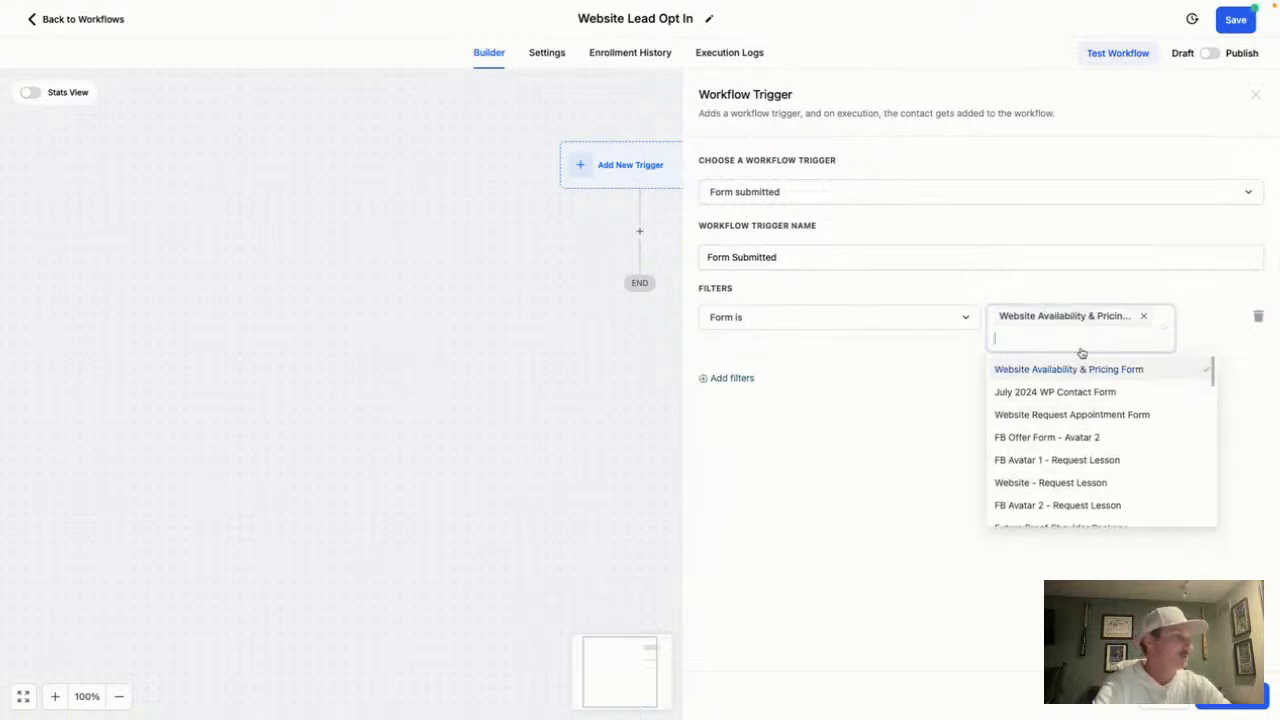
pyautogui.click(897, 493)
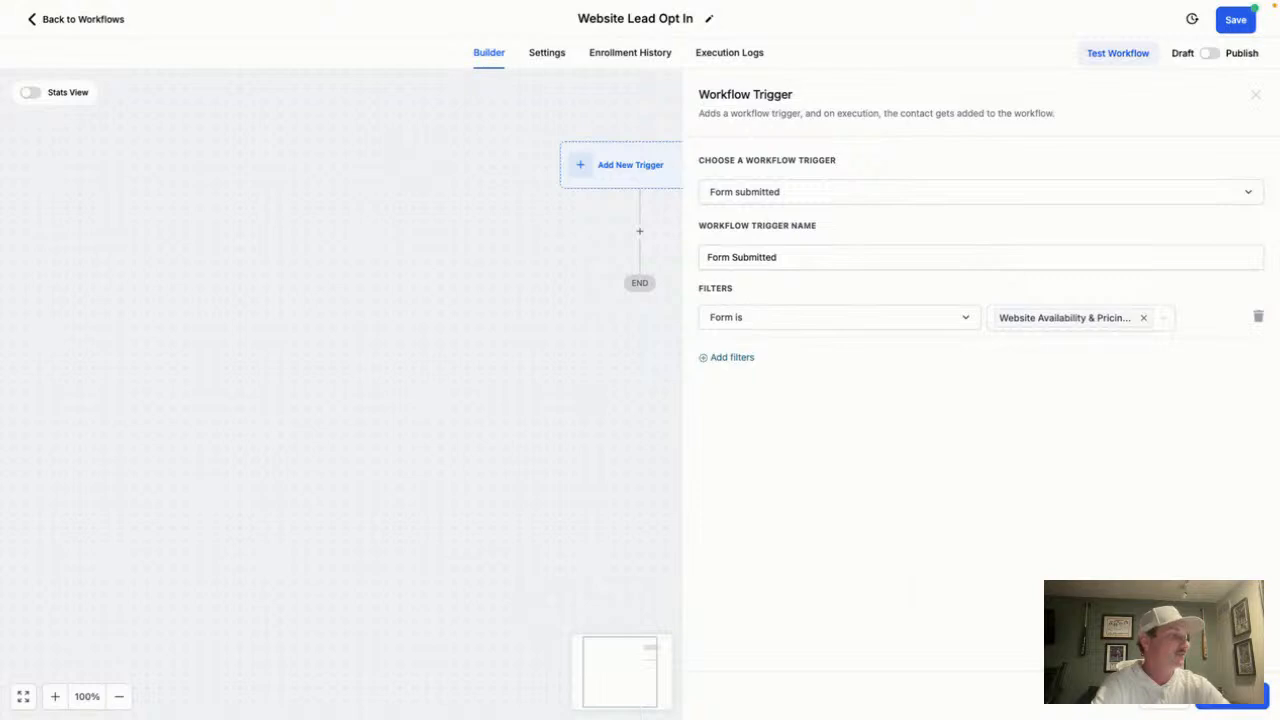
pyautogui.click(1232, 698)
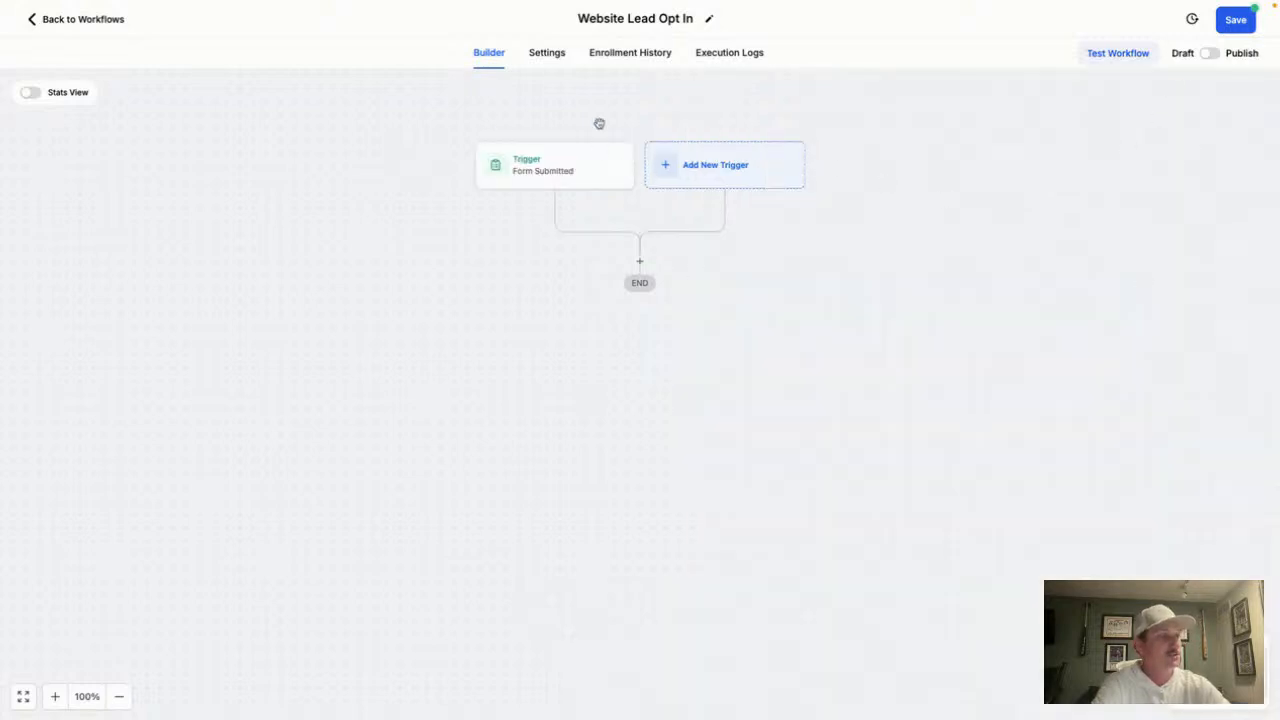
pyautogui.click(547, 168)
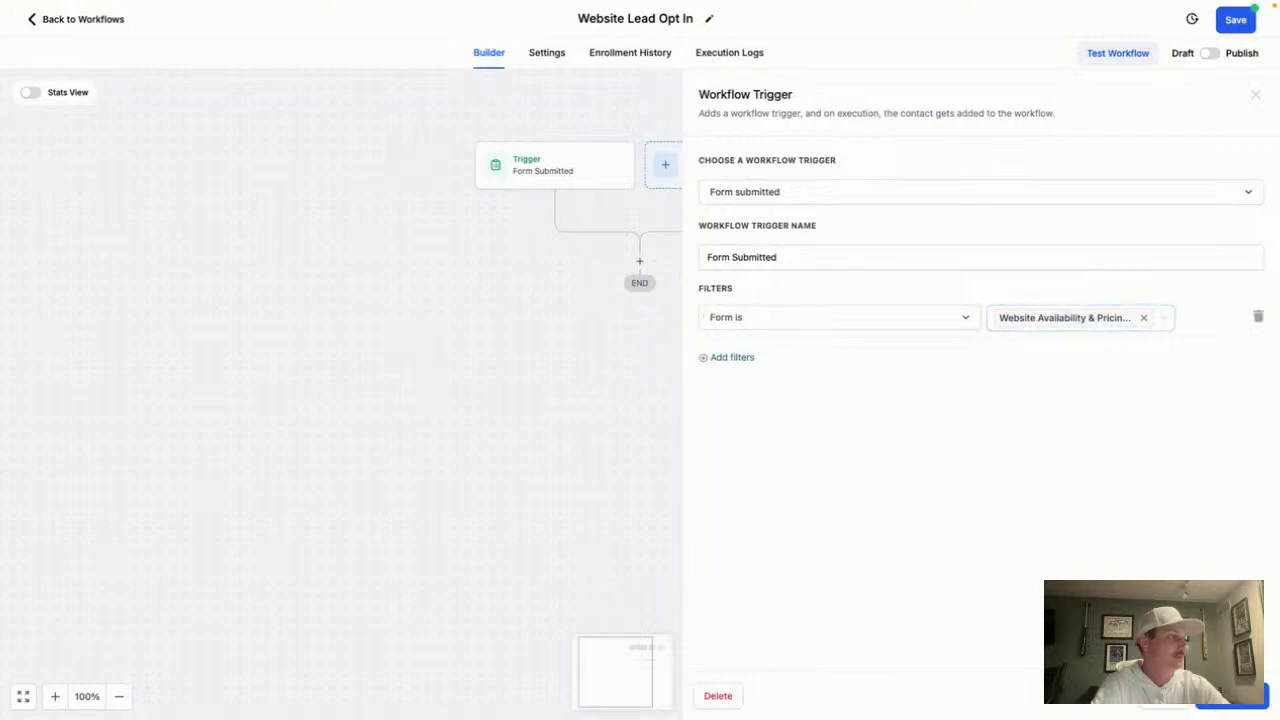
pyautogui.click(1232, 698)
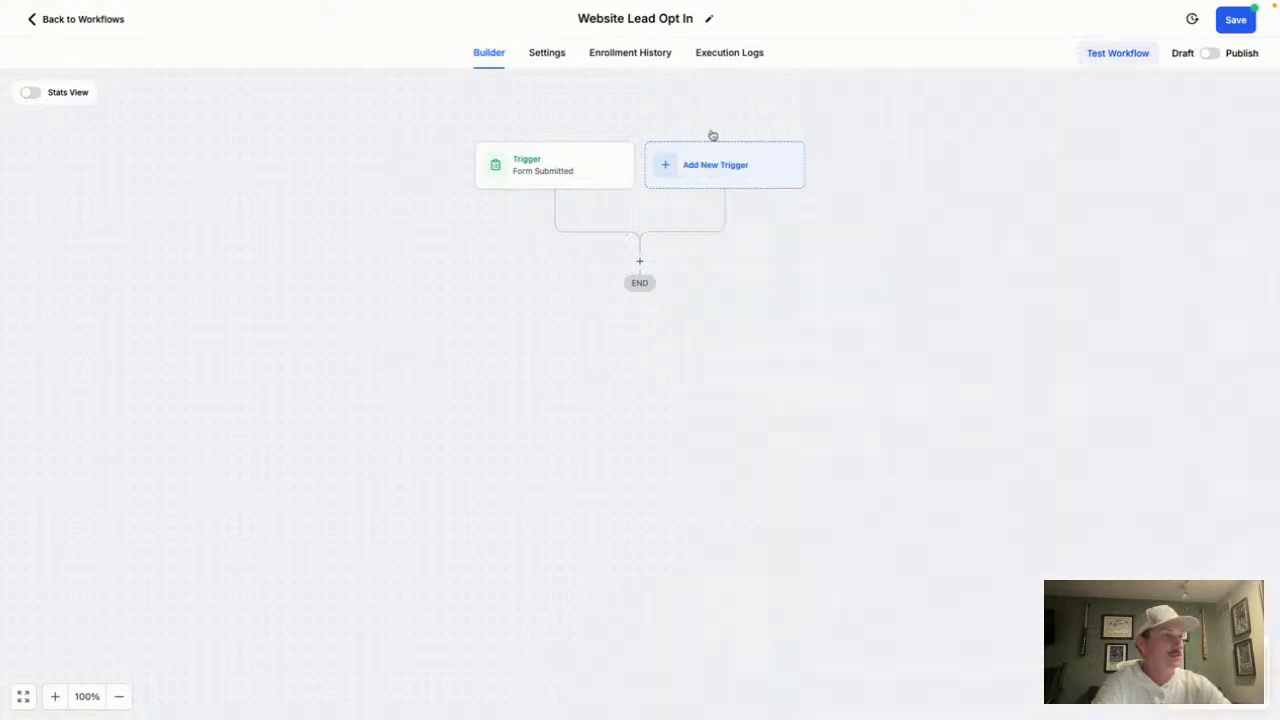
# Save the workflow, then create a new form from scratch under Sites > Forms
pyautogui.click(1237, 21)
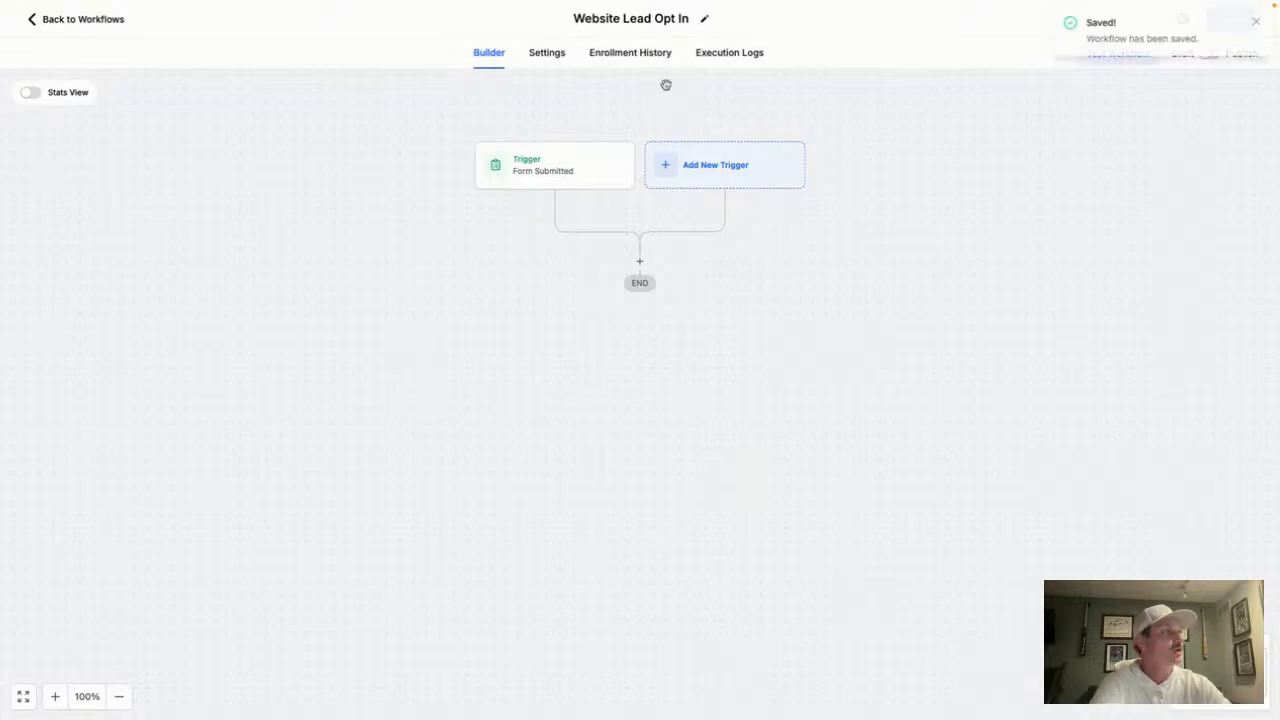
pyautogui.click(80, 19)
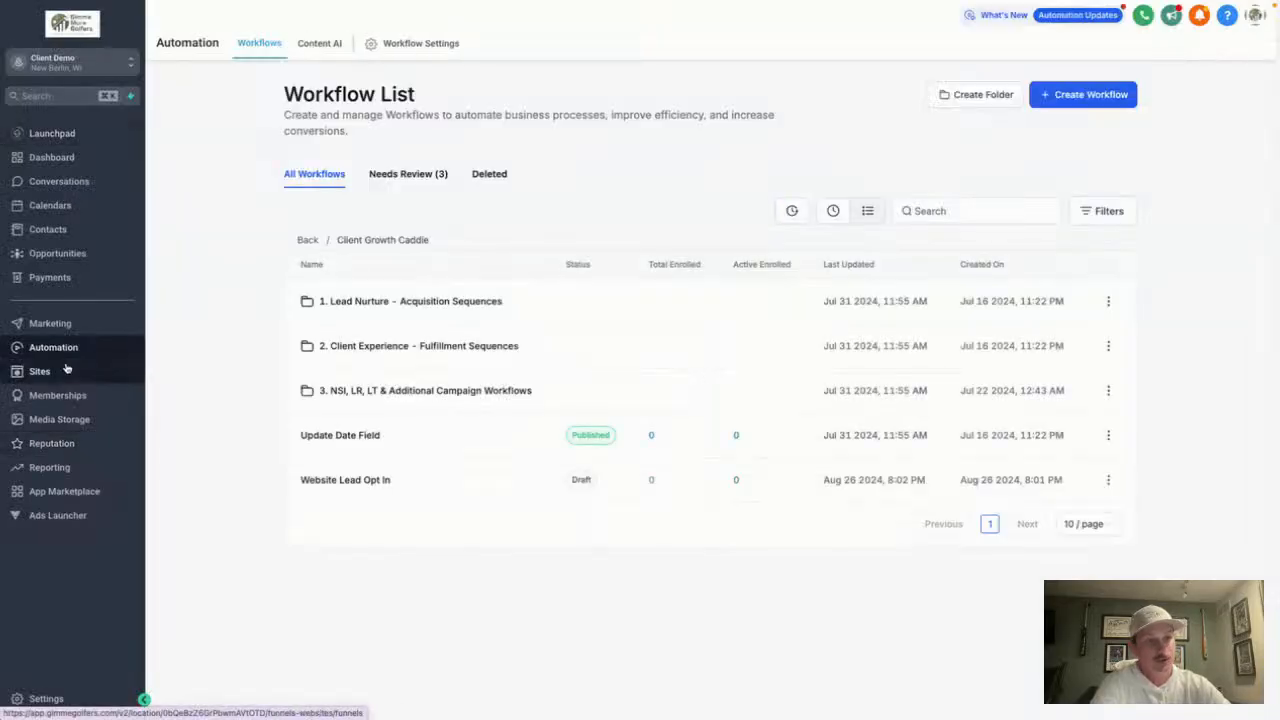
pyautogui.click(72, 369)
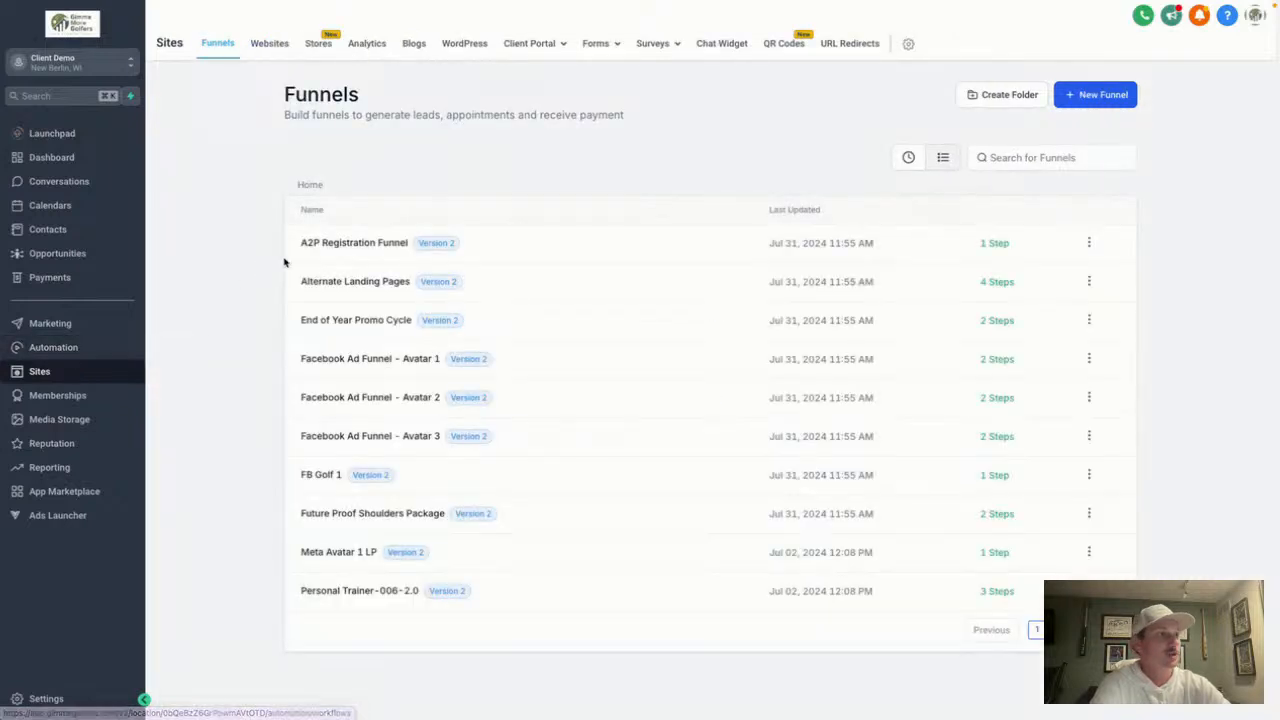
pyautogui.moveTo(613, 46)
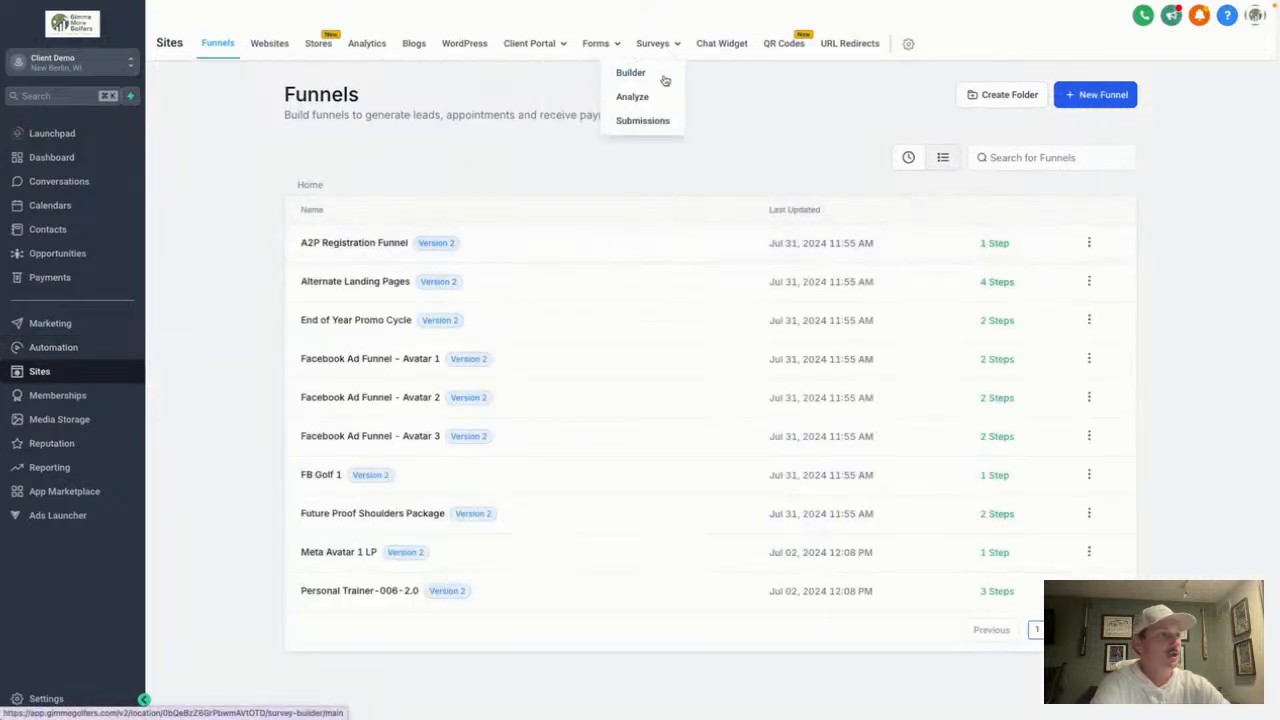
pyautogui.click(572, 72)
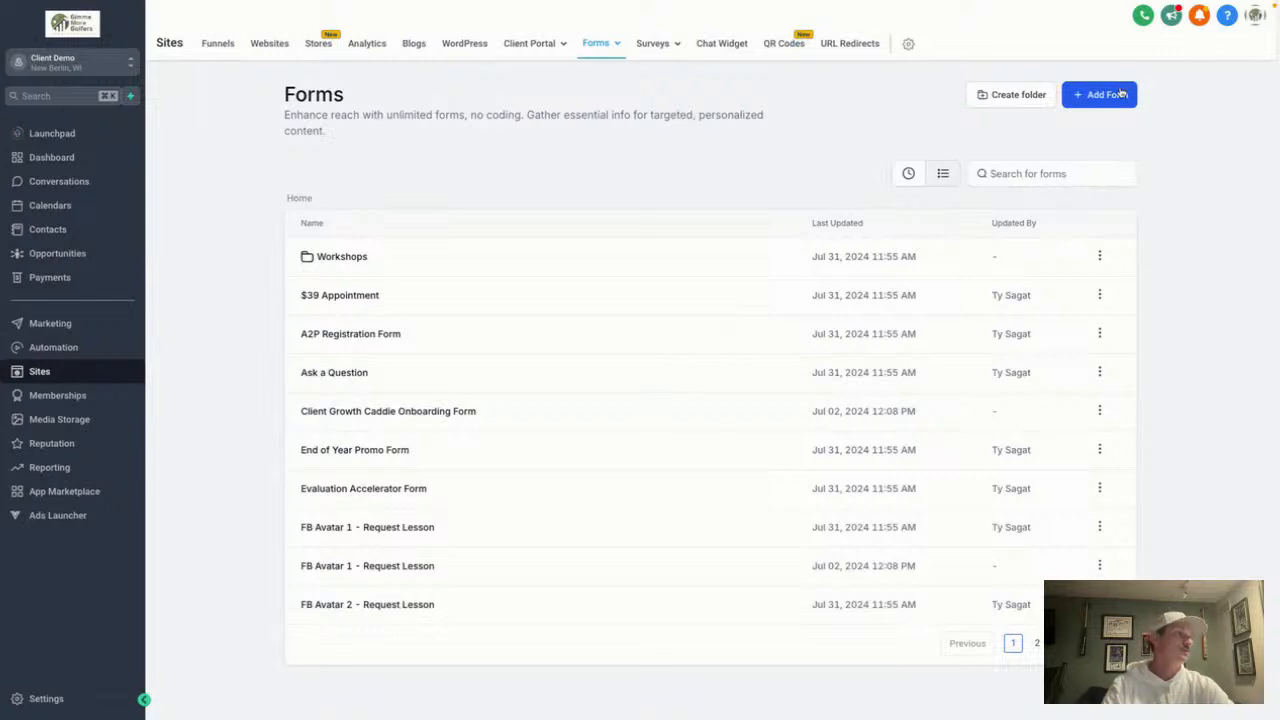
pyautogui.click(1108, 95)
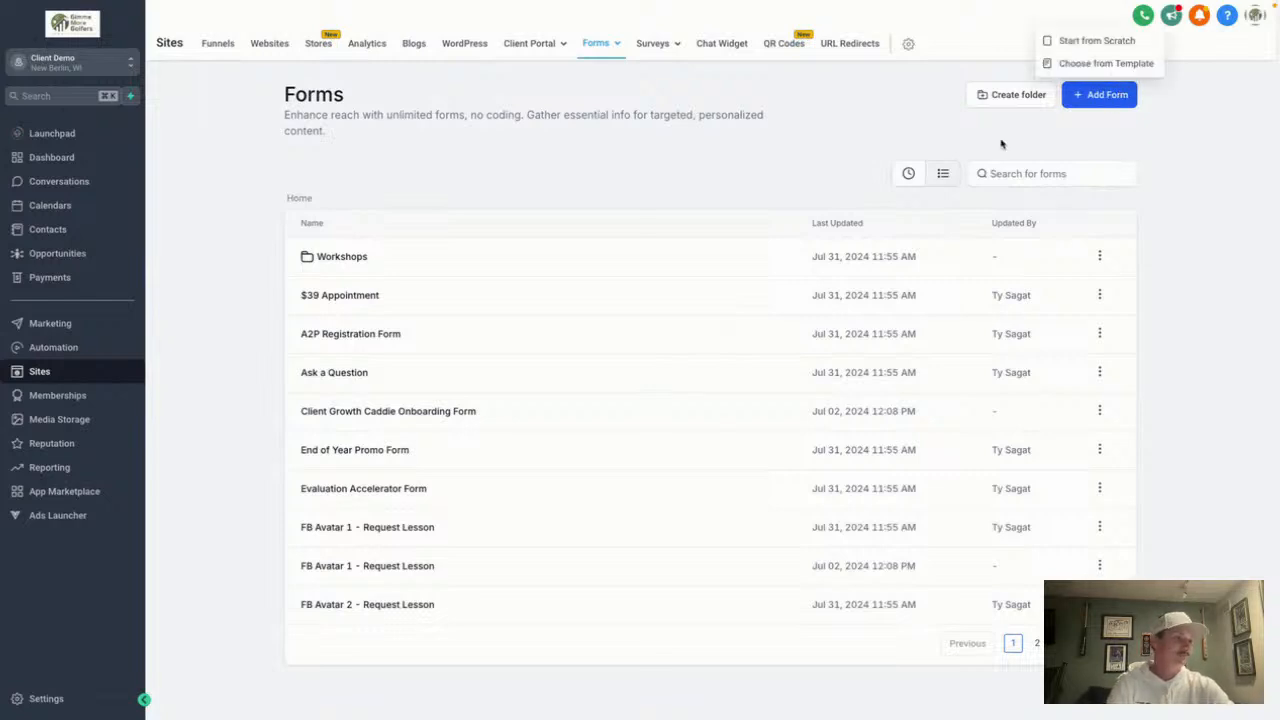
pyautogui.click(1081, 50)
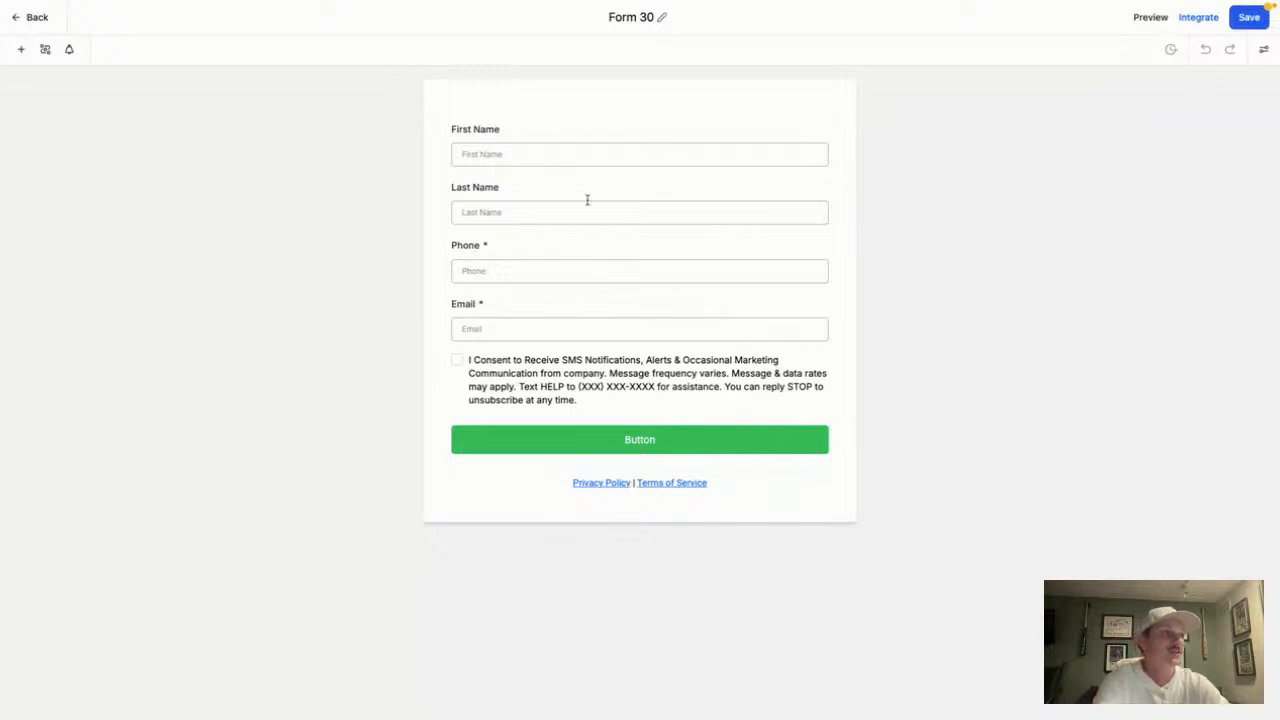
# Apply the Technology theme to Form 30
pyautogui.click(570, 141)
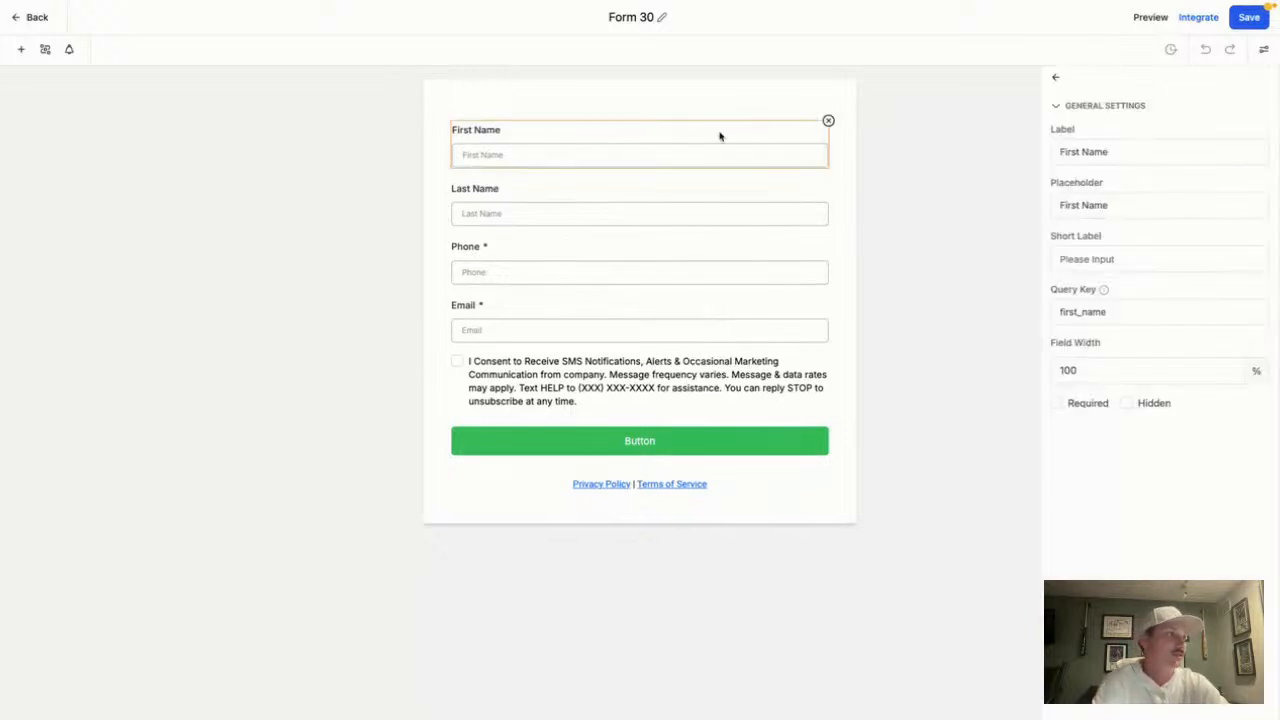
pyautogui.click(768, 105)
pyautogui.click(1263, 49)
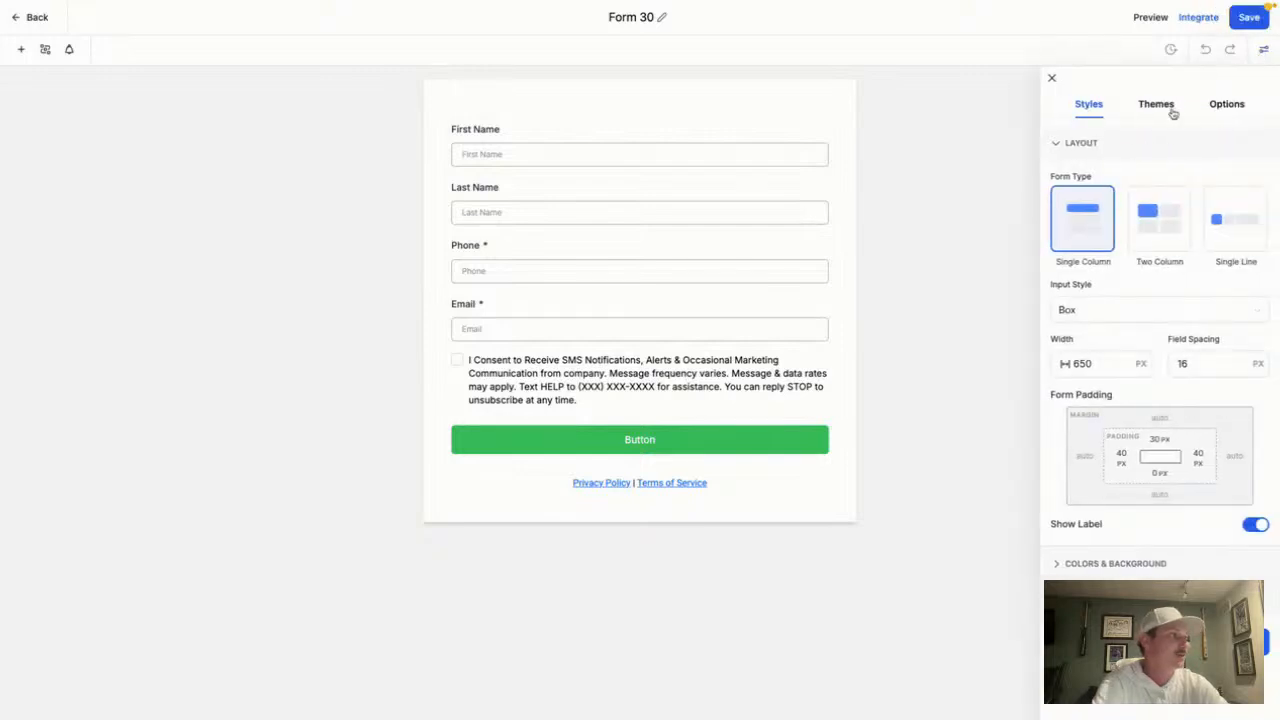
pyautogui.click(1173, 113)
pyautogui.scroll(-2, 1180, 323)
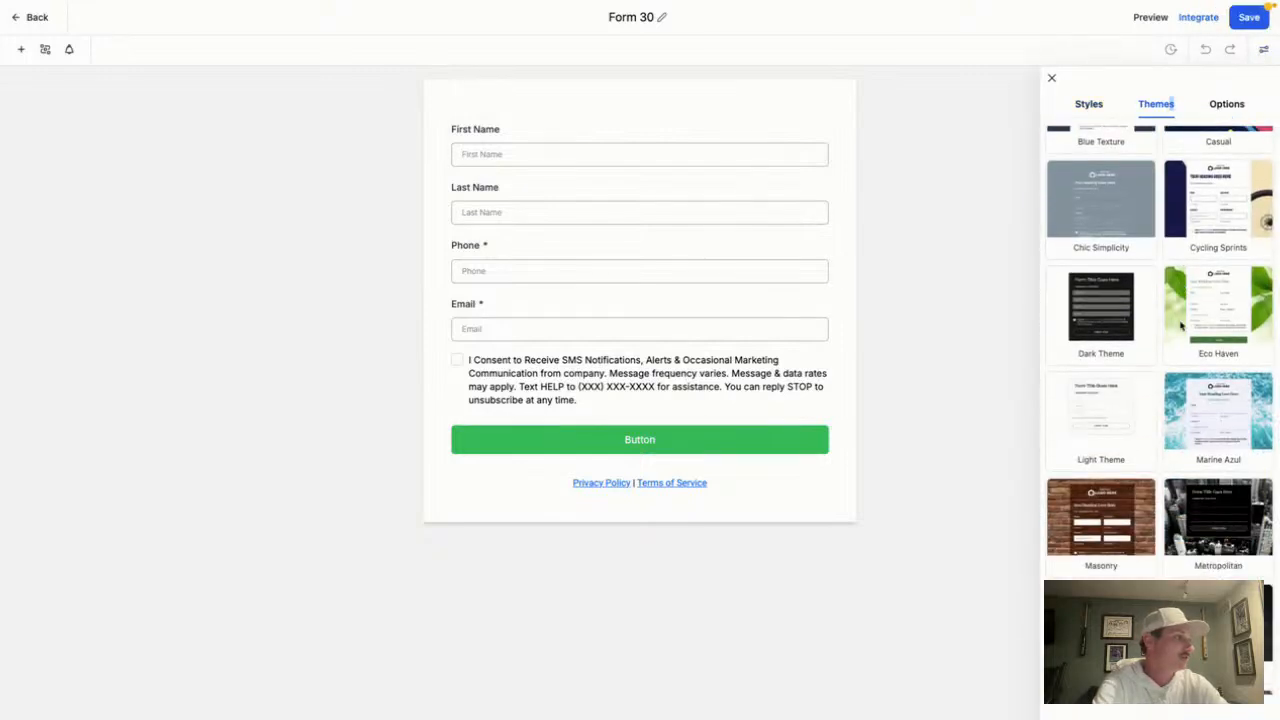
pyautogui.scroll(-3, 1181, 324)
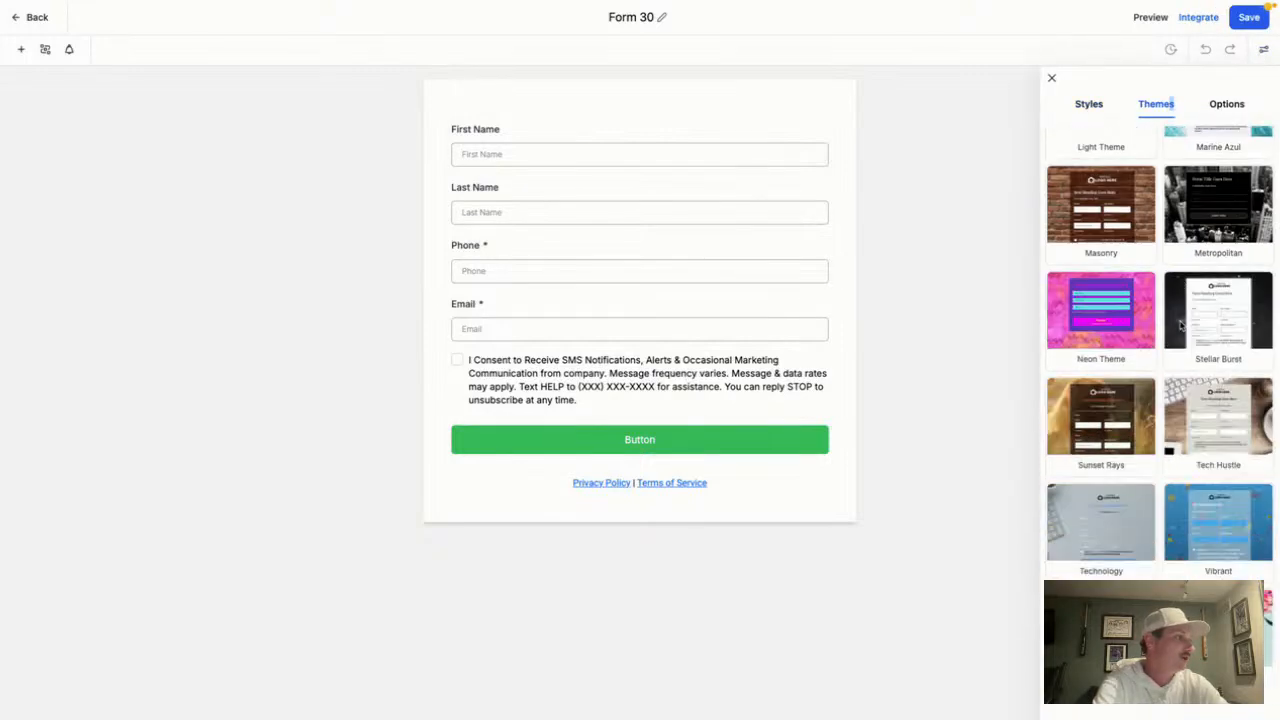
pyautogui.click(1103, 524)
pyautogui.click(782, 395)
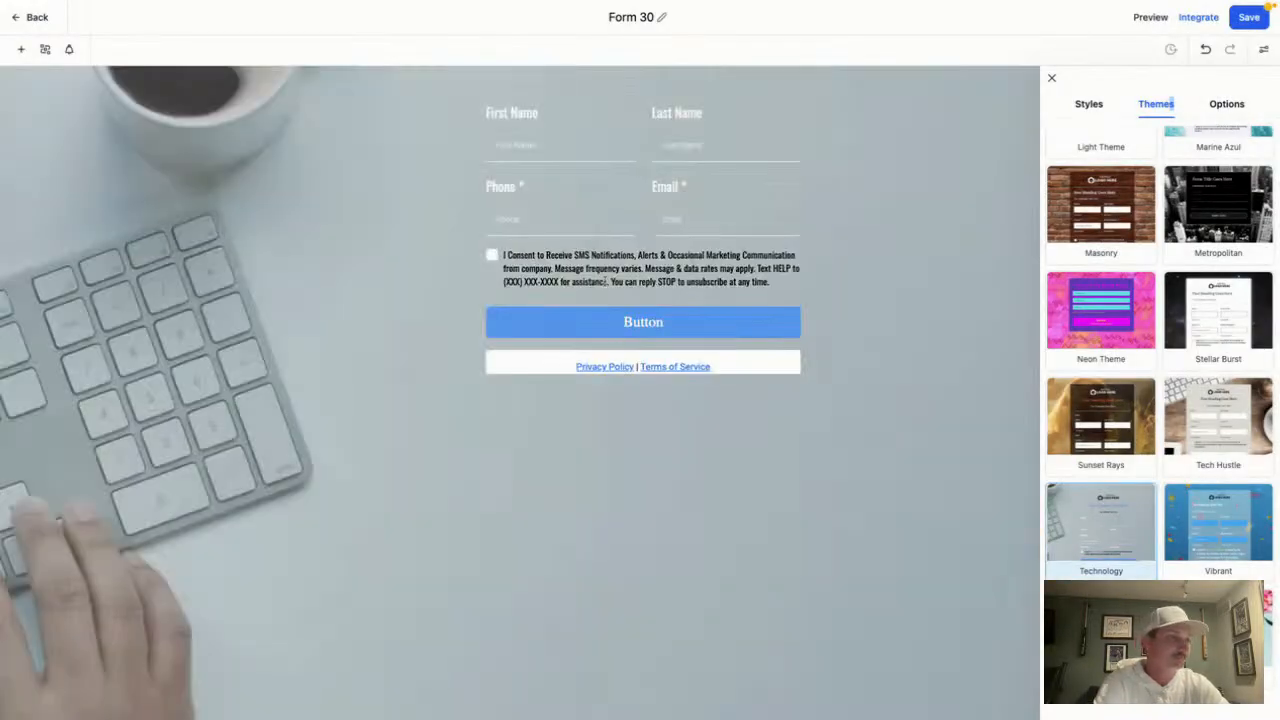
# Set the form's layout style to Single Column
pyautogui.click(720, 135)
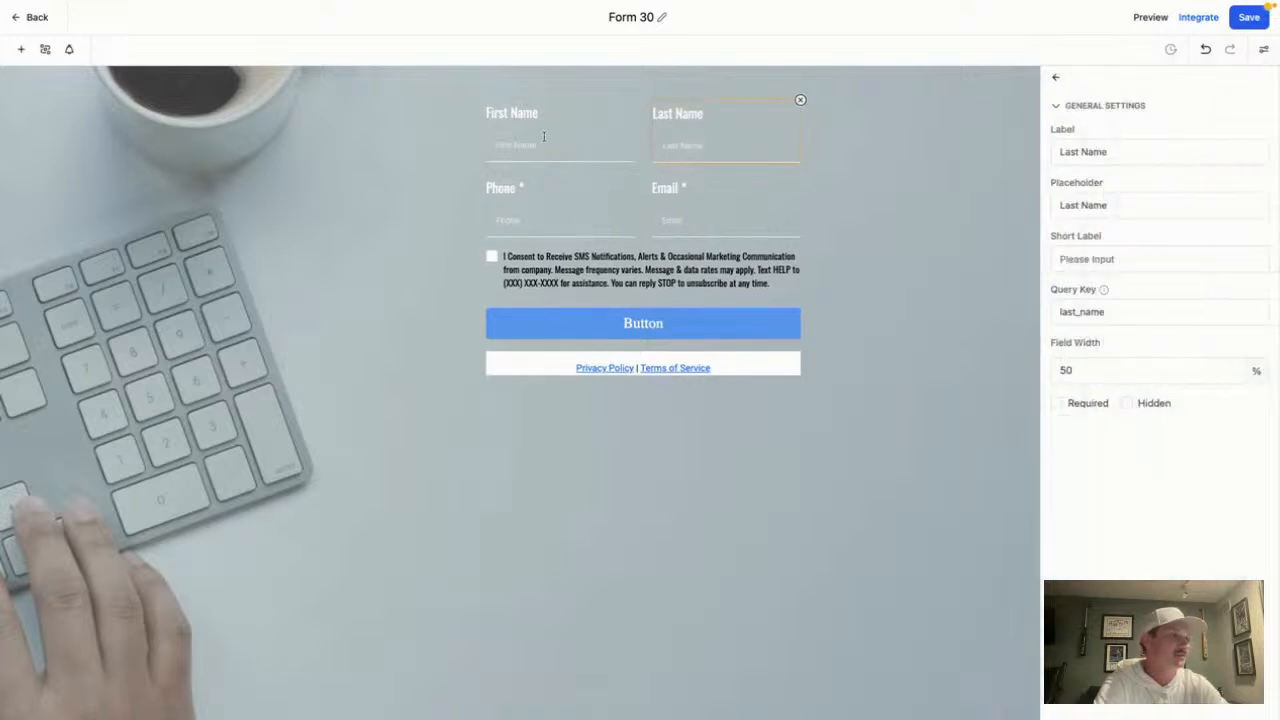
pyautogui.click(542, 140)
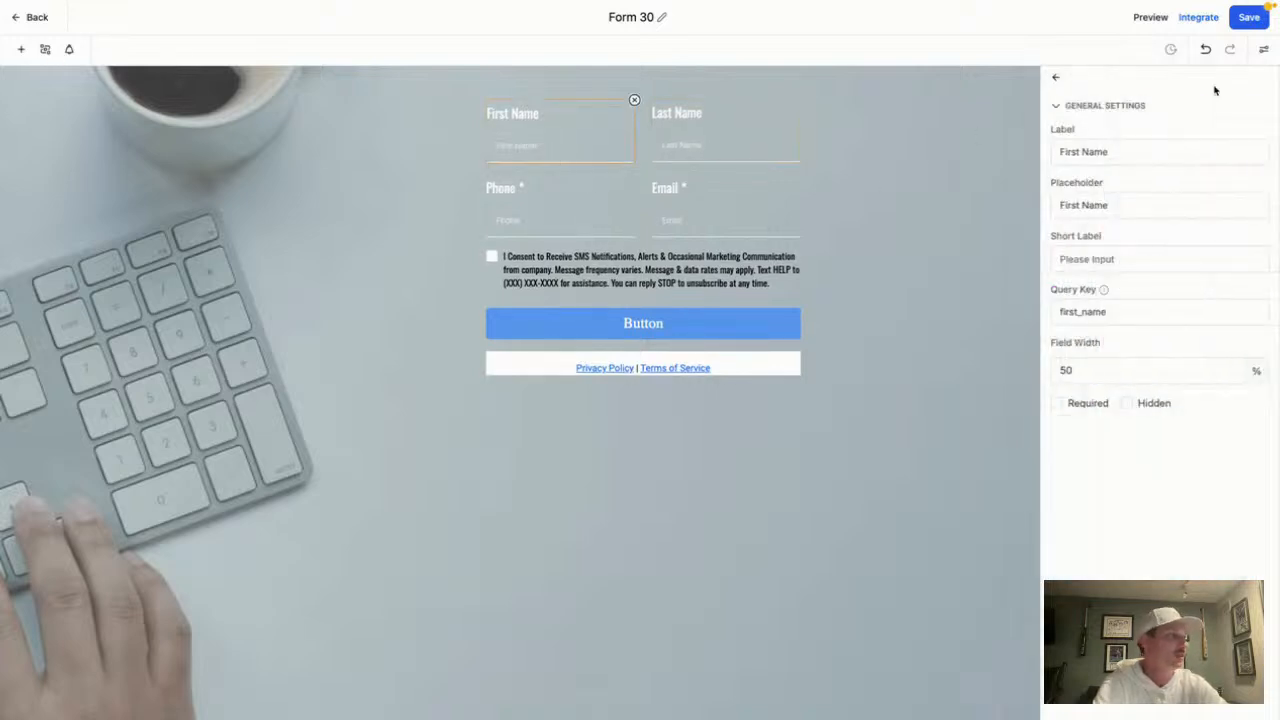
pyautogui.click(1055, 77)
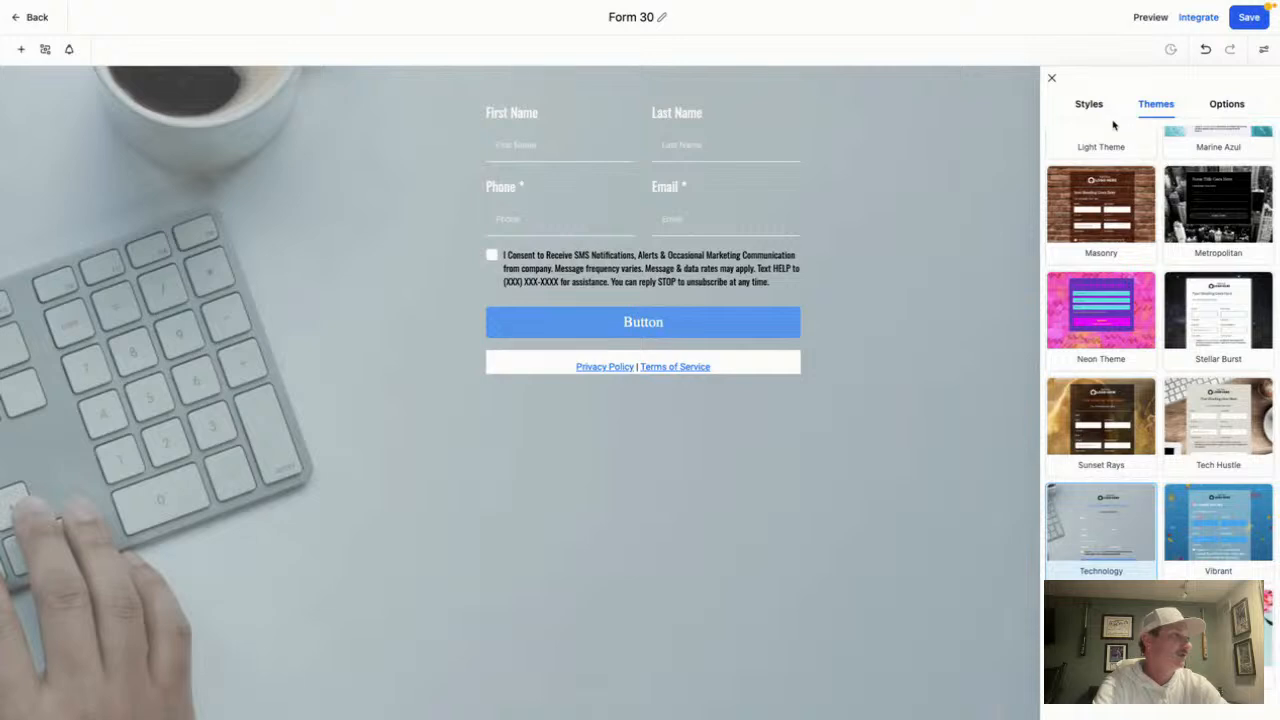
pyautogui.click(1086, 104)
pyautogui.click(1090, 218)
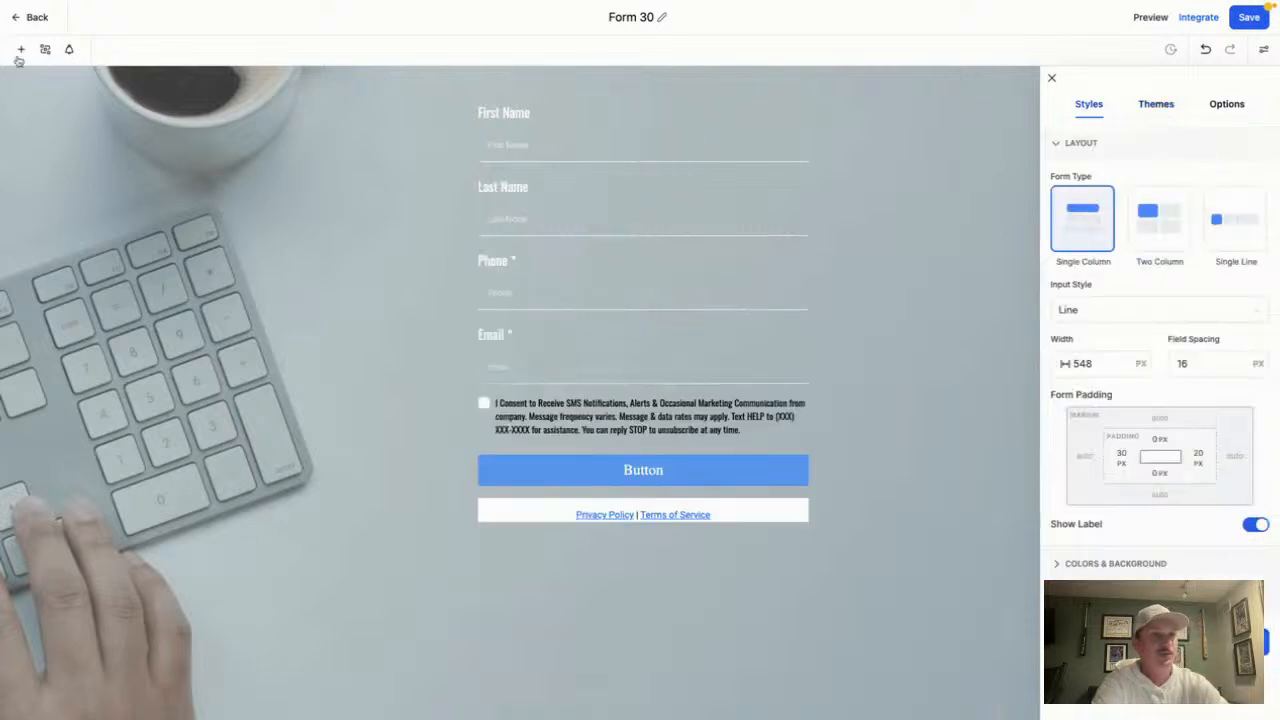
# Place an Image element at the top of Form 30 using the 12.09.06 PM screenshot logo
pyautogui.click(20, 49)
pyautogui.scroll(-1, 187, 440)
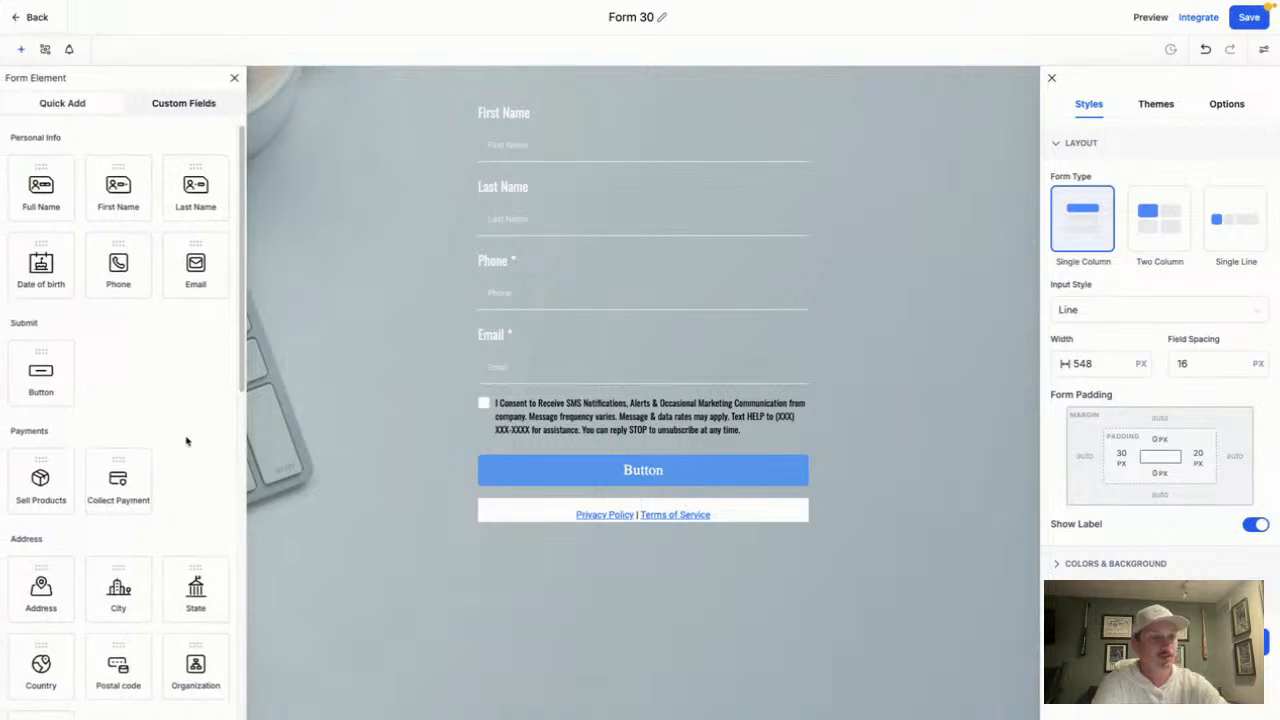
pyautogui.scroll(-3, 118, 296)
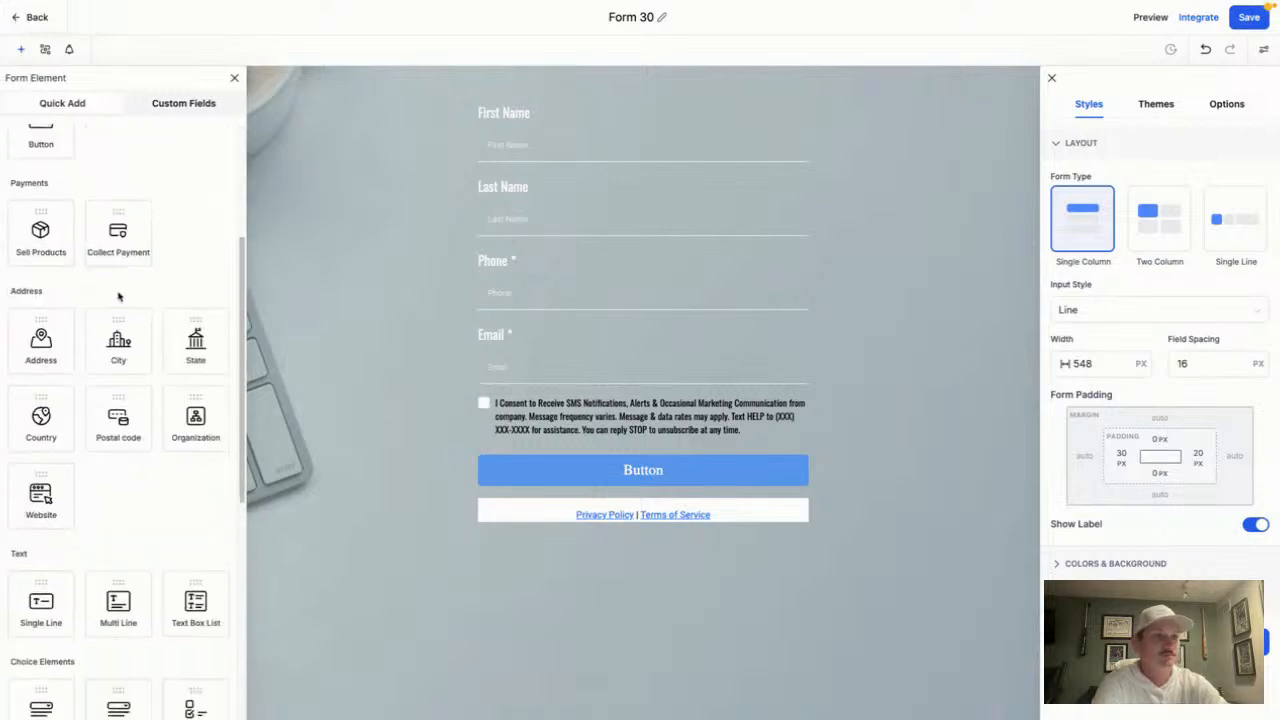
pyautogui.scroll(-2, 120, 357)
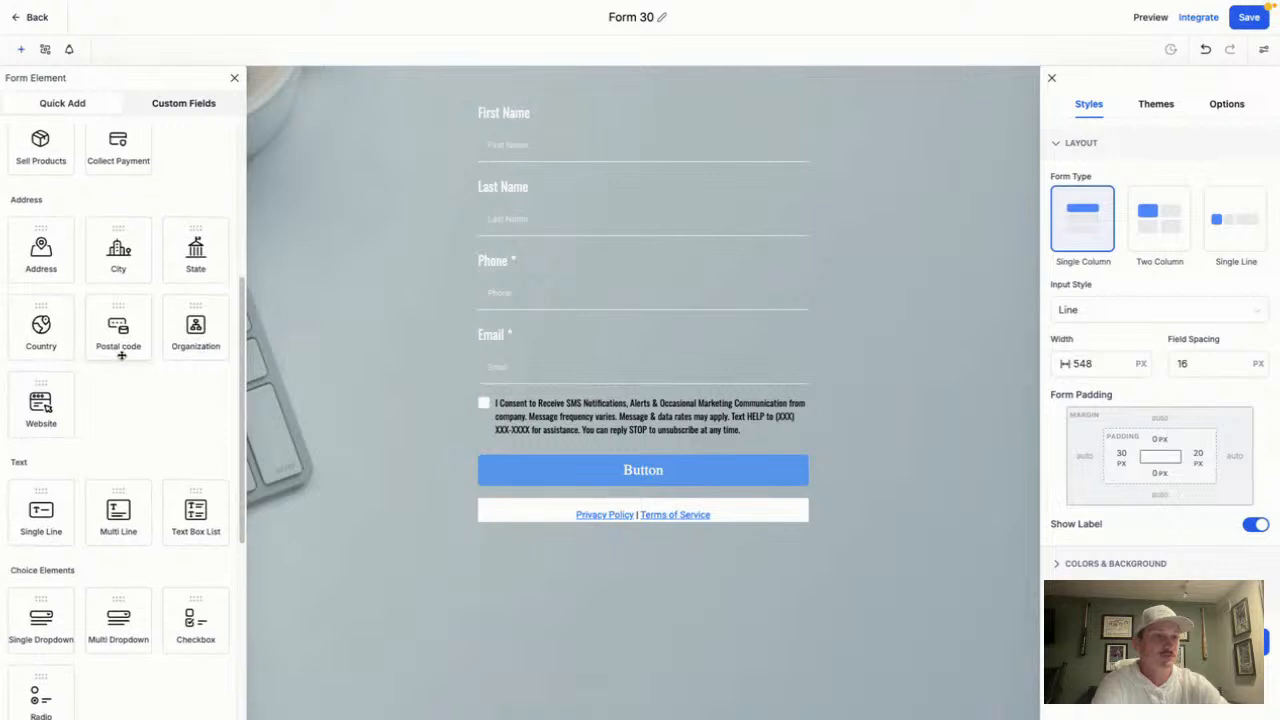
pyautogui.scroll(-3, 124, 354)
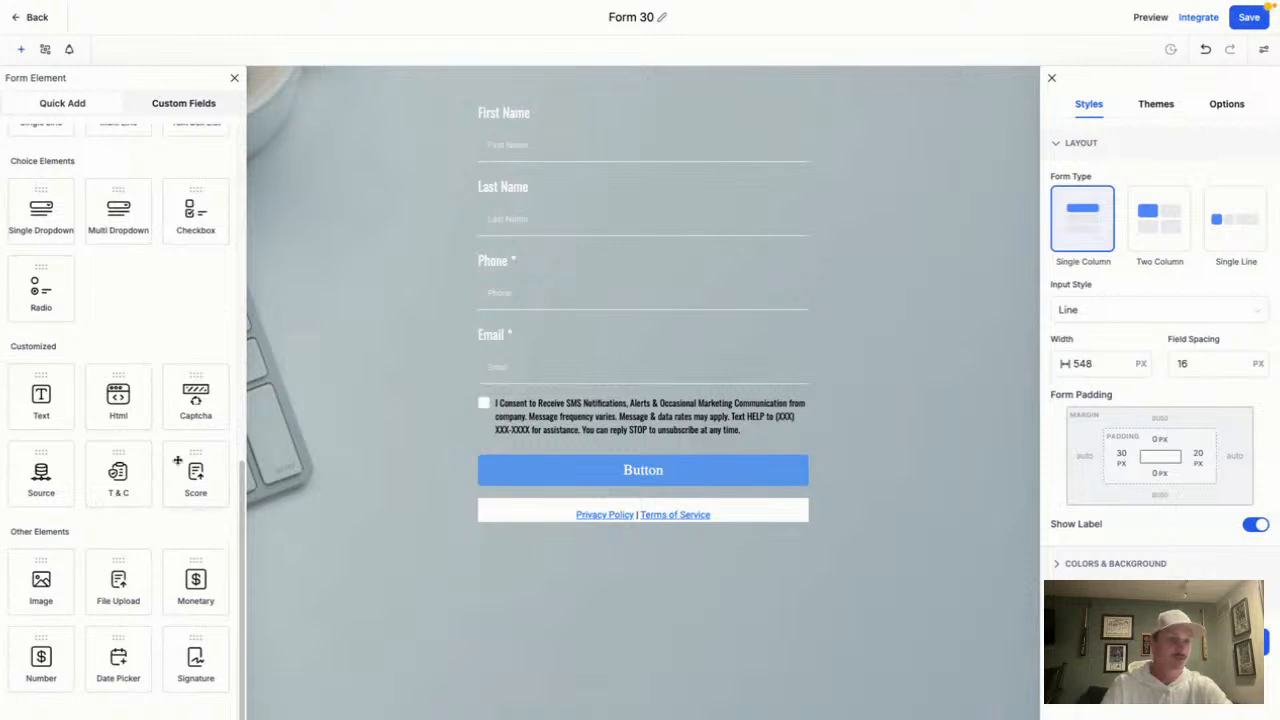
pyautogui.click(21, 578)
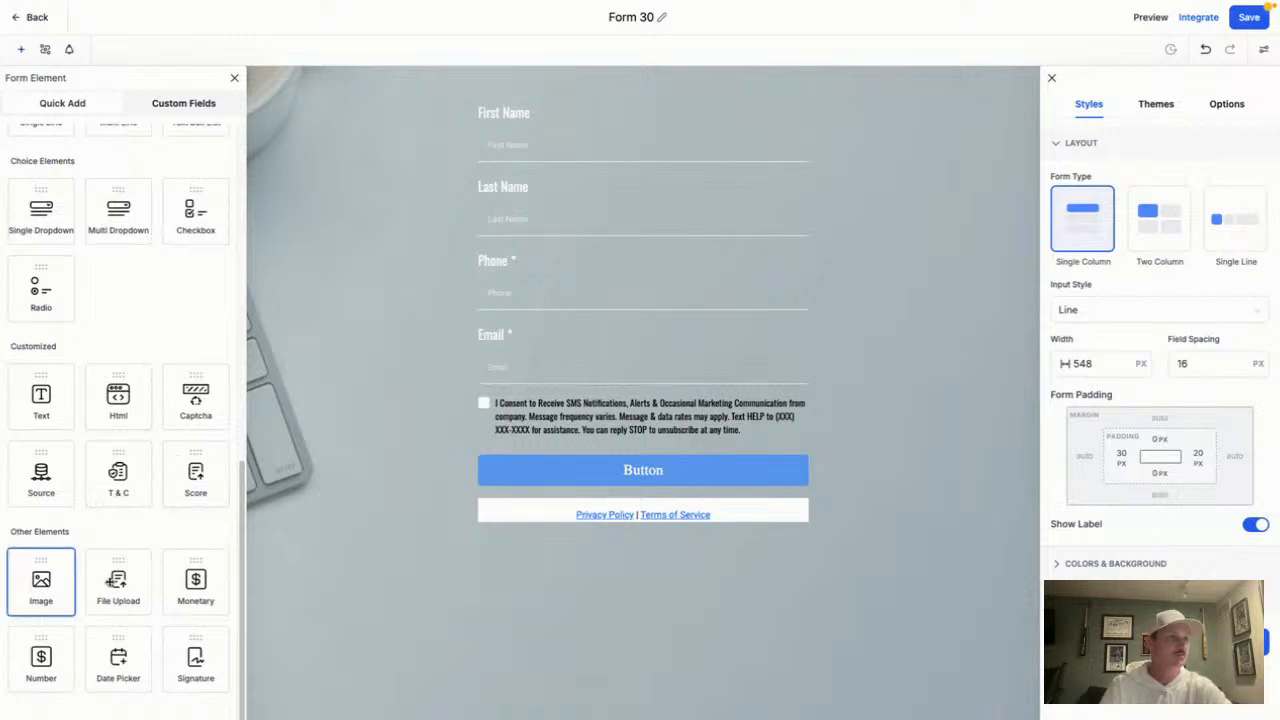
pyautogui.moveTo(110, 581); pyautogui.dragTo(551, 146)
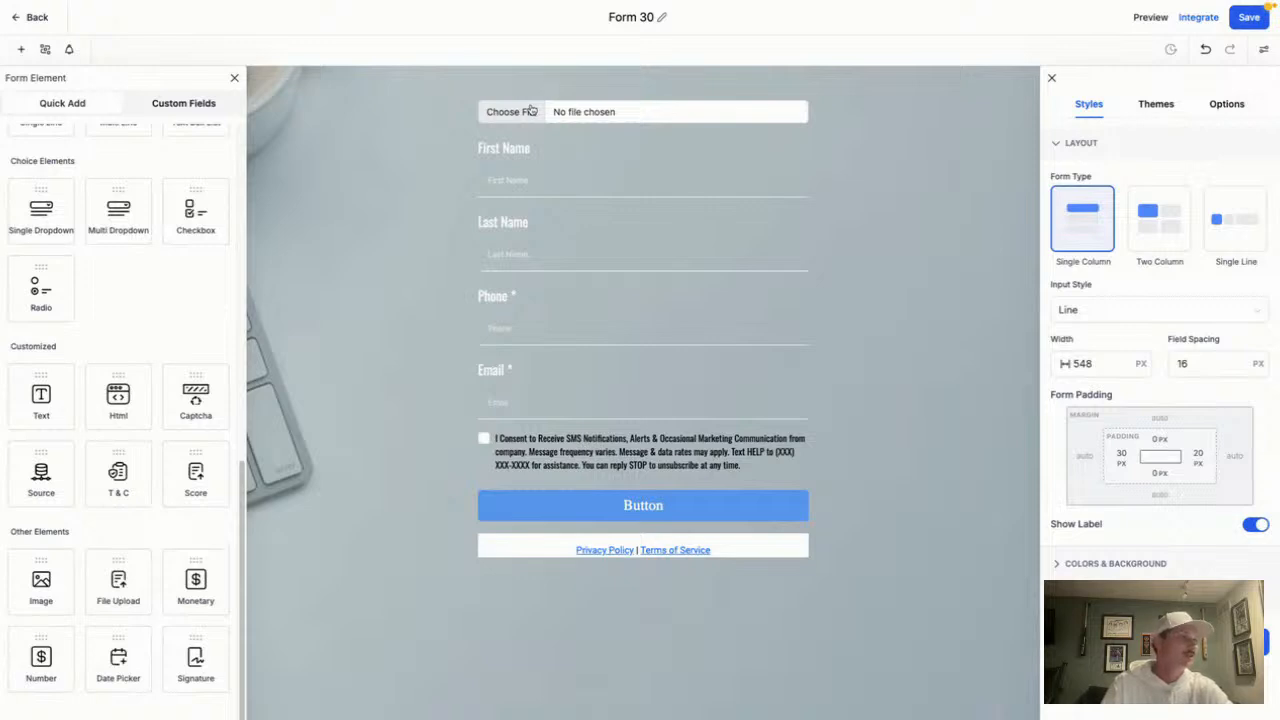
pyautogui.click(531, 111)
pyautogui.scroll(-2, 556, 365)
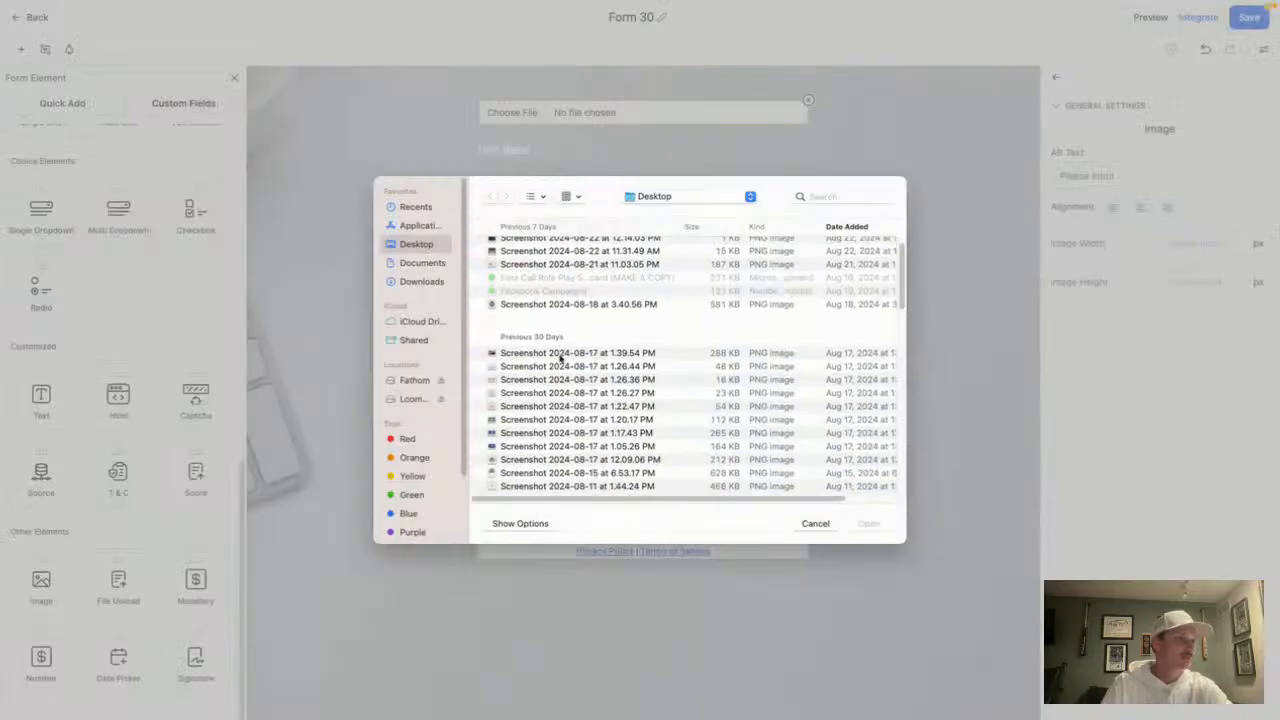
pyautogui.scroll(-5, 556, 368)
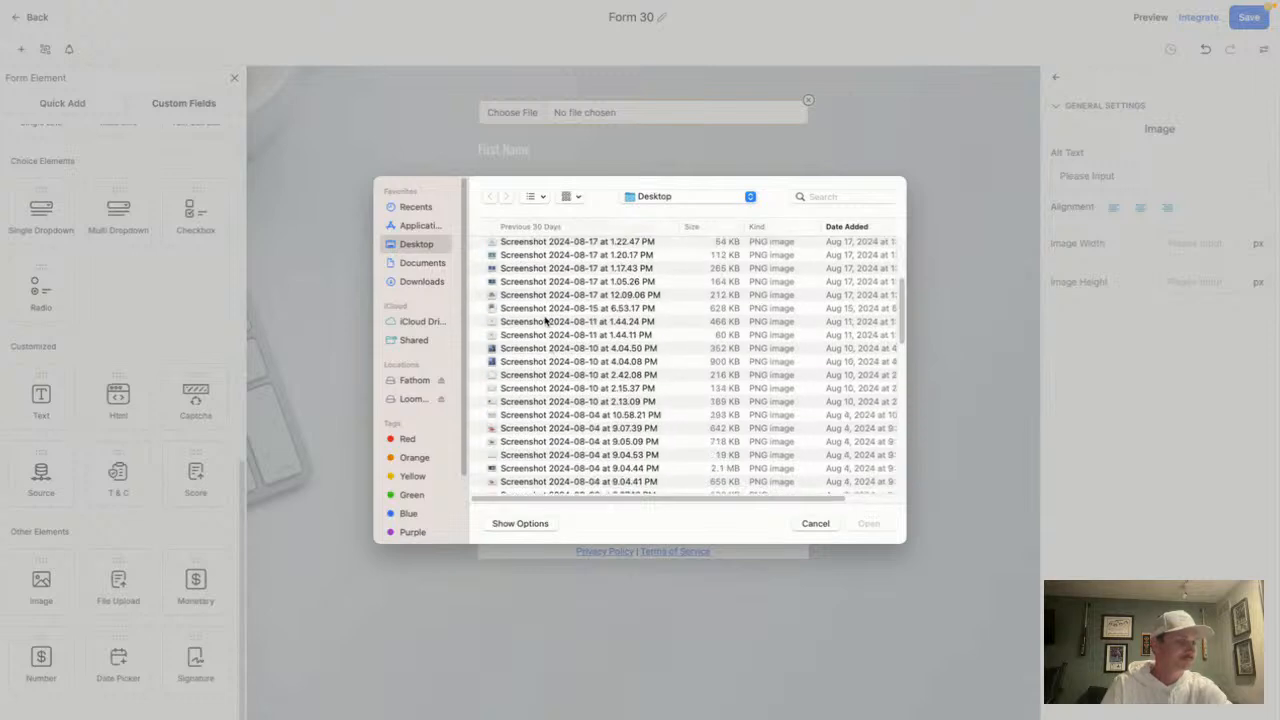
pyautogui.scroll(-6, 548, 330)
pyautogui.scroll(-4, 575, 390)
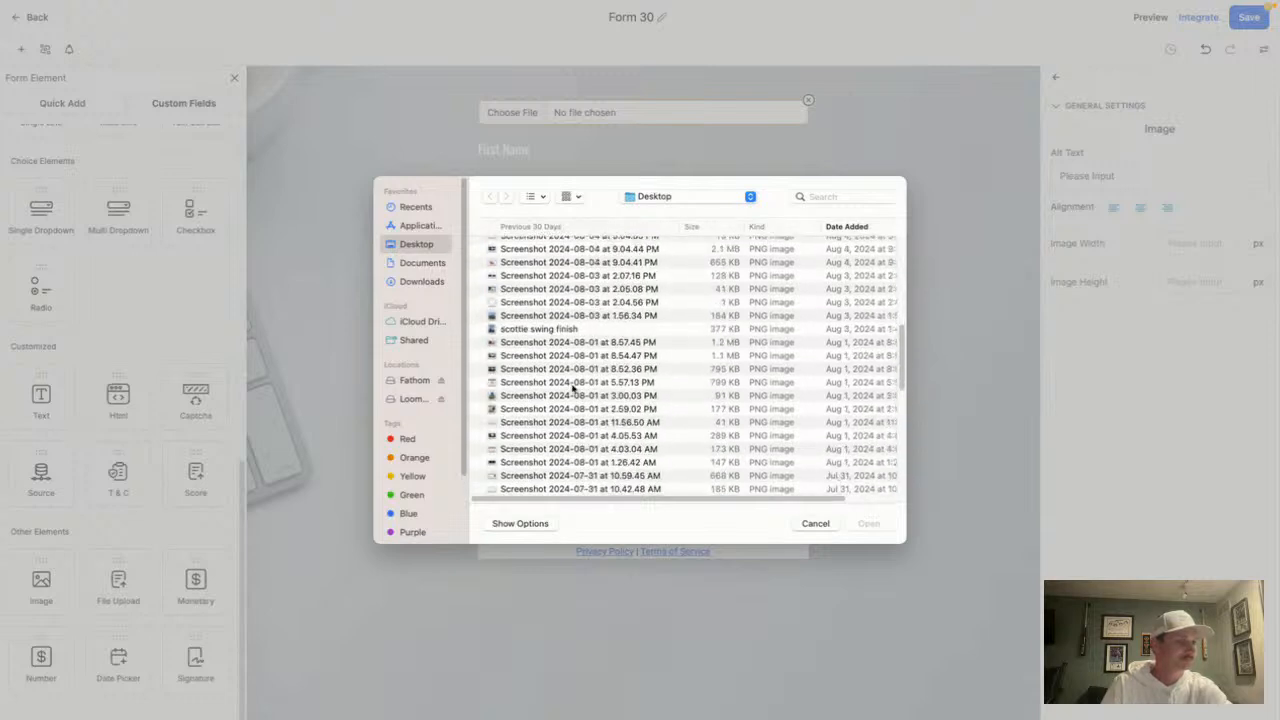
pyautogui.scroll(-2, 573, 390)
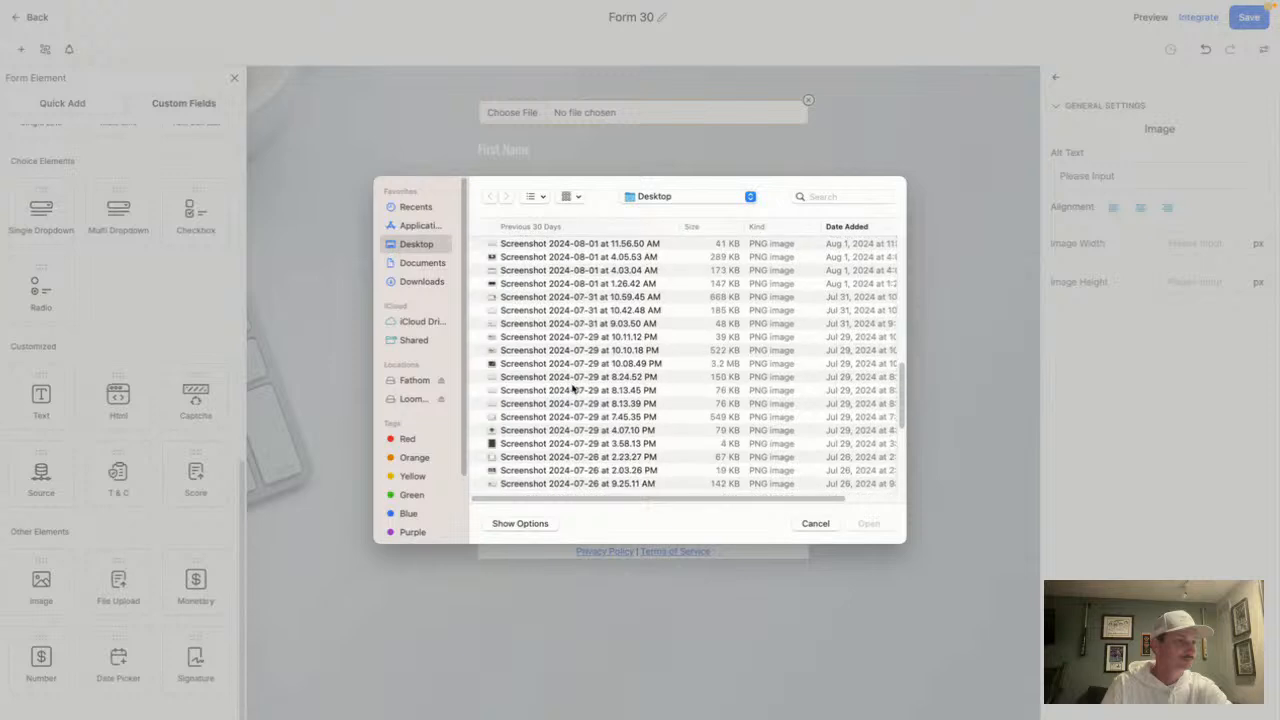
pyautogui.scroll(8, 573, 390)
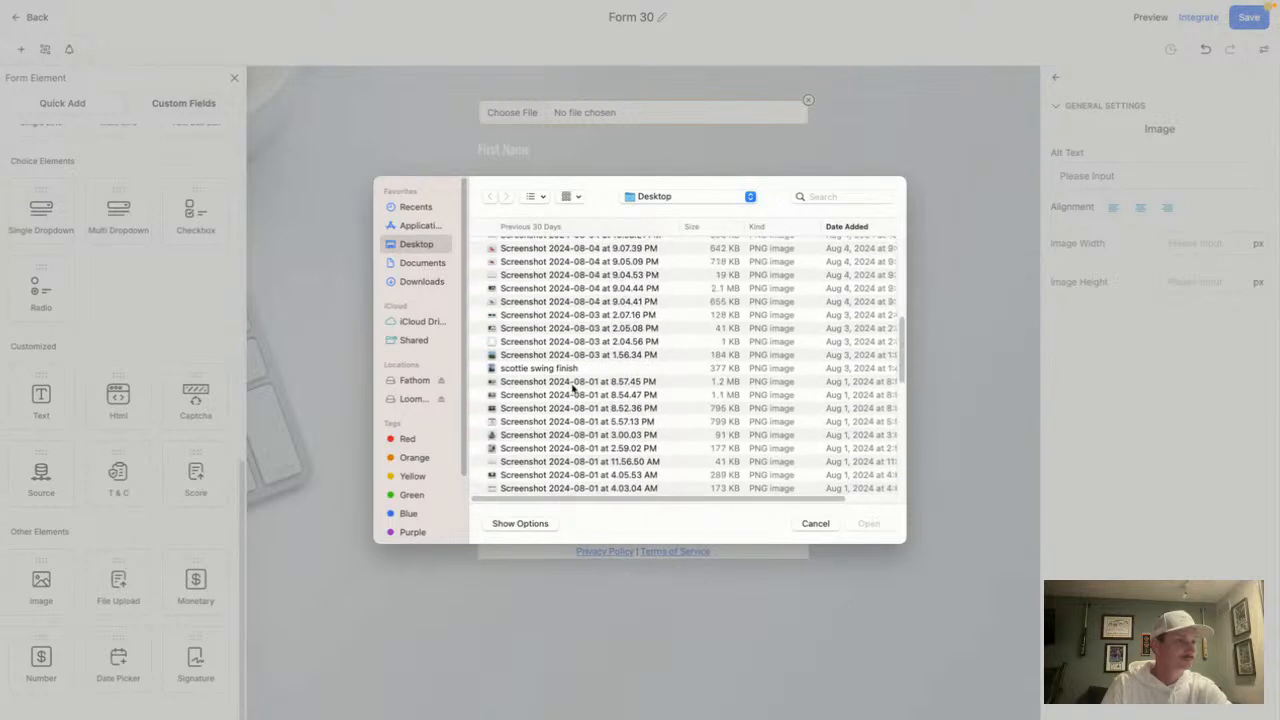
pyautogui.scroll(3, 573, 390)
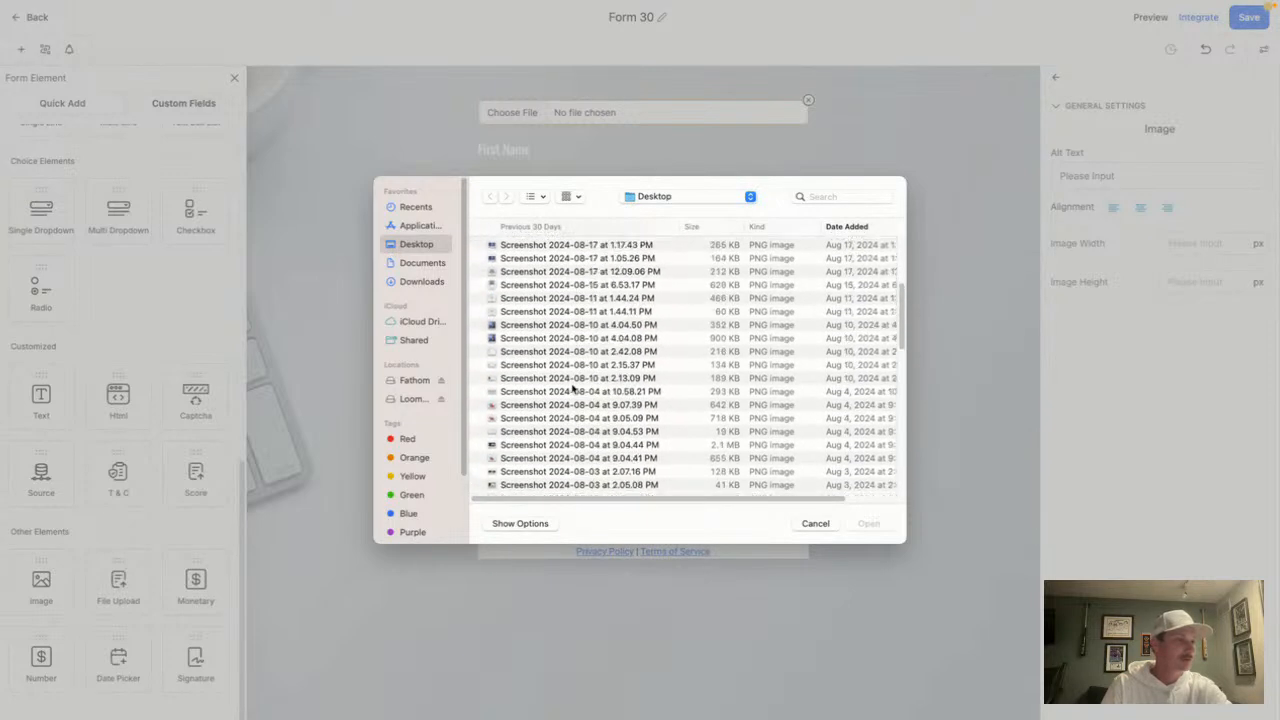
pyautogui.doubleClick(538, 272)
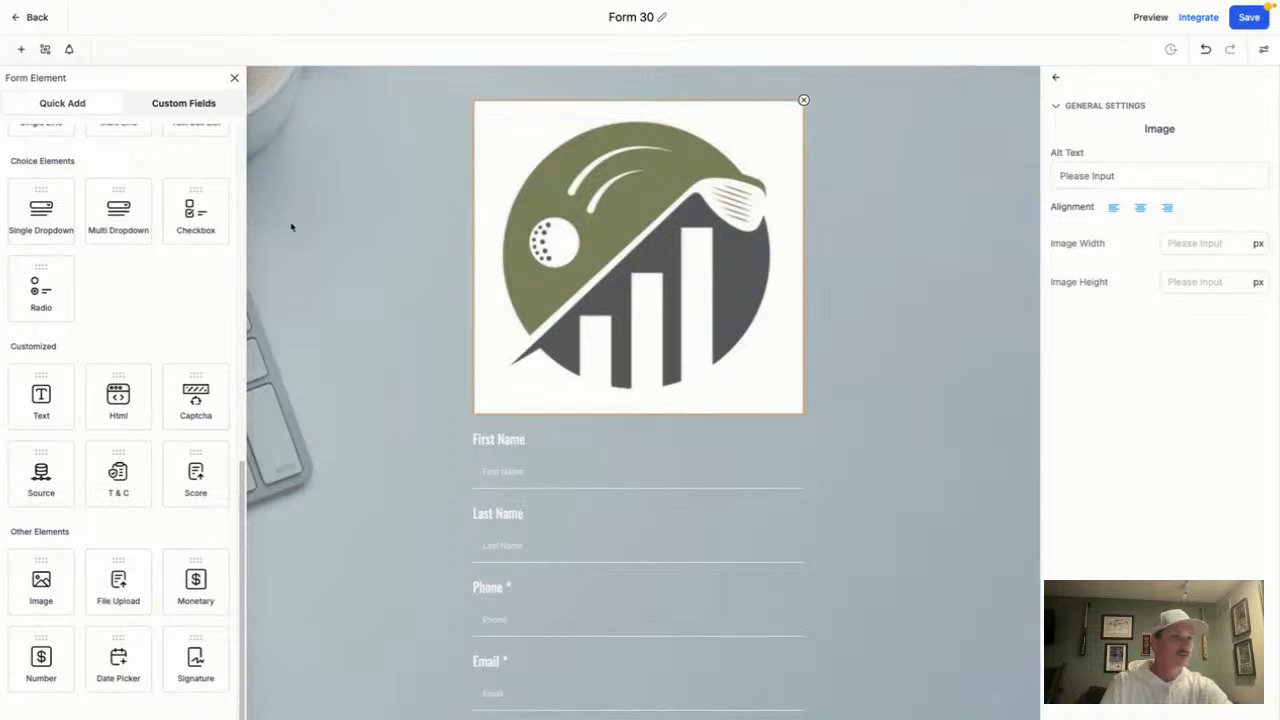
# Set the logo image width to 150 px
pyautogui.click(1217, 247)
pyautogui.write('150')
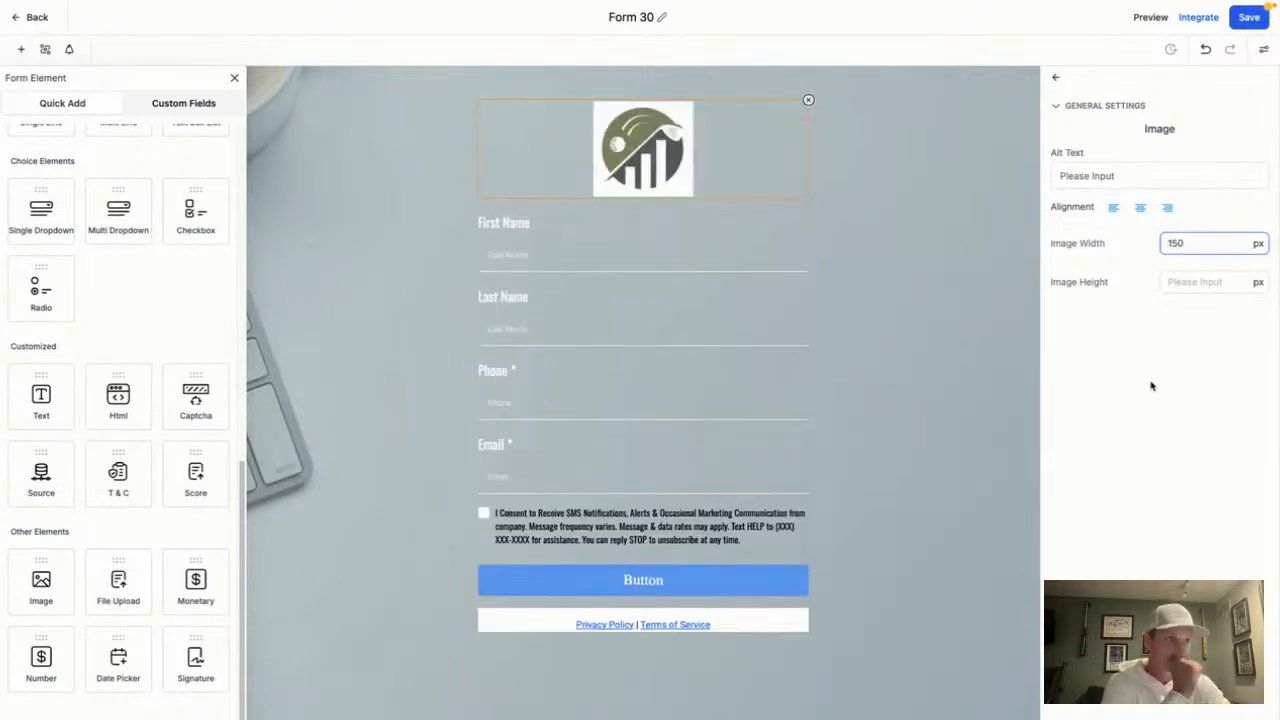
pyautogui.click(806, 410)
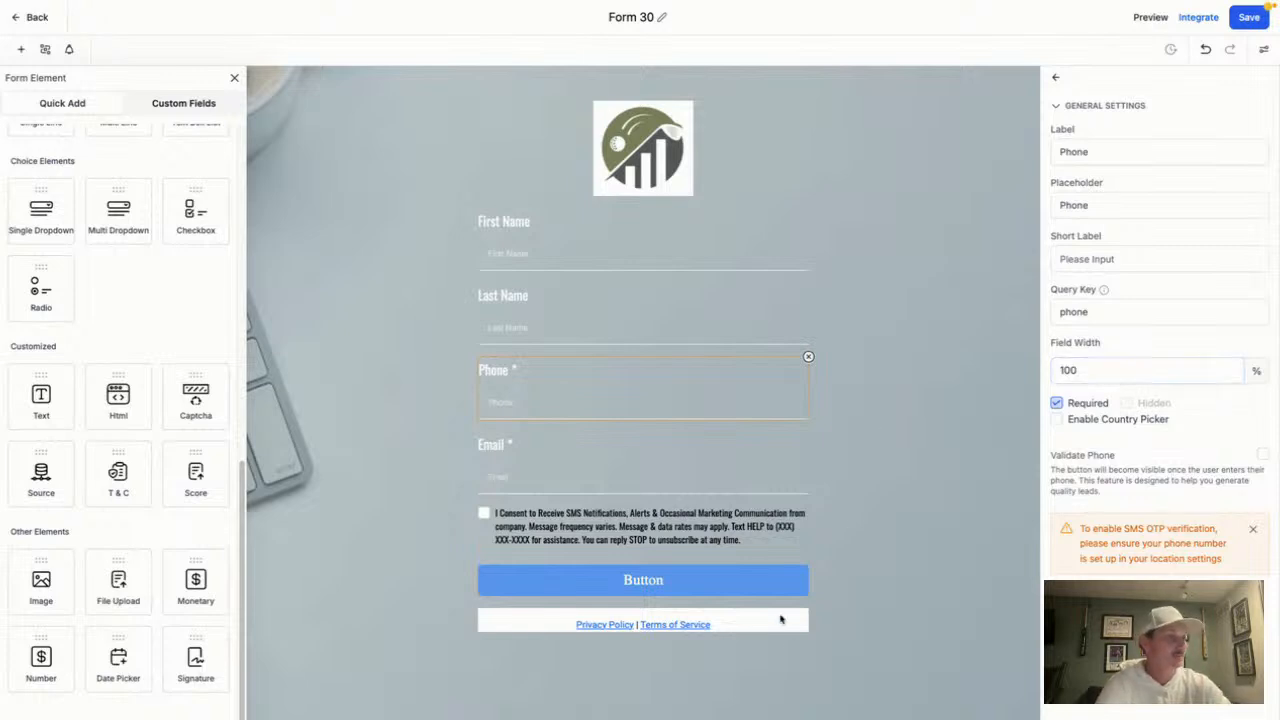
pyautogui.click(774, 613)
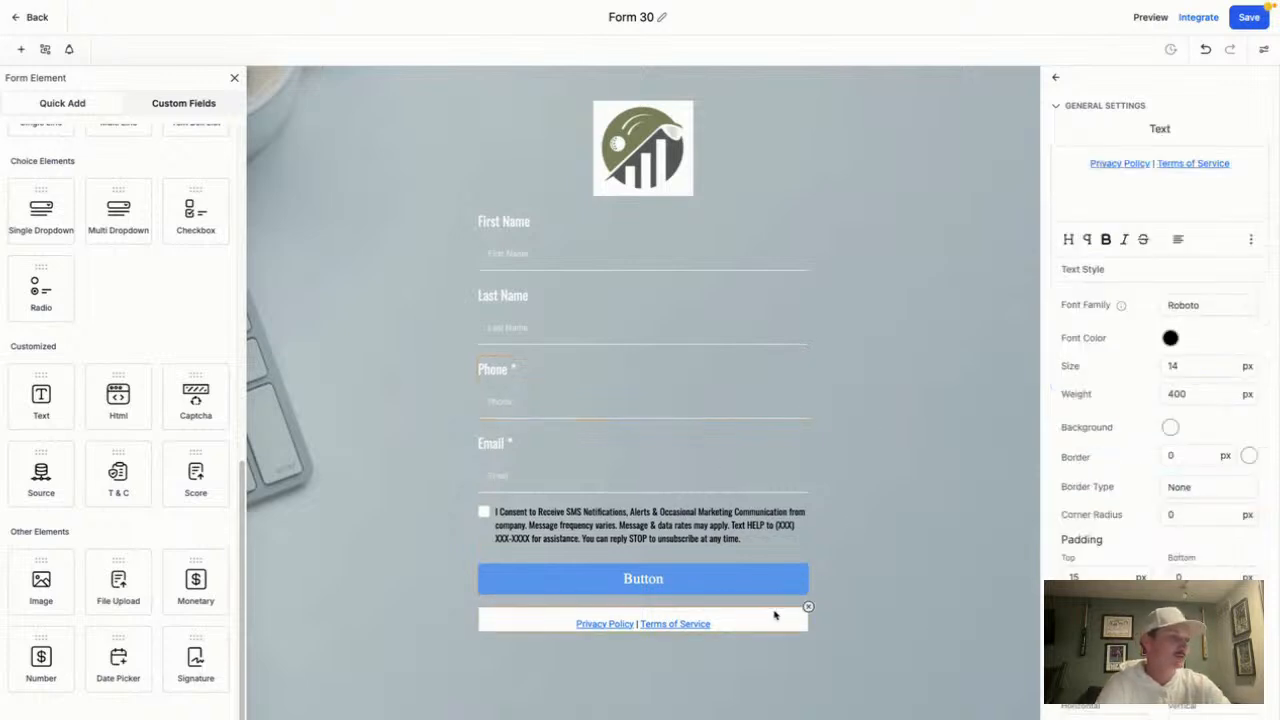
pyautogui.click(981, 511)
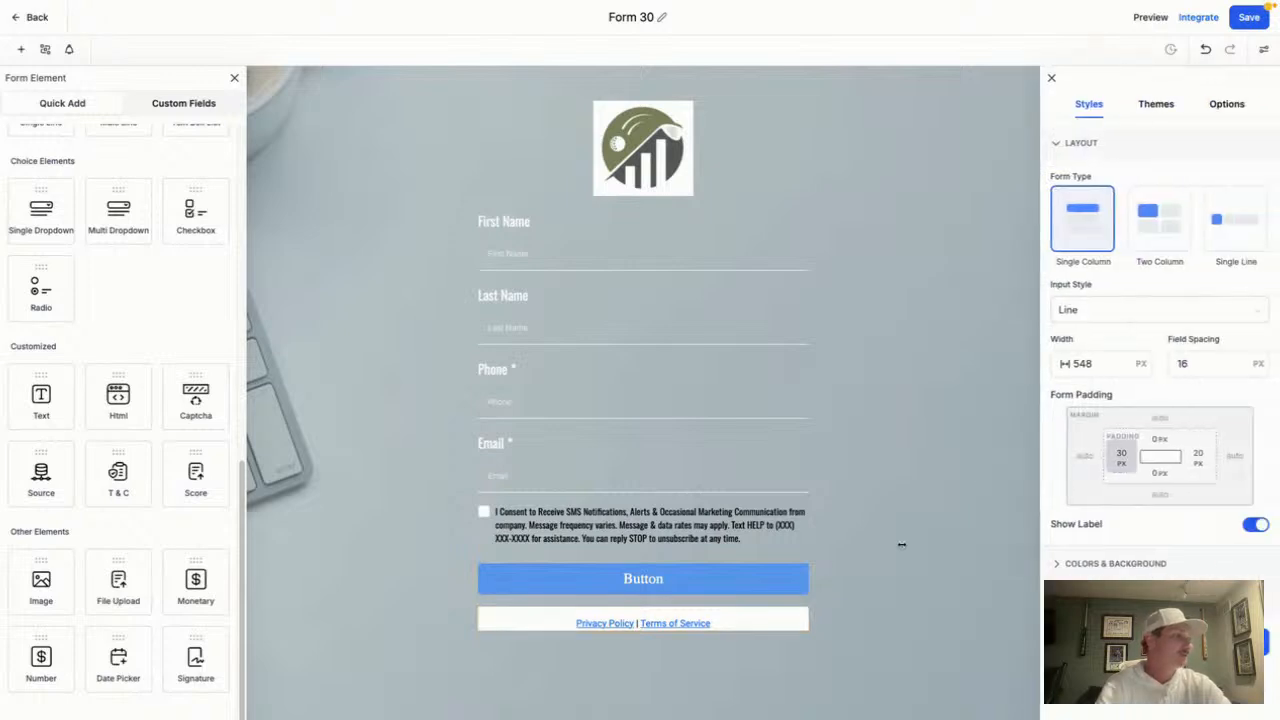
pyautogui.click(1172, 110)
pyautogui.click(1110, 110)
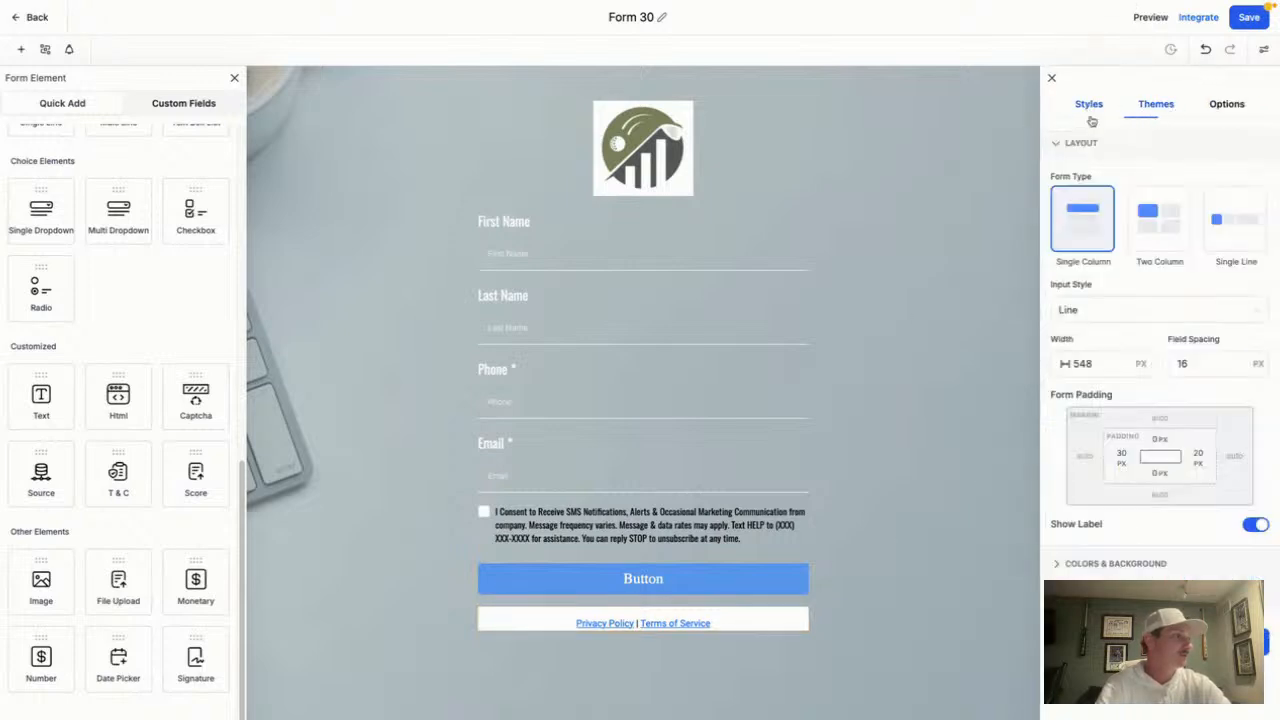
pyautogui.click(1090, 565)
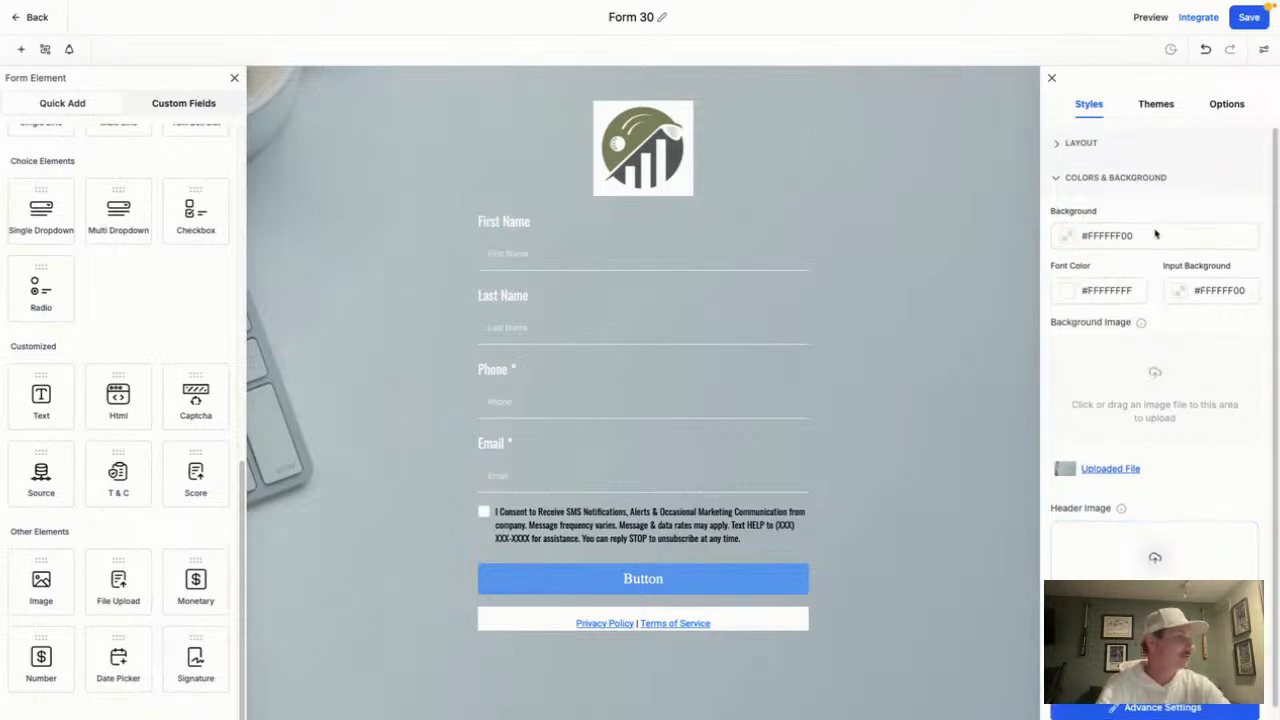
pyautogui.moveTo(1155, 234); pyautogui.dragTo(1066, 240)
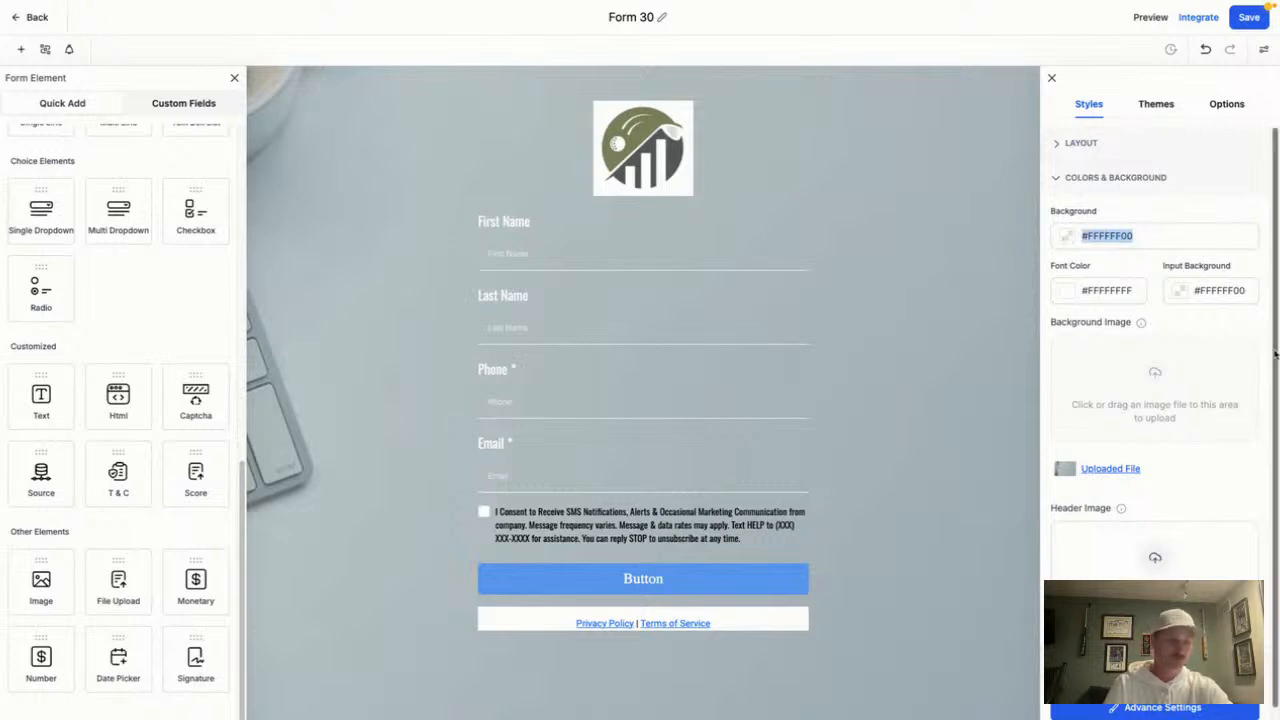
pyautogui.click(786, 619)
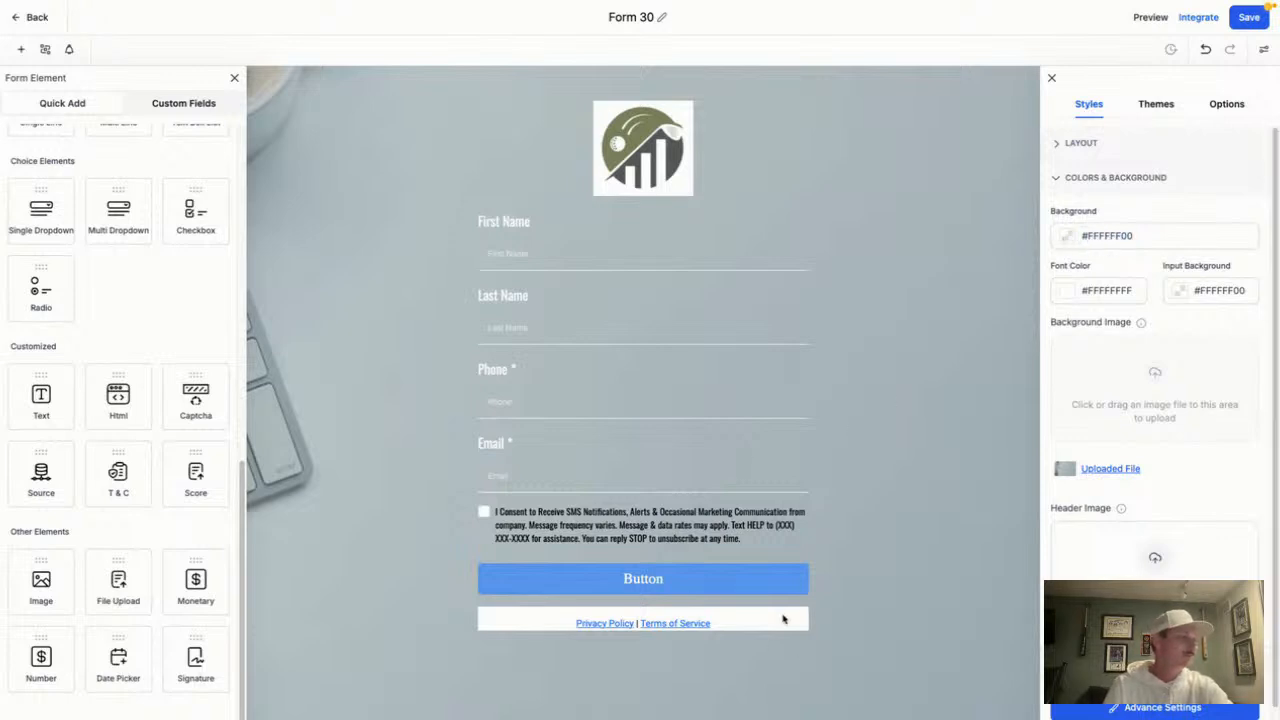
pyautogui.moveTo(812, 5)
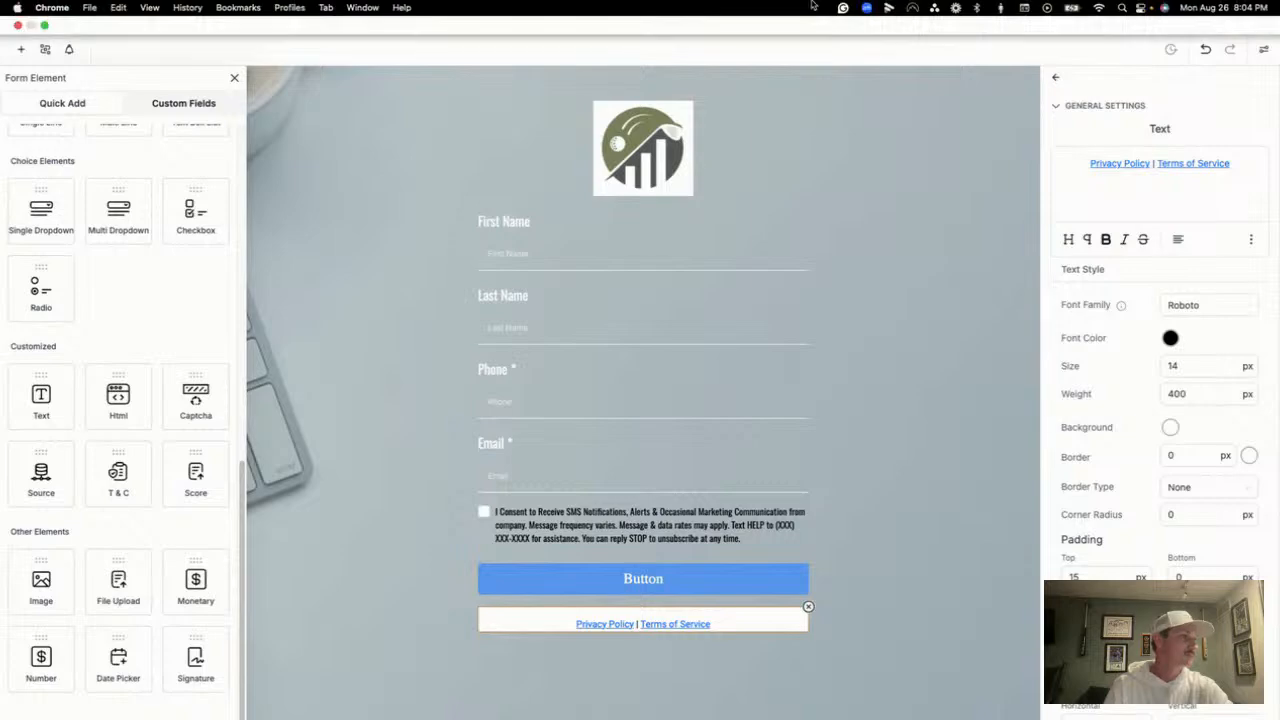
# Sample the form's background colour #AFBDC1 with the ColorZilla extension
pyautogui.click(44, 28)
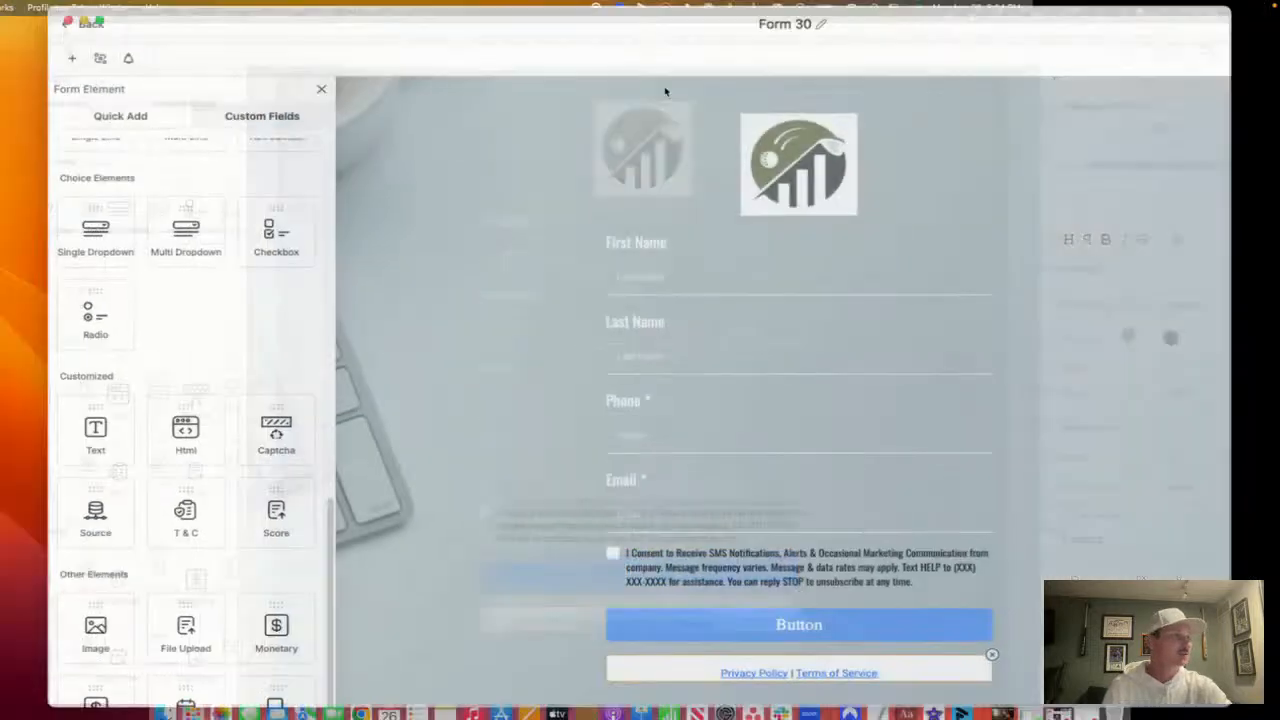
pyautogui.click(1070, 63)
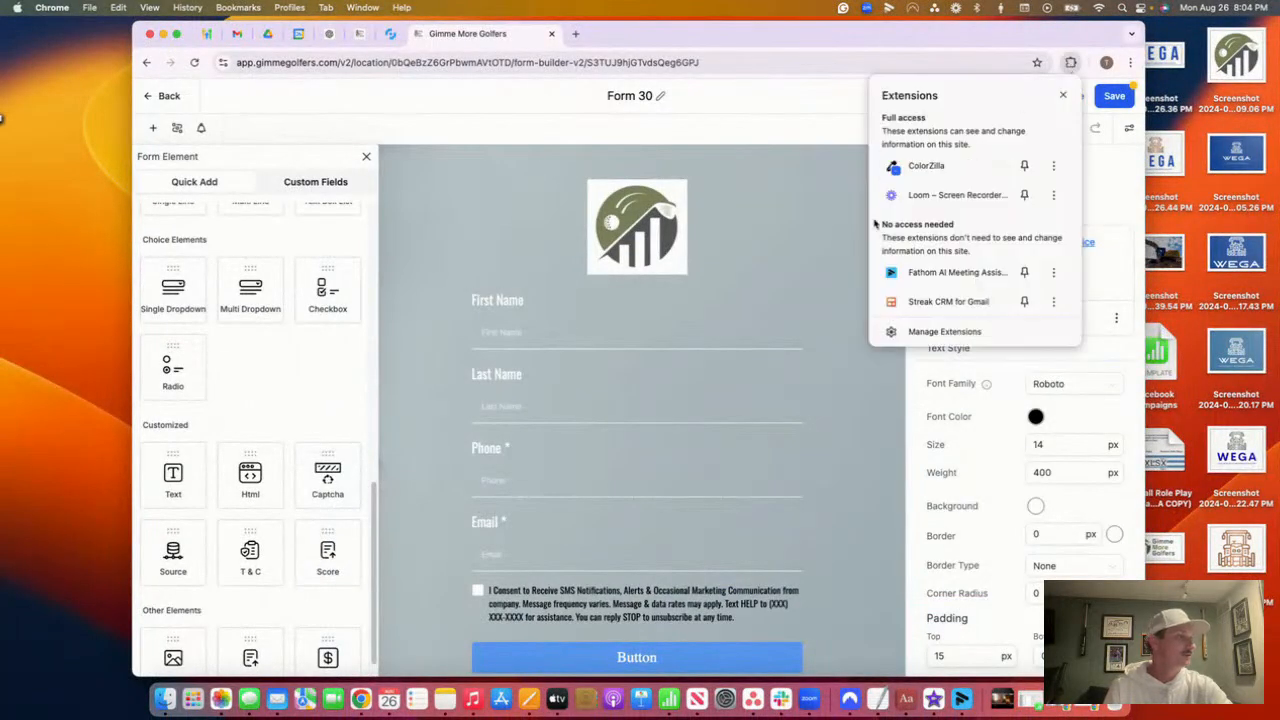
pyautogui.click(926, 166)
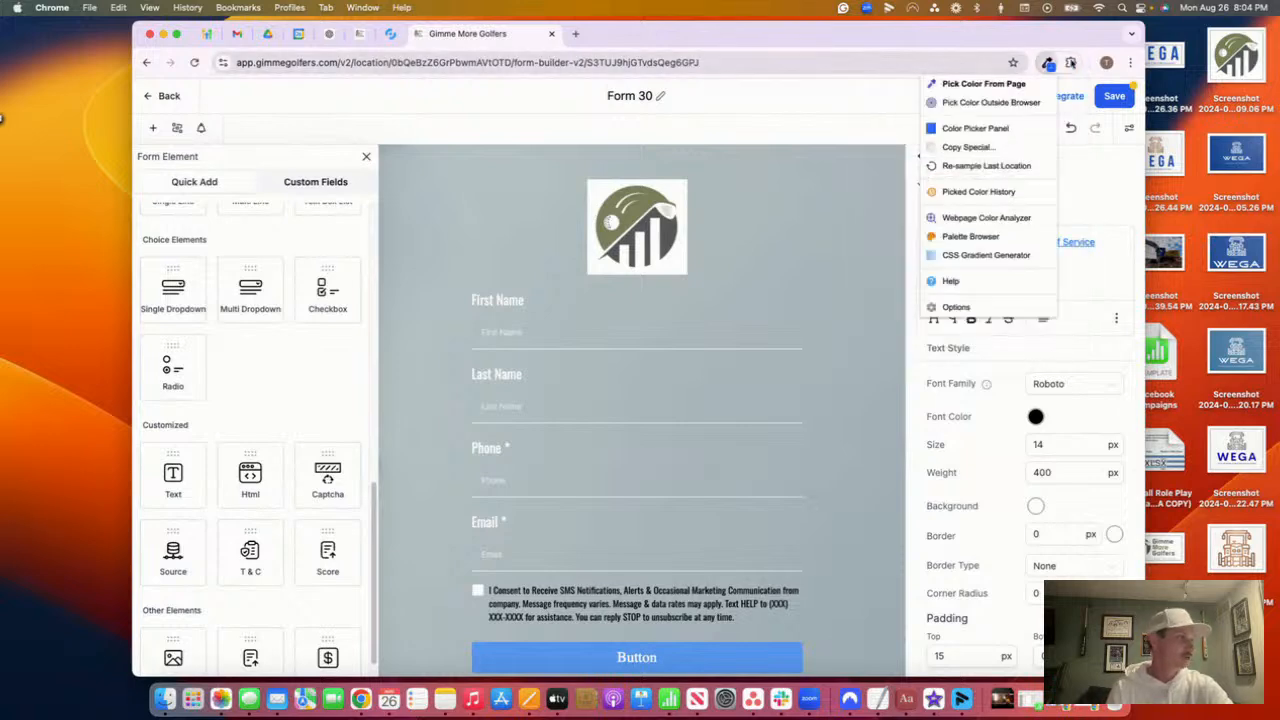
pyautogui.click(993, 84)
pyautogui.click(763, 254)
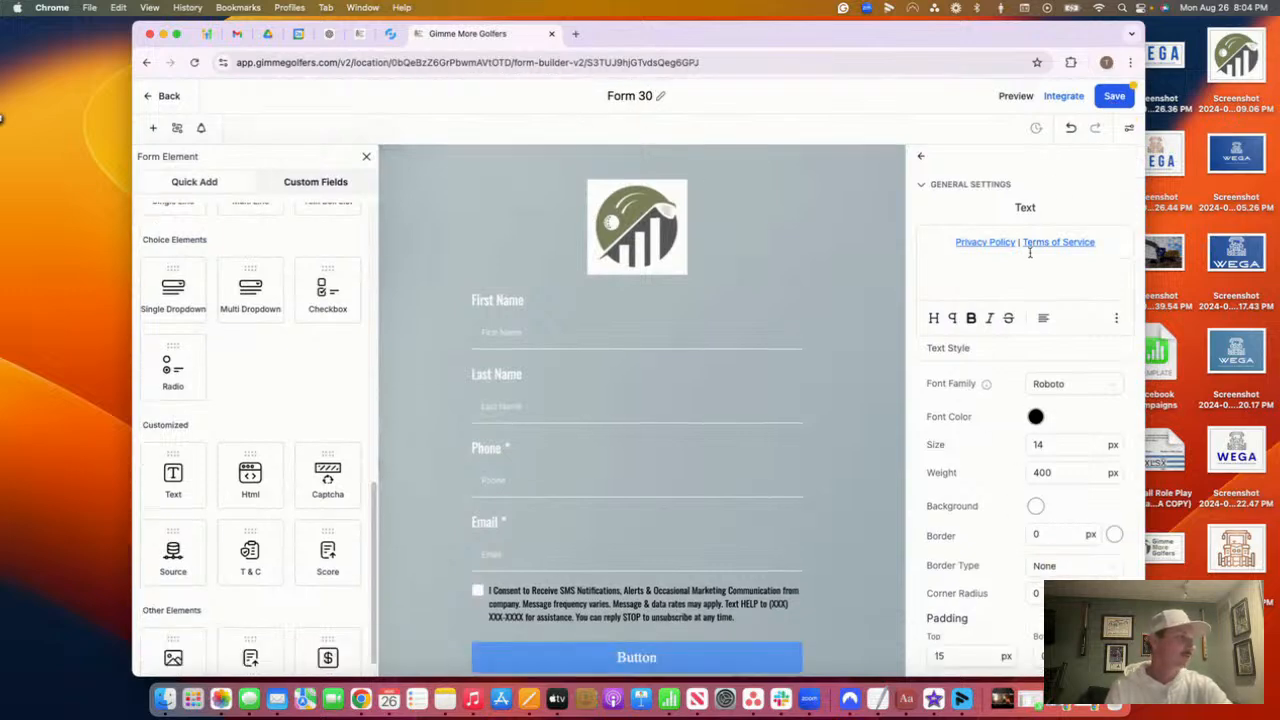
# Set the Privacy Policy | Terms of Service footer background to #AFBDC1 and close the style settings
pyautogui.scroll(-2, 740, 600)
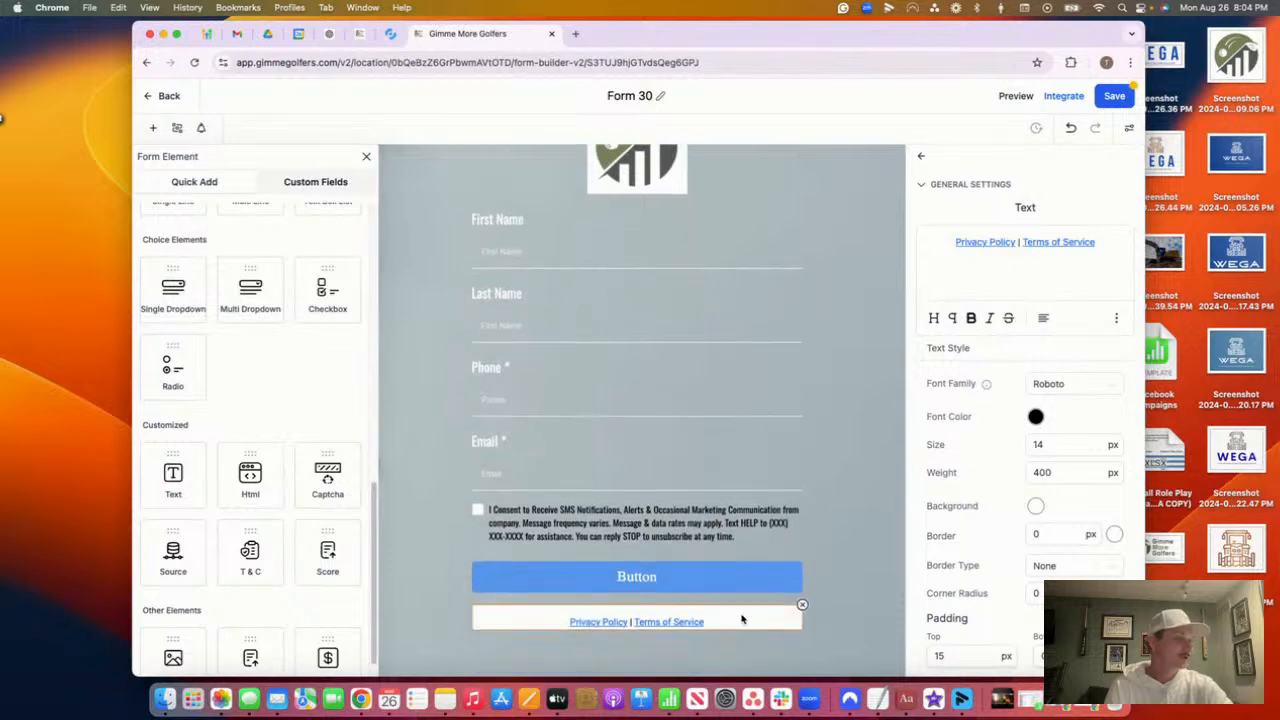
pyautogui.click(1053, 539)
pyautogui.scroll(-4, 1055, 530)
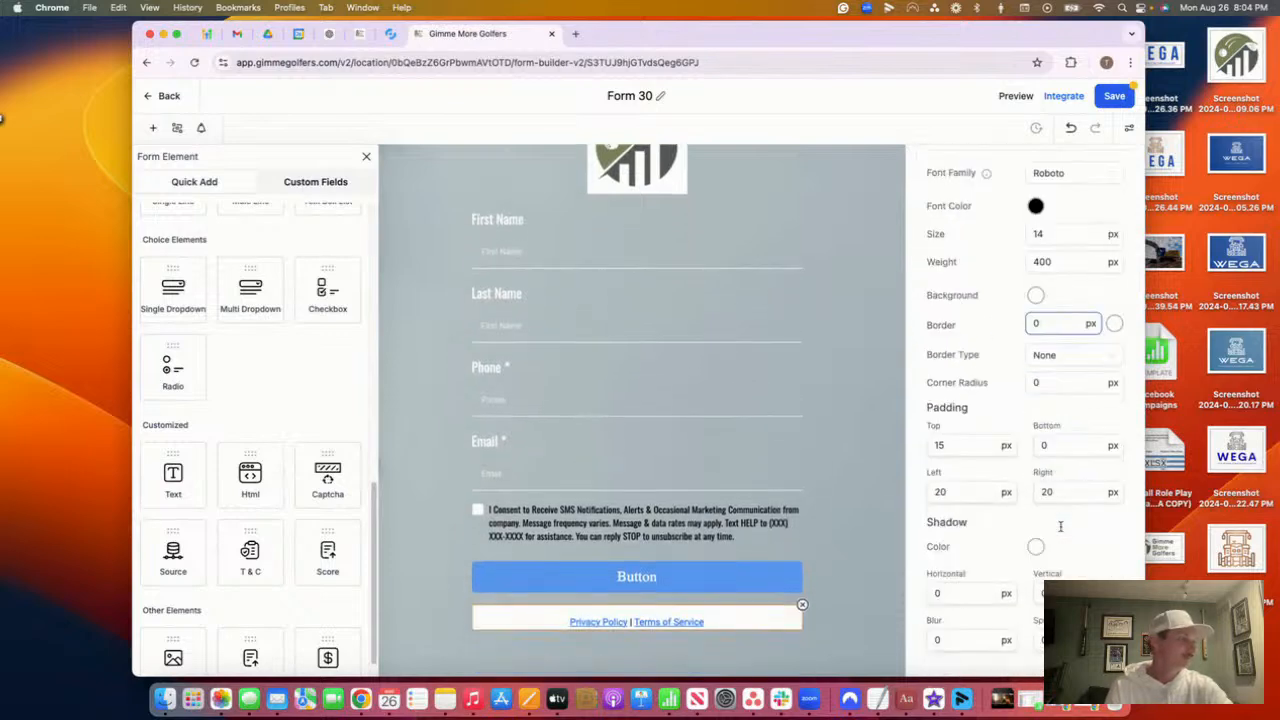
pyautogui.scroll(4, 1060, 528)
pyautogui.scroll(-5, 1055, 300)
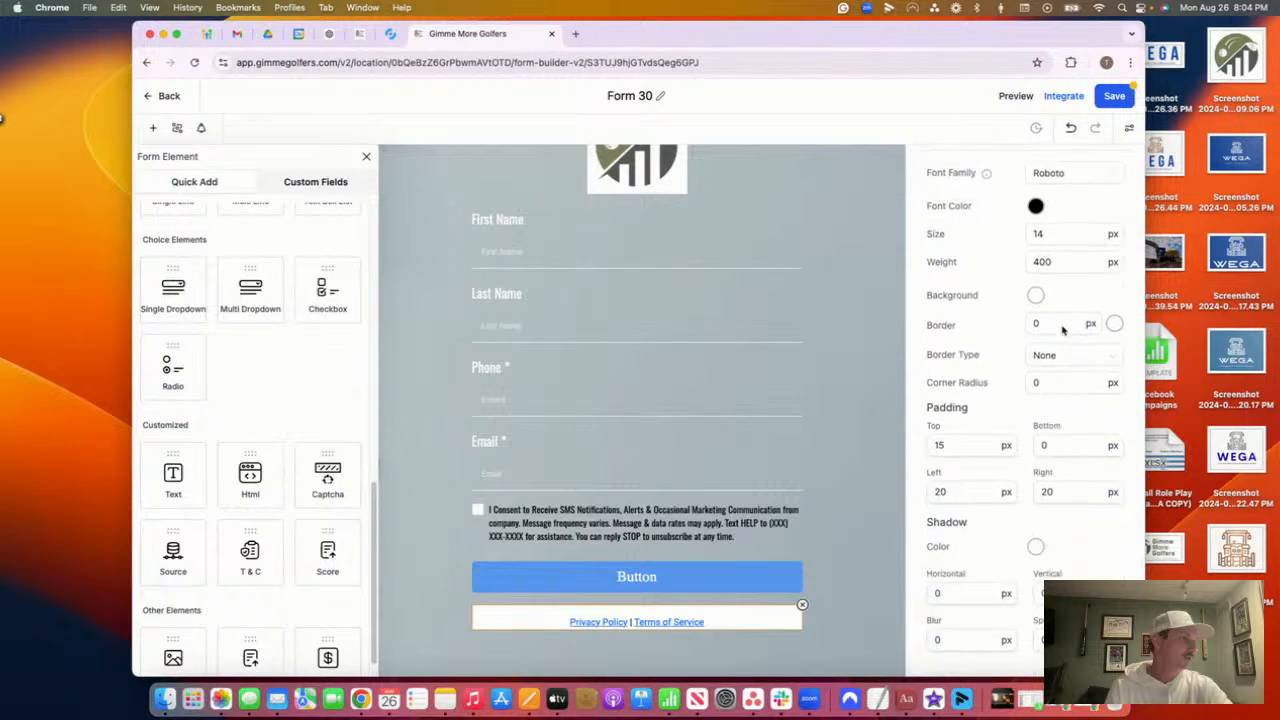
pyautogui.click(1034, 297)
pyautogui.click(1020, 479)
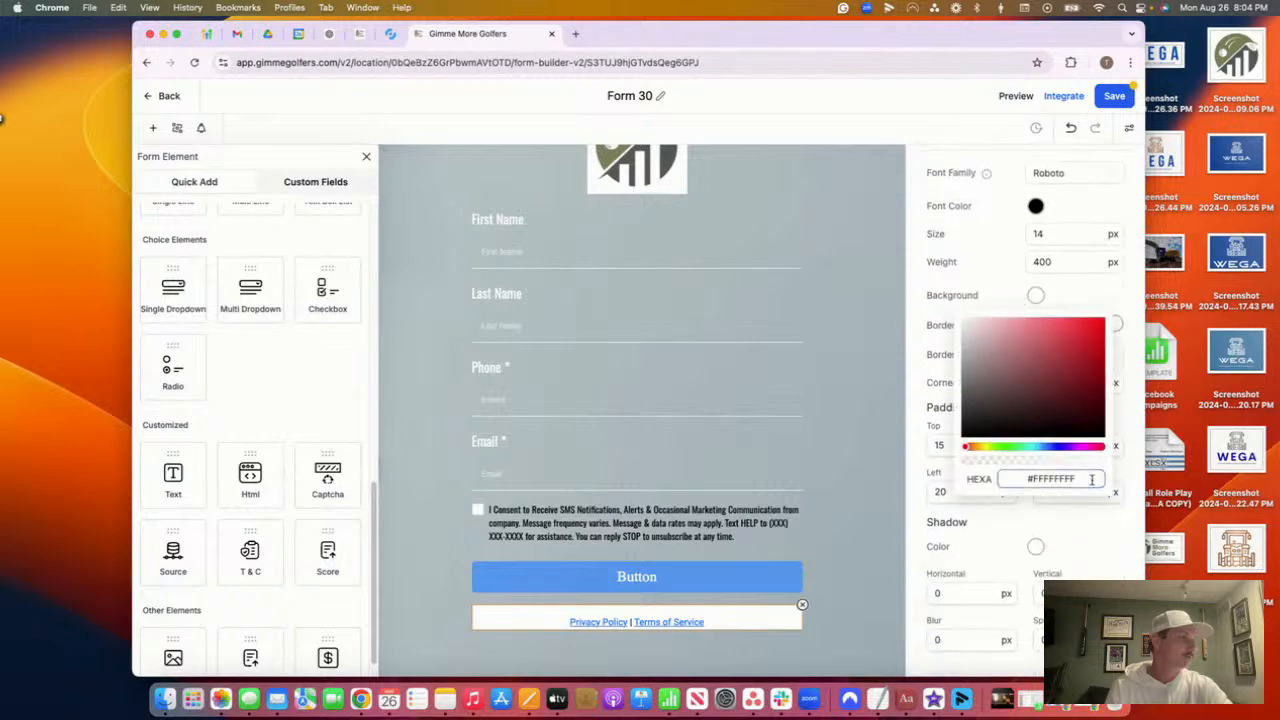
pyautogui.tripleClick(1020, 479)
pyautogui.press('BackSpace')
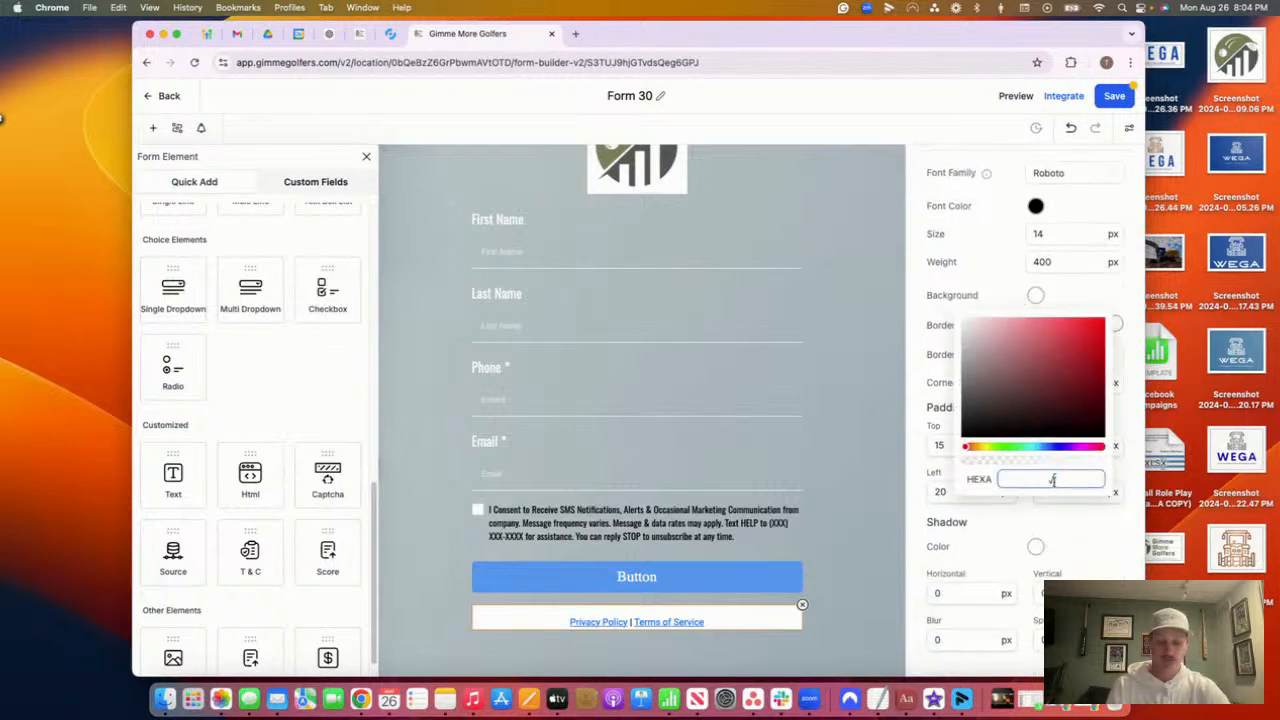
pyautogui.press('BackSpace')
pyautogui.press('super+v')
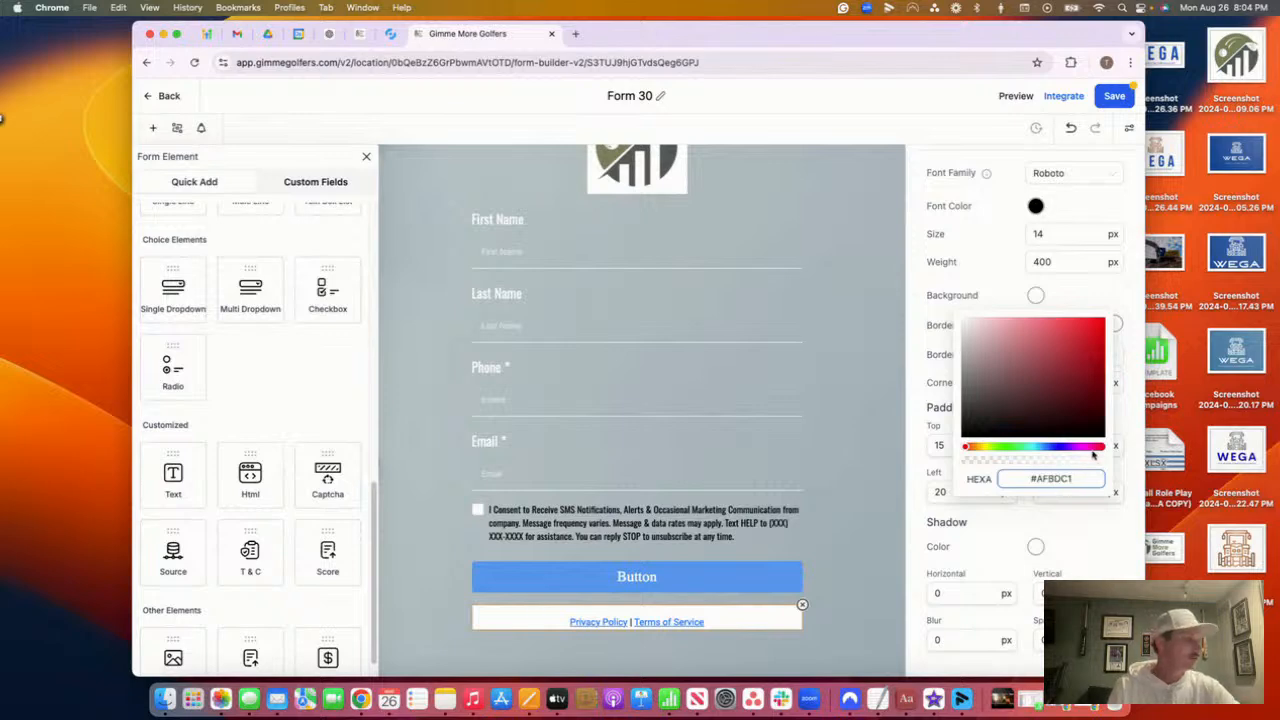
pyautogui.press('Return')
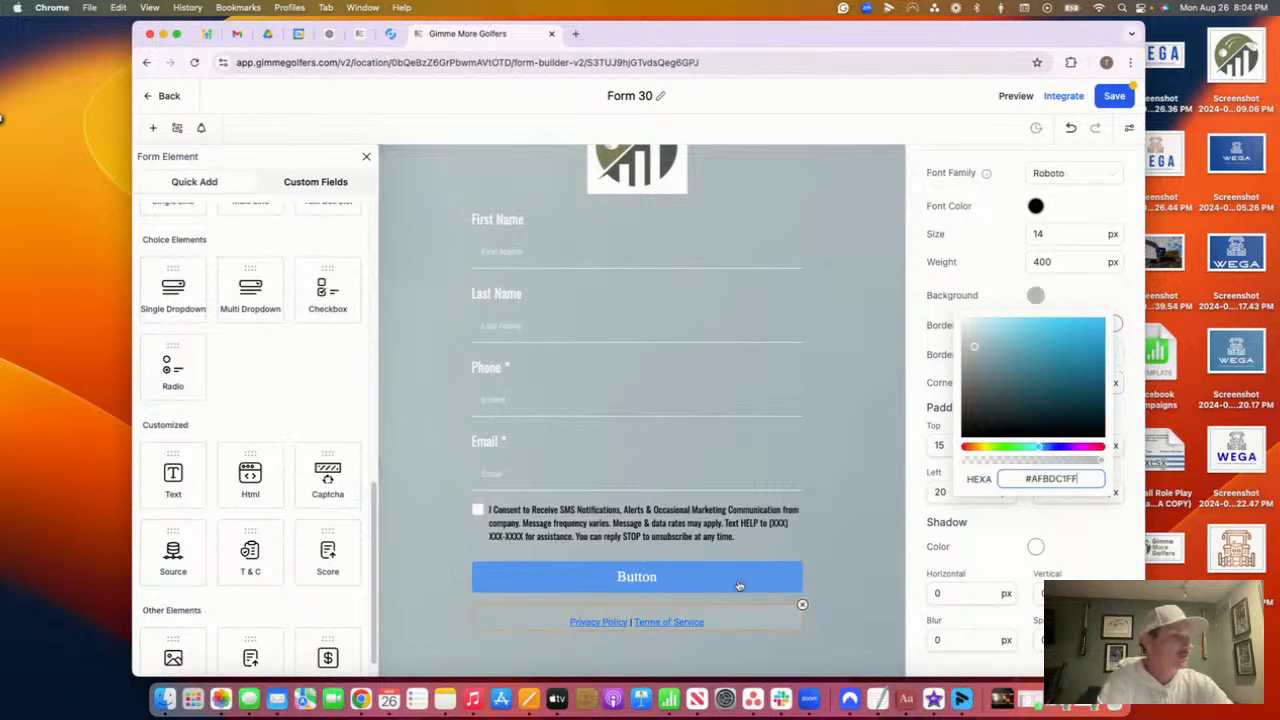
pyautogui.click(884, 517)
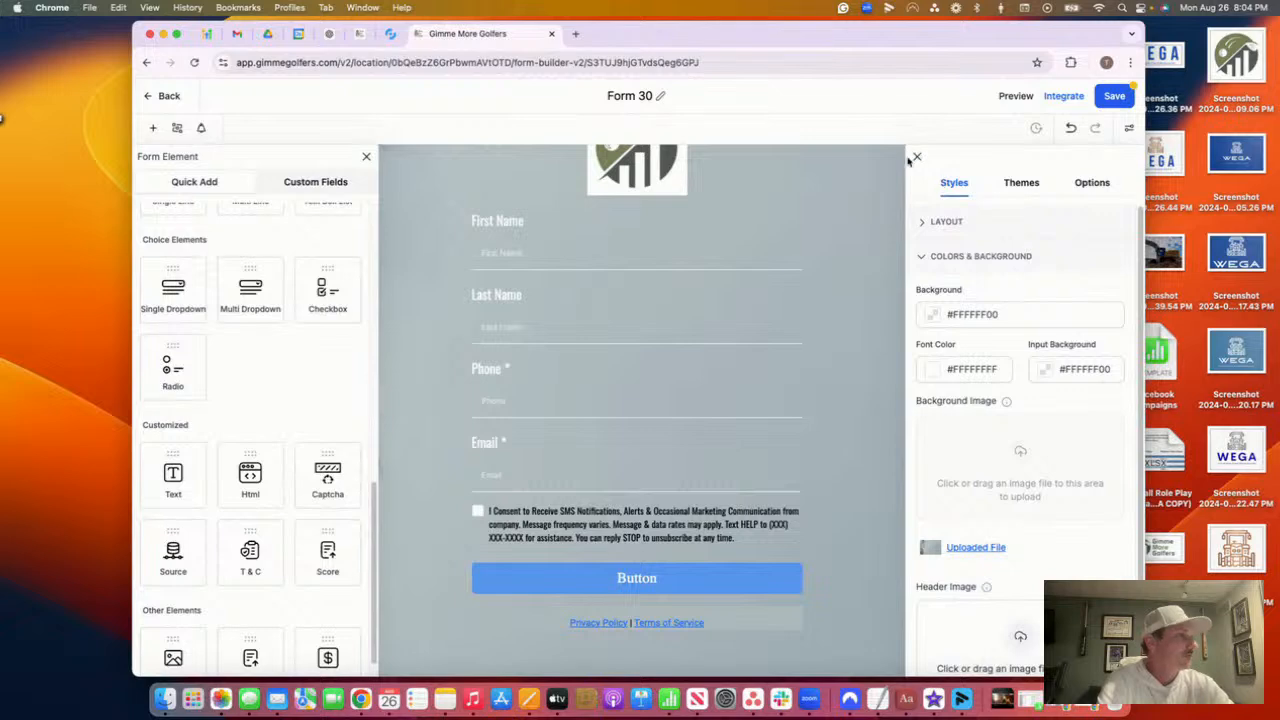
pyautogui.click(916, 156)
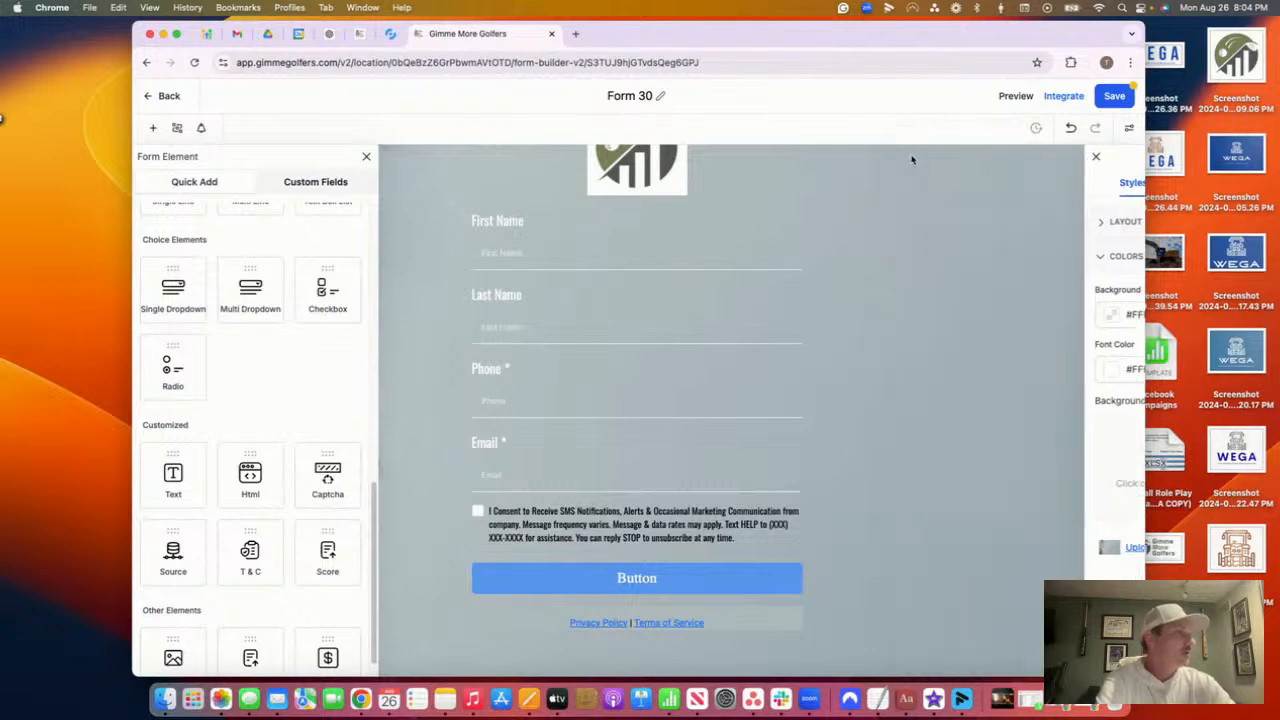
# Save Form 30 and copy its embed code
pyautogui.click(1112, 96)
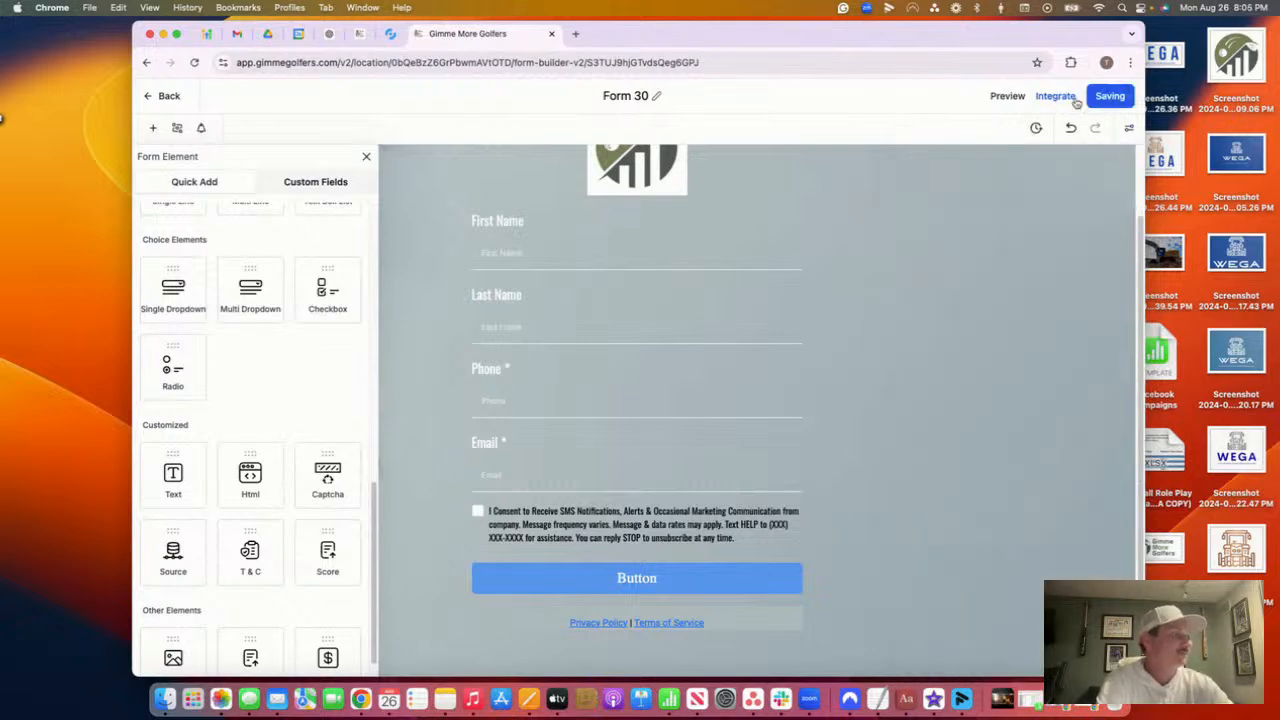
pyautogui.click(1068, 97)
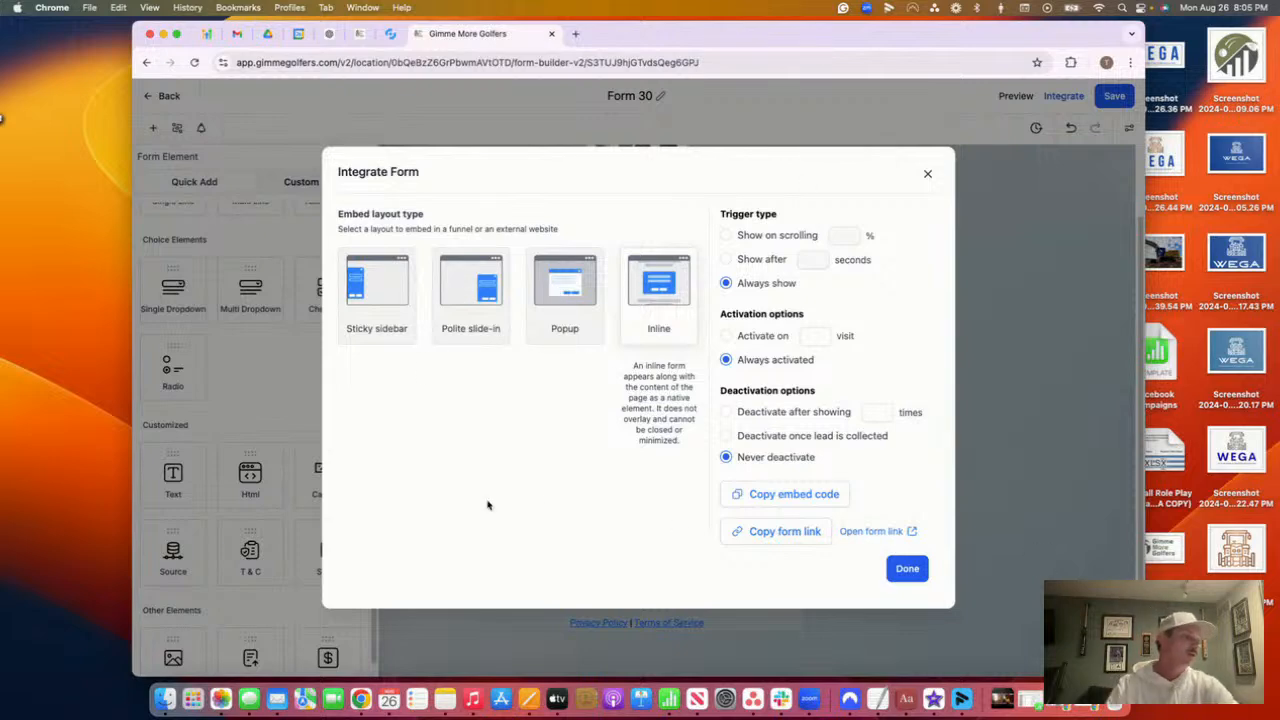
pyautogui.click(742, 494)
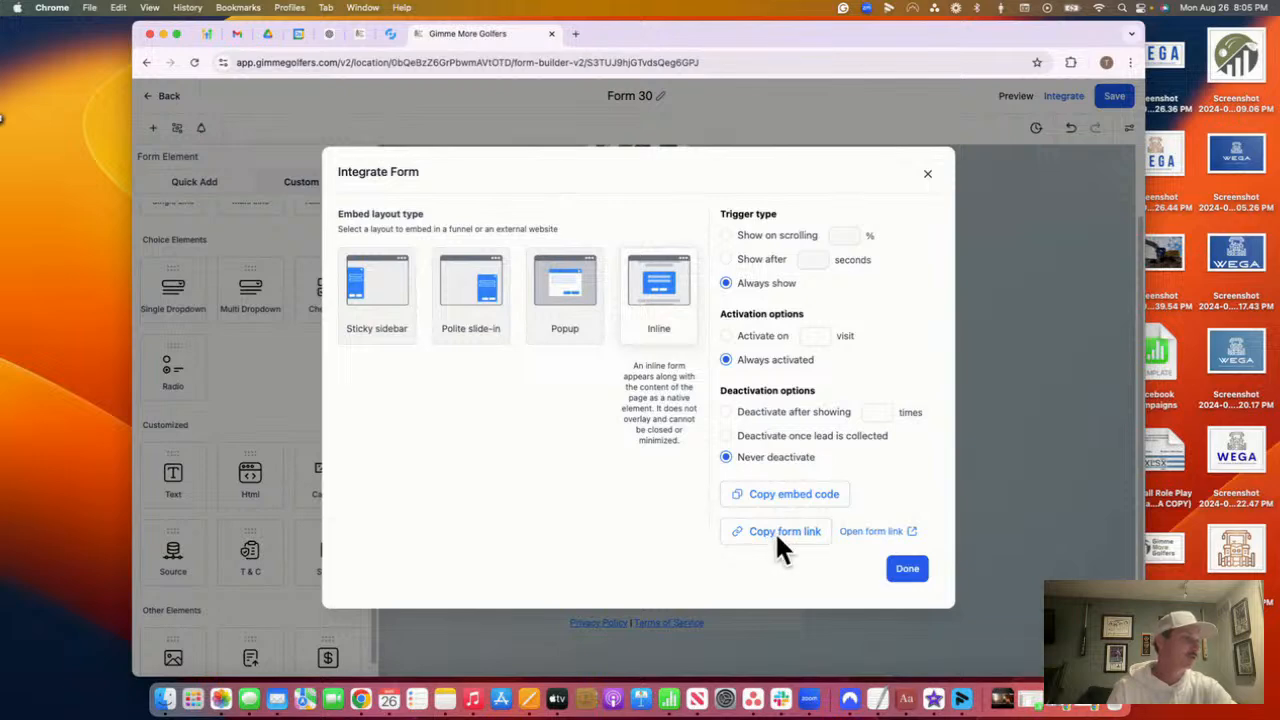
# Preview the live form in a new tab, then return to the Dashboard tab
pyautogui.click(858, 532)
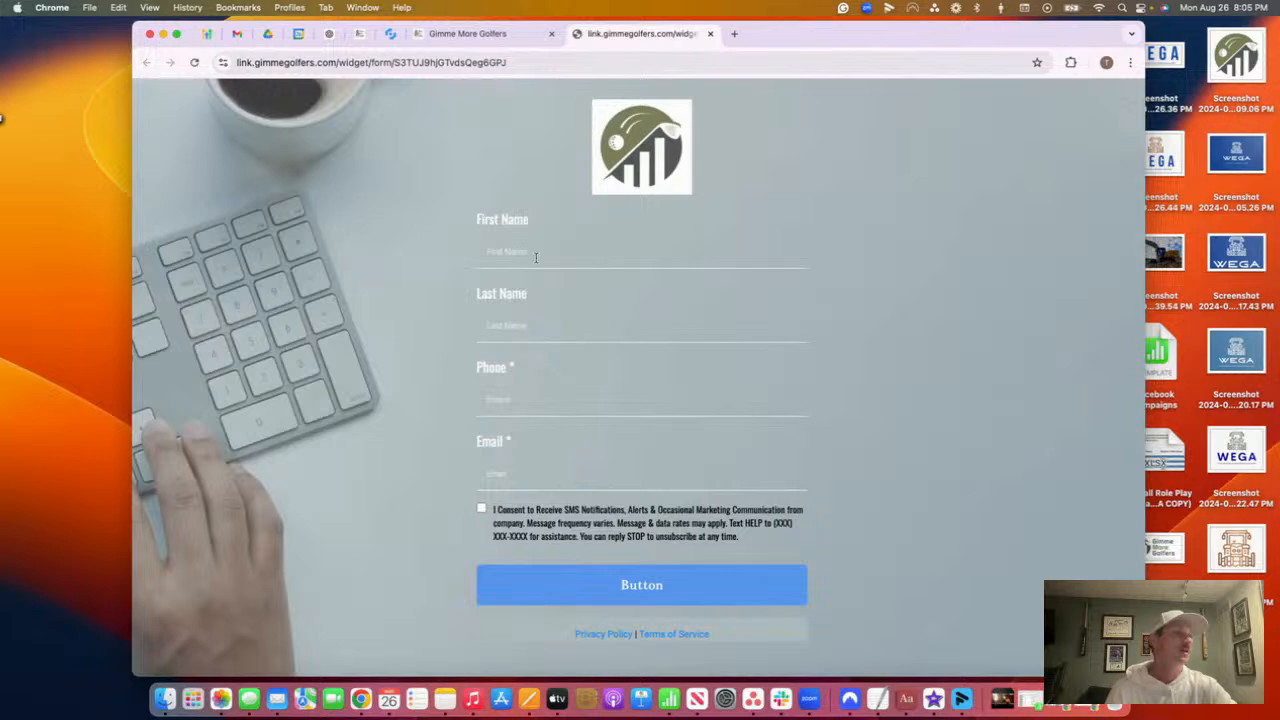
pyautogui.click(535, 257)
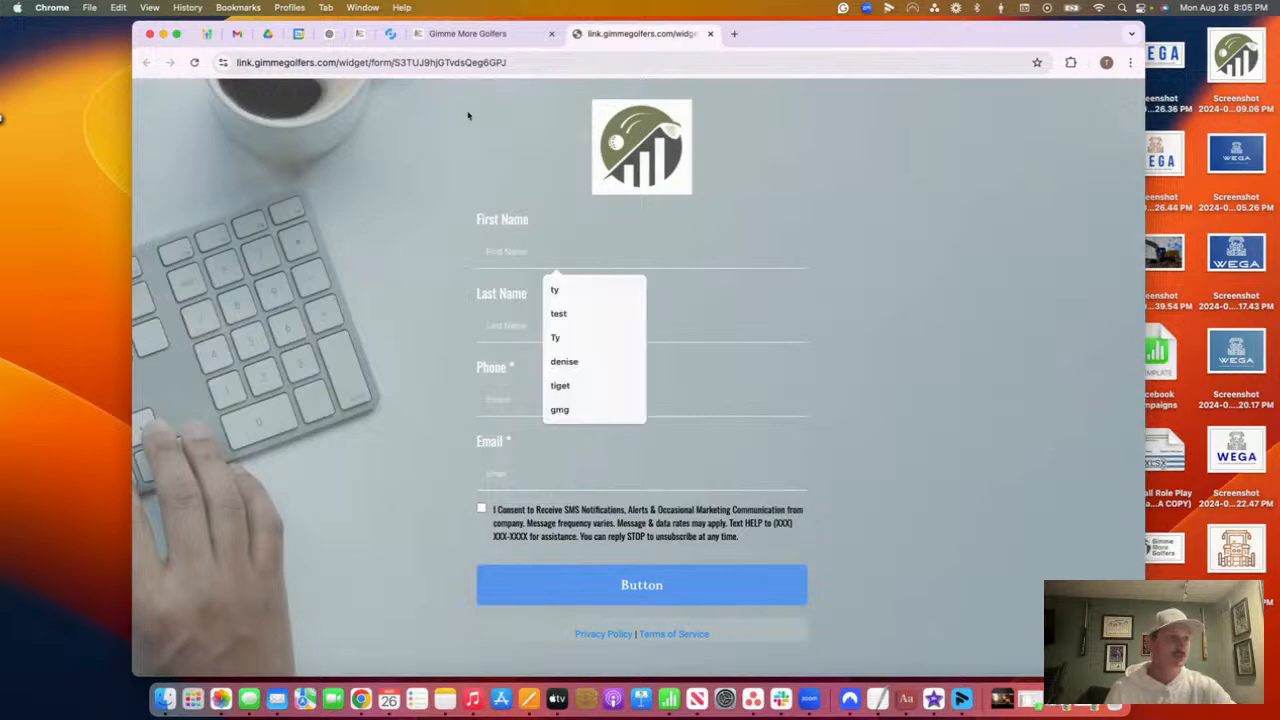
pyautogui.click(359, 33)
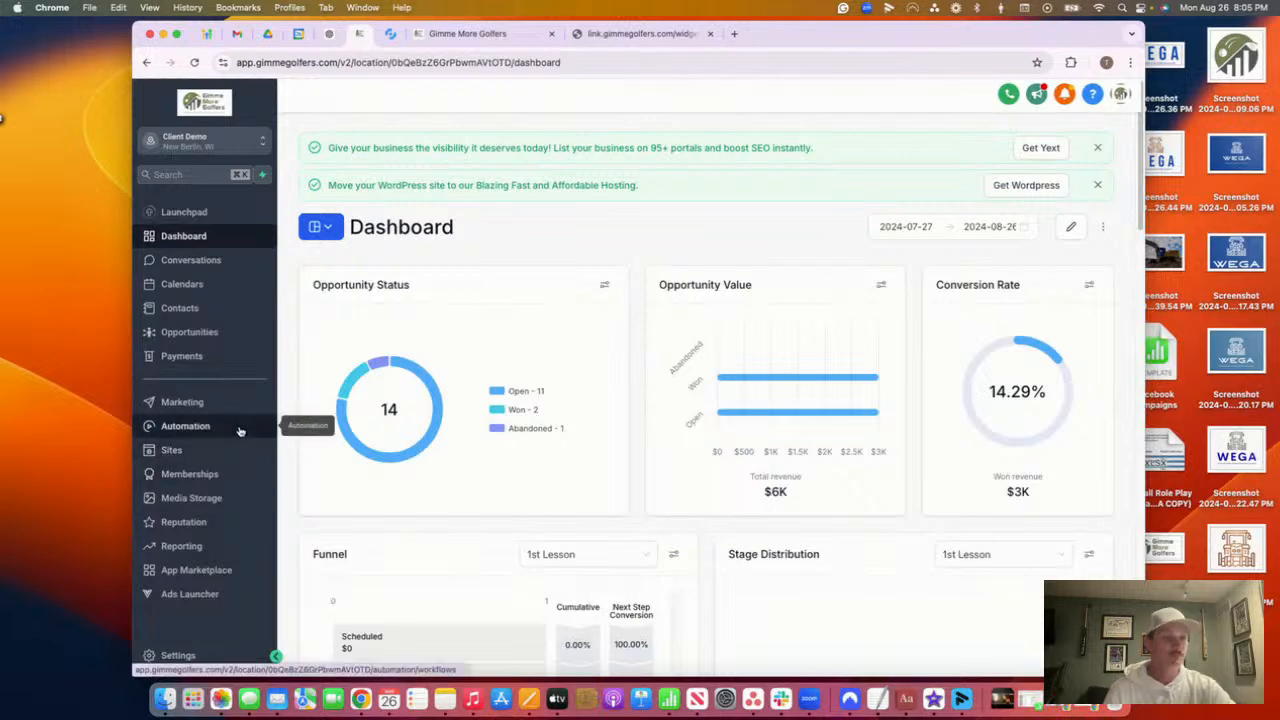
# Search the automation workflows for 'website' and open Website Lead Opt In
pyautogui.click(239, 430)
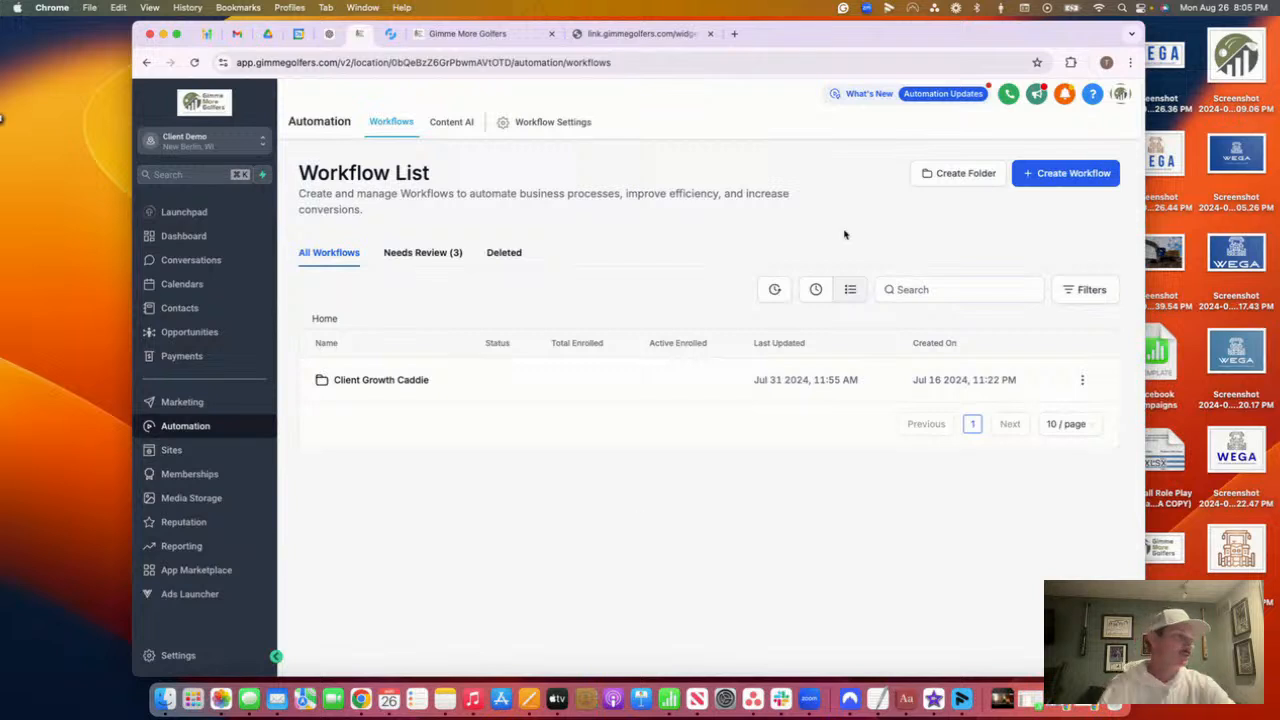
pyautogui.write('ni')
pyautogui.press('BackSpace')
pyautogui.press('BackSpace')
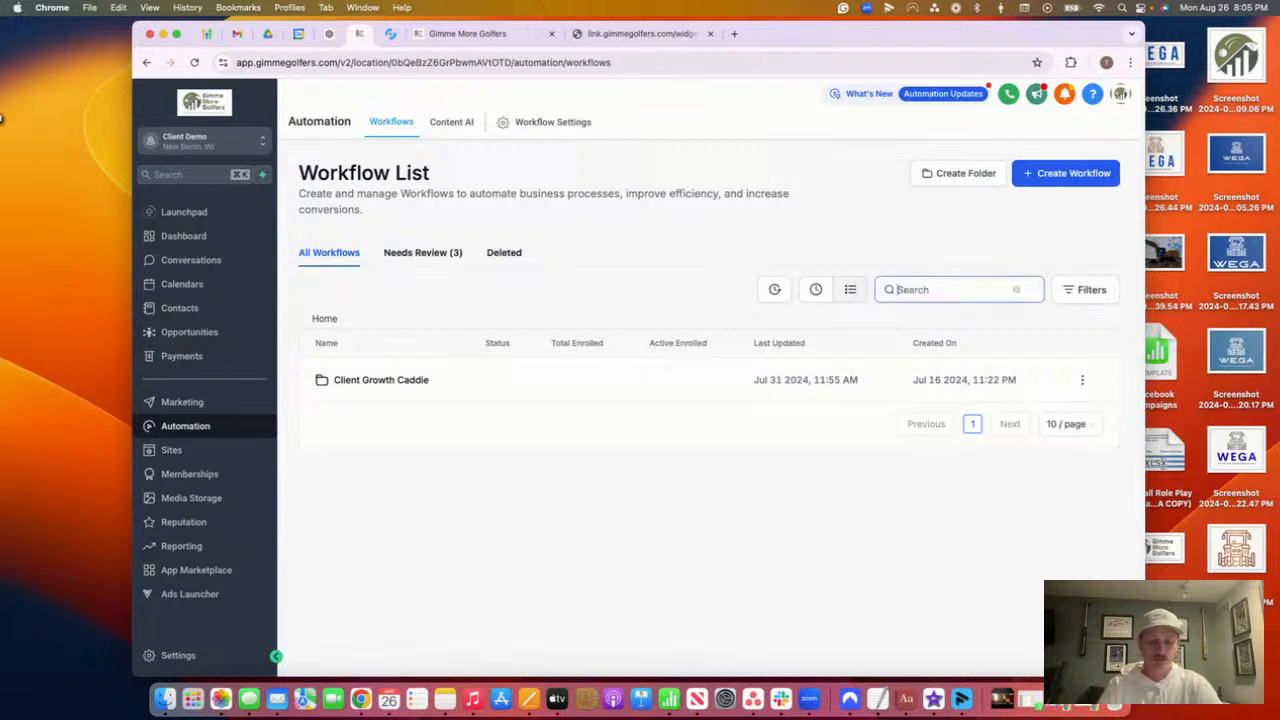
pyautogui.write('website')
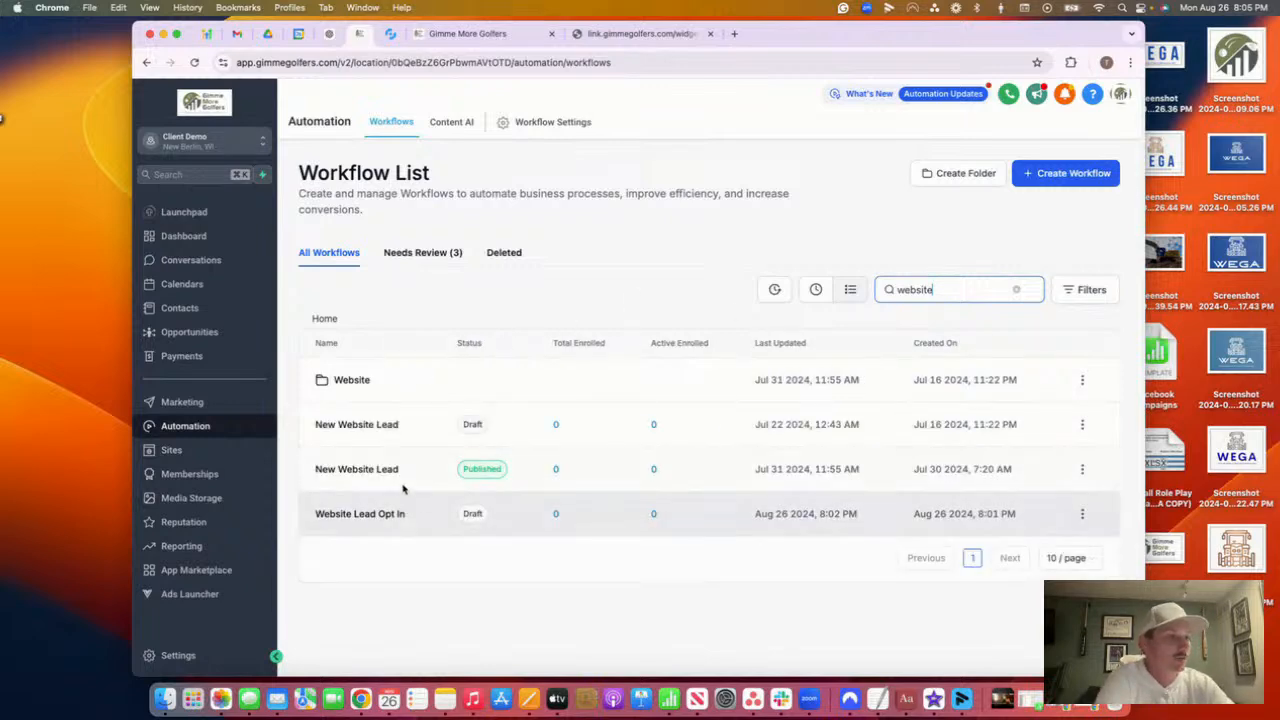
pyautogui.click(378, 518)
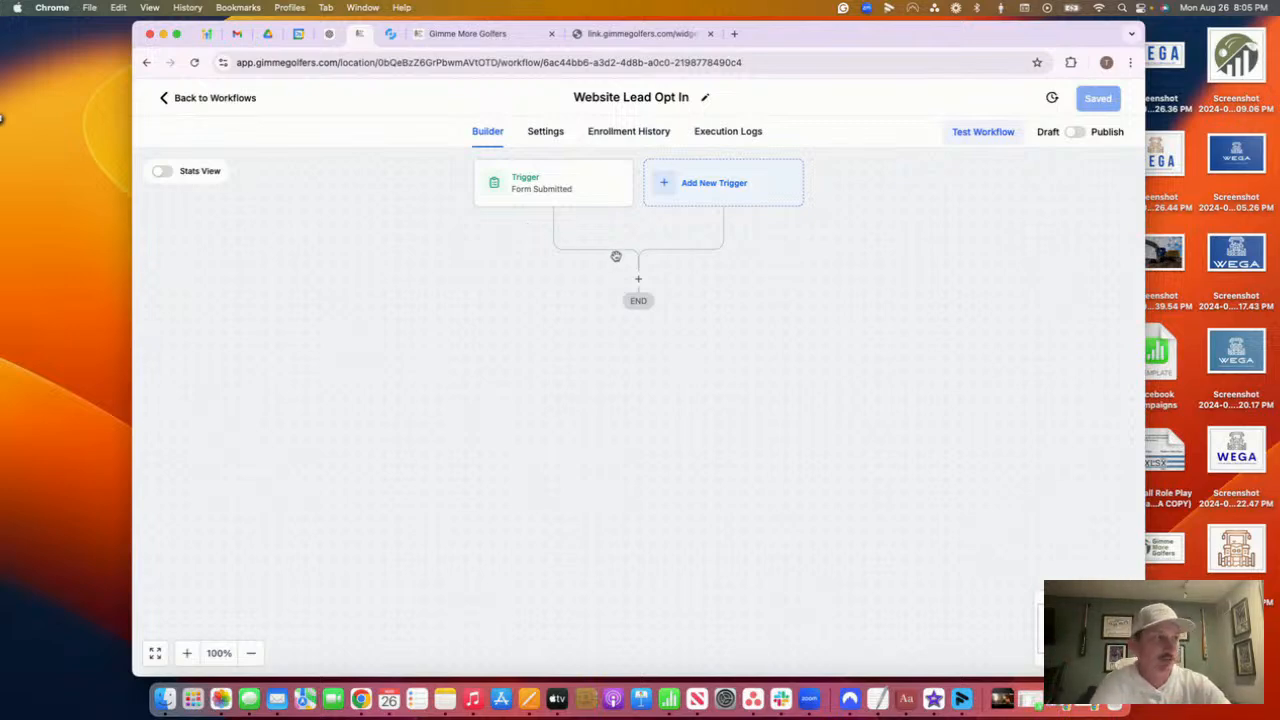
# Add a Create Or Update Opportunity action in the Lead Nurturing pipeline, New Lead Nurture stage
pyautogui.click(639, 281)
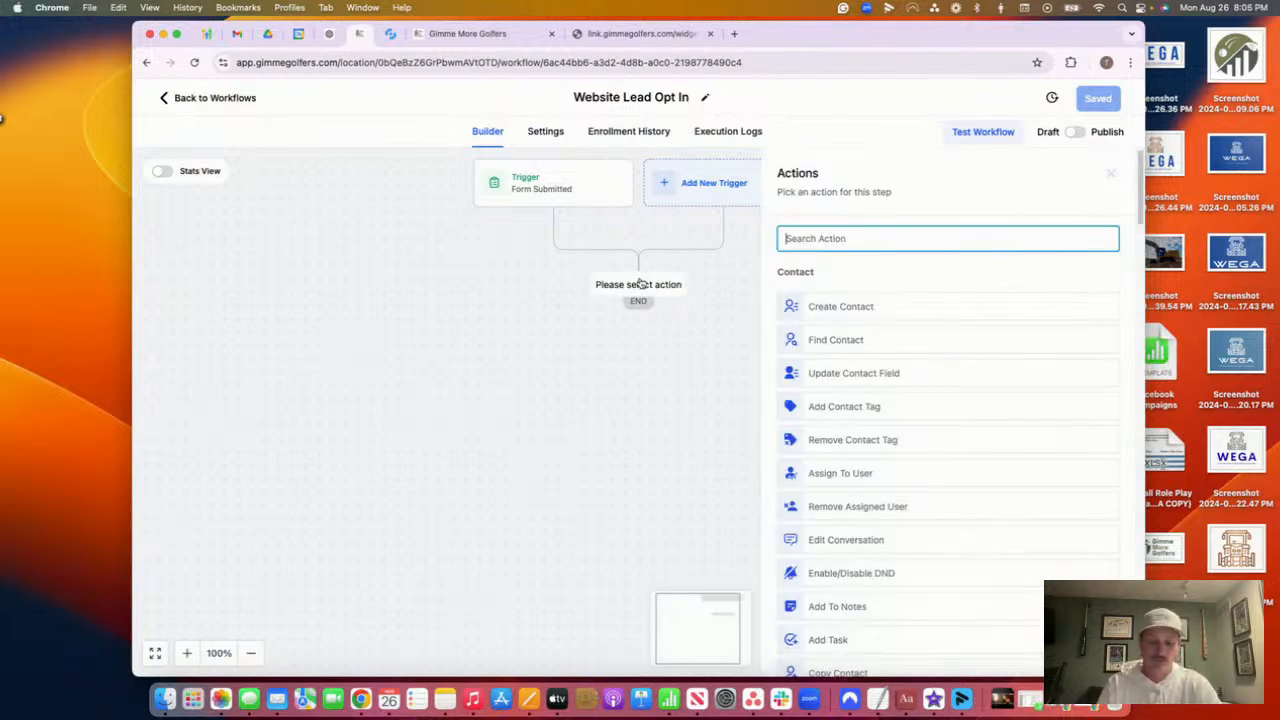
pyautogui.write('upda')
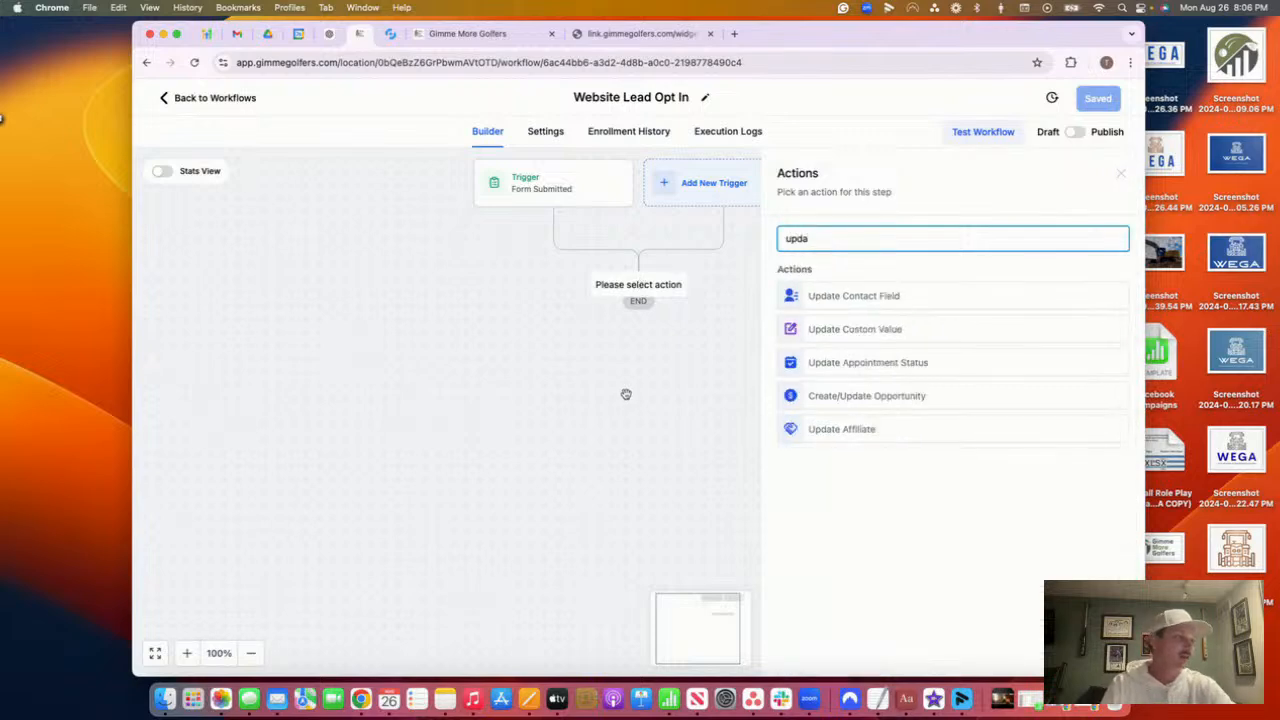
pyautogui.click(829, 400)
pyautogui.click(813, 326)
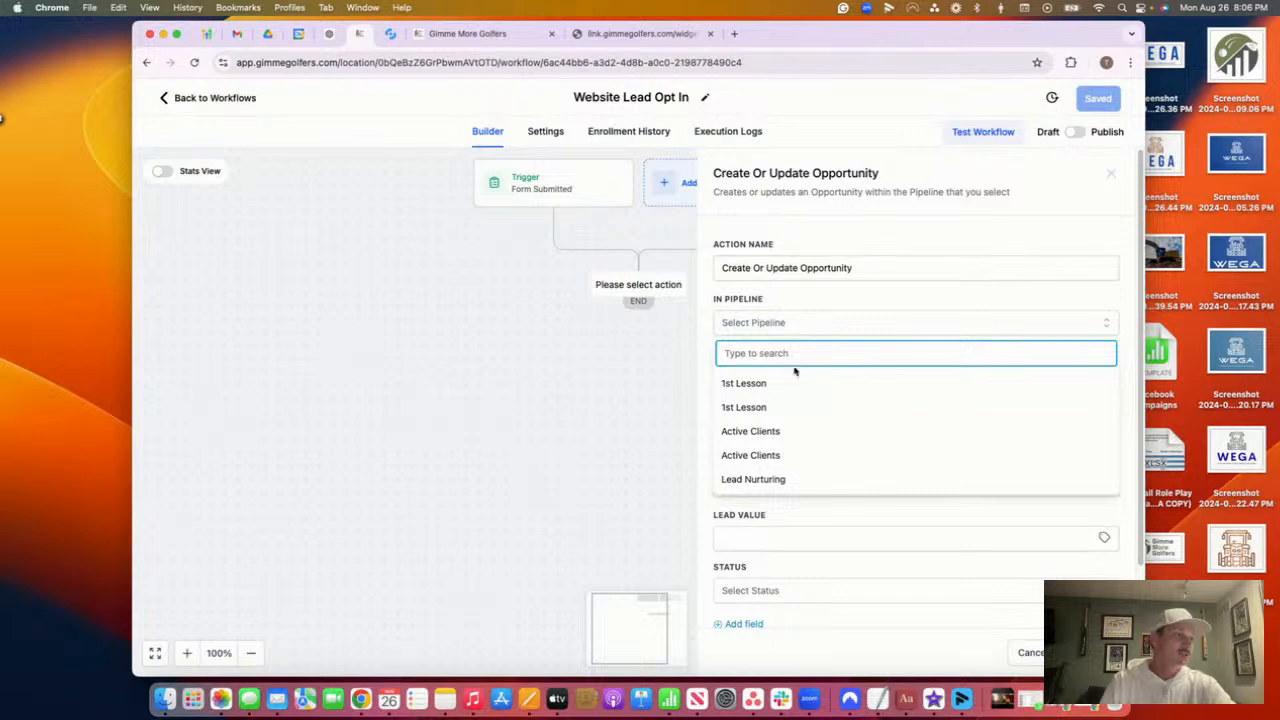
pyautogui.click(809, 482)
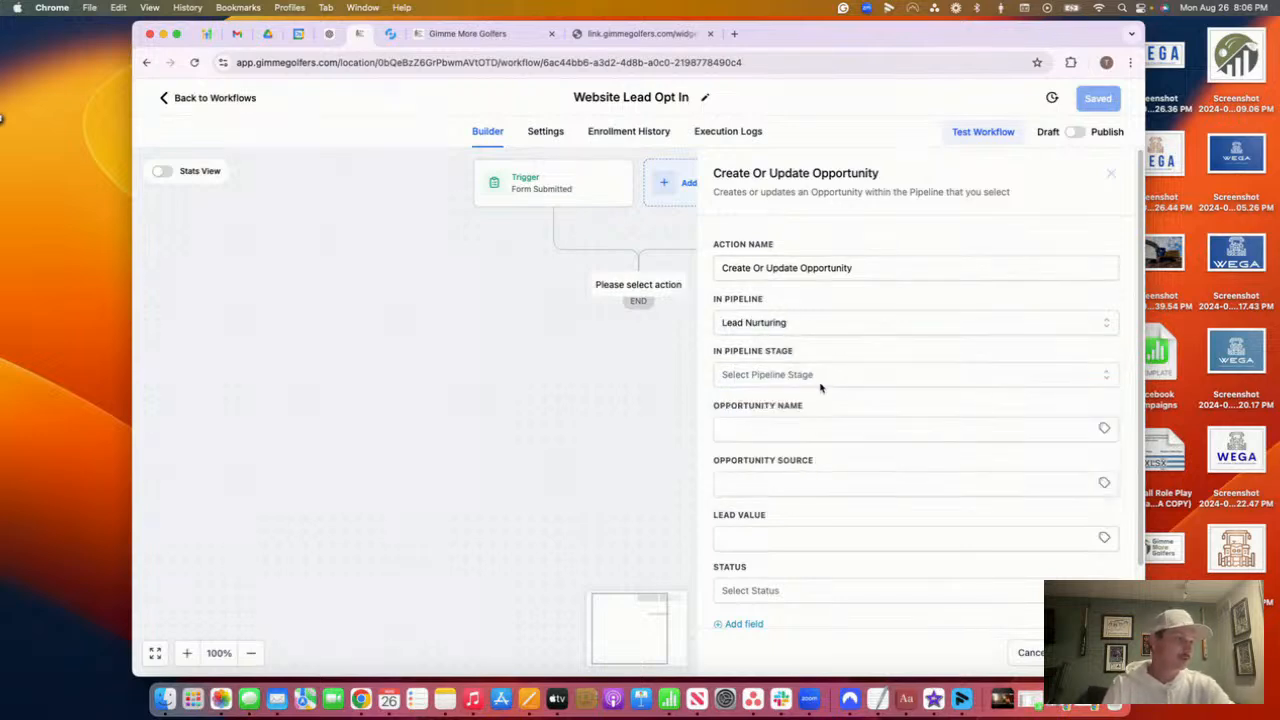
pyautogui.click(813, 376)
pyautogui.click(809, 434)
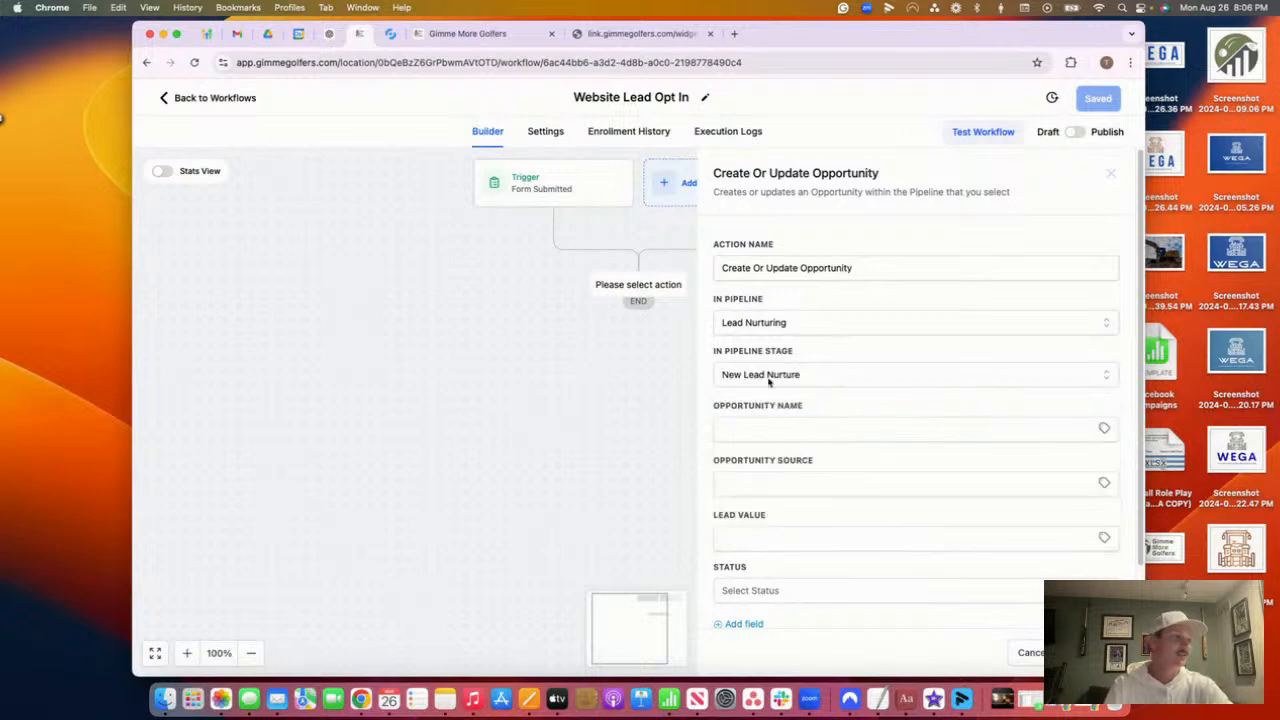
# Name the opportunity after the contact's full name, with source 'Web' and lead value 1500
pyautogui.click(1105, 429)
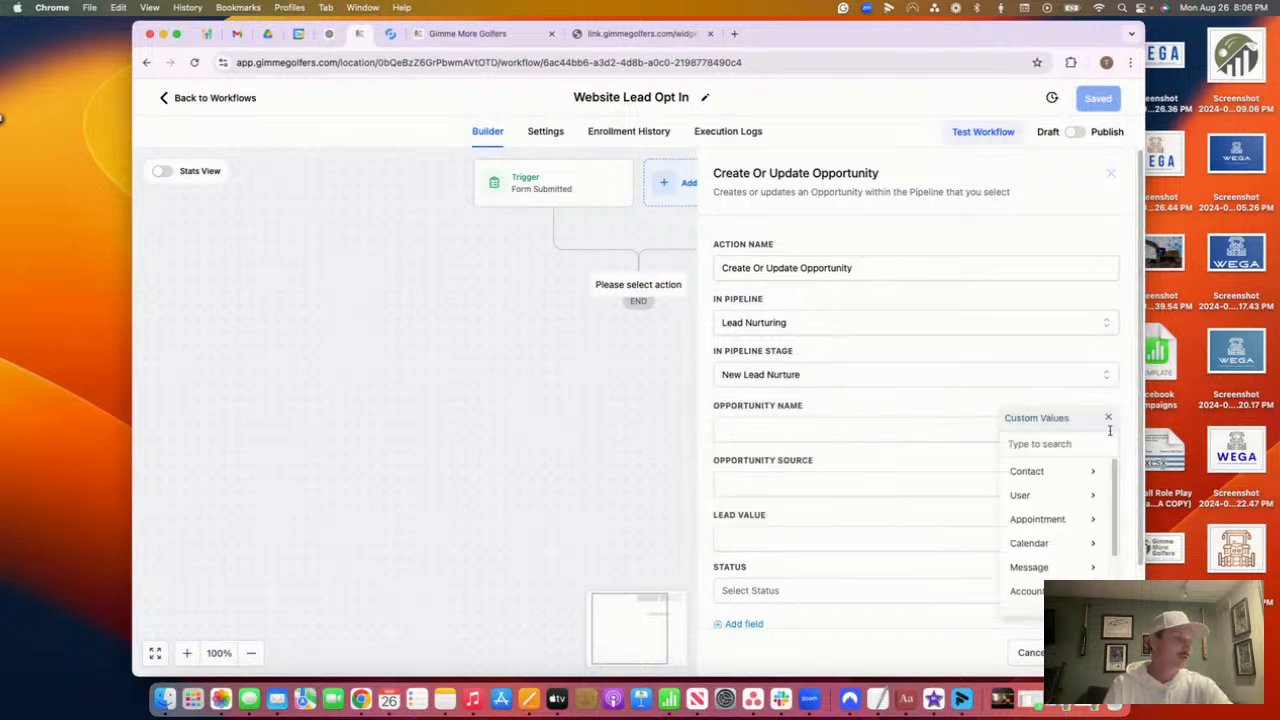
pyautogui.click(1054, 470)
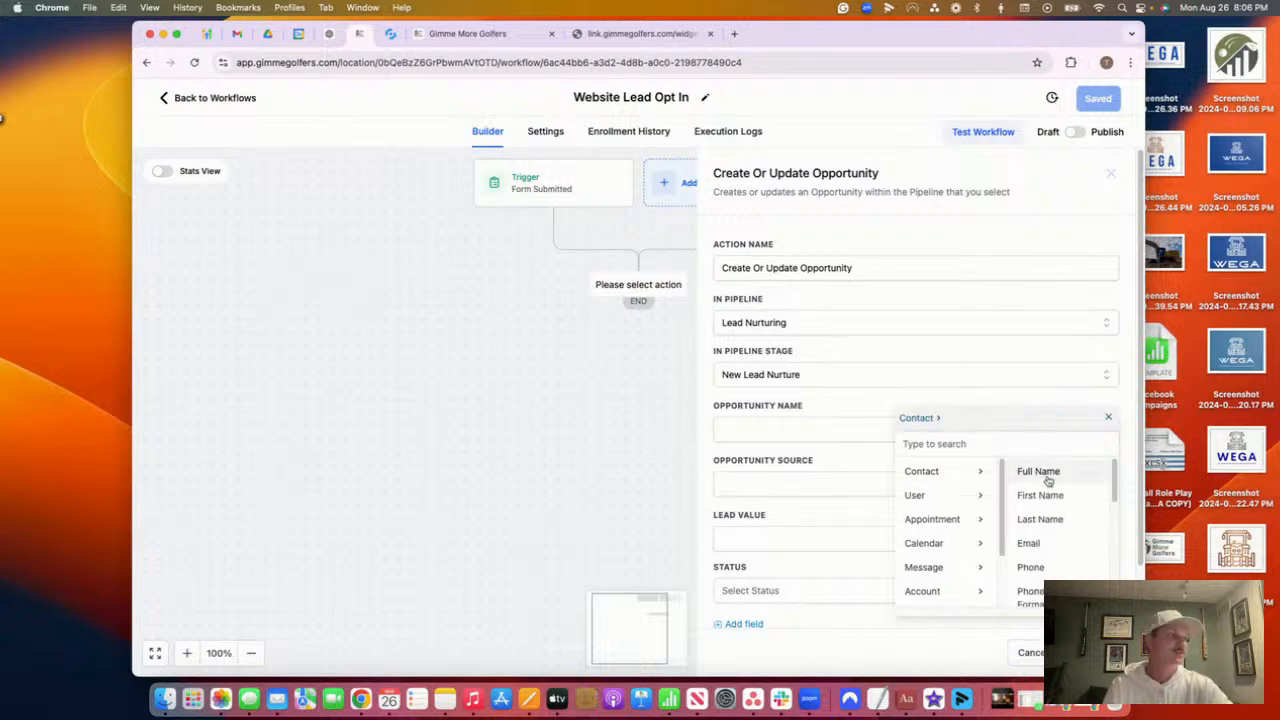
pyautogui.click(1046, 478)
pyautogui.moveTo(838, 431); pyautogui.dragTo(700, 412)
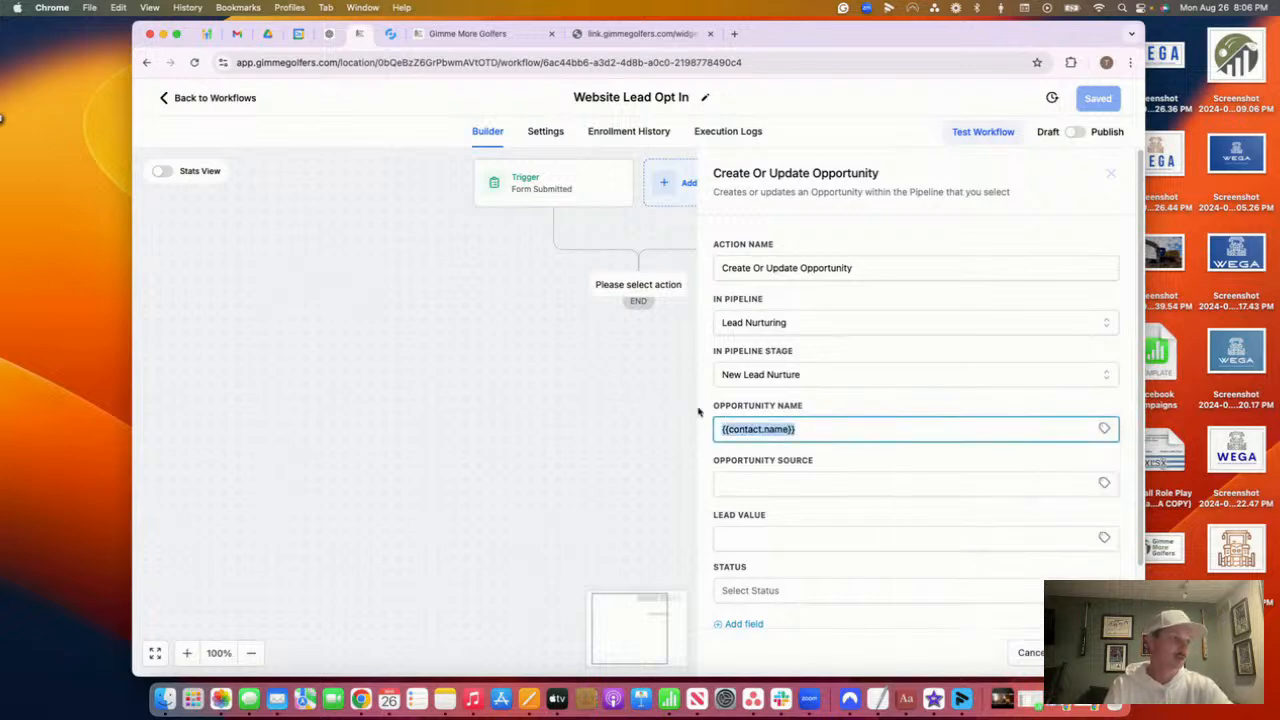
pyautogui.click(789, 483)
pyautogui.write('Website')
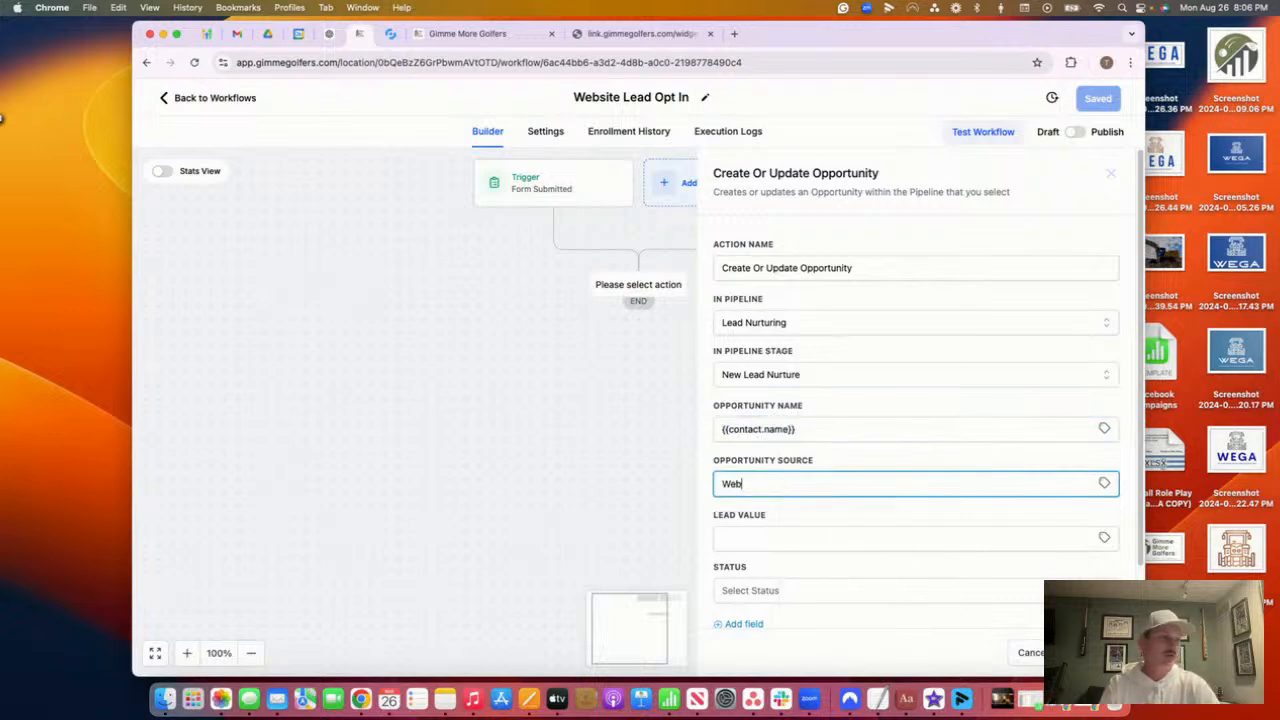
pyautogui.click(806, 535)
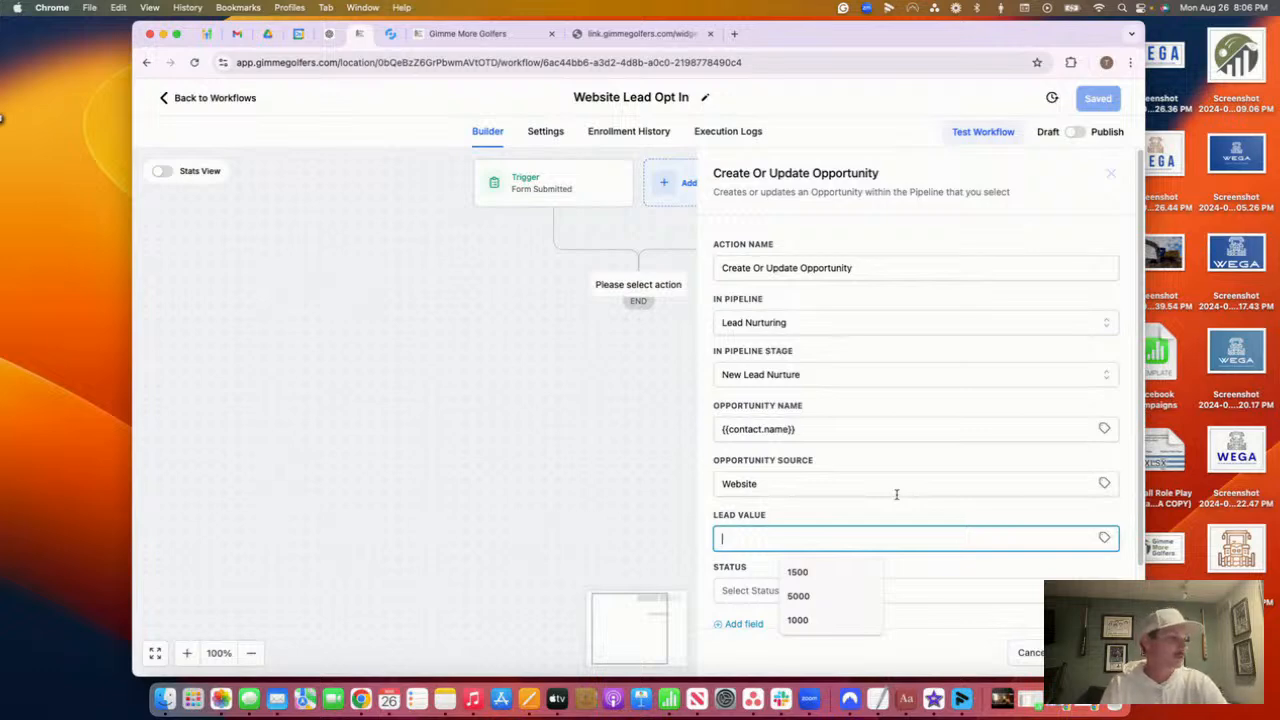
pyautogui.write('15')
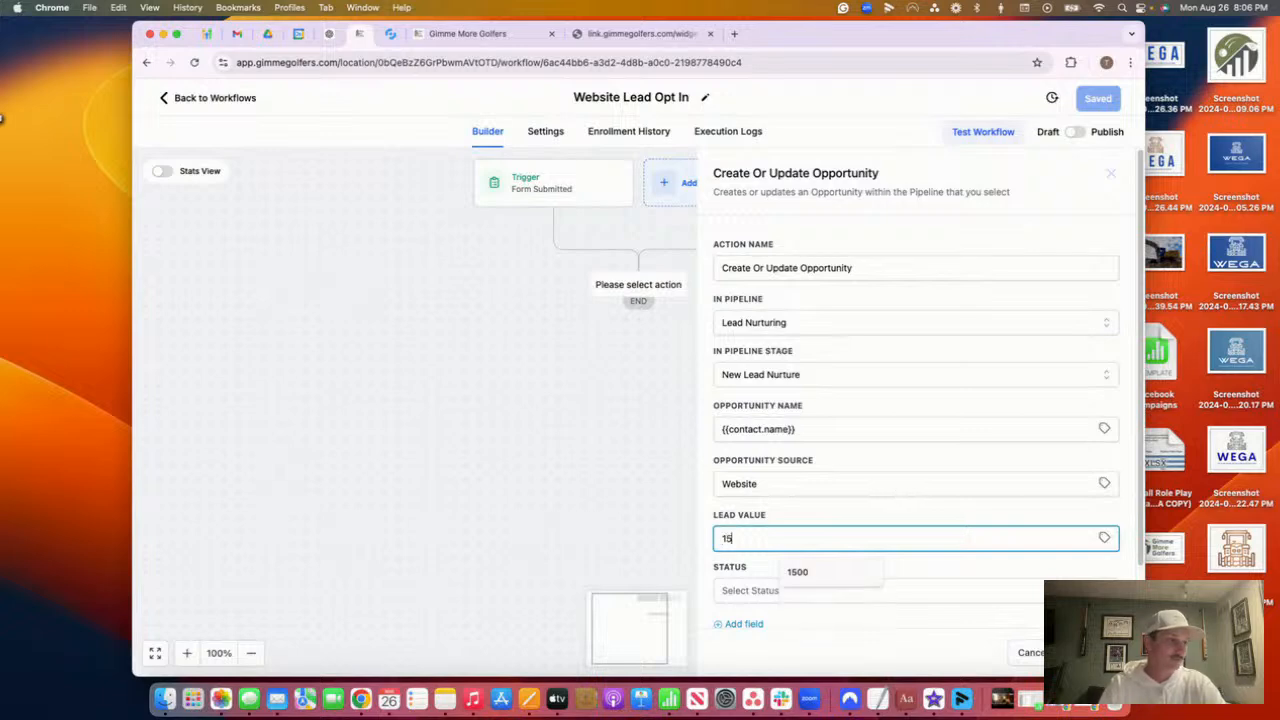
pyautogui.write('00')
# Set status to open, allow moving to previous stages, and save the action and workflow
pyautogui.scroll(-2, 871, 423)
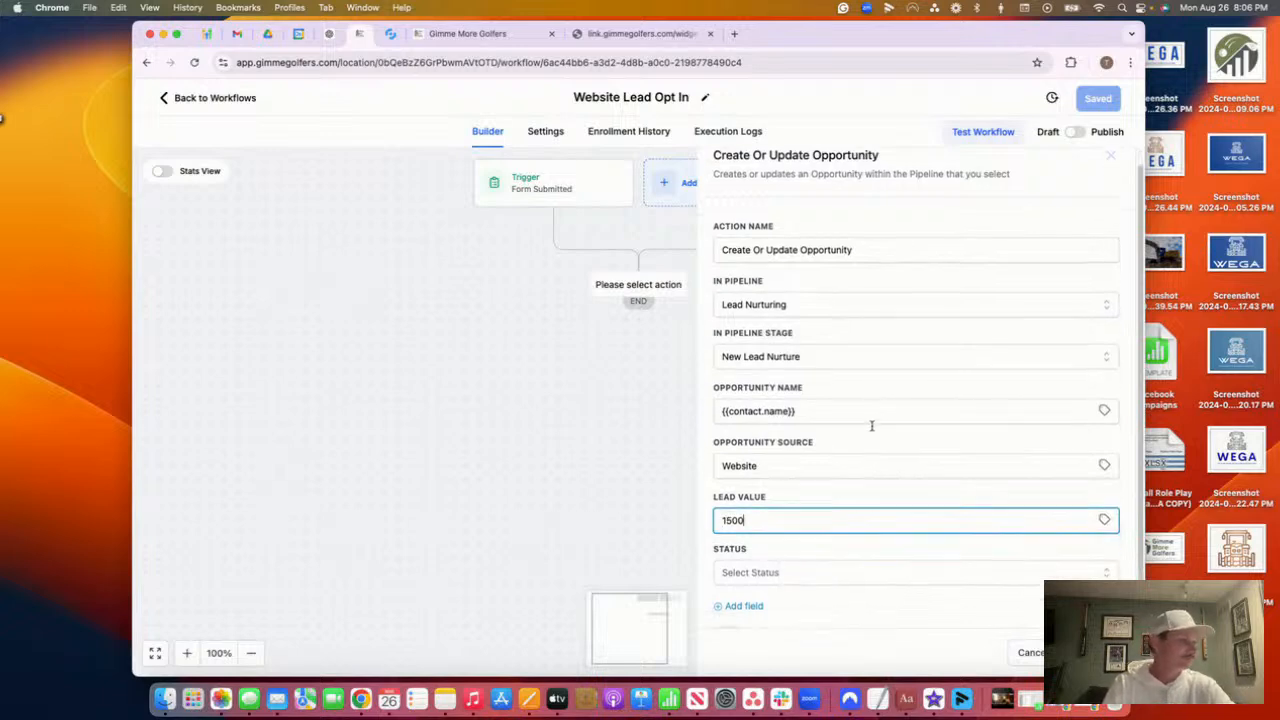
pyautogui.click(783, 555)
pyautogui.click(783, 540)
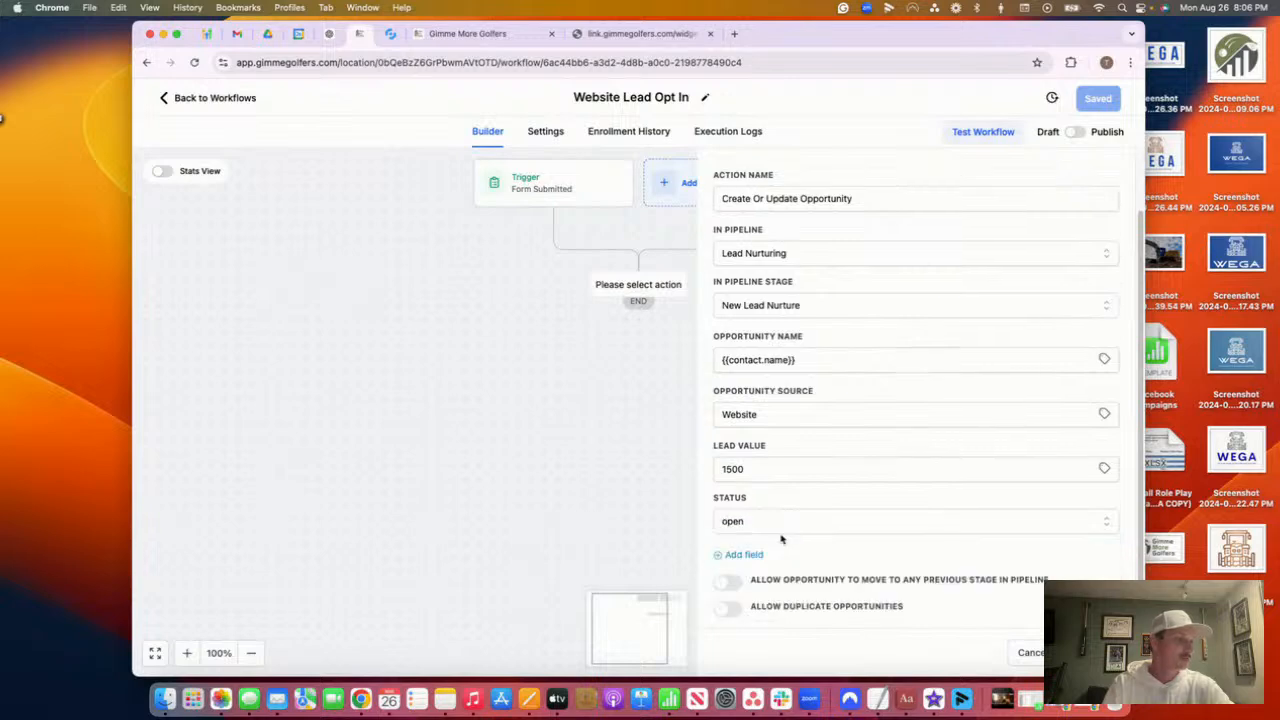
pyautogui.click(726, 583)
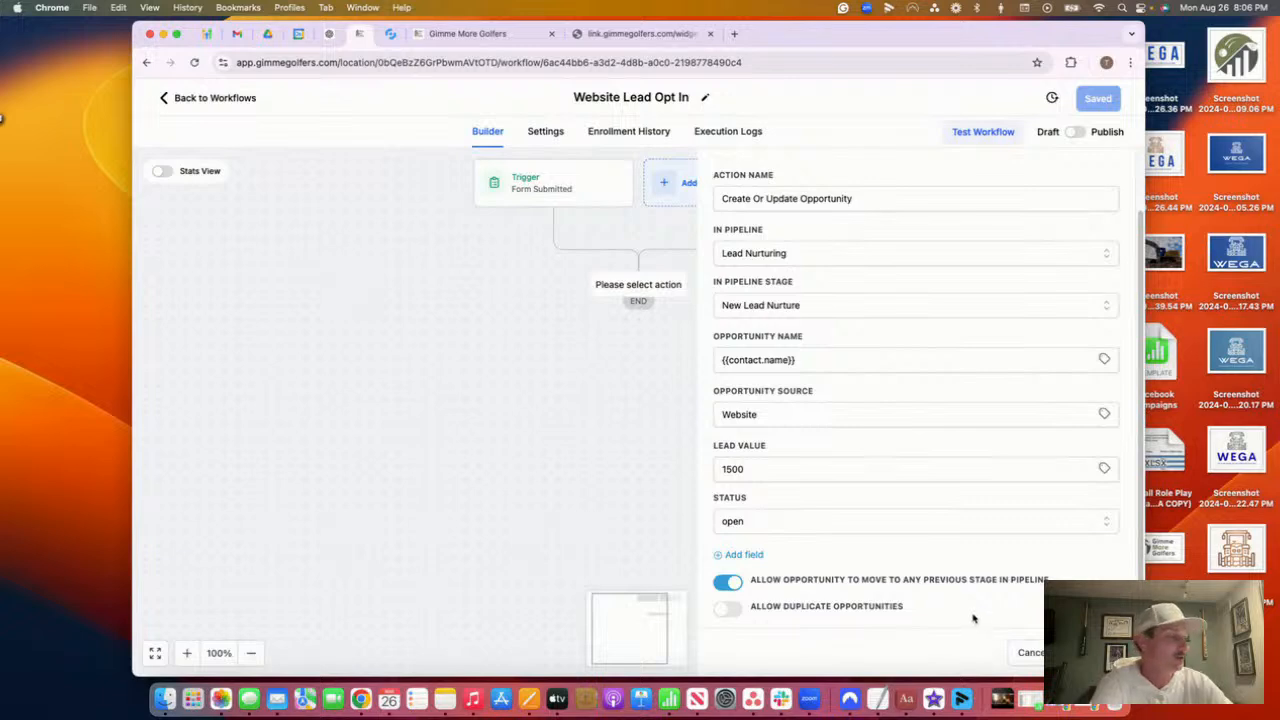
pyautogui.moveTo(758, 580); pyautogui.dragTo(1048, 583)
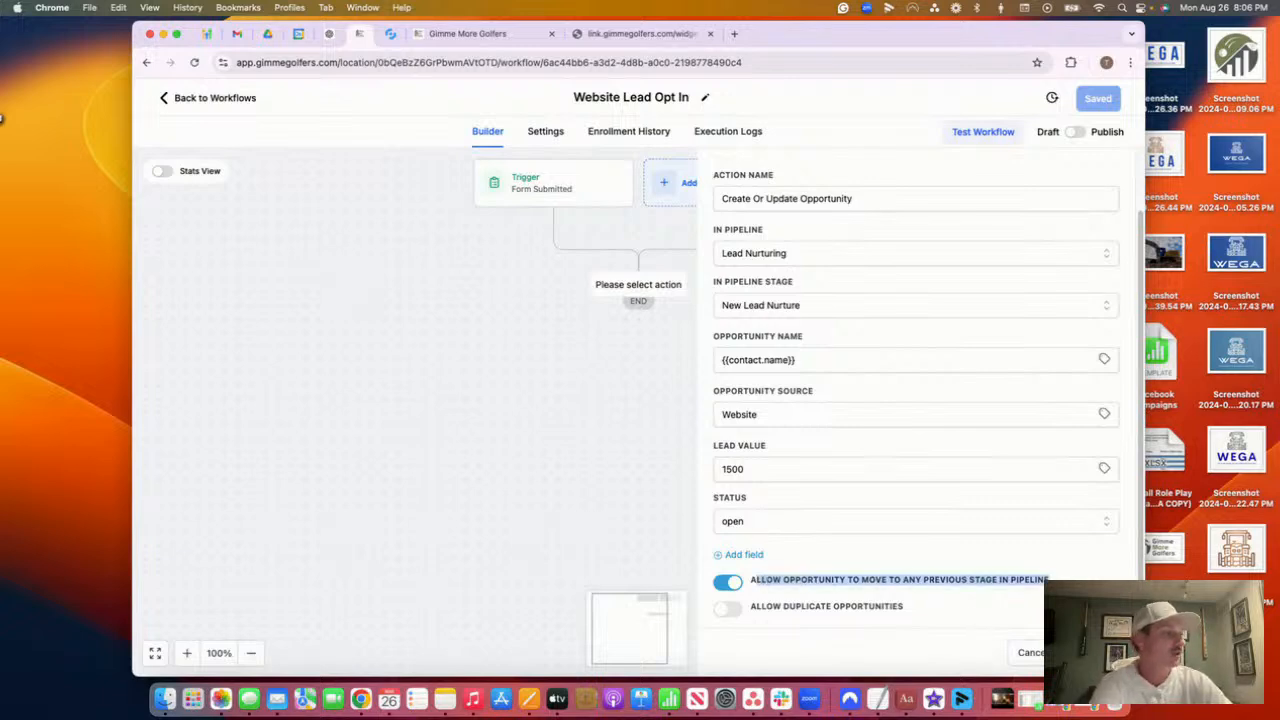
pyautogui.click(1090, 652)
pyautogui.click(1098, 98)
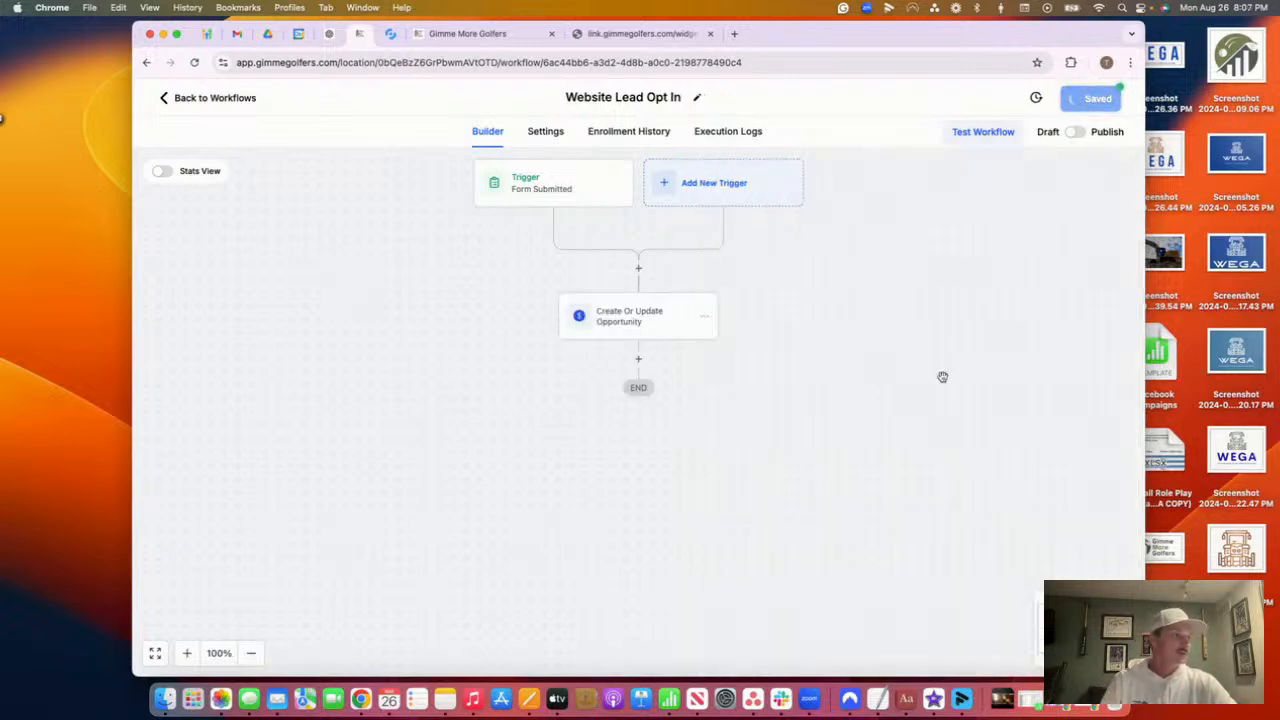
# Add a Send Internal Notification step as SMS to a particular user, the test user
pyautogui.scroll(-2, 659, 390)
pyautogui.scroll(3, 658, 387)
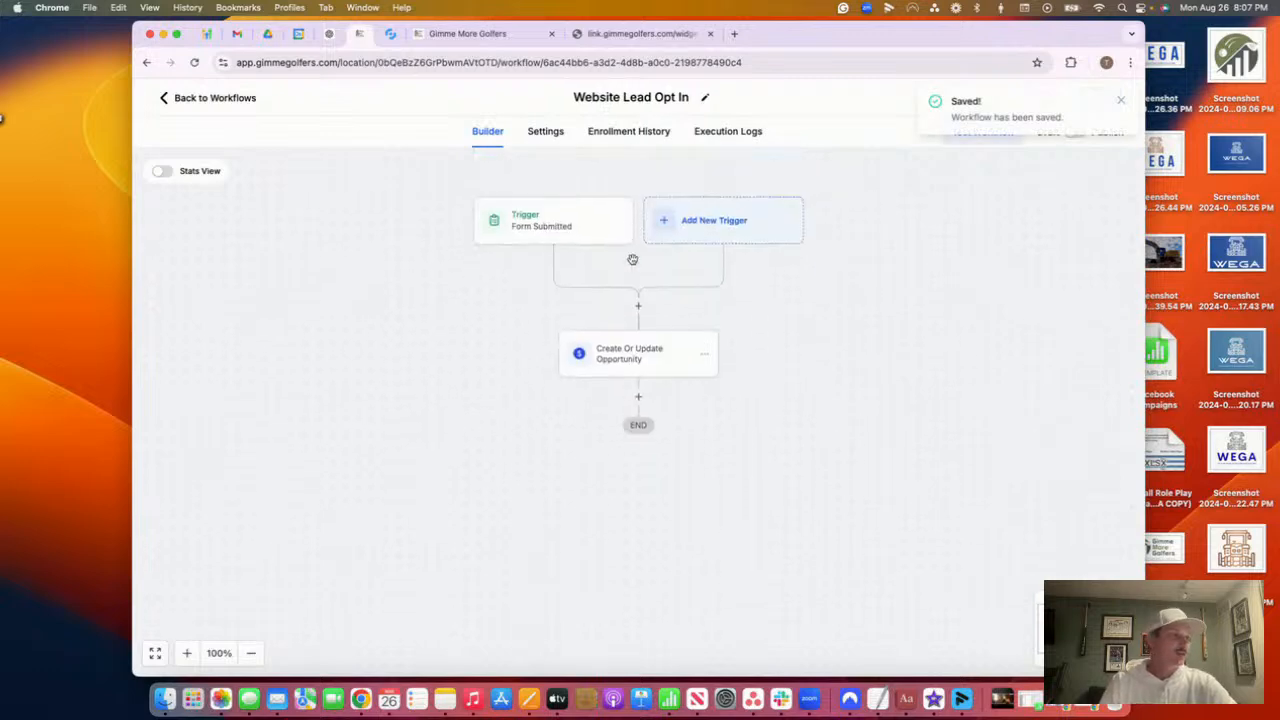
pyautogui.click(638, 396)
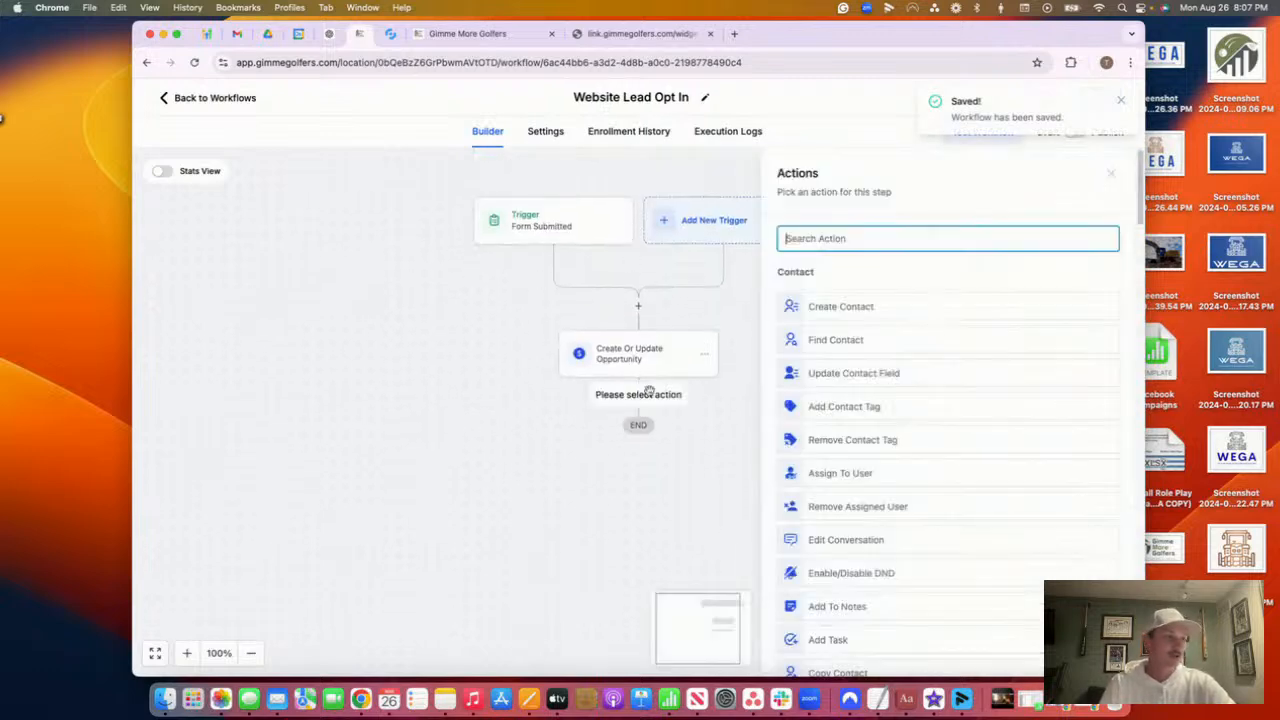
pyautogui.write('internal')
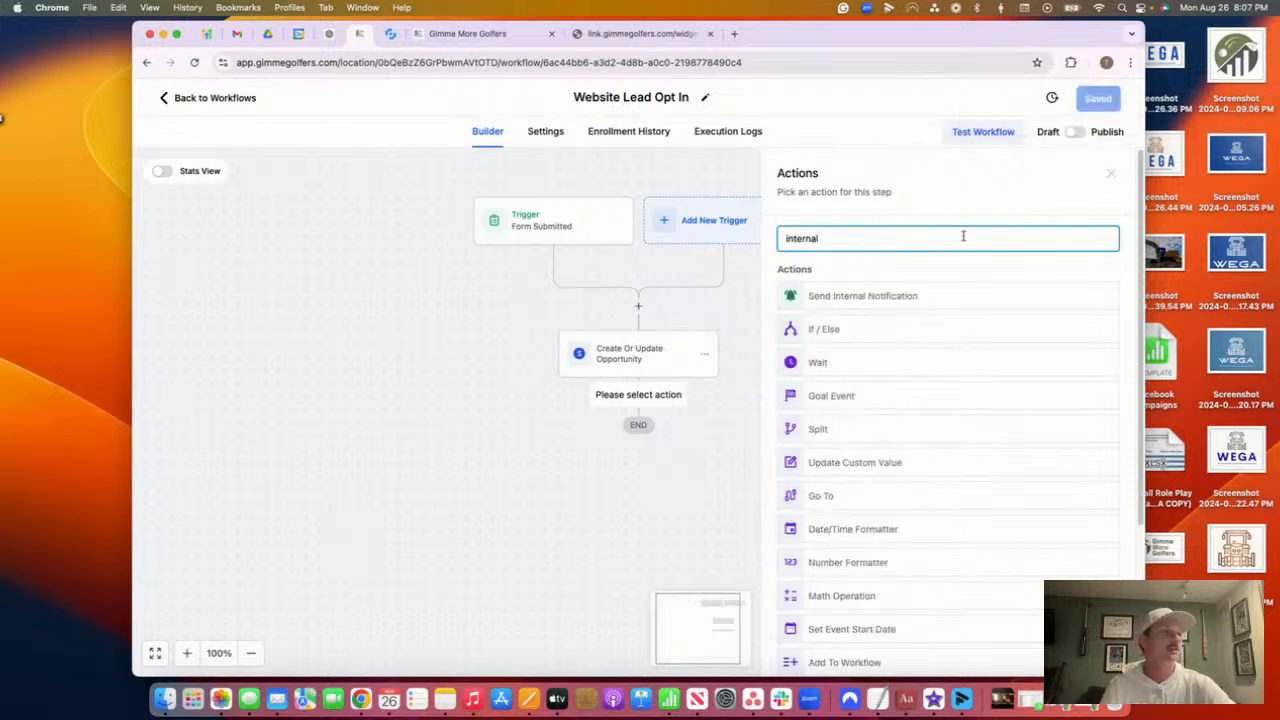
pyautogui.click(848, 295)
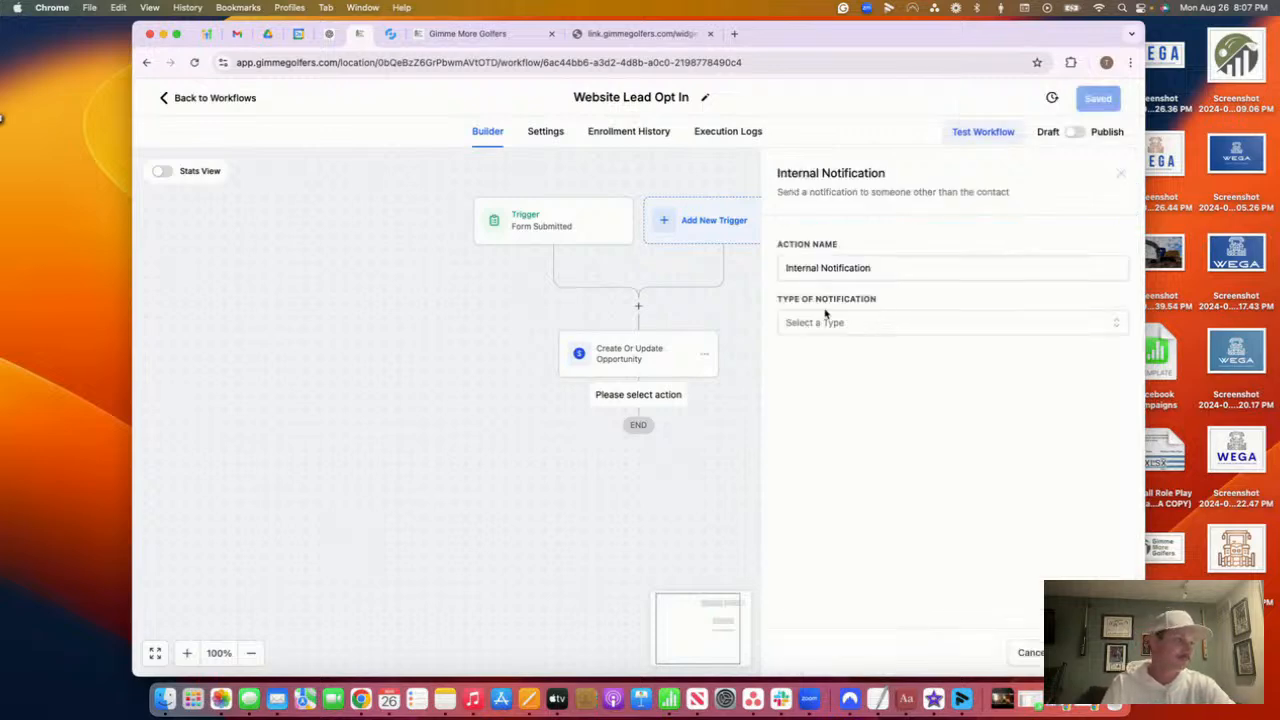
pyautogui.click(836, 322)
pyautogui.click(864, 394)
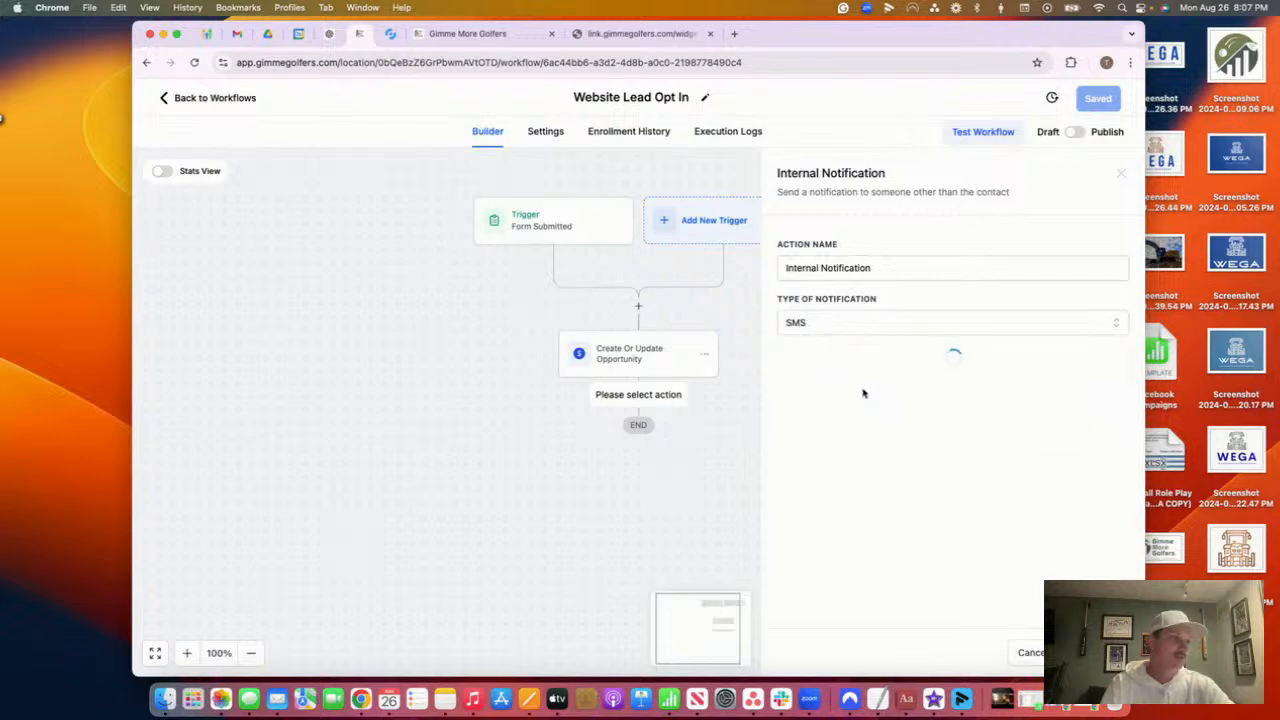
pyautogui.click(832, 380)
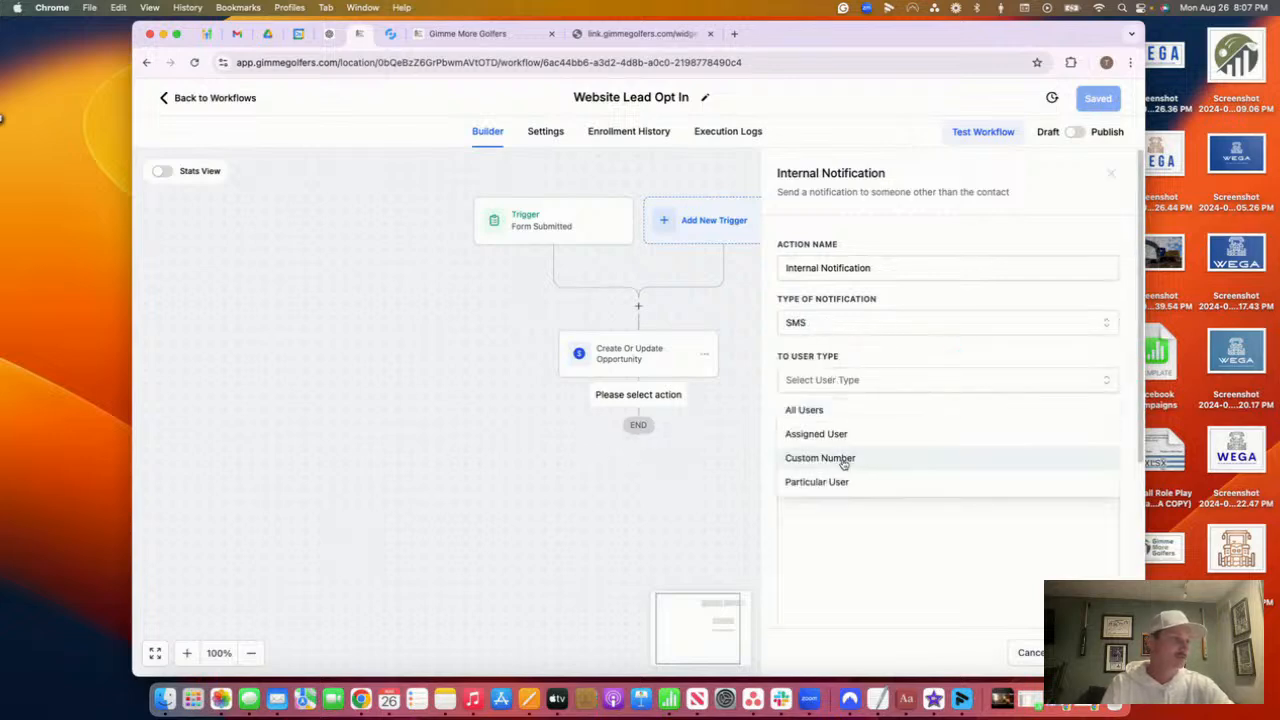
pyautogui.click(846, 480)
pyautogui.click(848, 435)
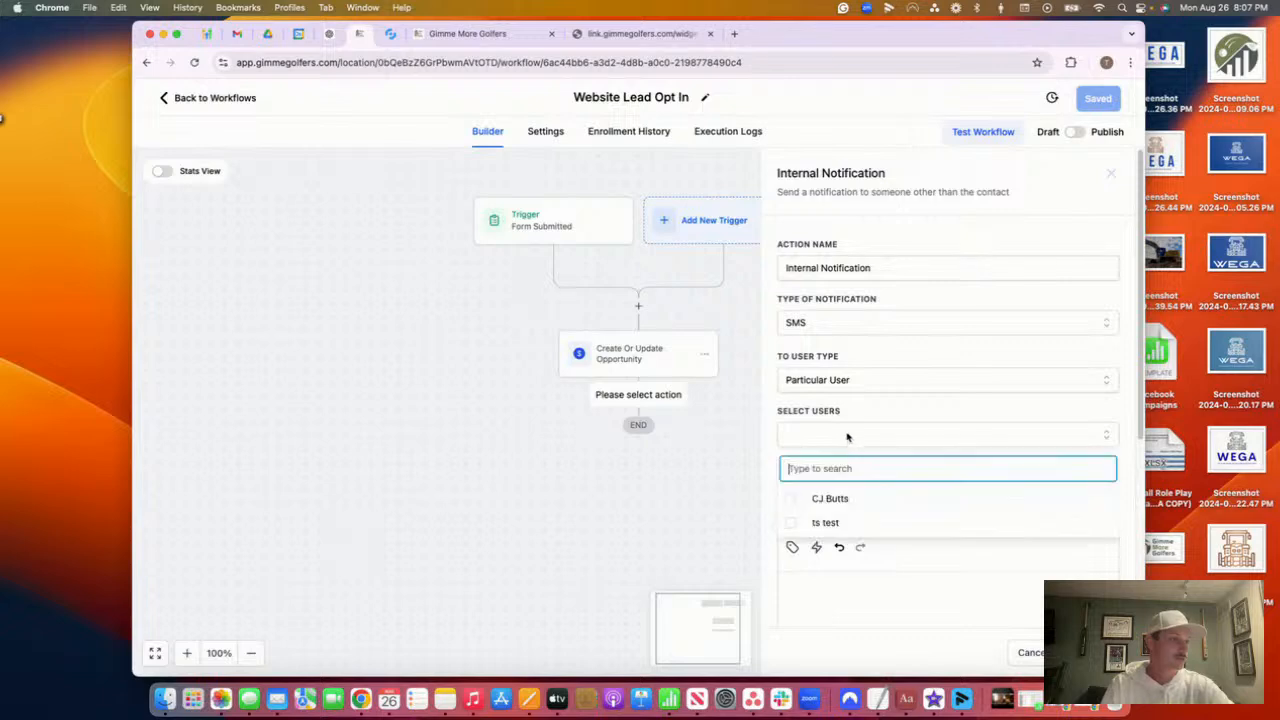
pyautogui.click(843, 519)
pyautogui.click(849, 589)
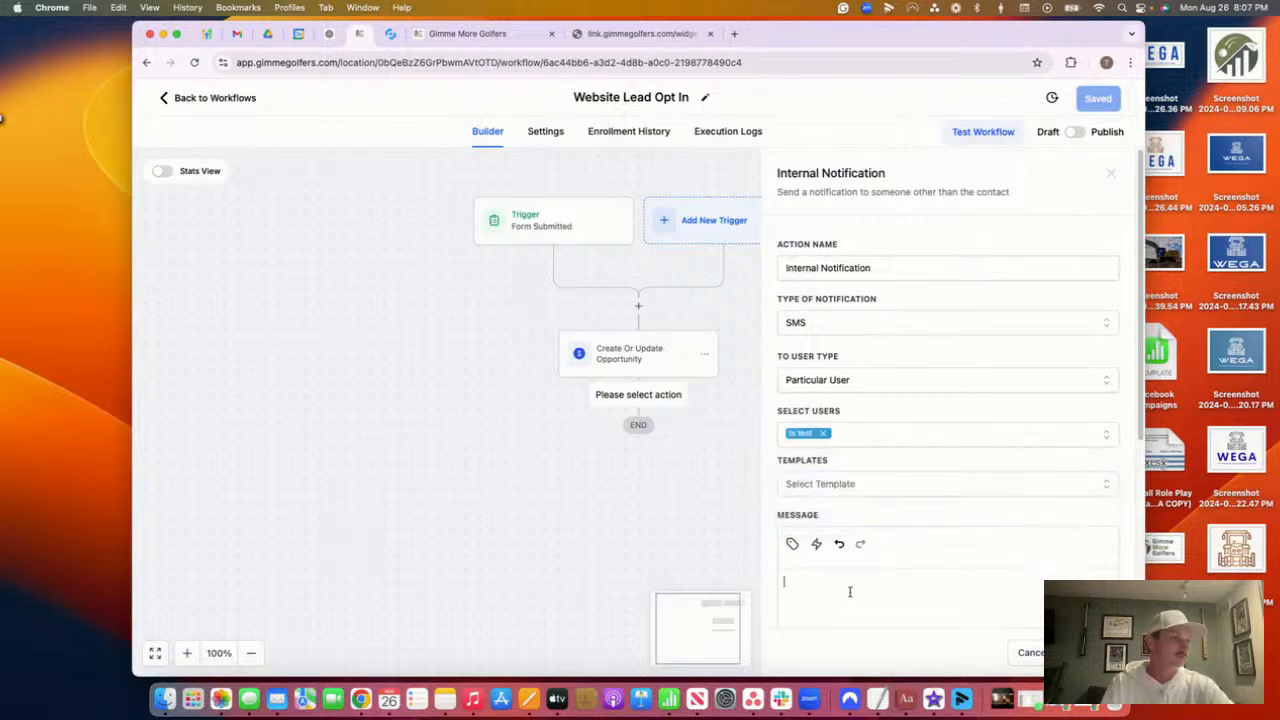
# Write the message with the contact's full name and 'just opted into a website form - New Lead', then save
pyautogui.scroll(-2, 848, 500)
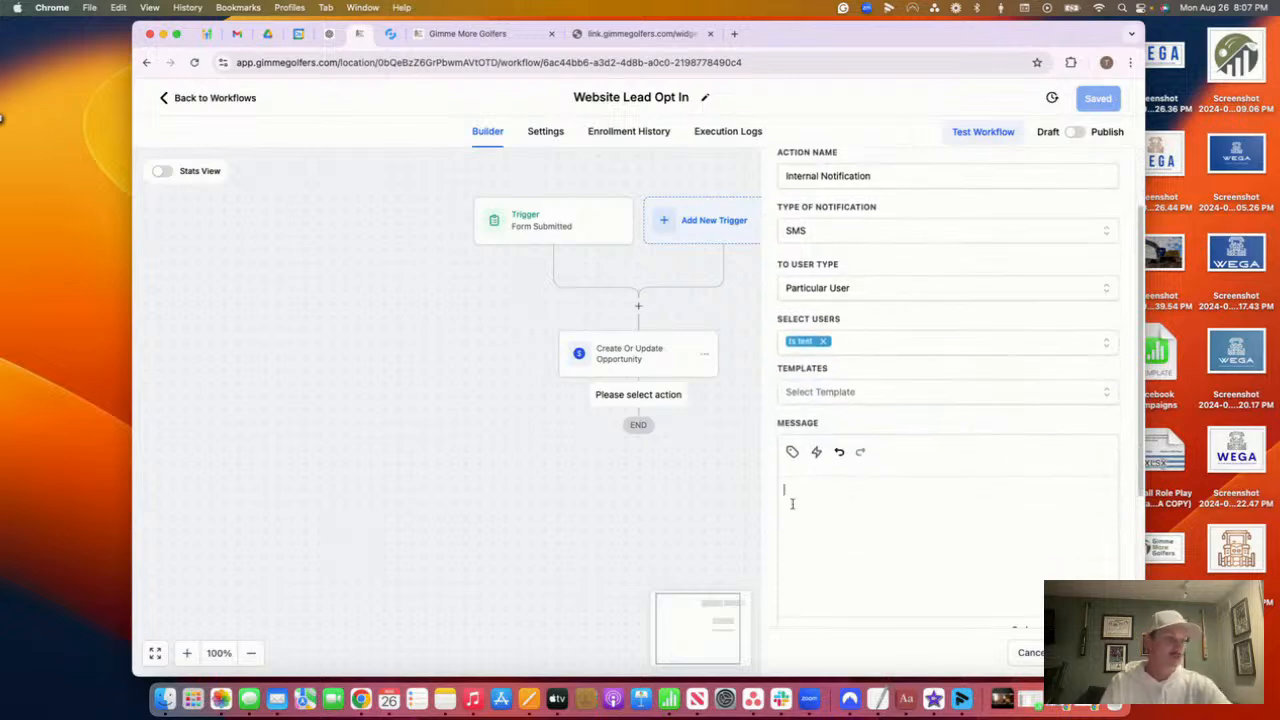
pyautogui.click(792, 503)
pyautogui.write('Hey Ty')
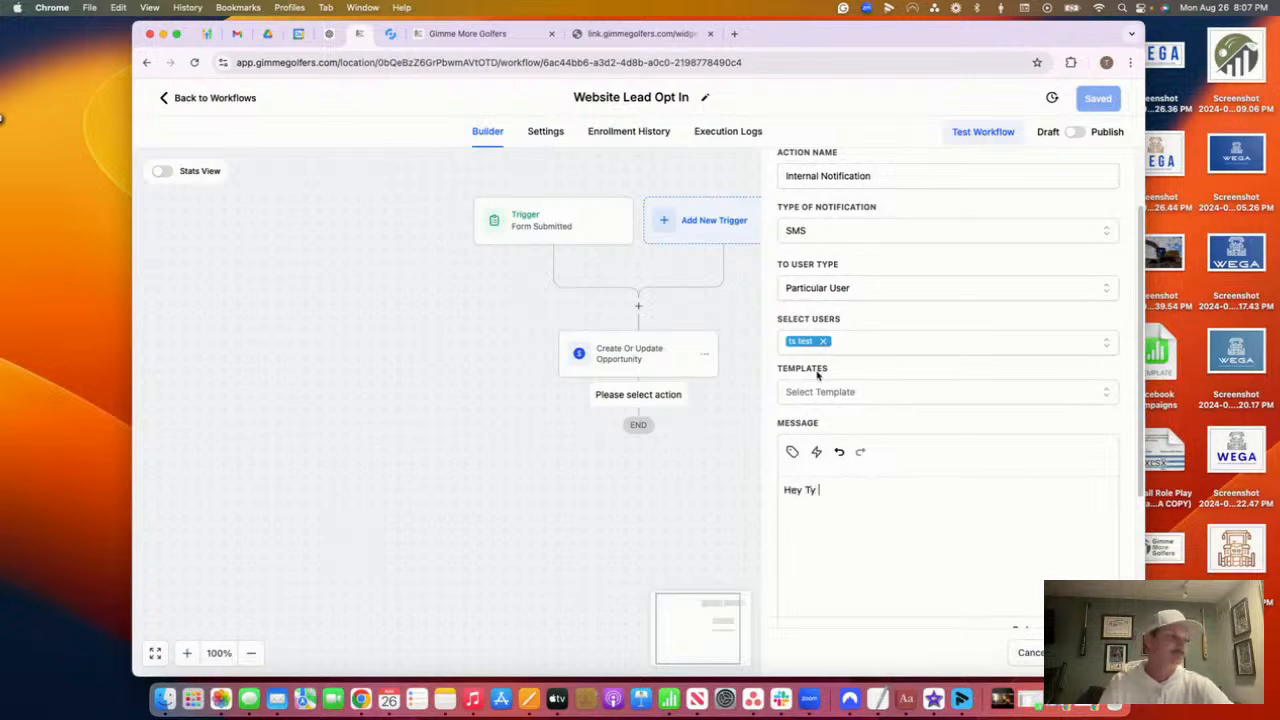
pyautogui.click(792, 451)
pyautogui.click(772, 216)
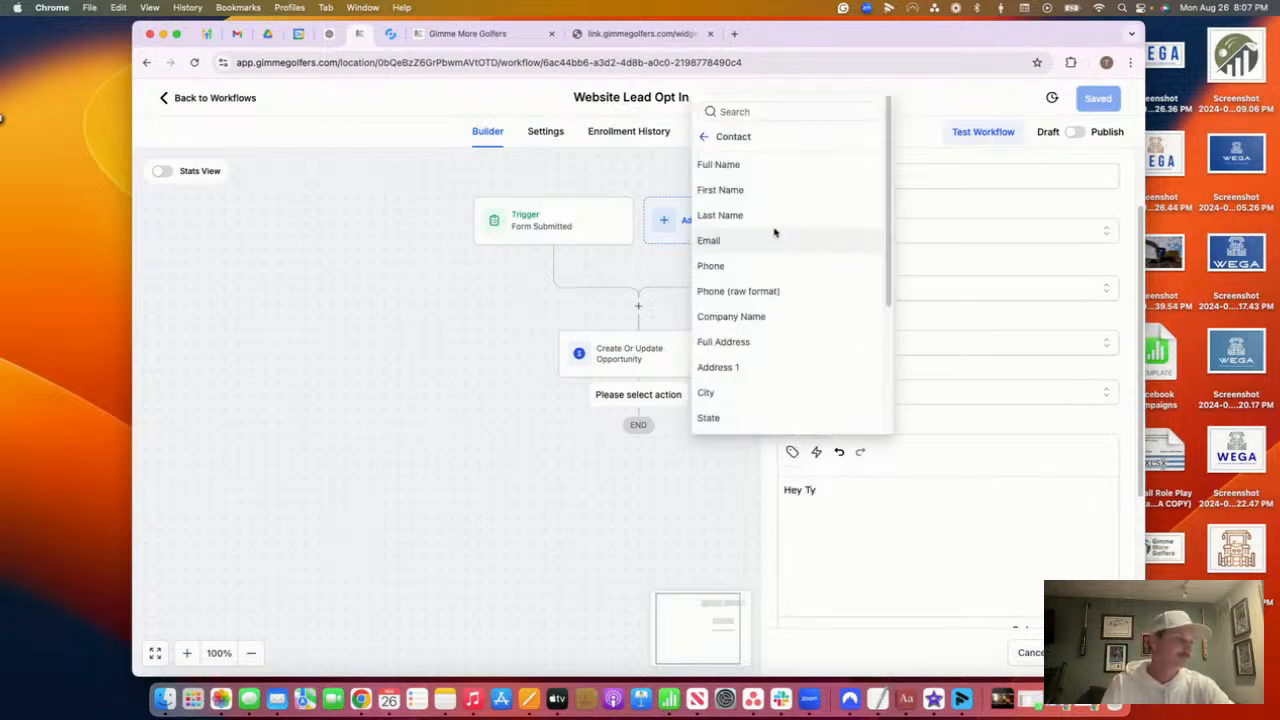
pyautogui.click(752, 165)
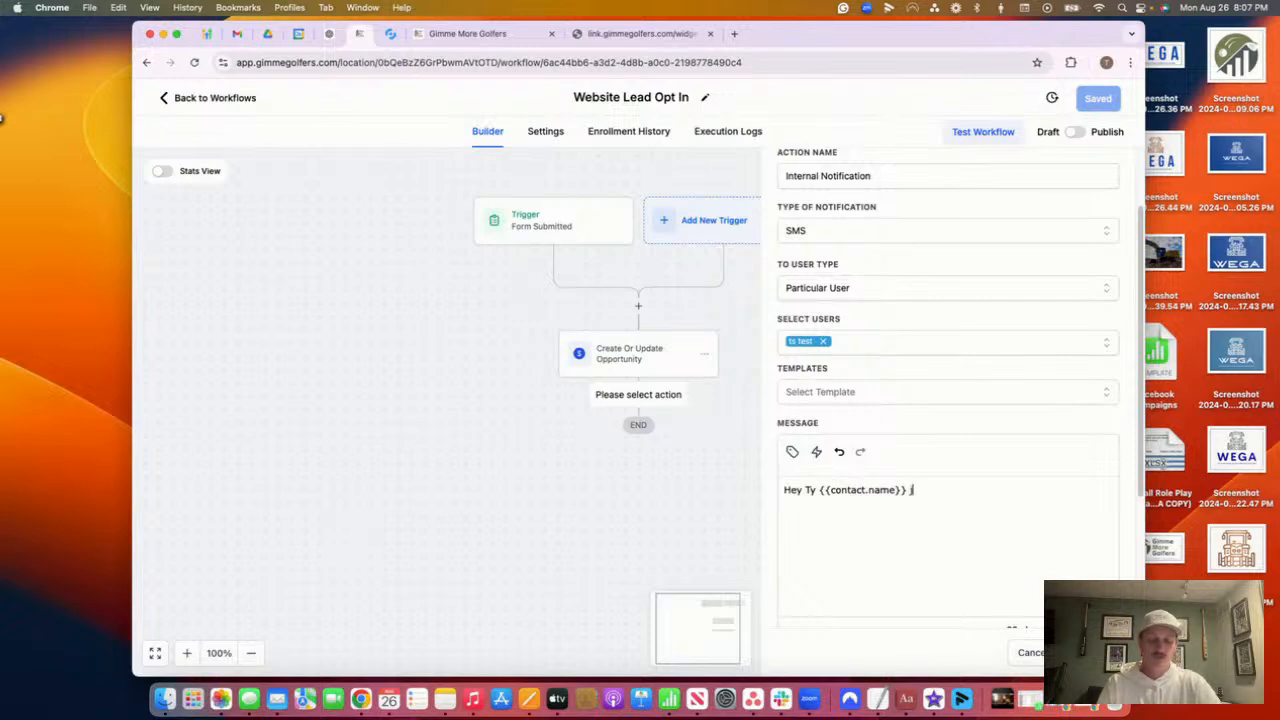
pyautogui.write('just opted into')
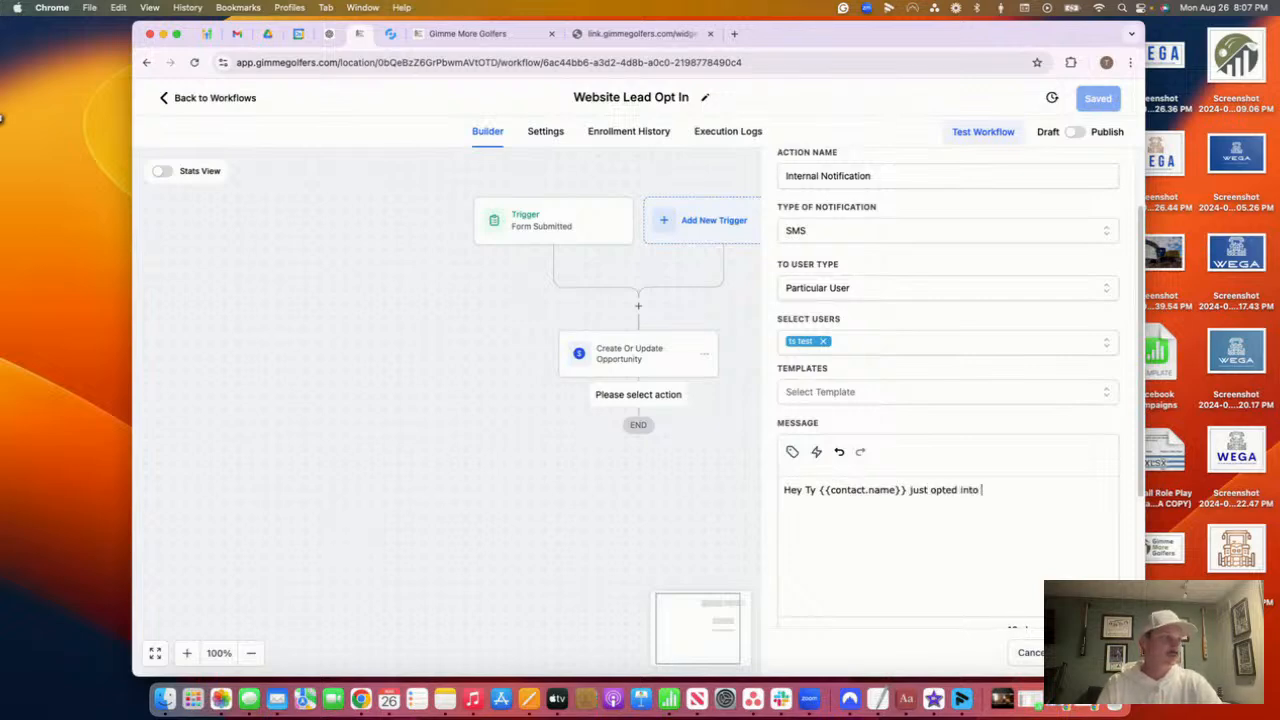
pyautogui.write(' a website fo')
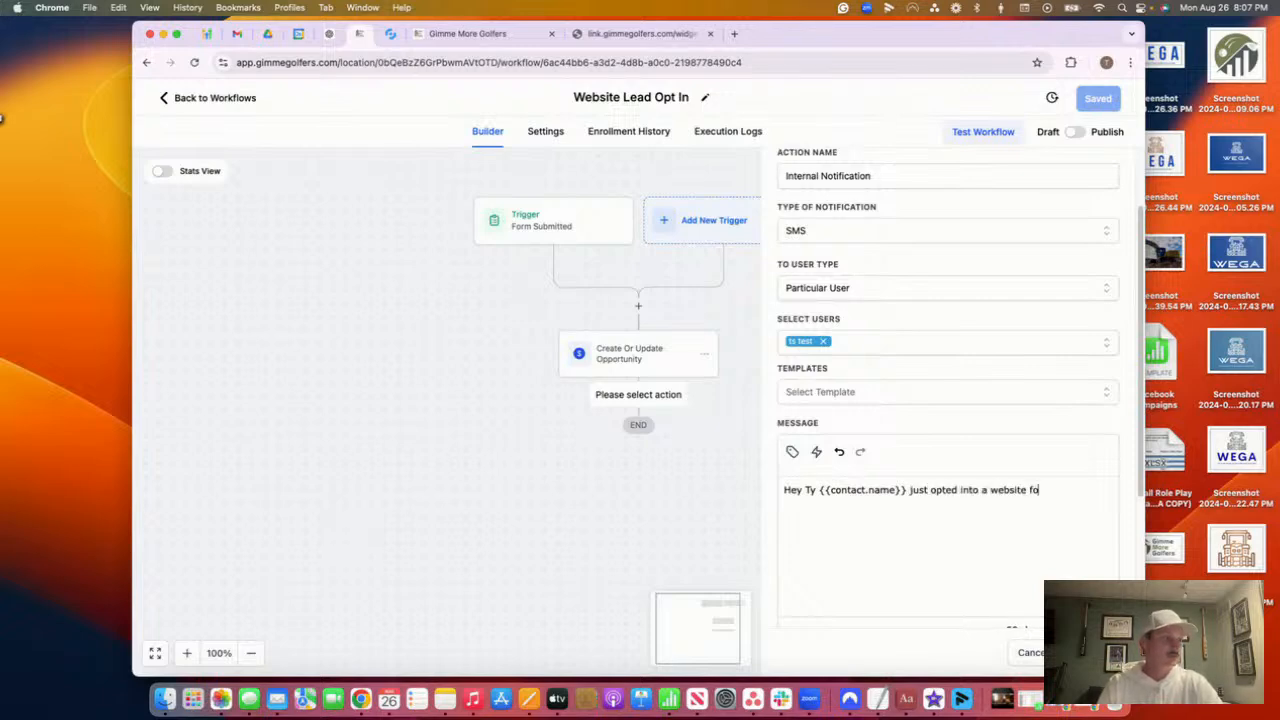
pyautogui.write('rm - New Lead')
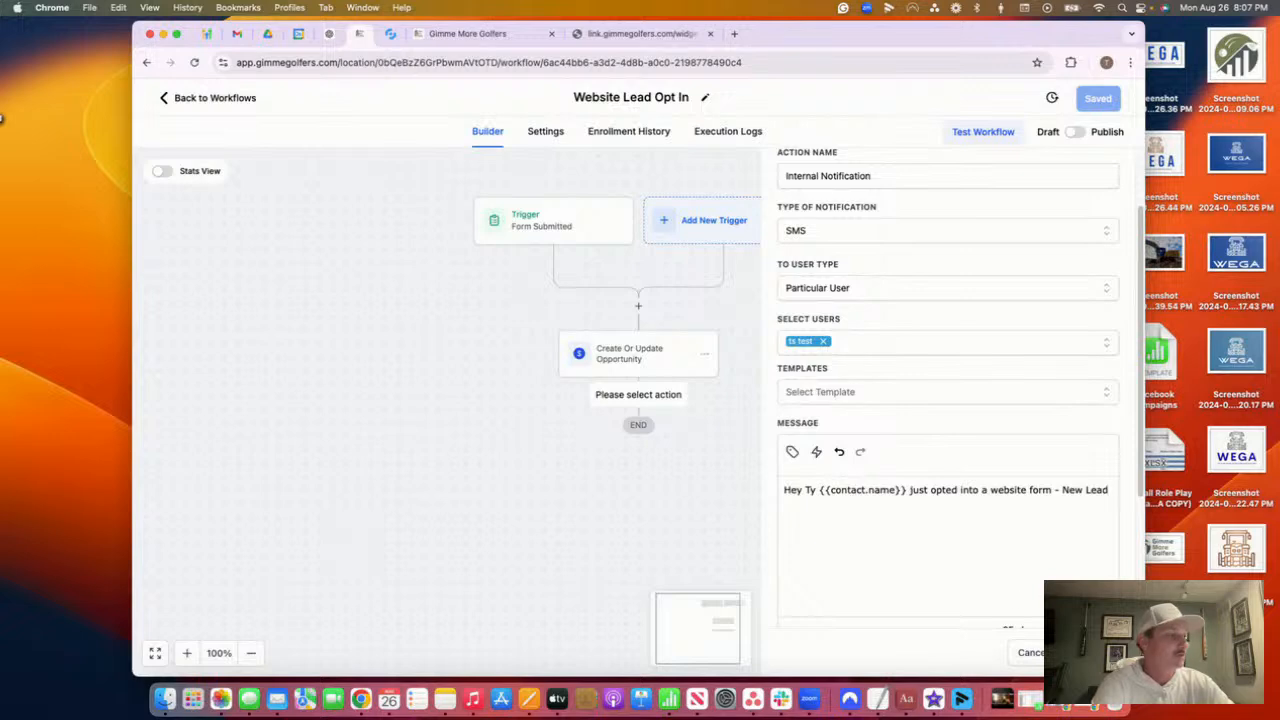
pyautogui.click(1090, 653)
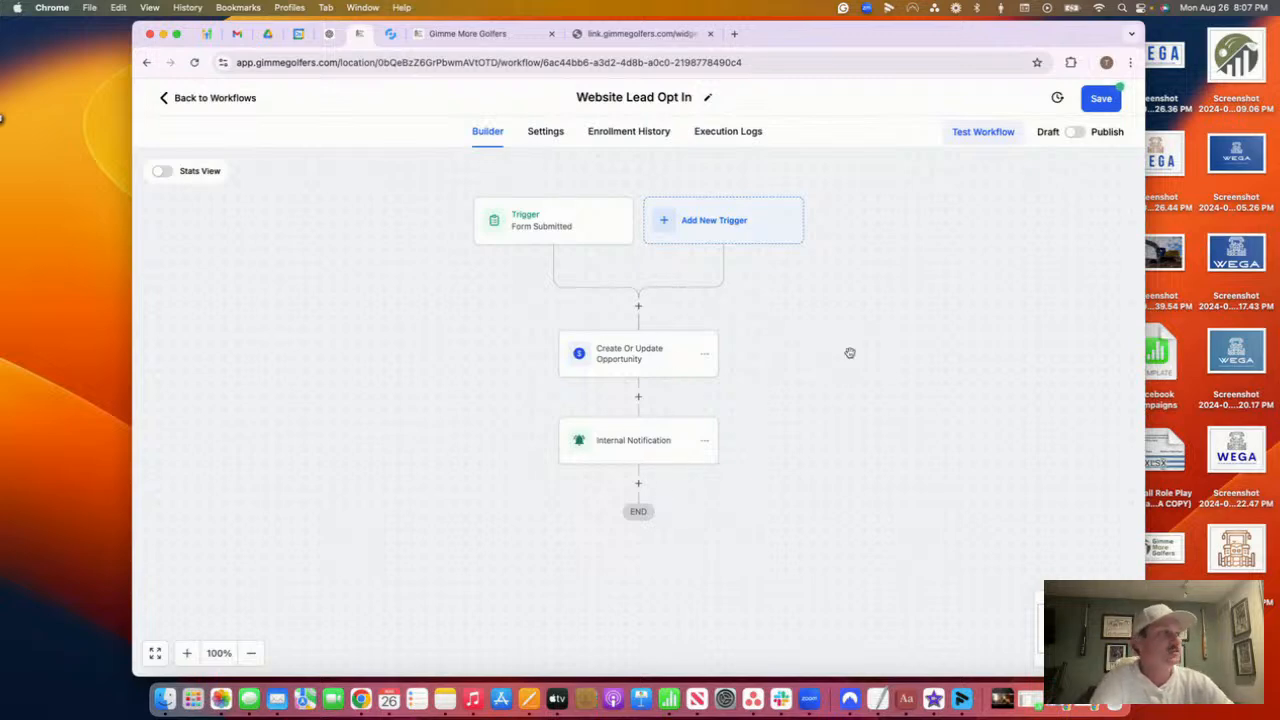
# Save the workflow, then start an SMS step and close it without adding
pyautogui.click(1100, 98)
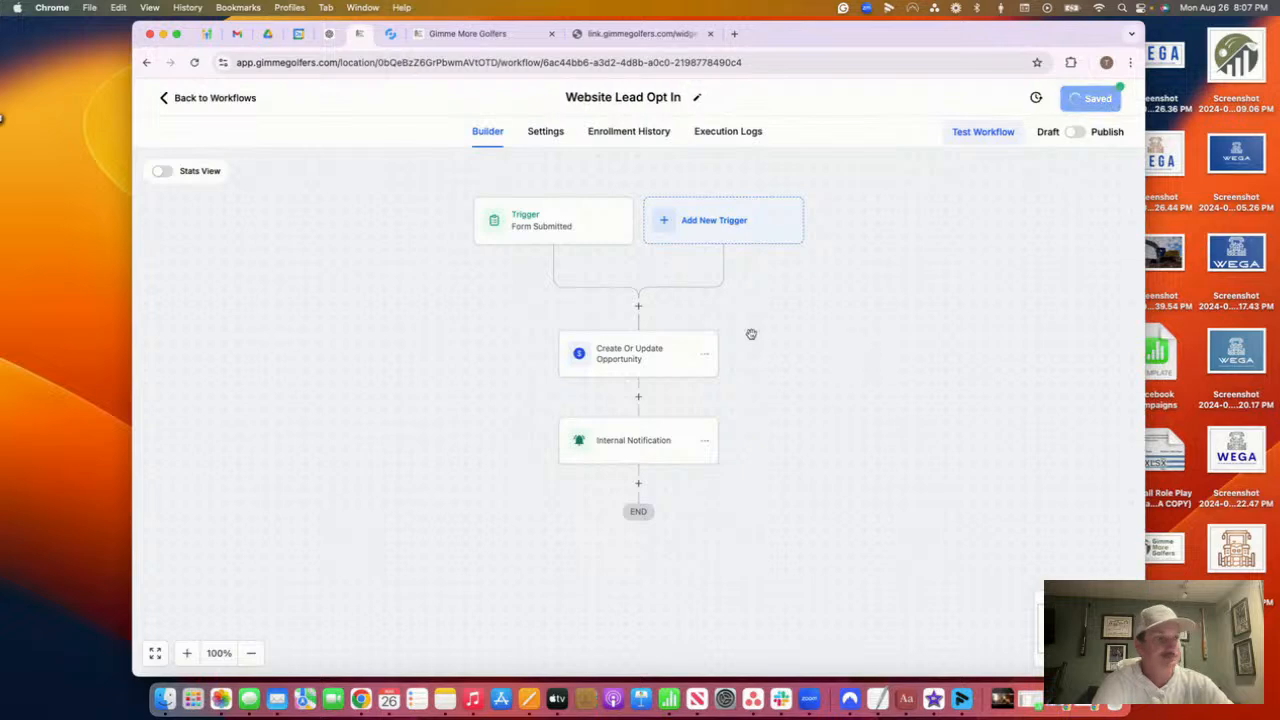
pyautogui.scroll(-3, 750, 331)
pyautogui.click(638, 358)
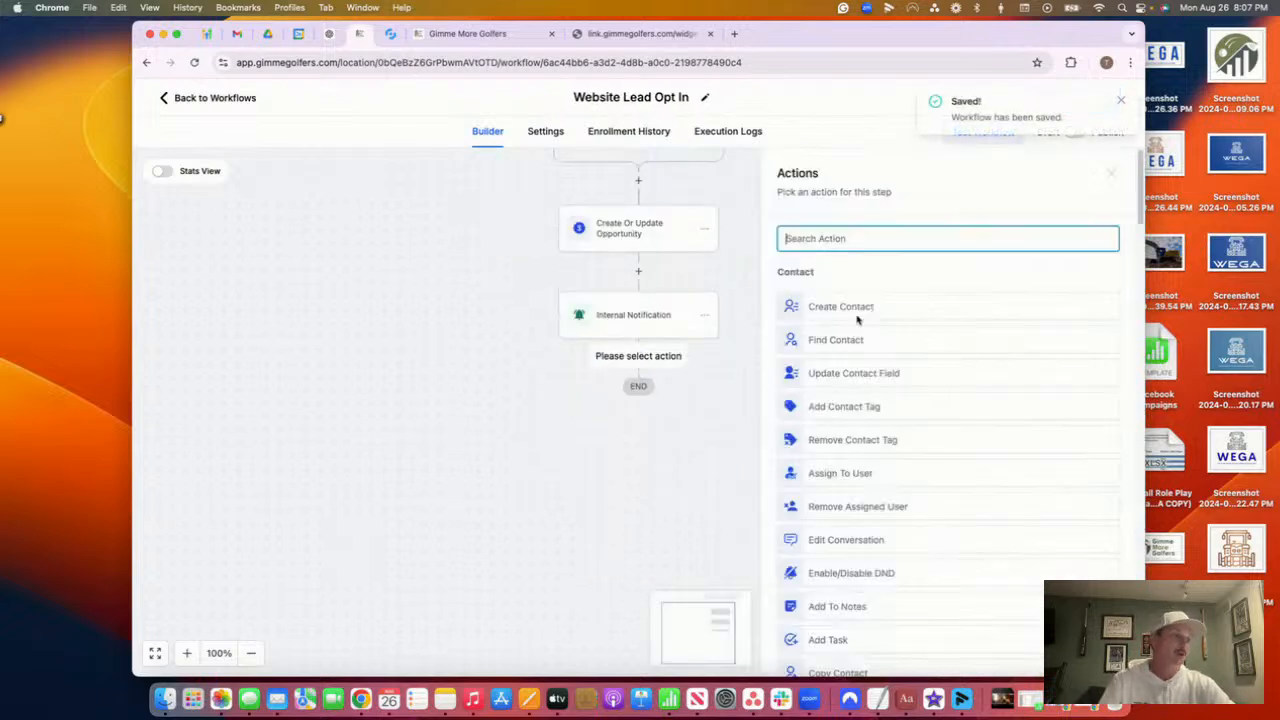
pyautogui.write('sms')
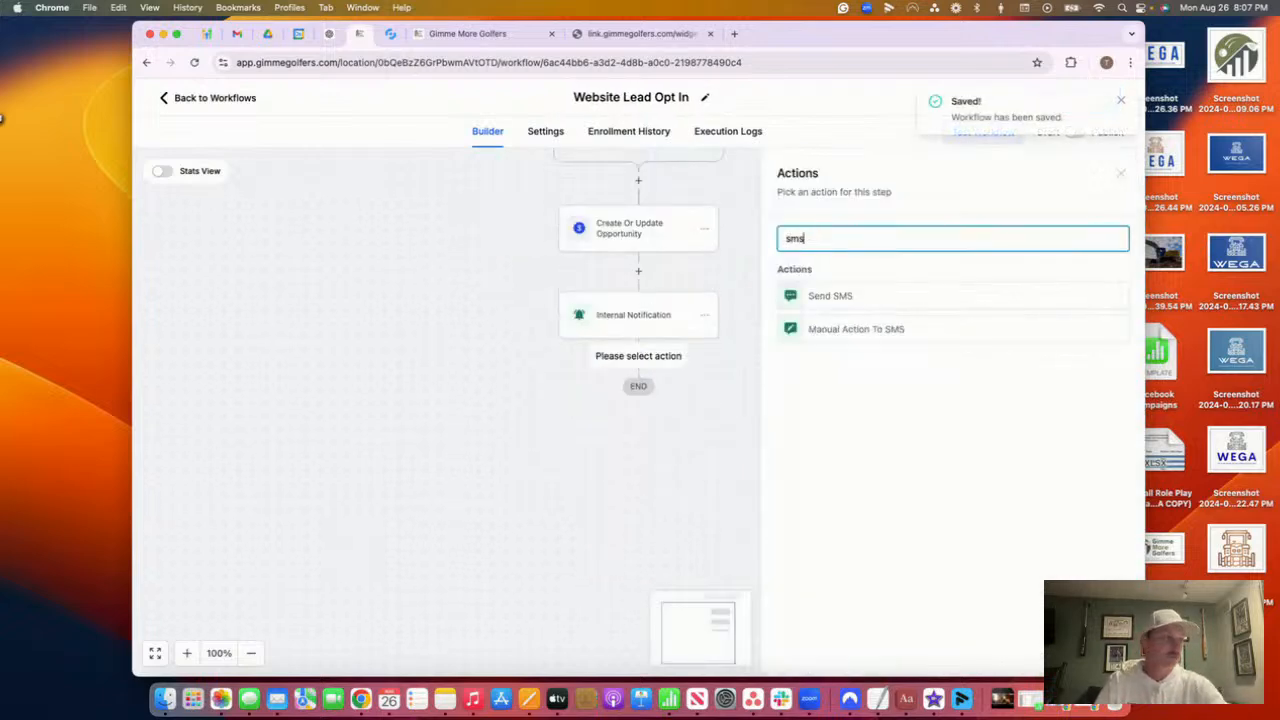
pyautogui.click(799, 300)
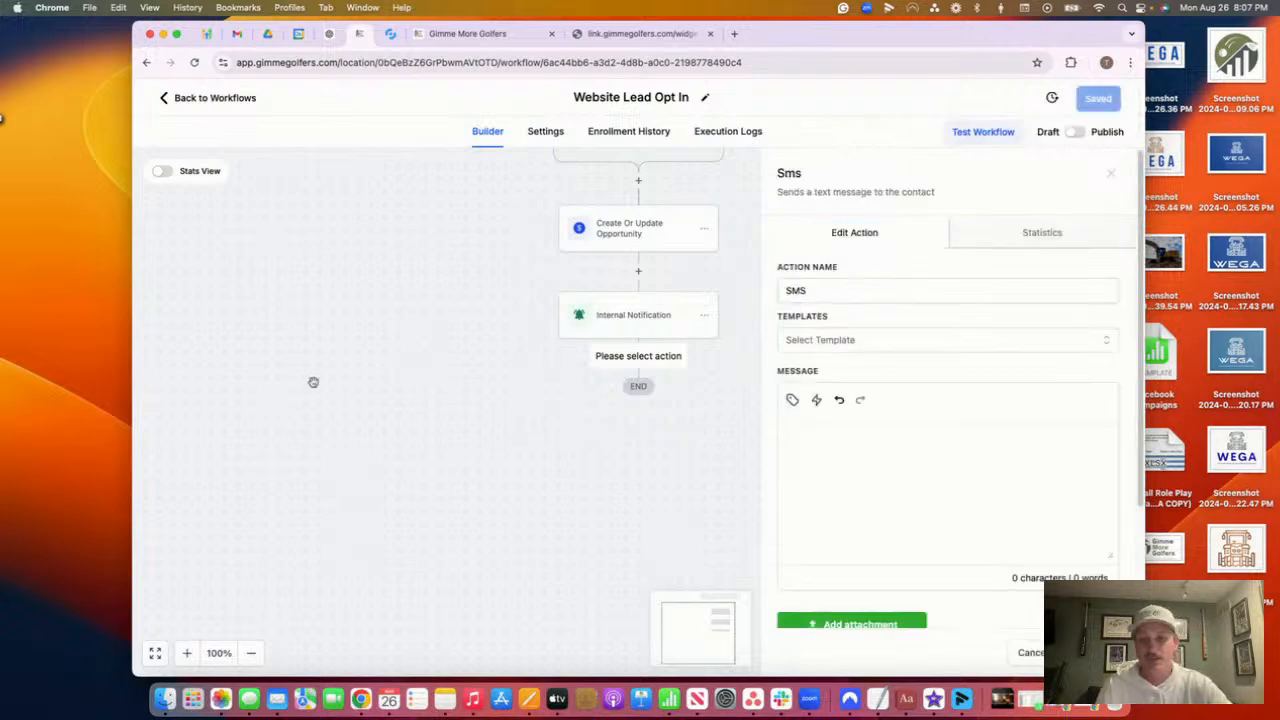
pyautogui.click(1110, 174)
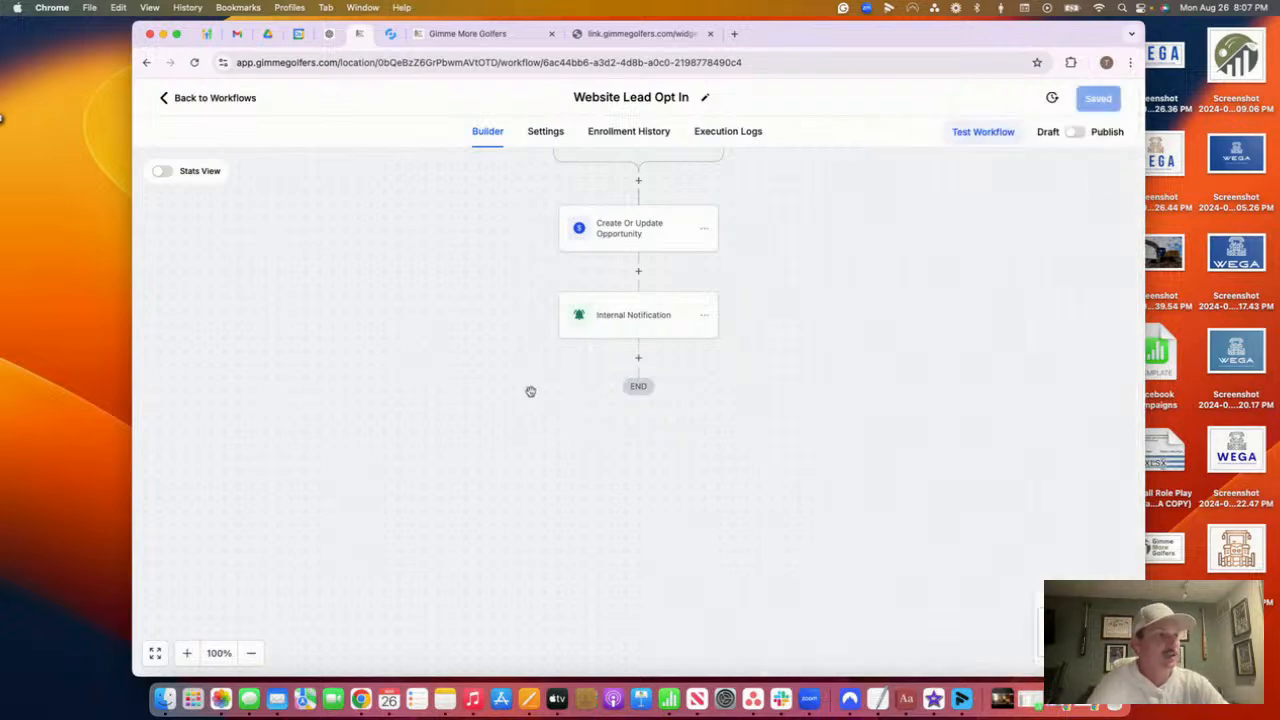
# Try the live form's phone and email fields, then return to the Website Lead Opt In workflow
pyautogui.click(668, 35)
pyautogui.click(487, 391)
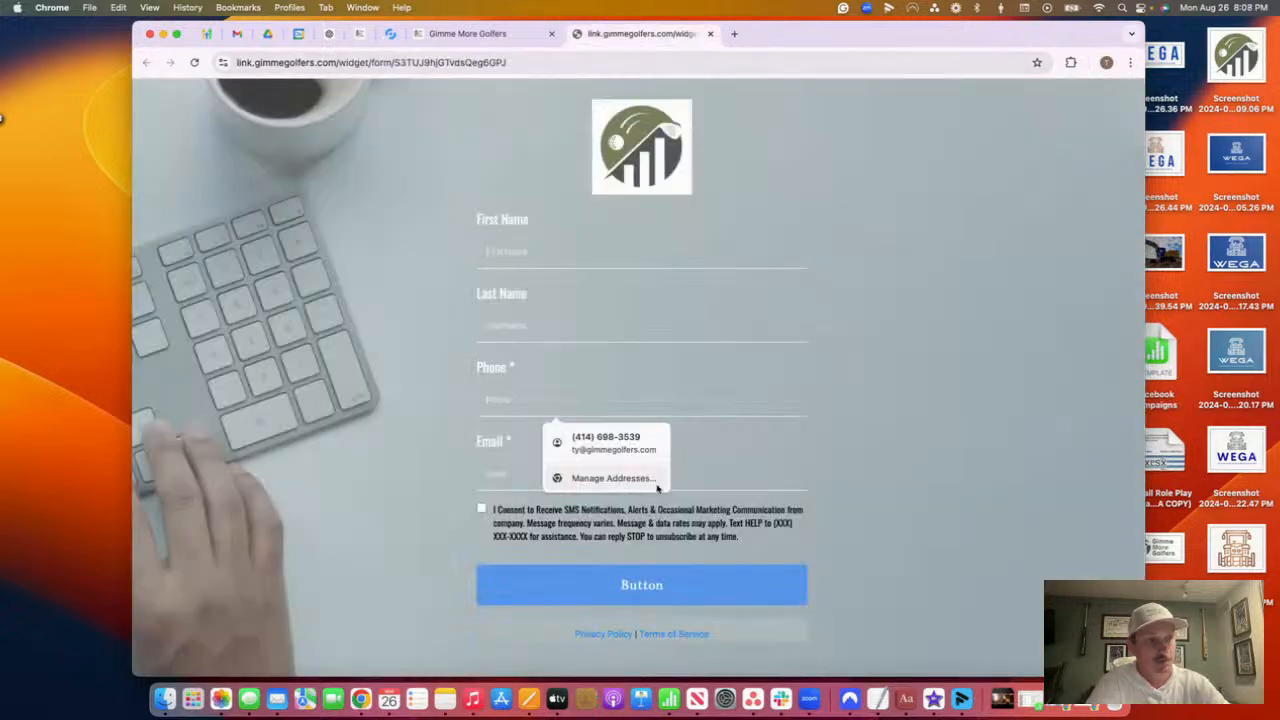
pyautogui.click(608, 488)
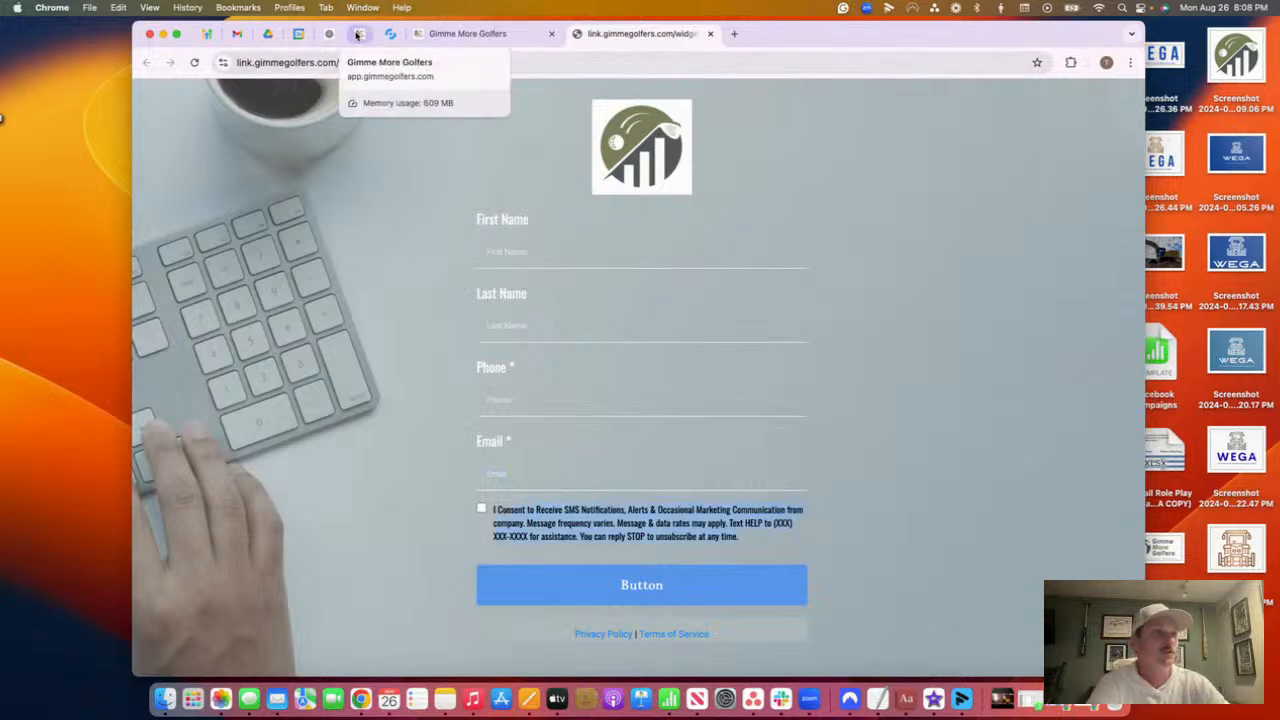
pyautogui.click(484, 40)
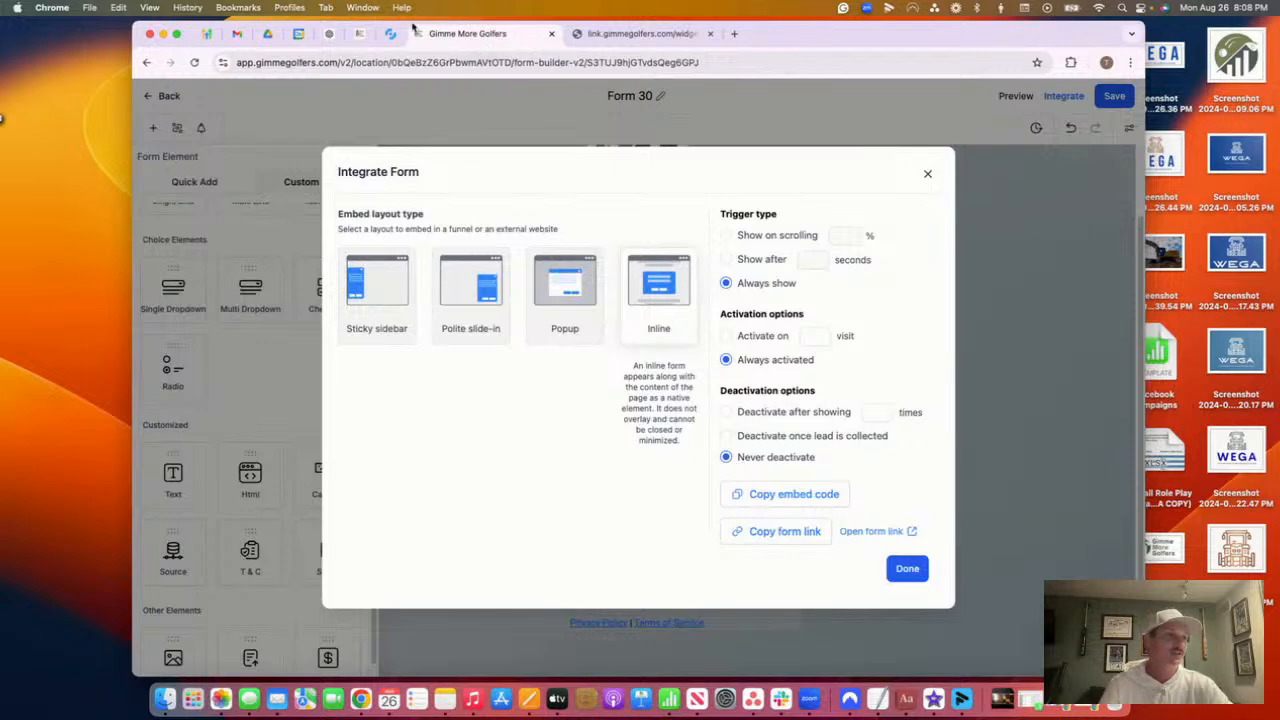
pyautogui.click(359, 33)
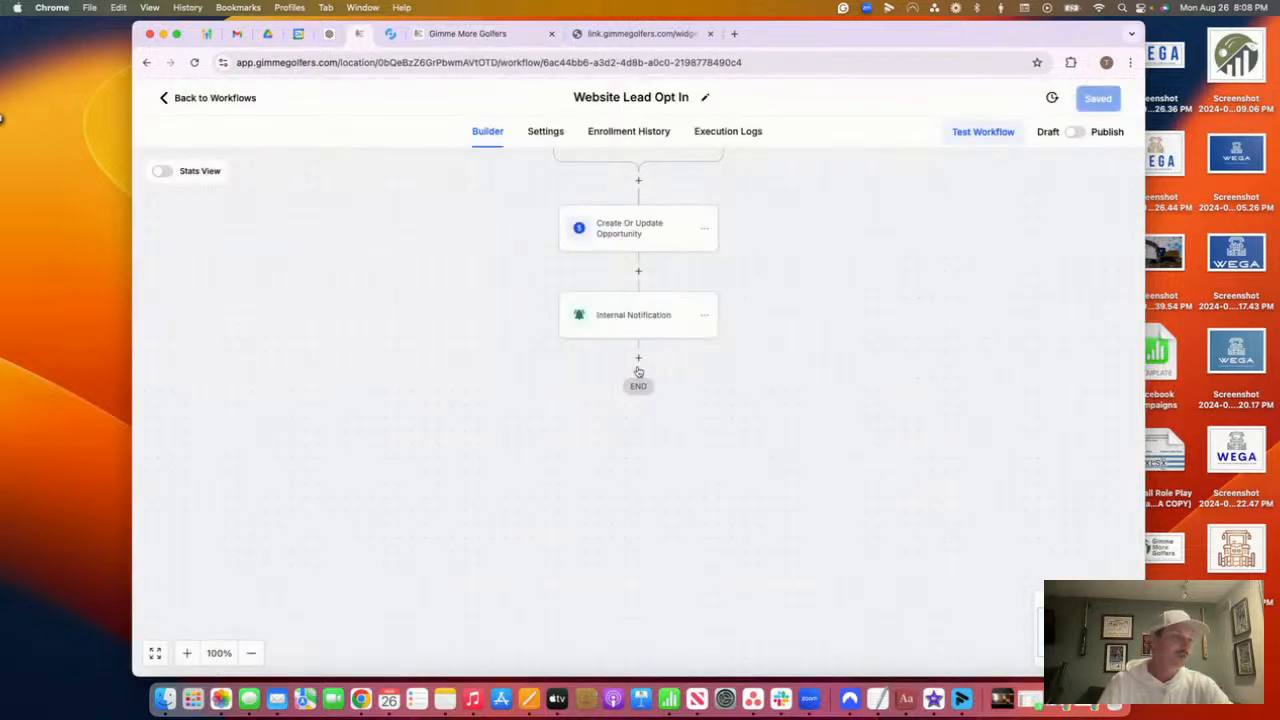
# Add a Send SMS step after Internal Notification and begin the message with 'Hey'
pyautogui.click(639, 359)
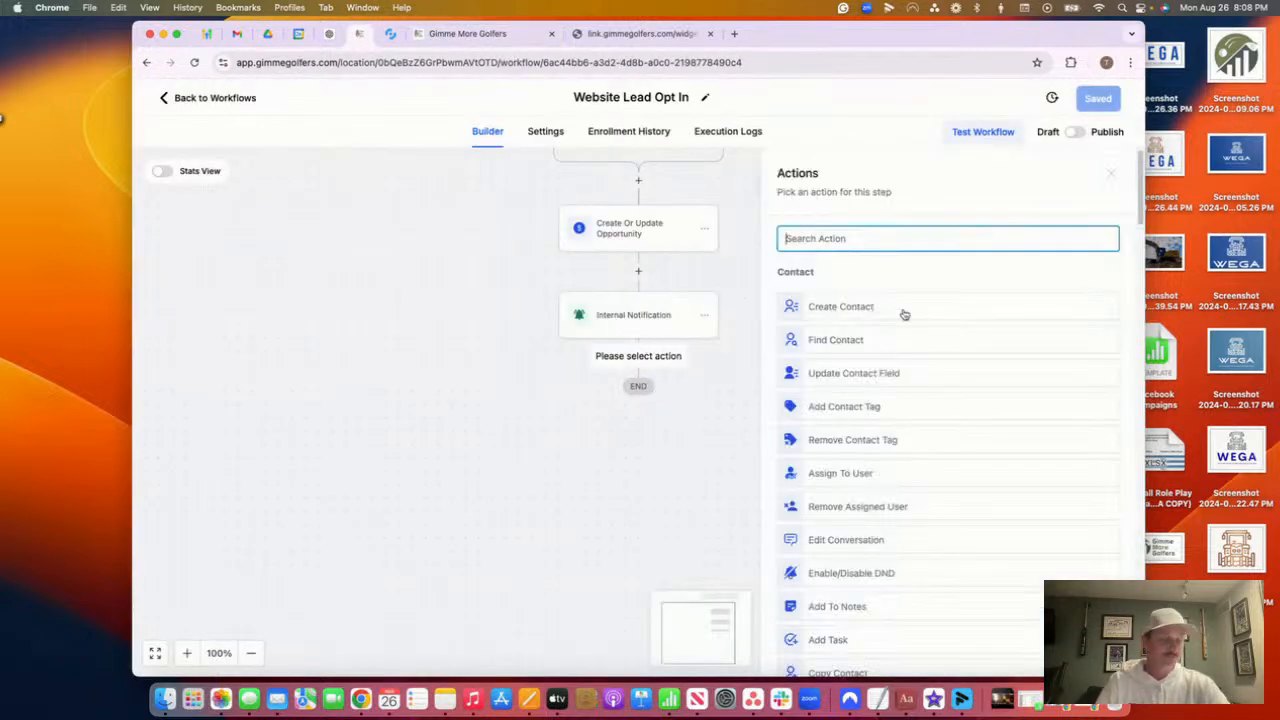
pyautogui.write('sms')
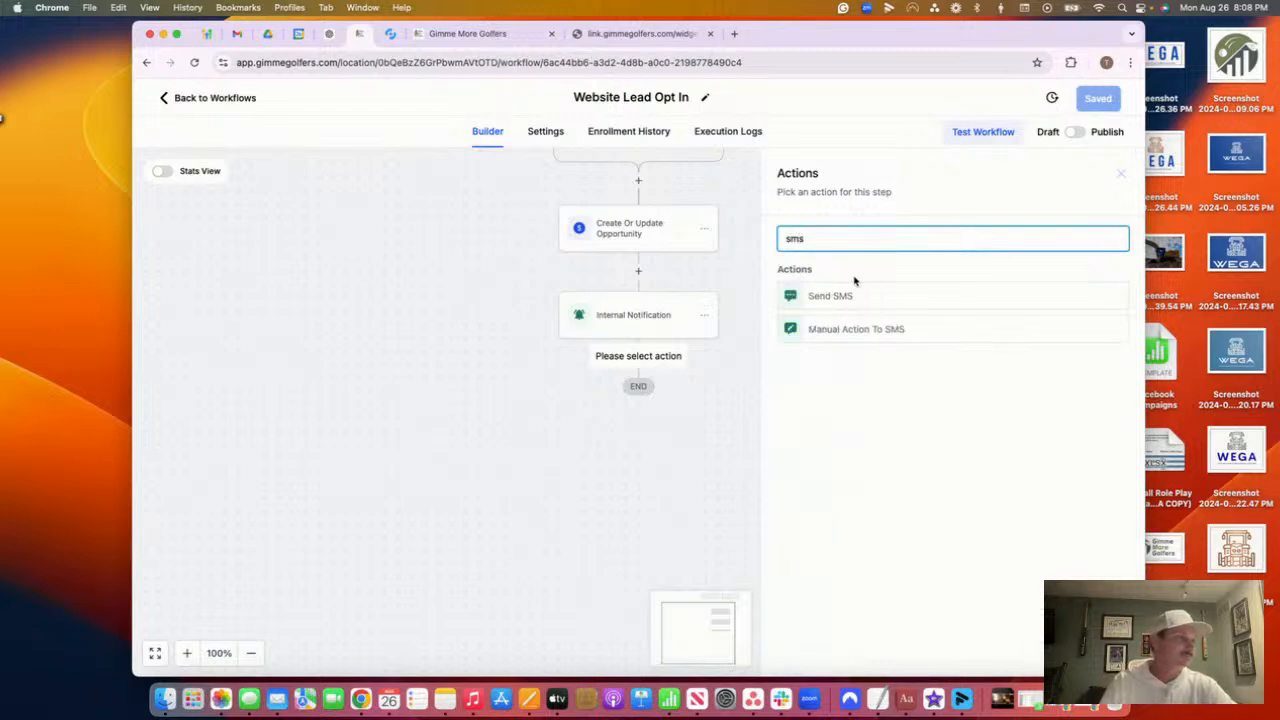
pyautogui.click(914, 297)
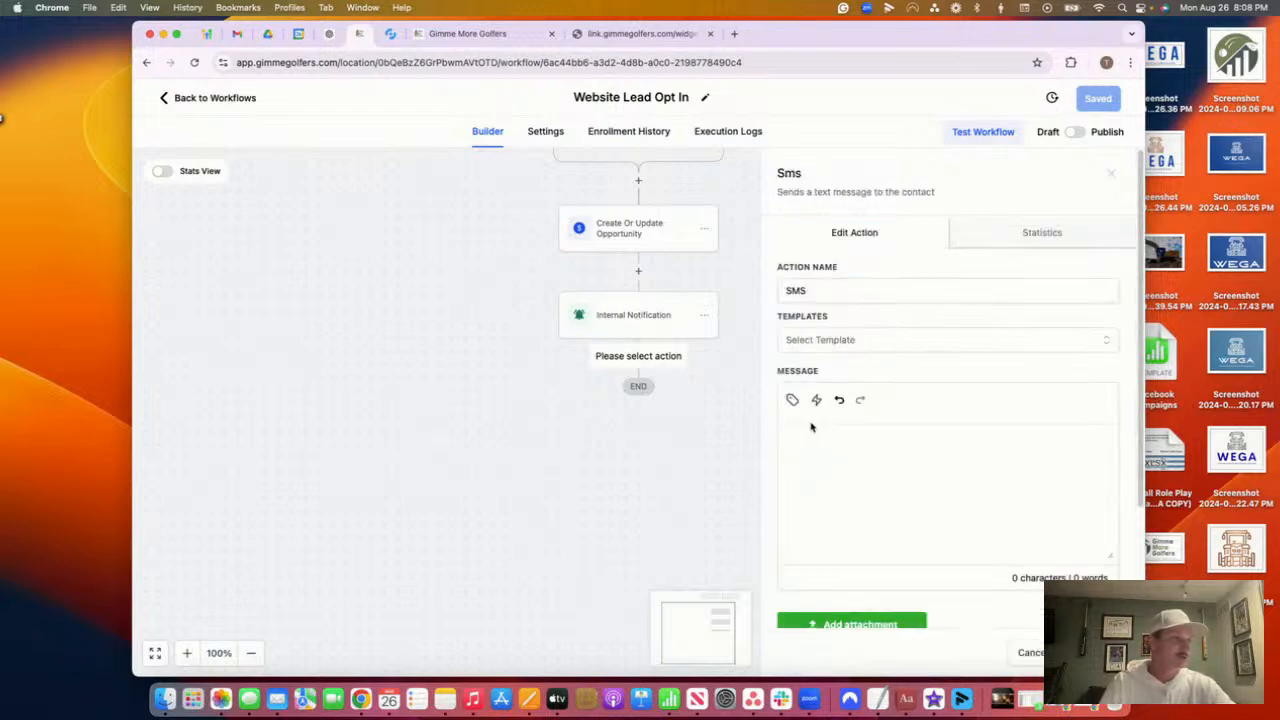
pyautogui.click(795, 437)
pyautogui.write('Hey')
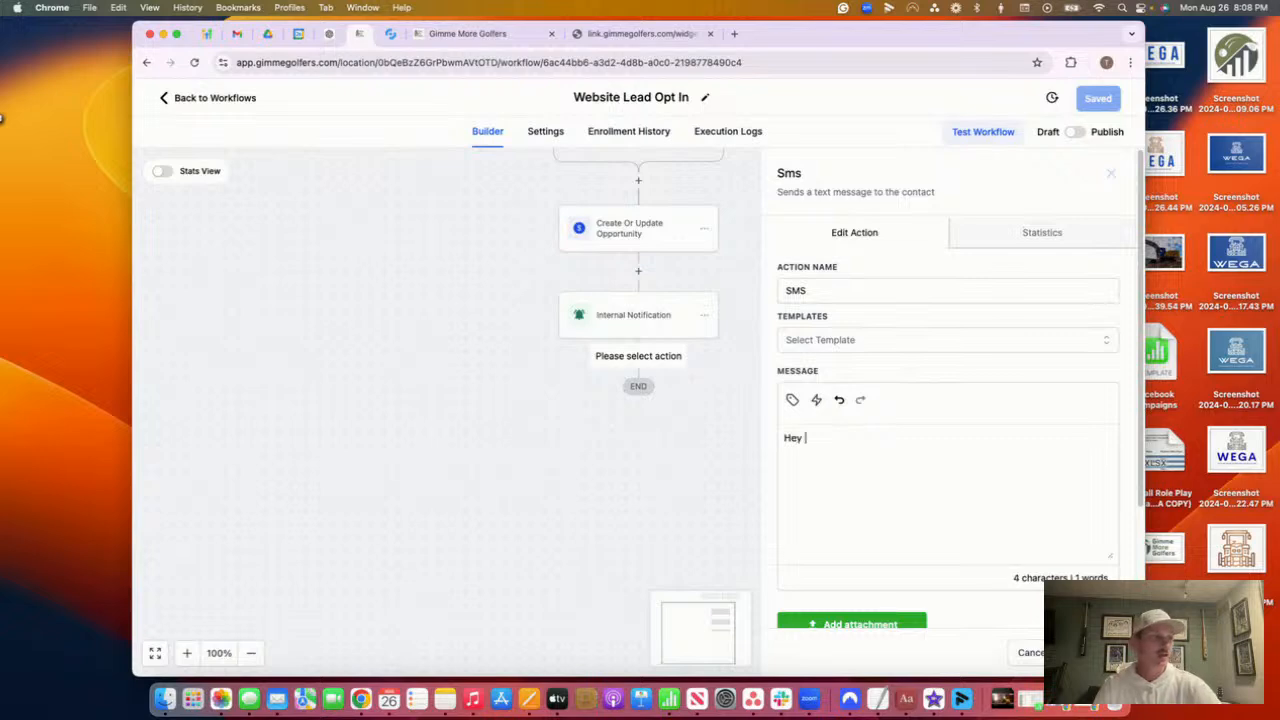
# Insert the contact full-name merge field into the message and inspect the placeholder
pyautogui.click(792, 400)
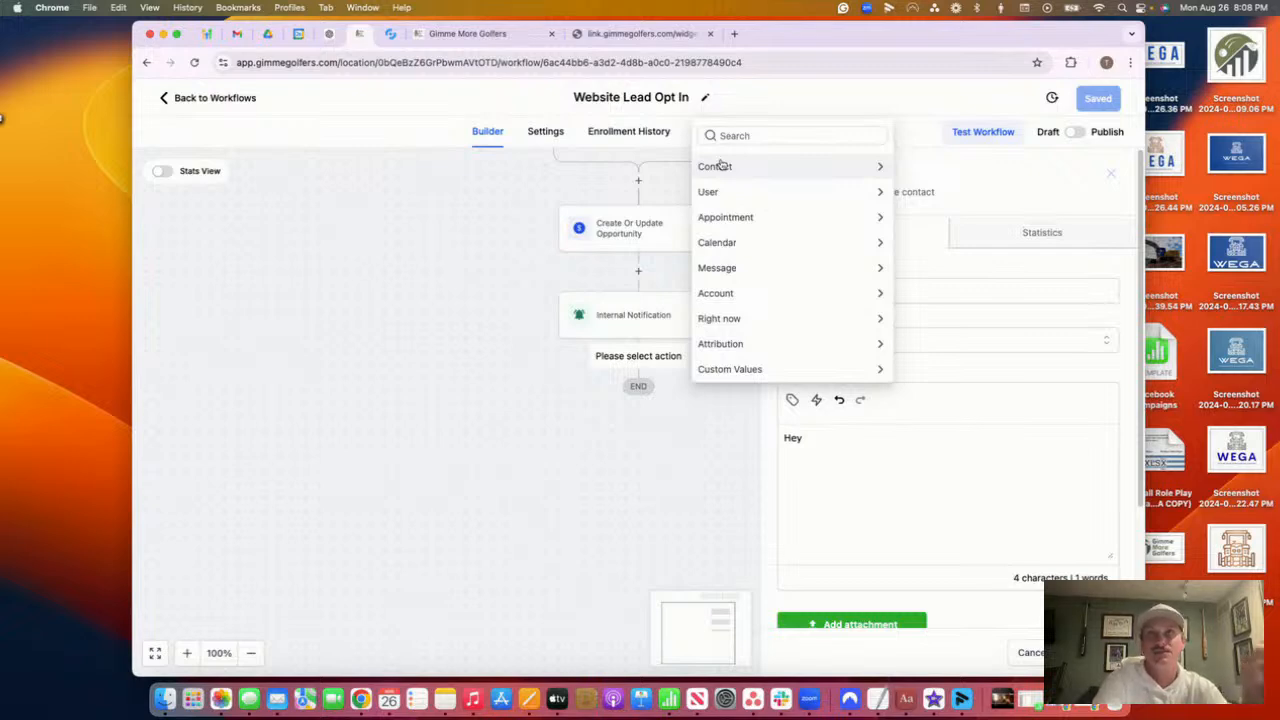
pyautogui.click(877, 166)
pyautogui.click(790, 114)
pyautogui.moveTo(893, 437); pyautogui.dragTo(812, 433)
pyautogui.click(888, 440)
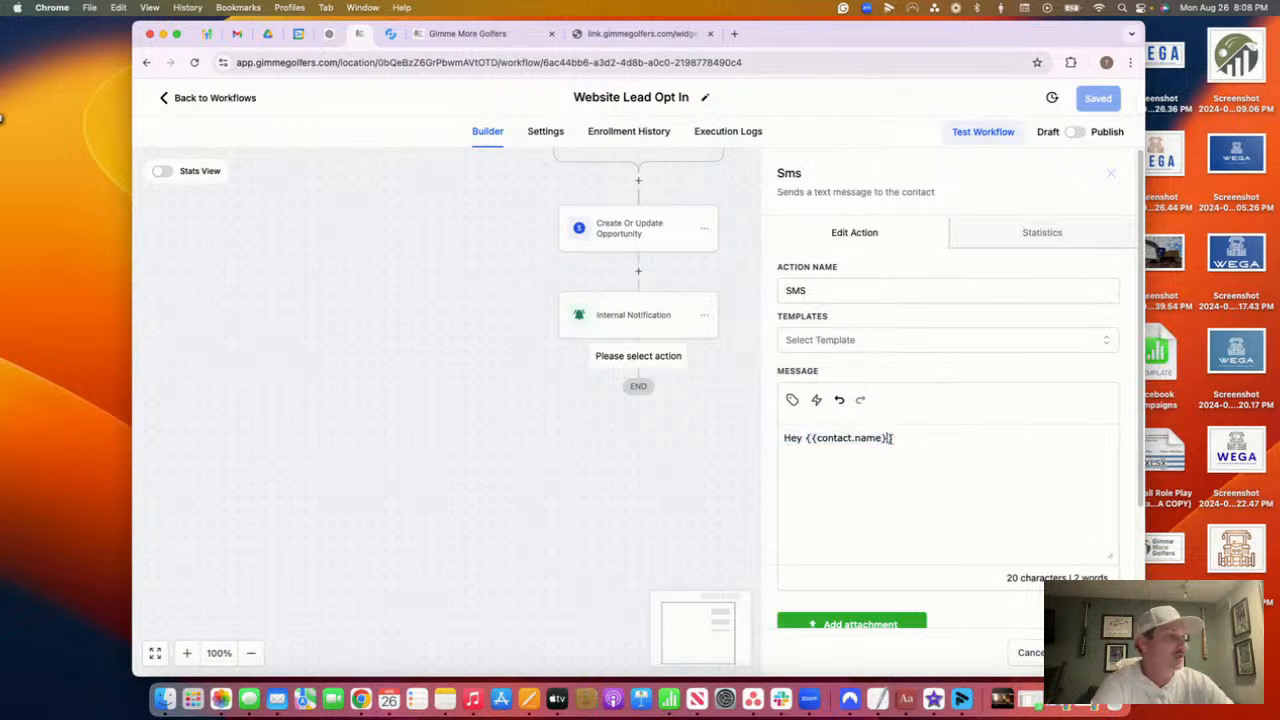
pyautogui.moveTo(817, 438); pyautogui.dragTo(881, 440)
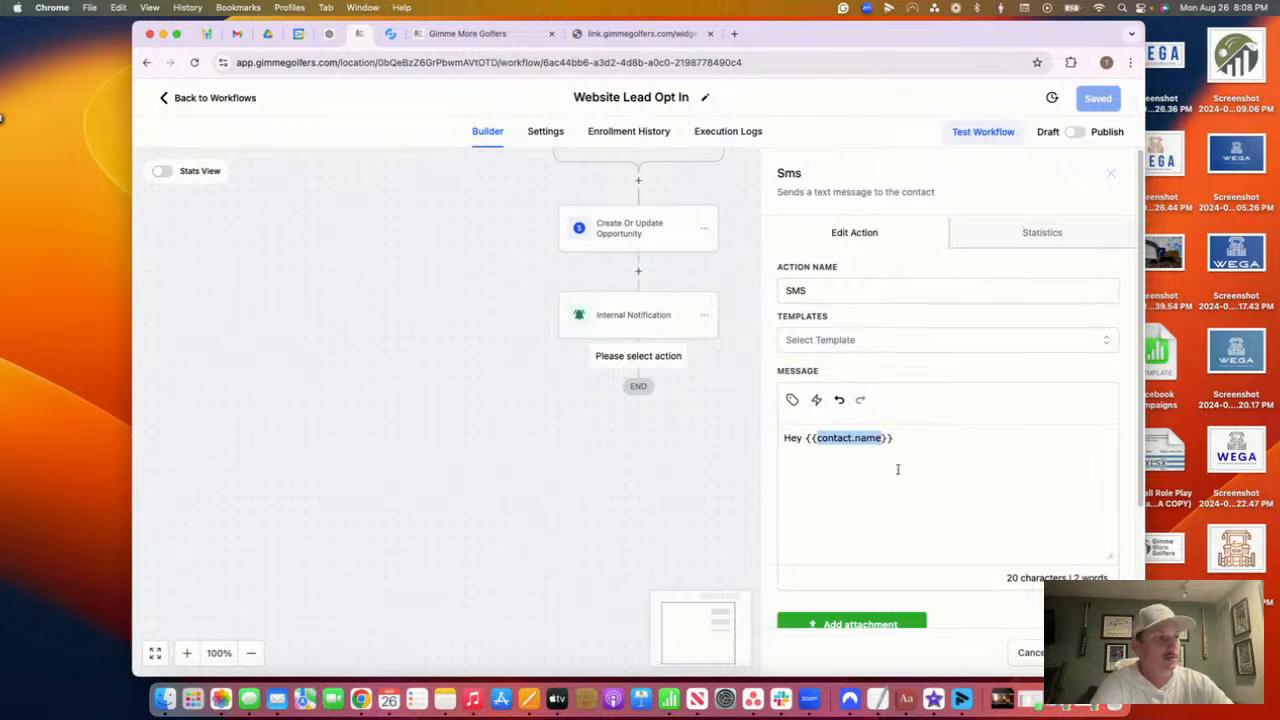
pyautogui.click(900, 444)
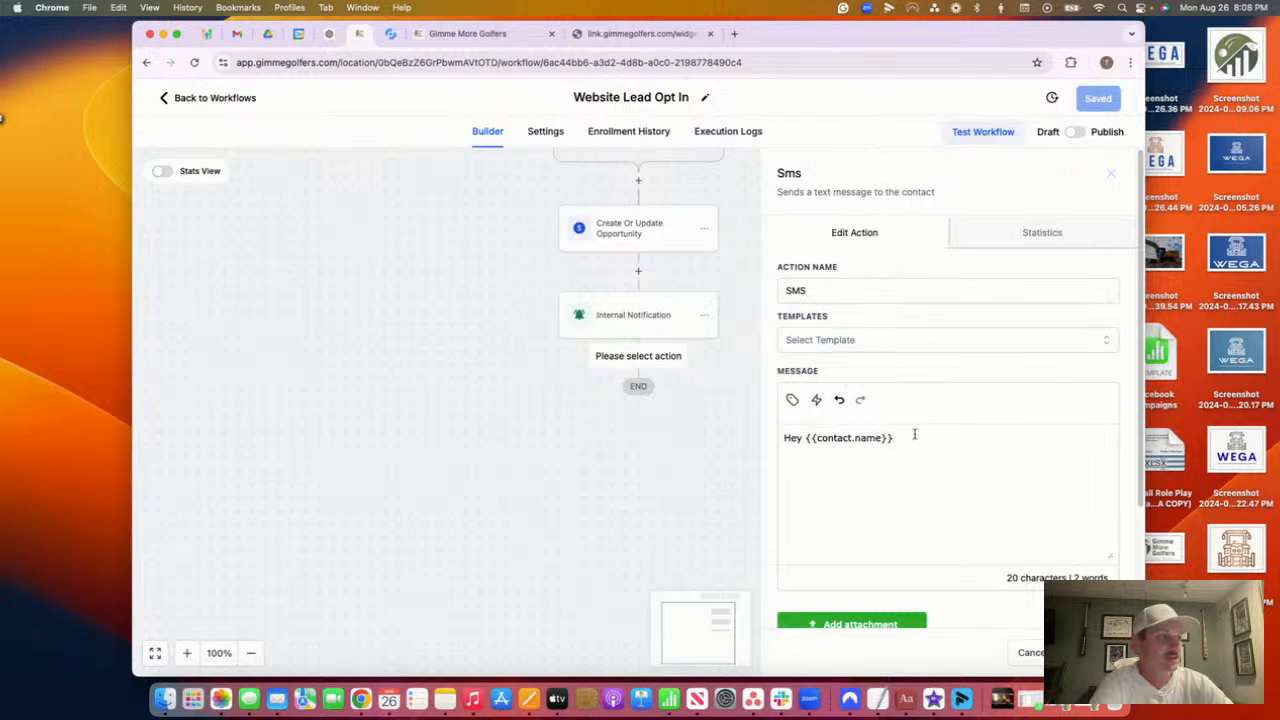
pyautogui.moveTo(914, 434); pyautogui.dragTo(803, 432)
pyautogui.click(655, 34)
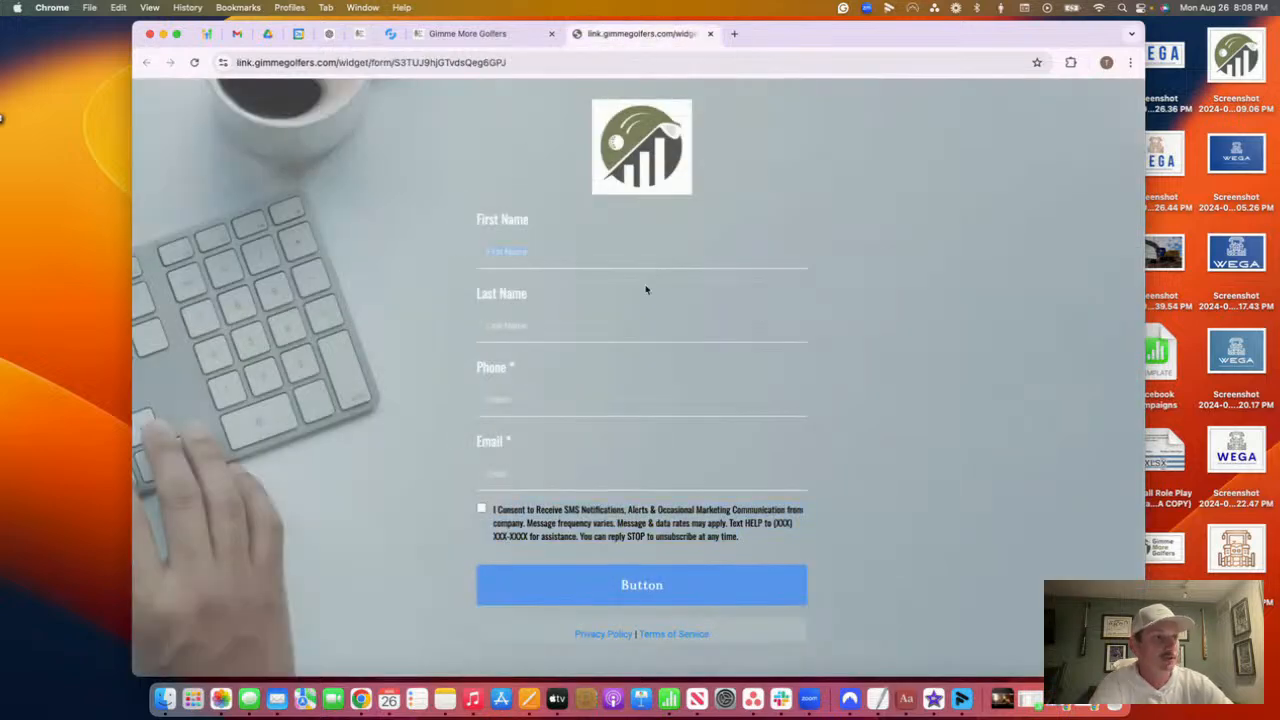
pyautogui.click(359, 34)
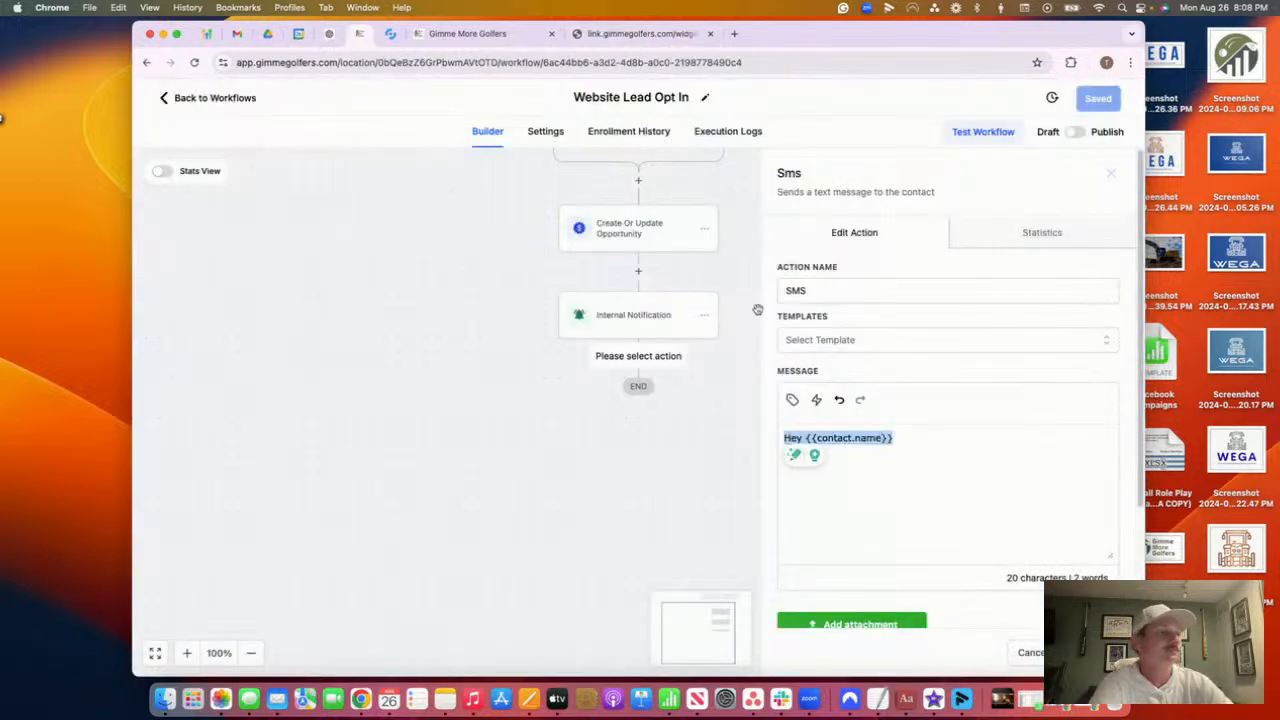
# Replace the full-name placeholder with the contact first-name merge field after 'Hey'
pyautogui.click(947, 476)
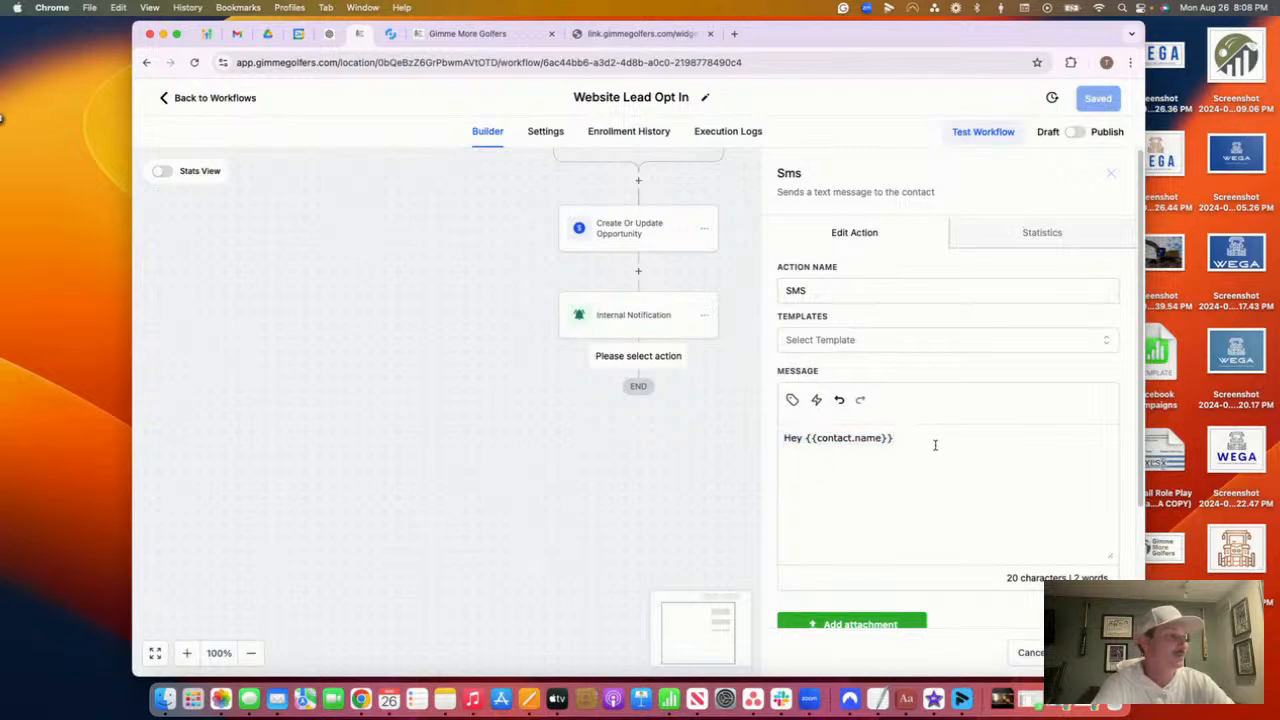
pyautogui.moveTo(935, 445); pyautogui.dragTo(802, 438)
pyautogui.press('BackSpace')
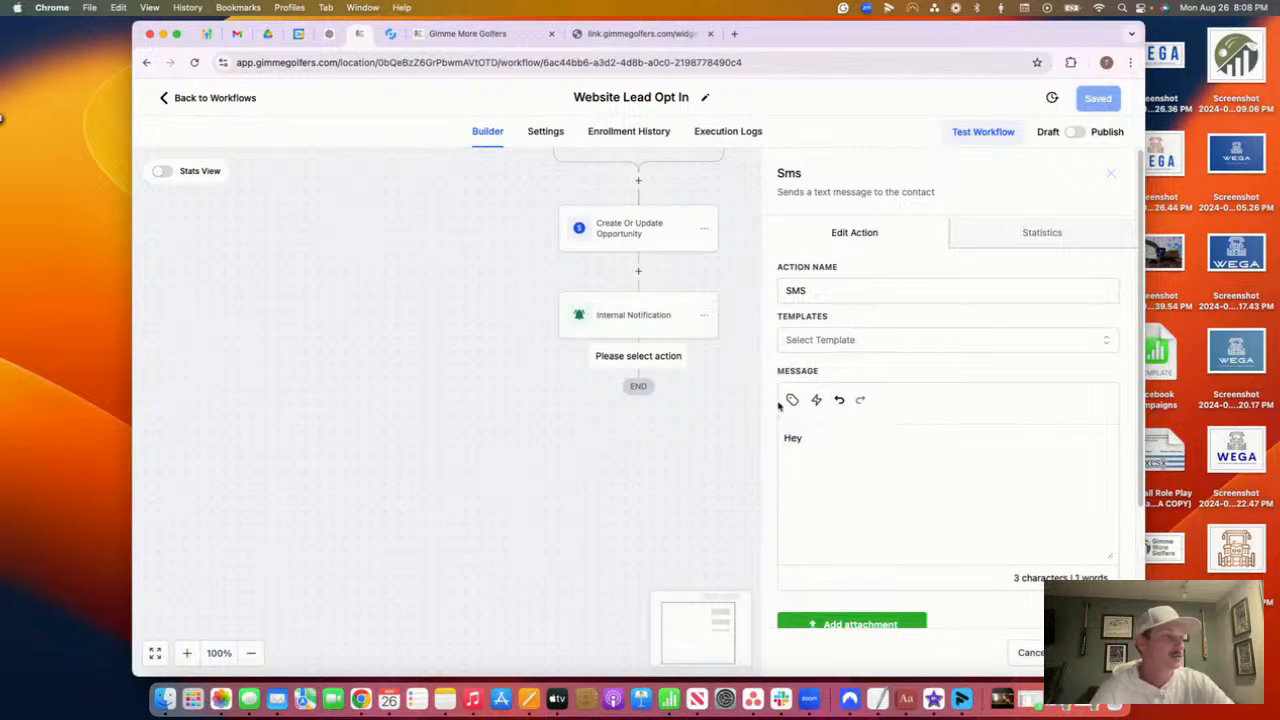
pyautogui.click(792, 399)
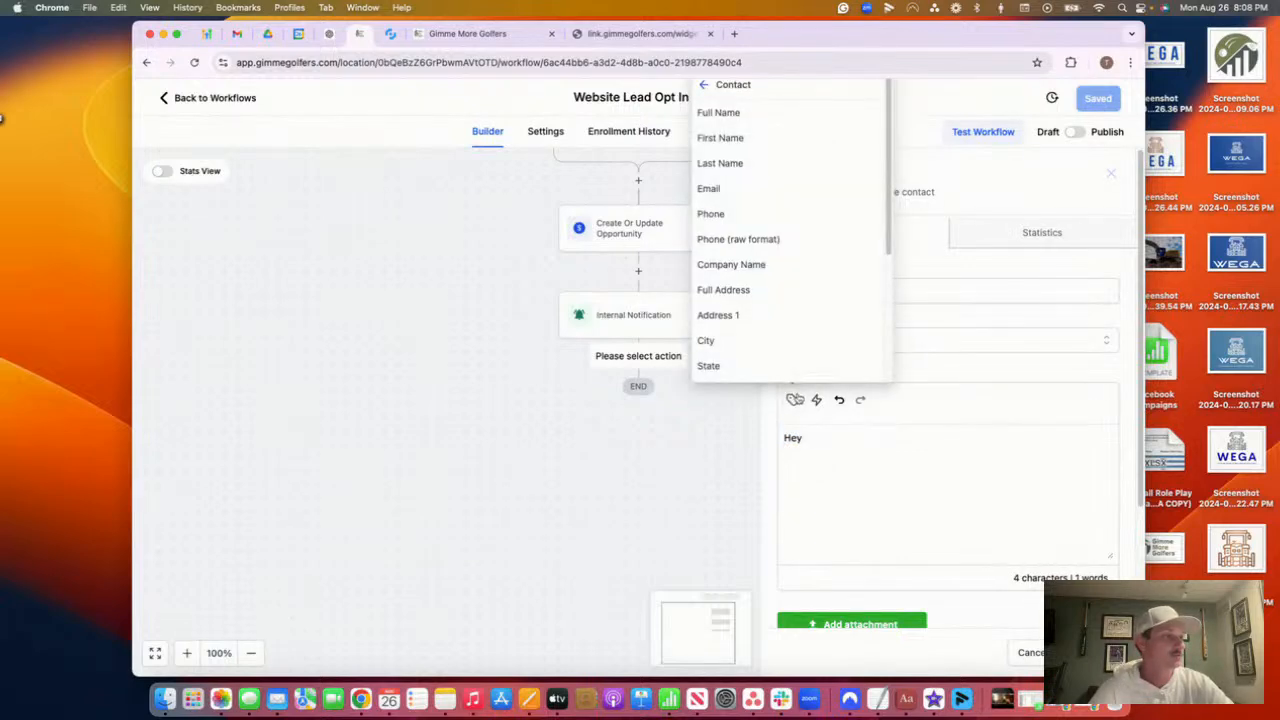
pyautogui.click(708, 85)
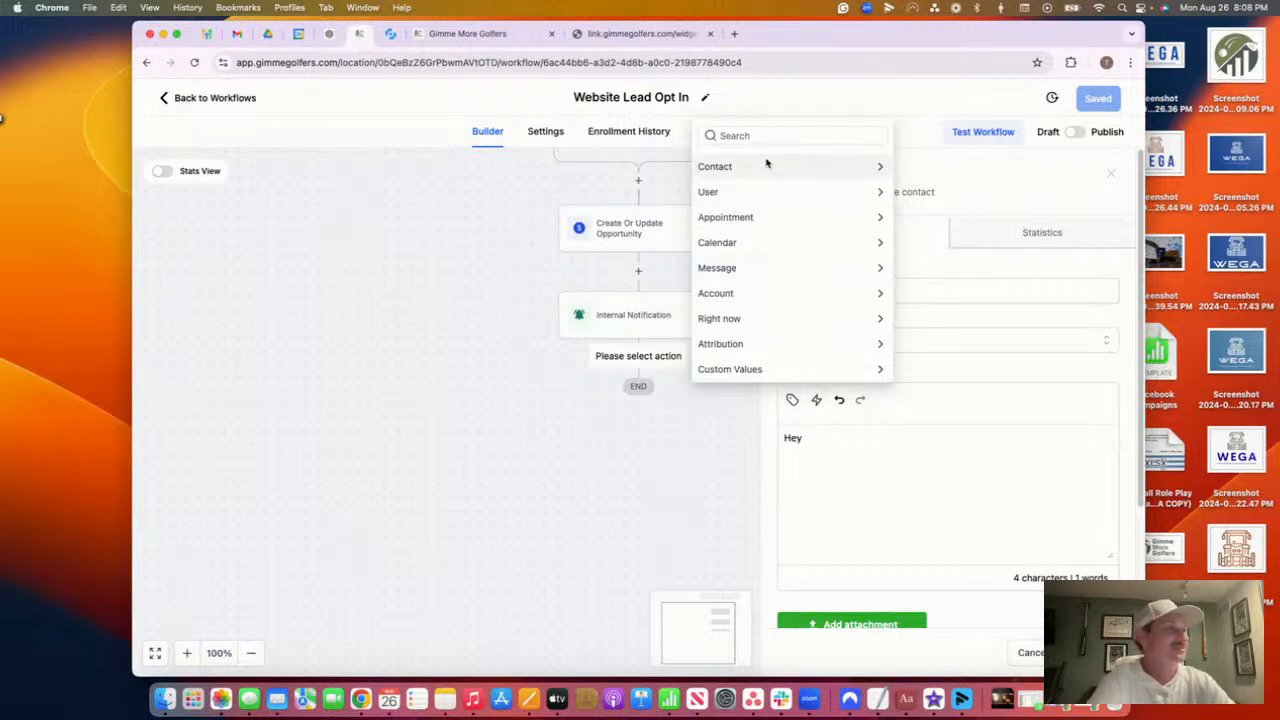
pyautogui.click(770, 168)
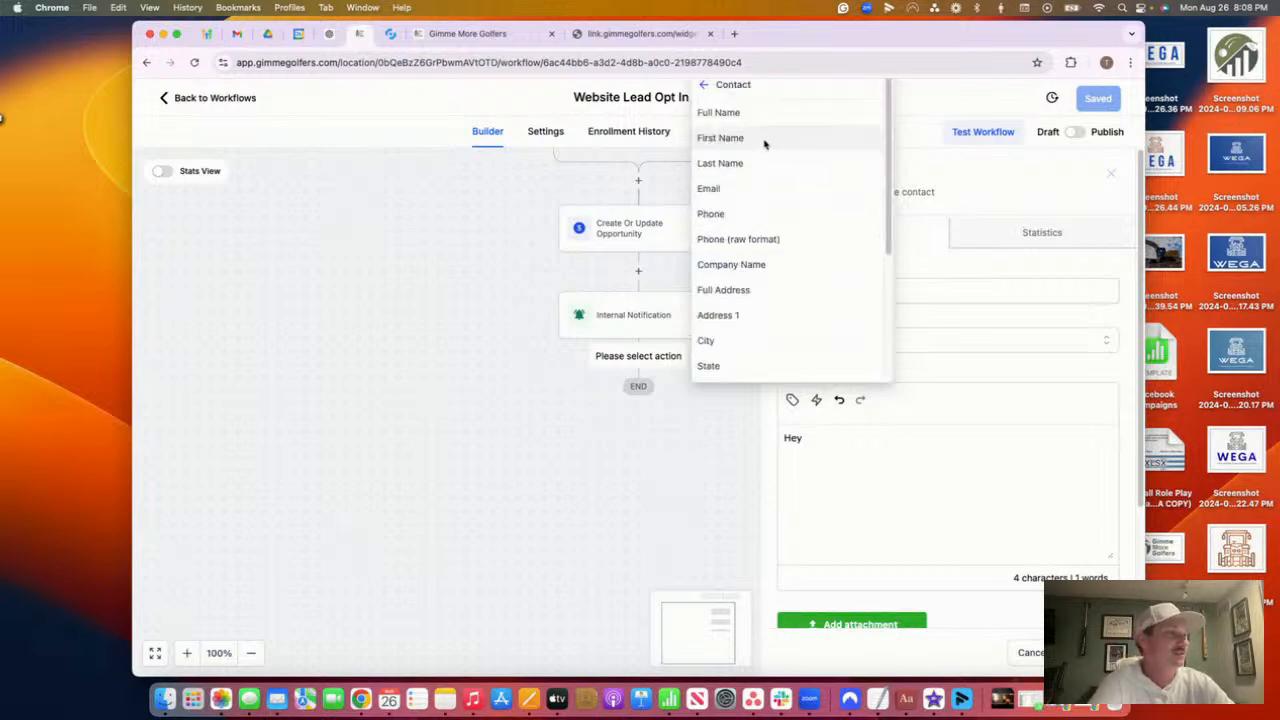
pyautogui.click(765, 141)
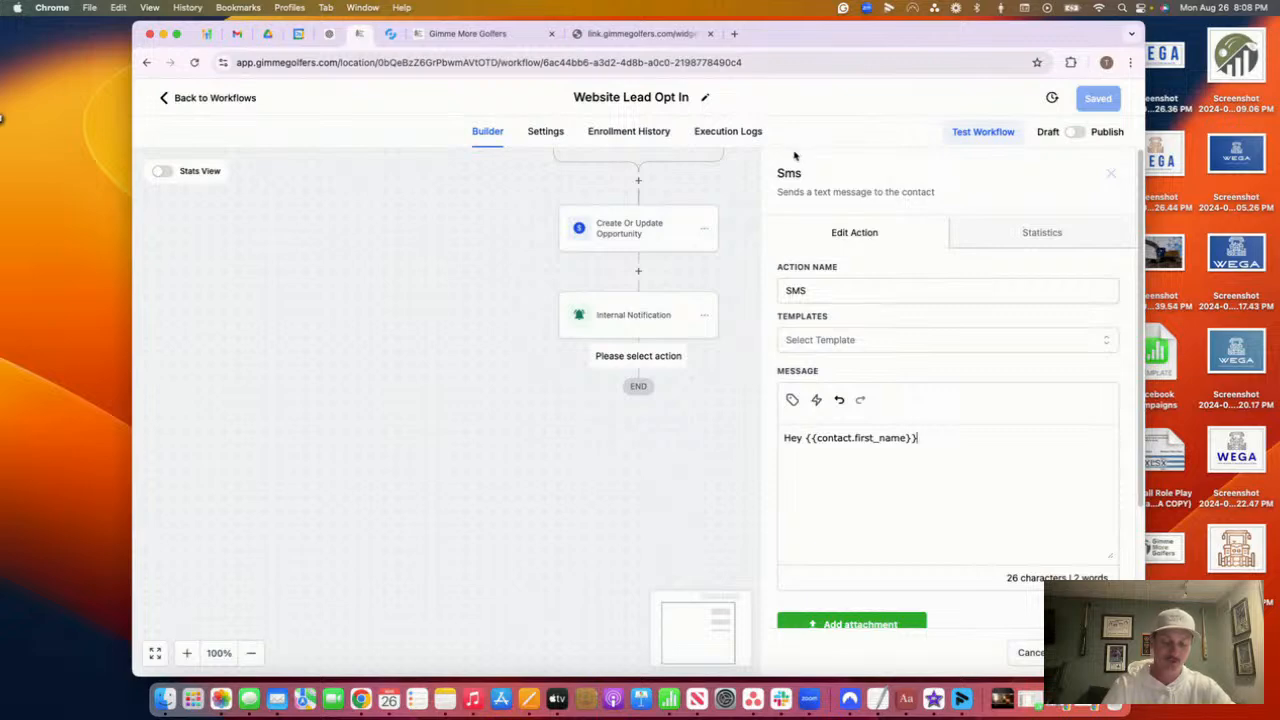
# Finish the SMS: ', thank you for reaching out… help with your golf performance.' and save it
pyautogui.write(',')
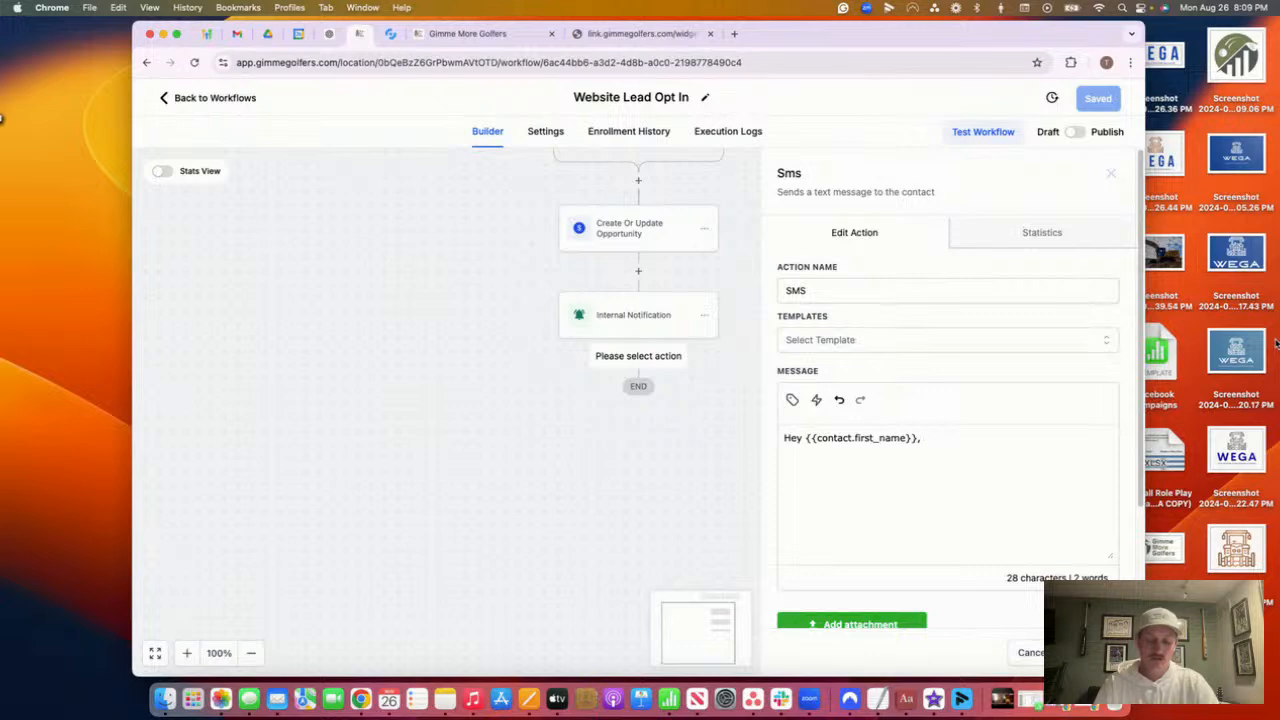
pyautogui.write('thank you ')
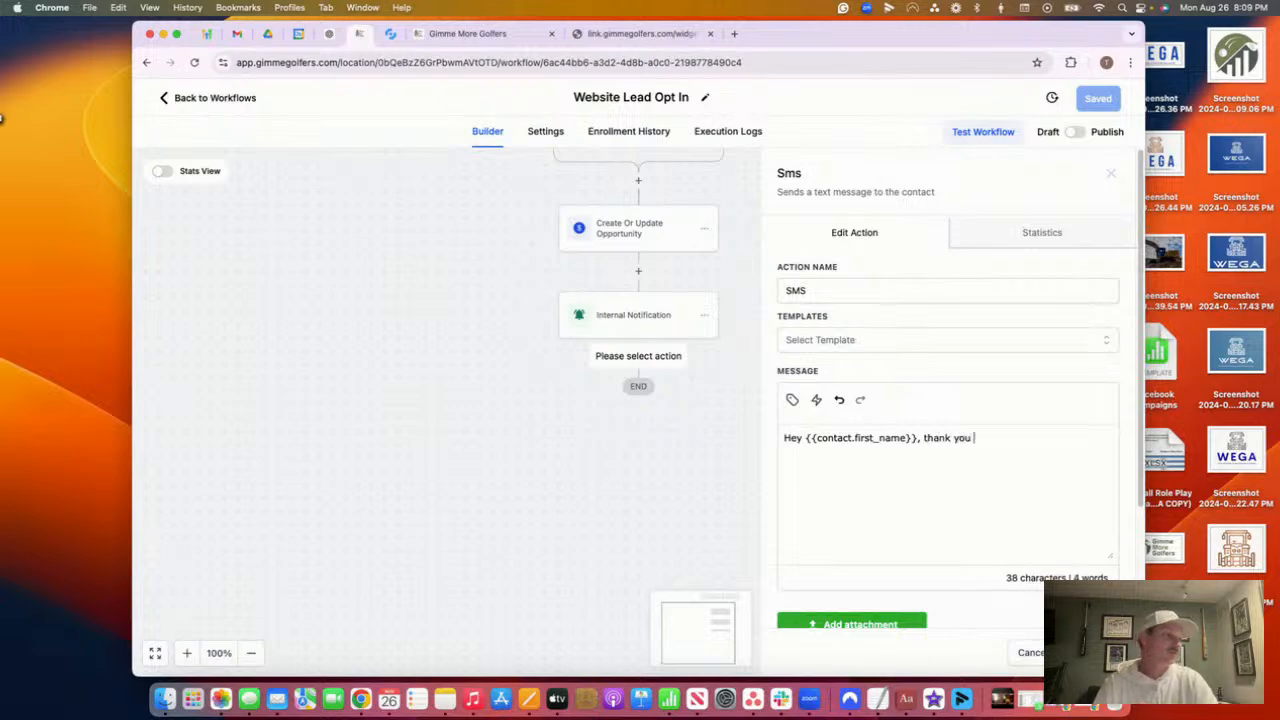
pyautogui.write('for reaching out ')
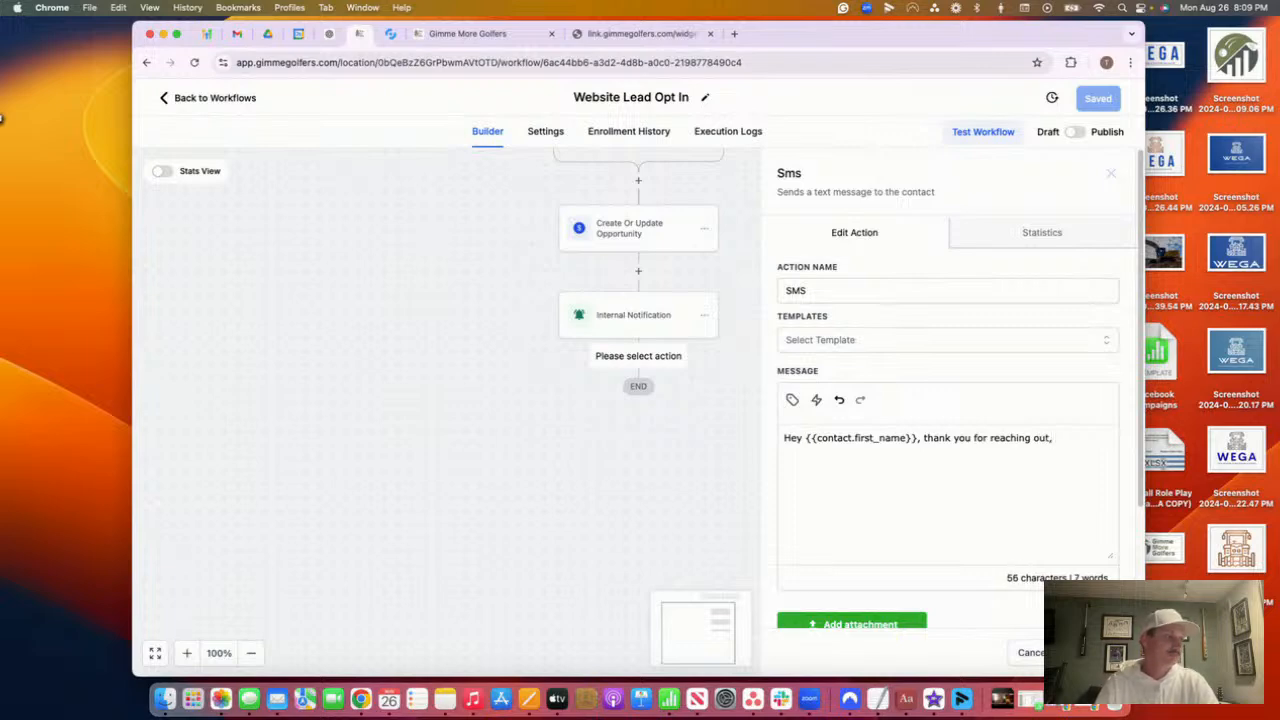
pyautogui.write(' we will giv')
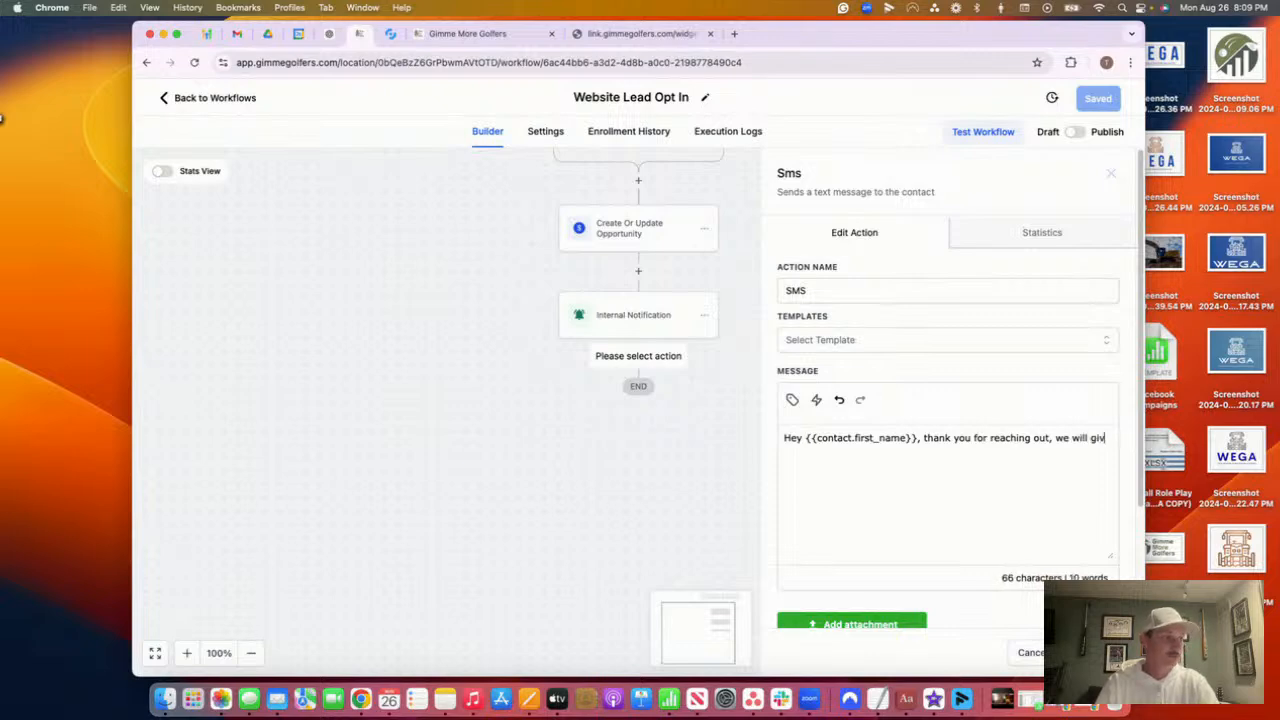
pyautogui.write('e you a call to d')
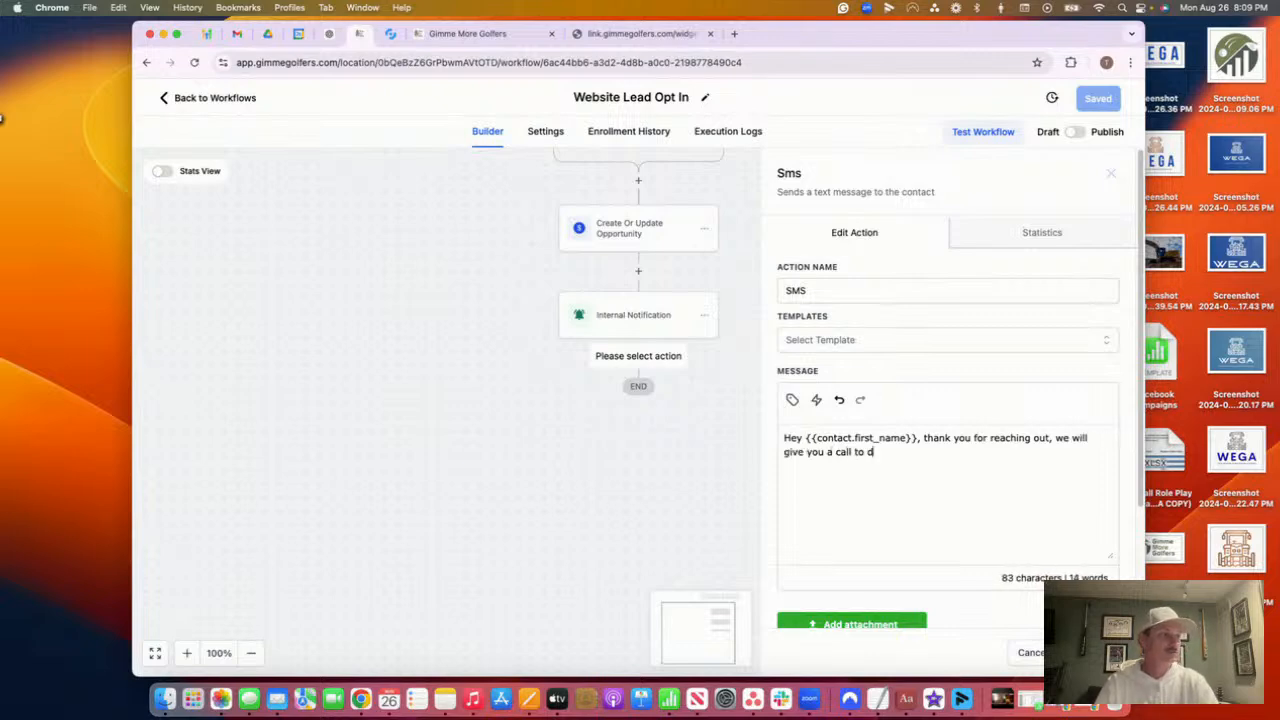
pyautogui.write('iscuss')
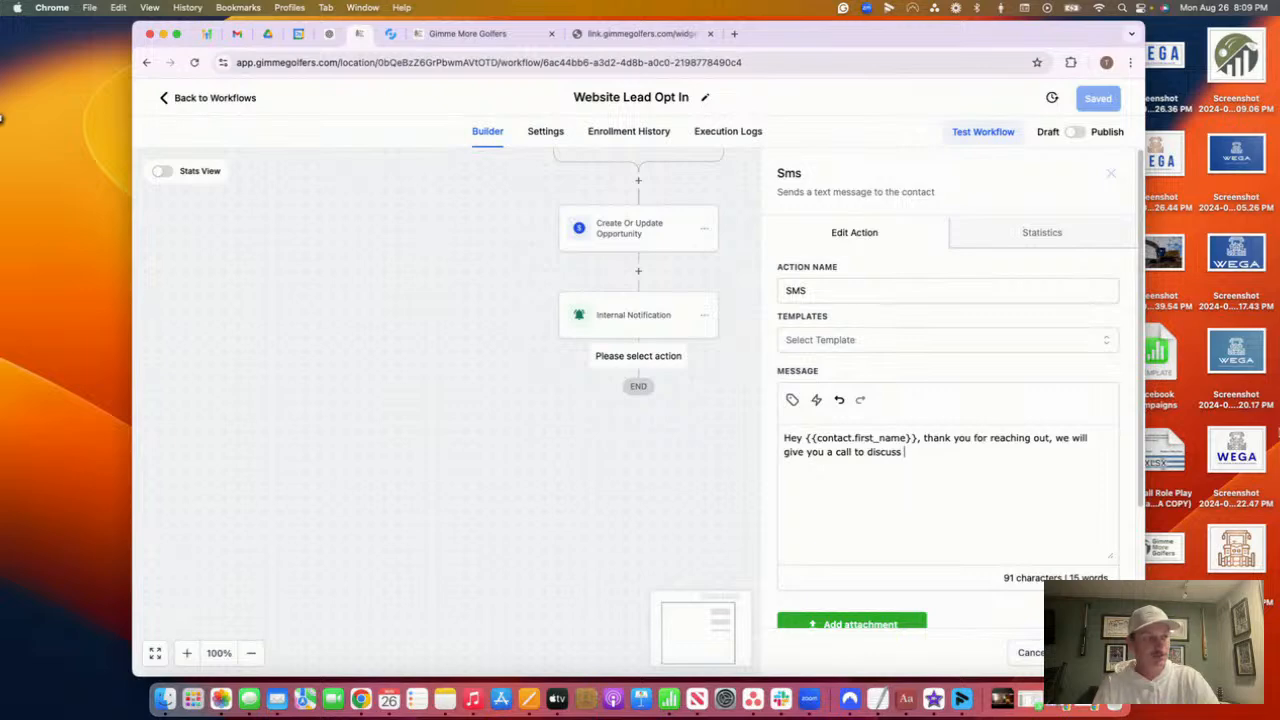
pyautogui.write('how we m')
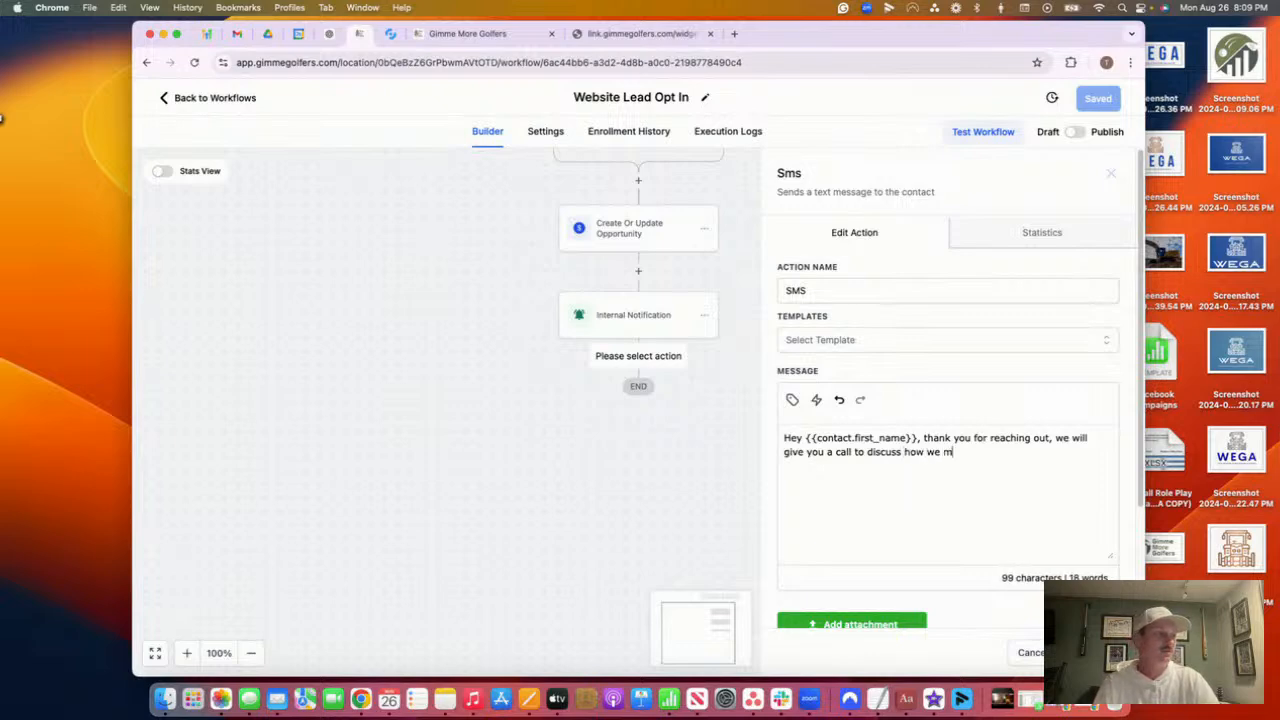
pyautogui.write('ay be able ')
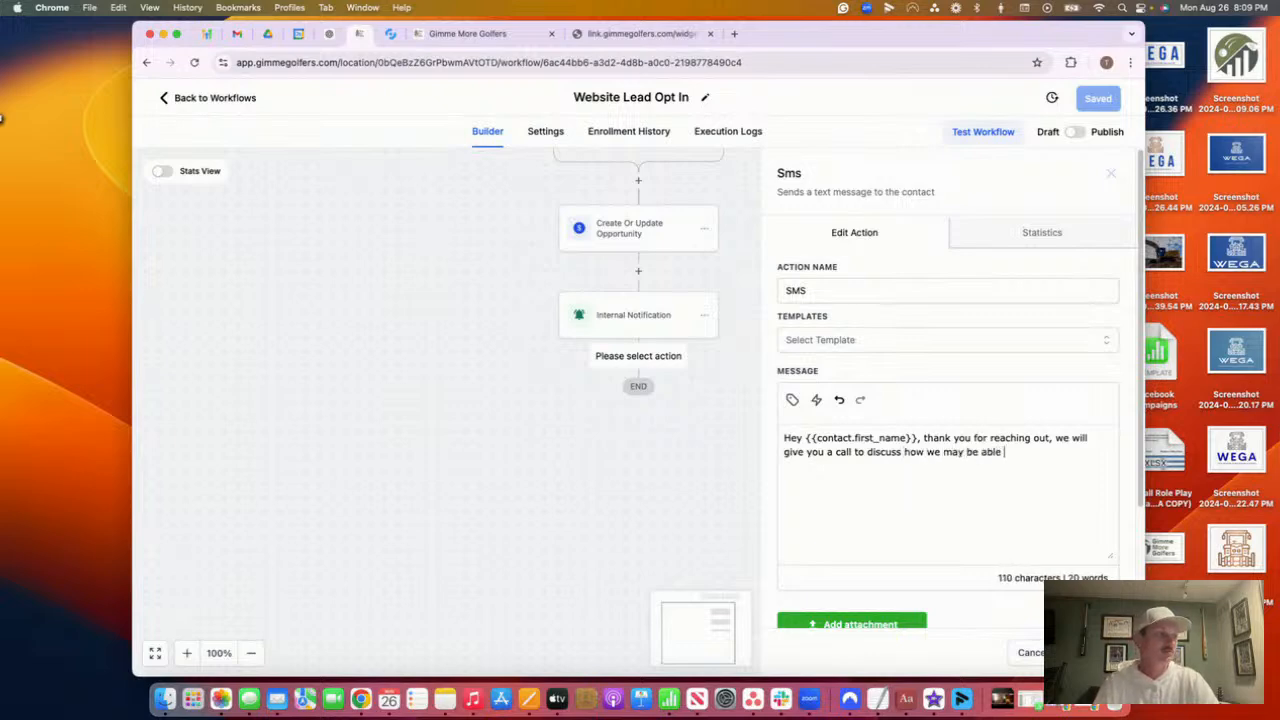
pyautogui.write('to help y')
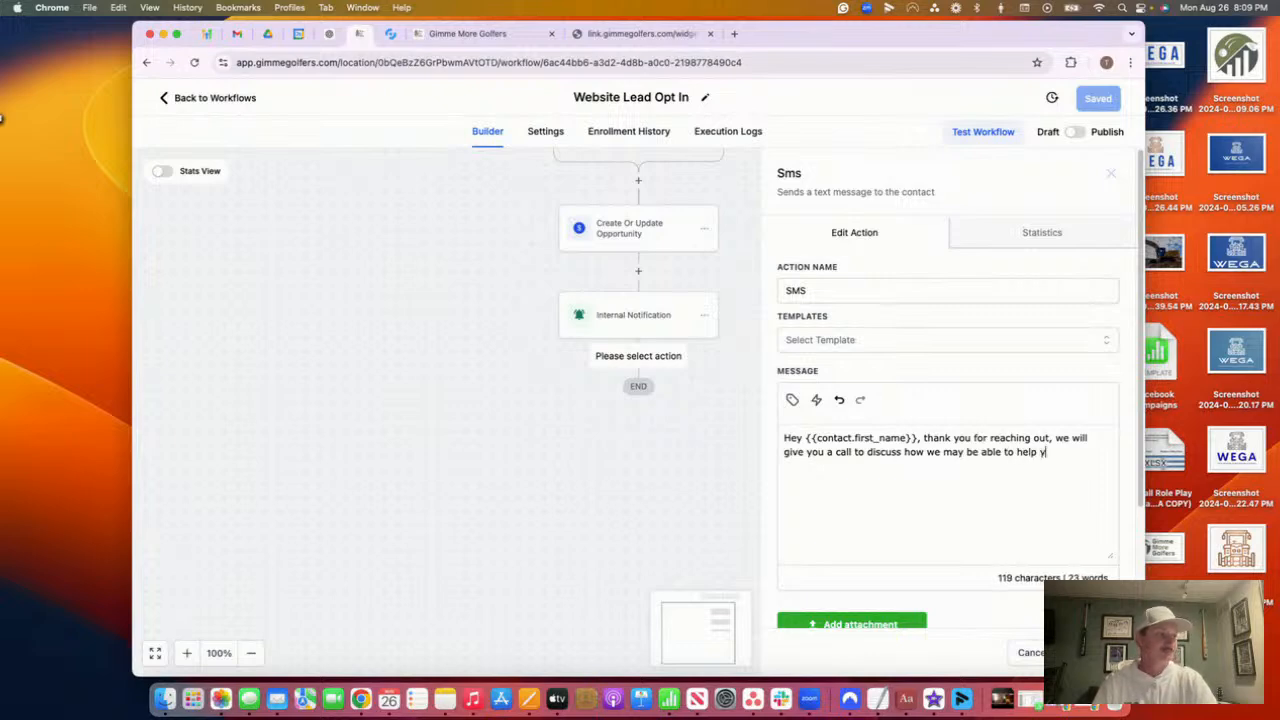
pyautogui.press('BackSpace')
pyautogui.write('with your ')
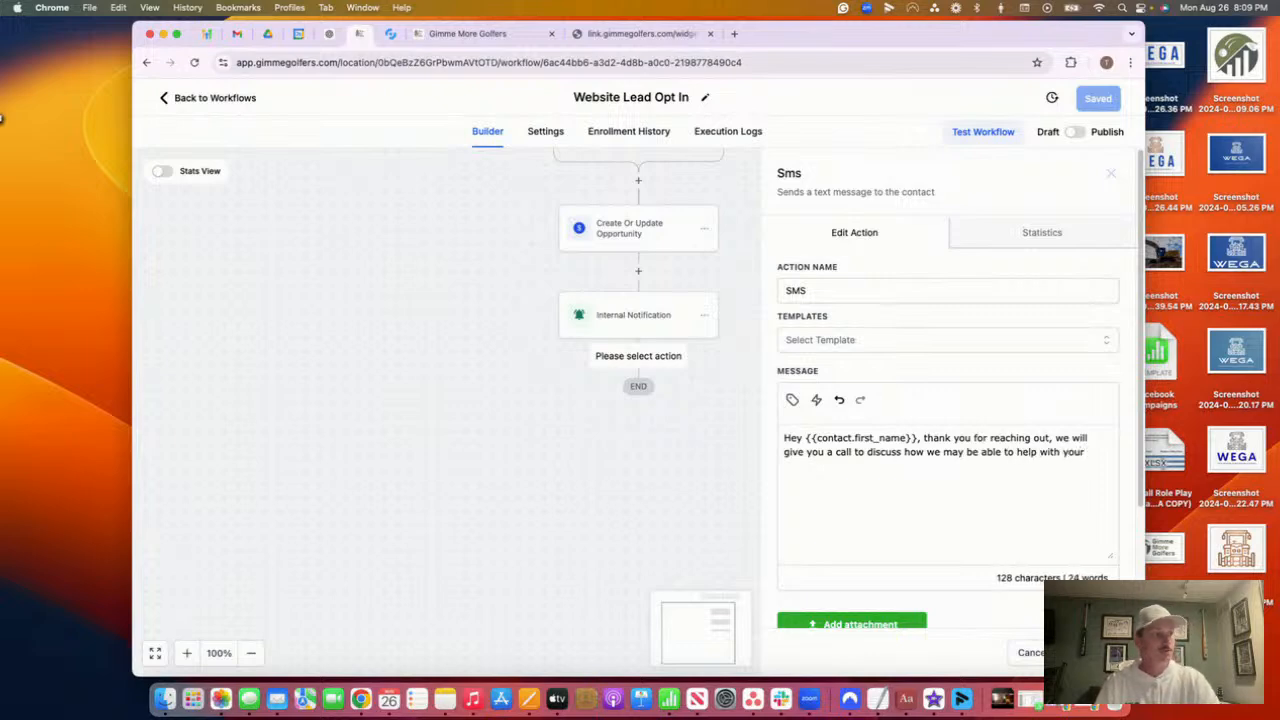
pyautogui.write('golf perfor')
pyautogui.write('mance.')
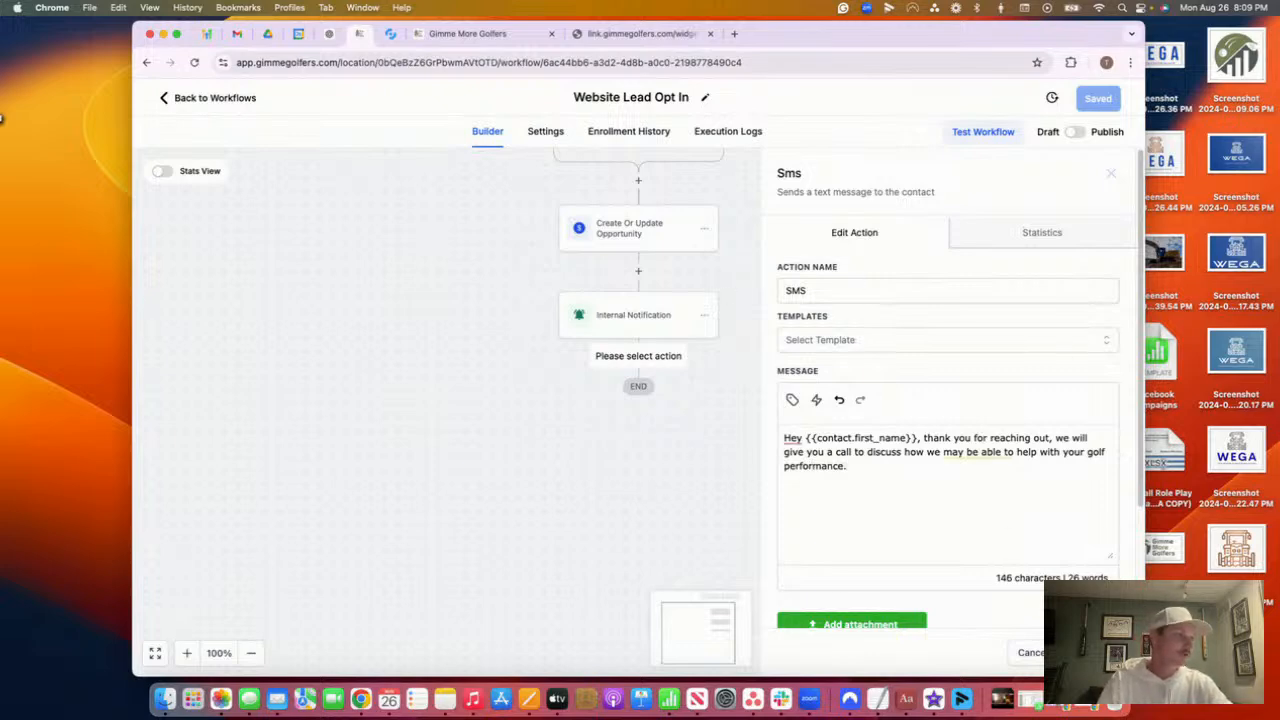
pyautogui.click(1090, 652)
# Add a Send SMS step after Internal Notification starting 'Hey {{First Name}}, is'
pyautogui.click(639, 358)
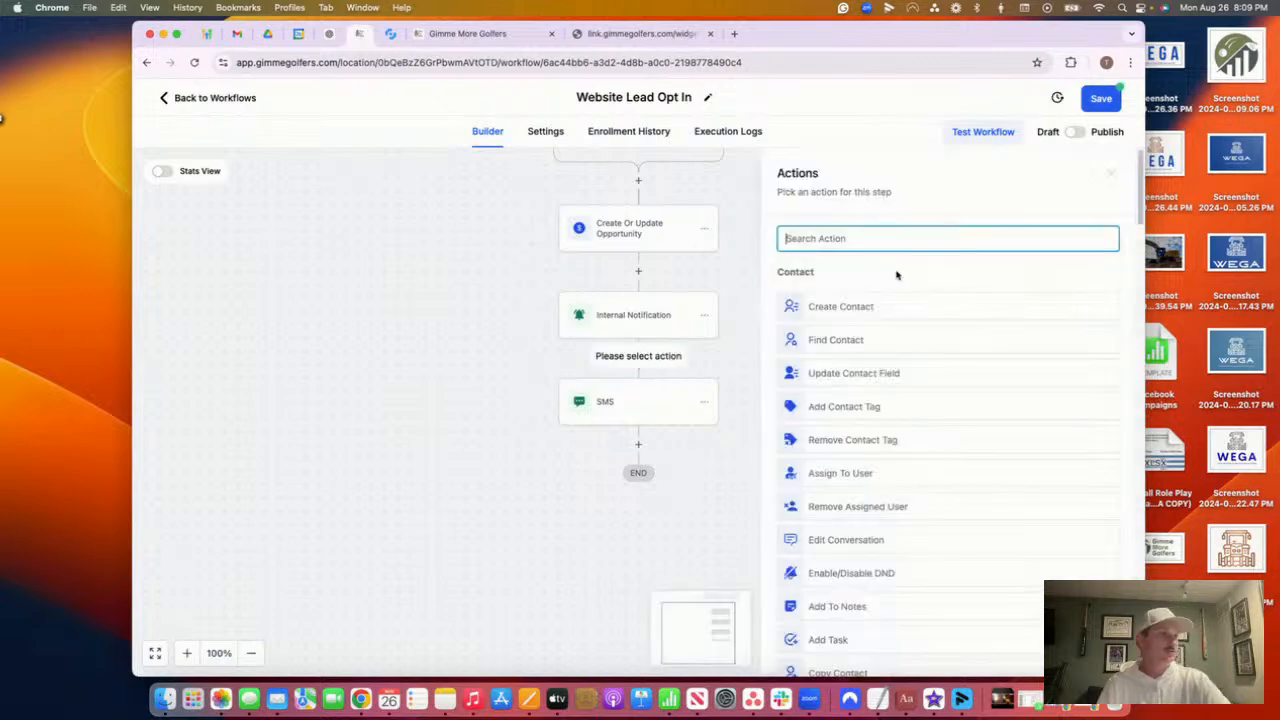
pyautogui.write('sms')
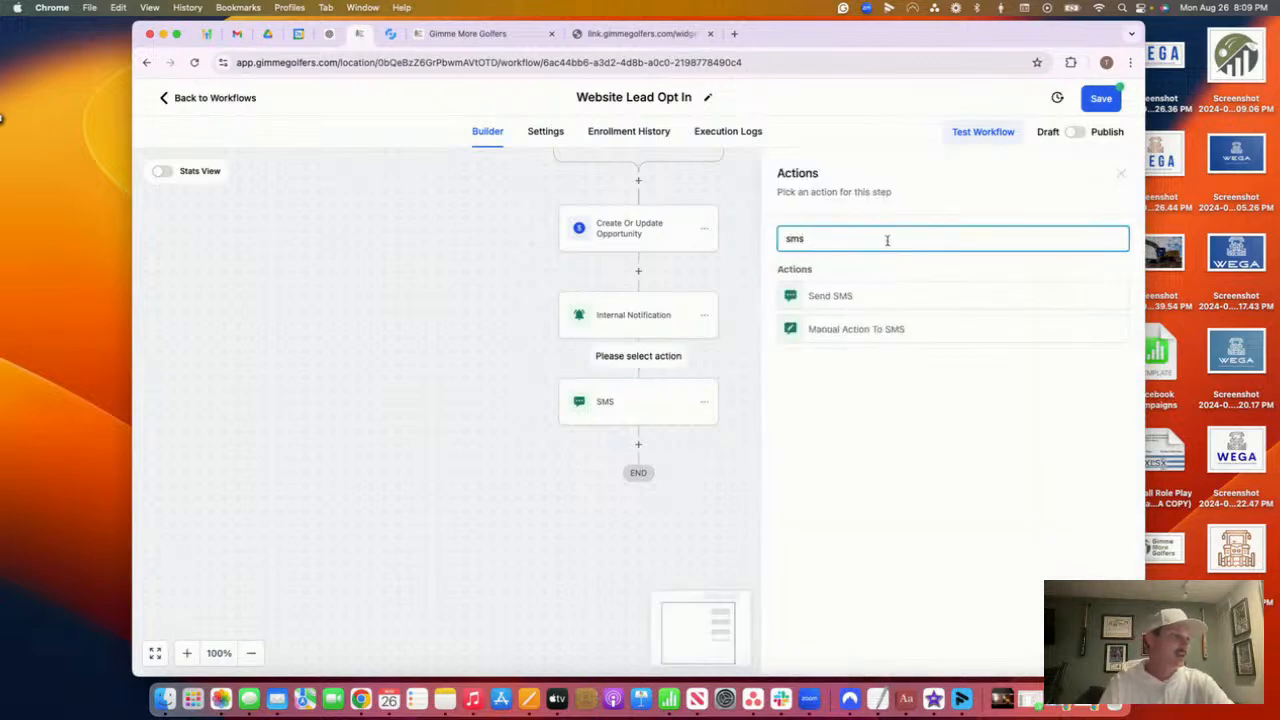
pyautogui.click(817, 295)
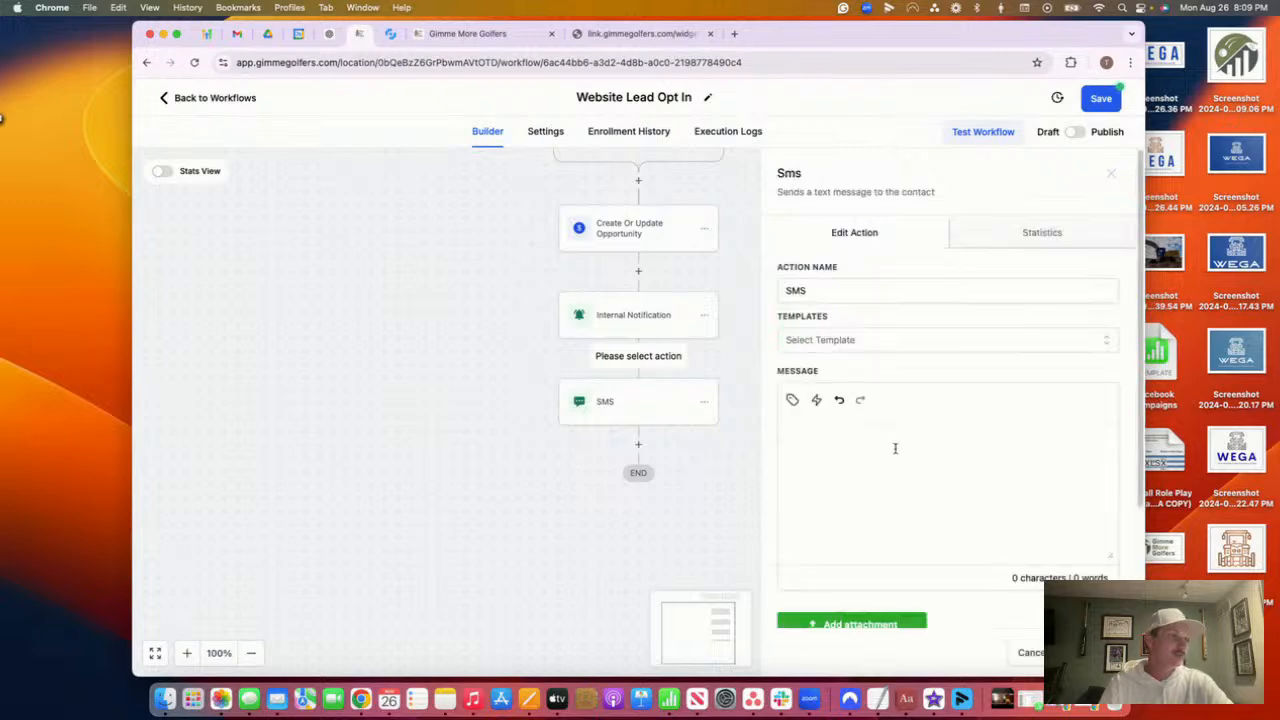
pyautogui.click(813, 403)
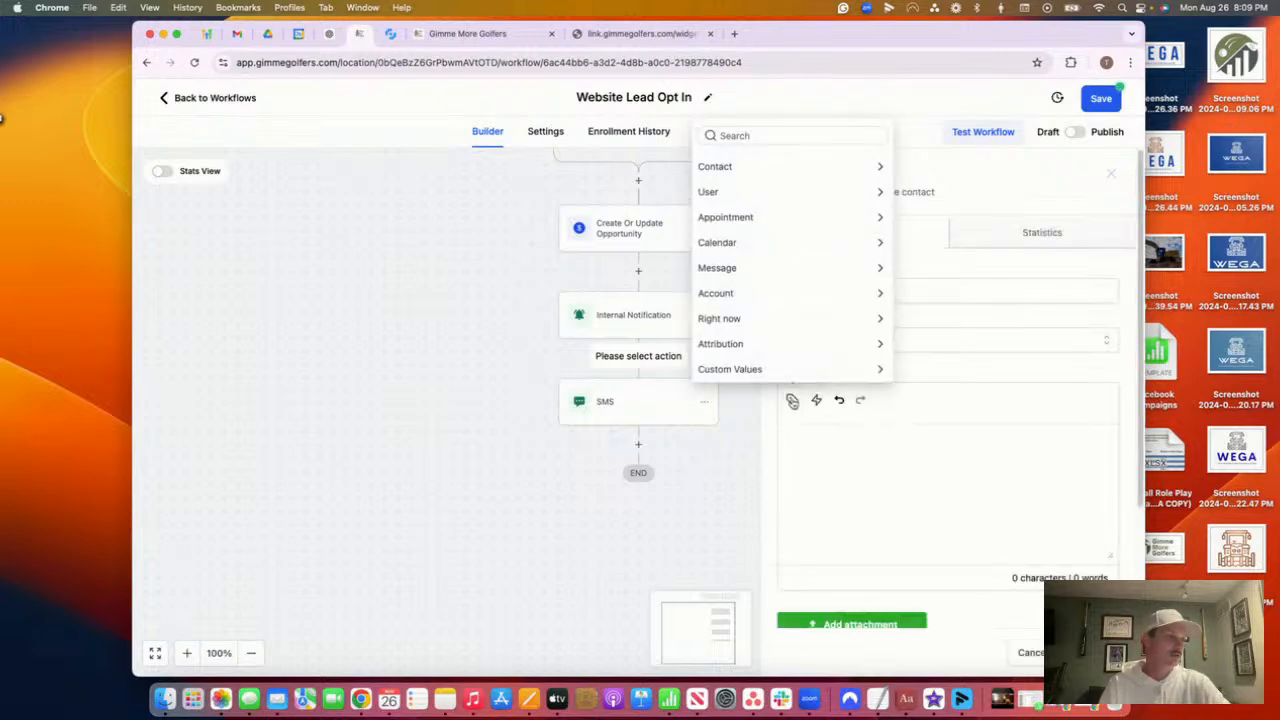
pyautogui.click(737, 166)
pyautogui.click(722, 137)
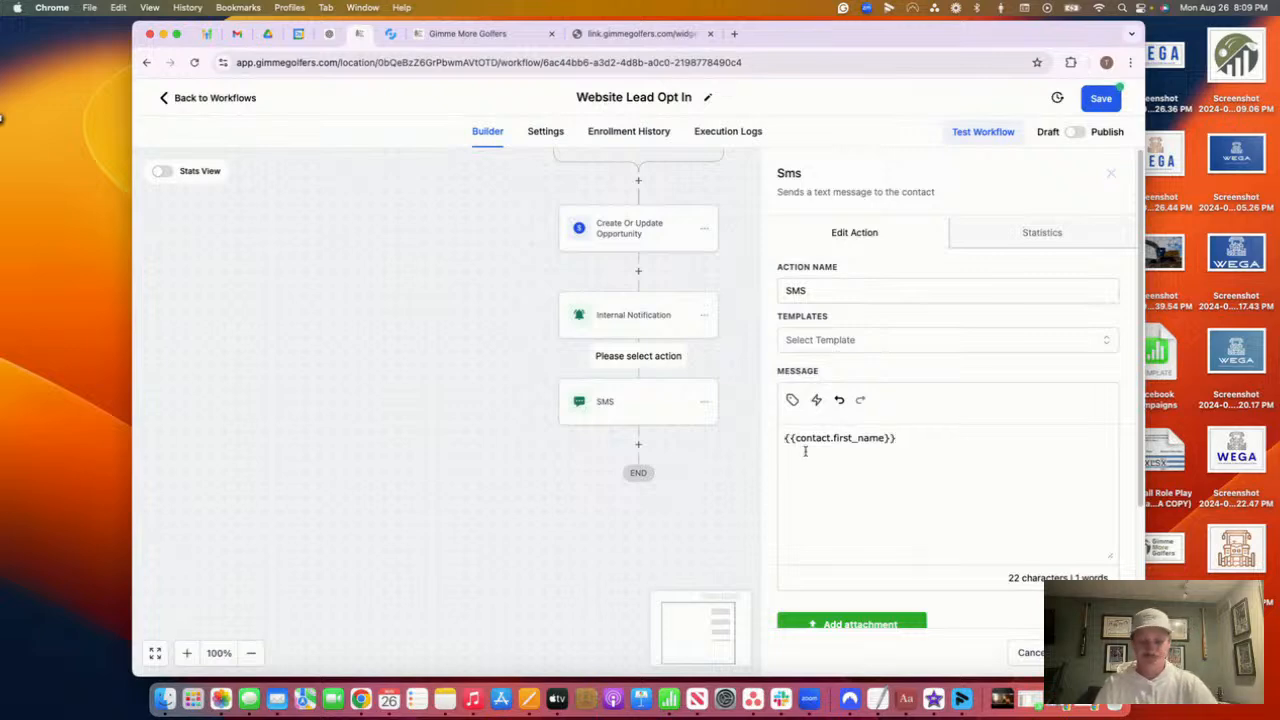
pyautogui.write('Hey ')
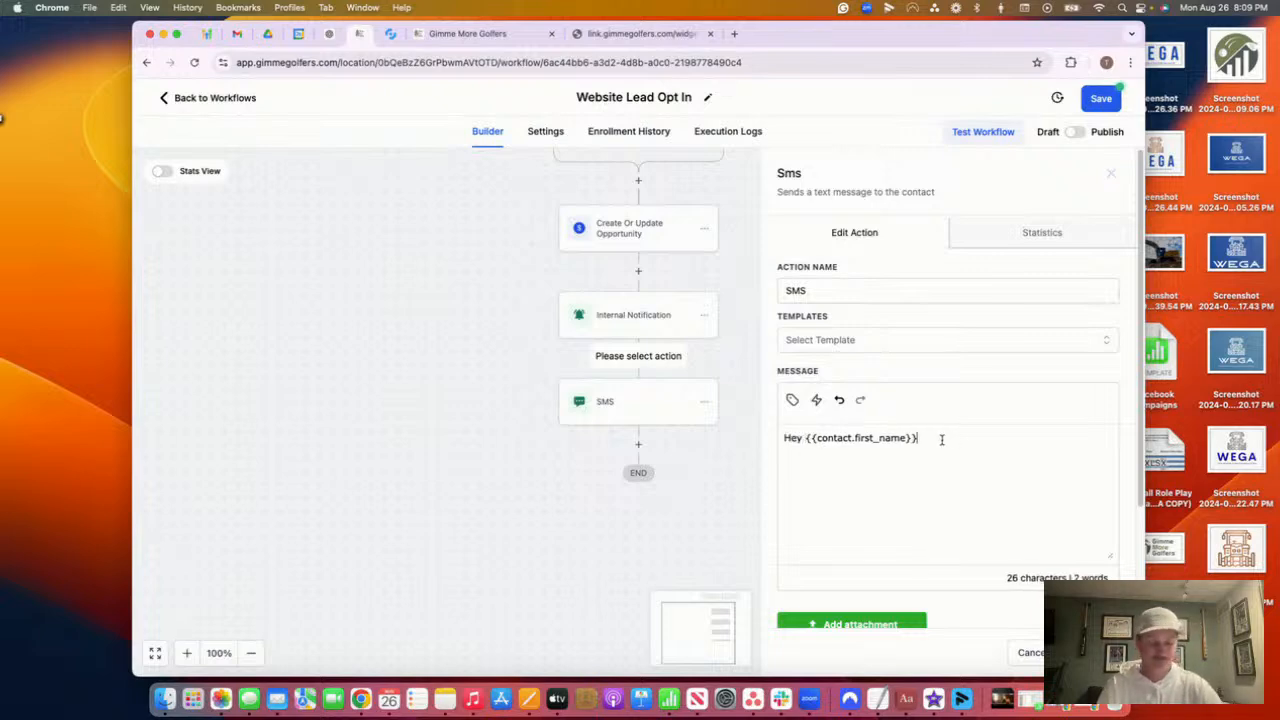
pyautogui.write(',')
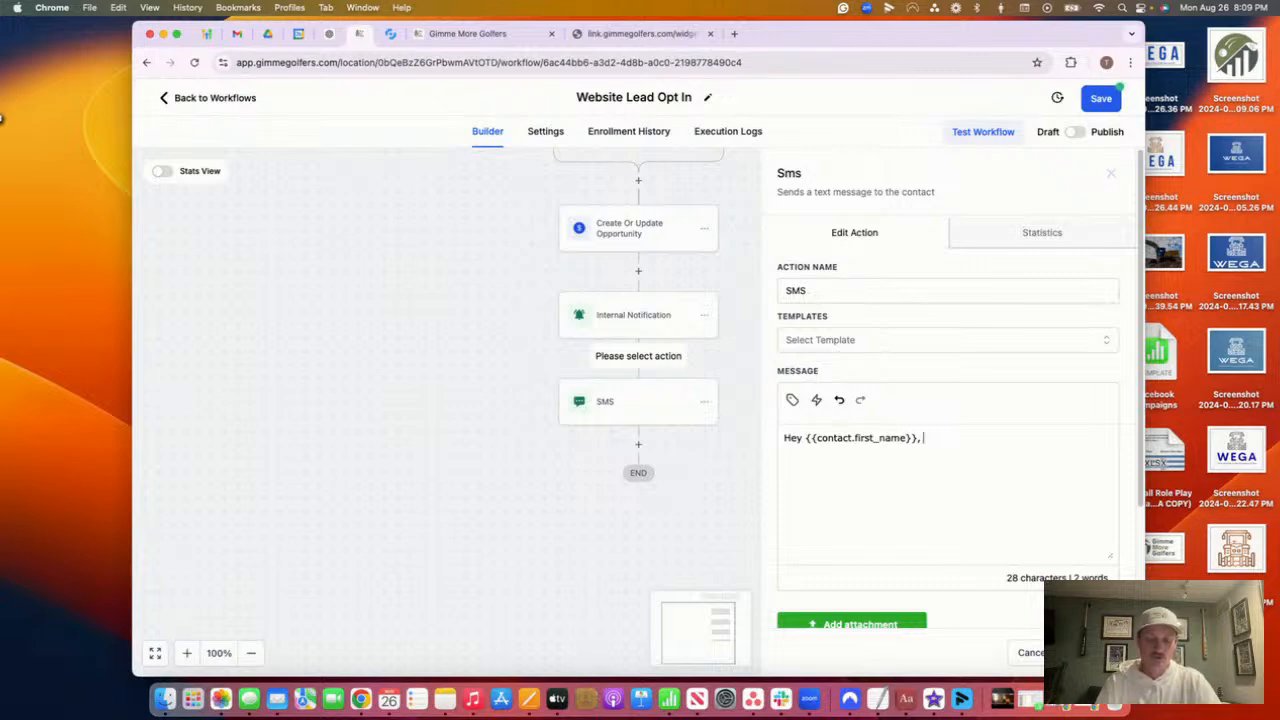
pyautogui.write(' is')
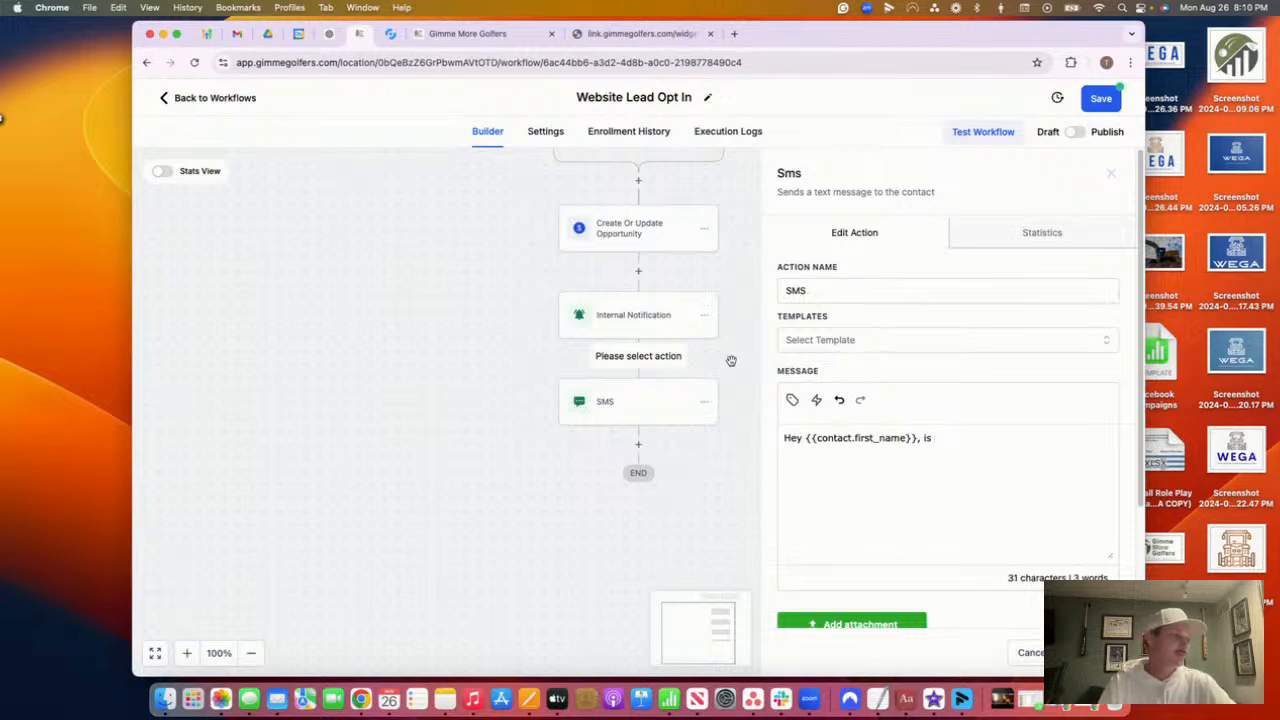
# Insert the contact's email, then write 'the best way to contact you? I have a program for 5 minutes a day... help with XYZ'
pyautogui.click(792, 399)
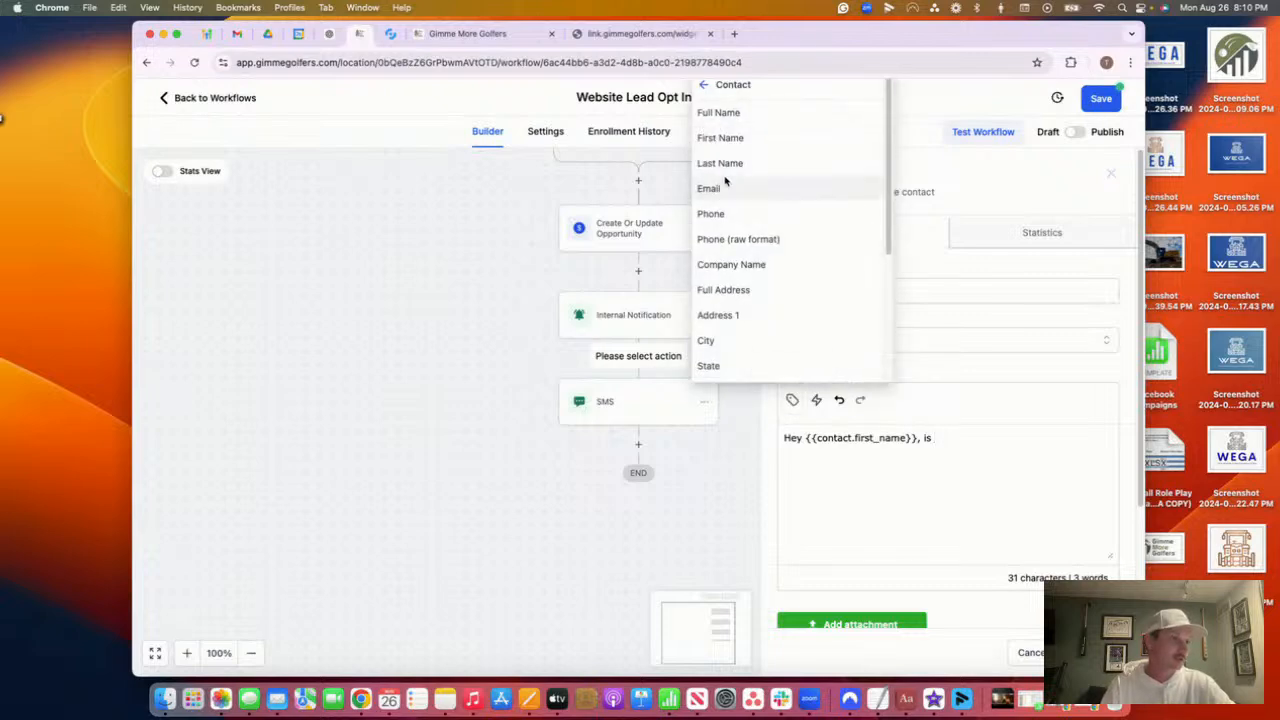
pyautogui.click(726, 188)
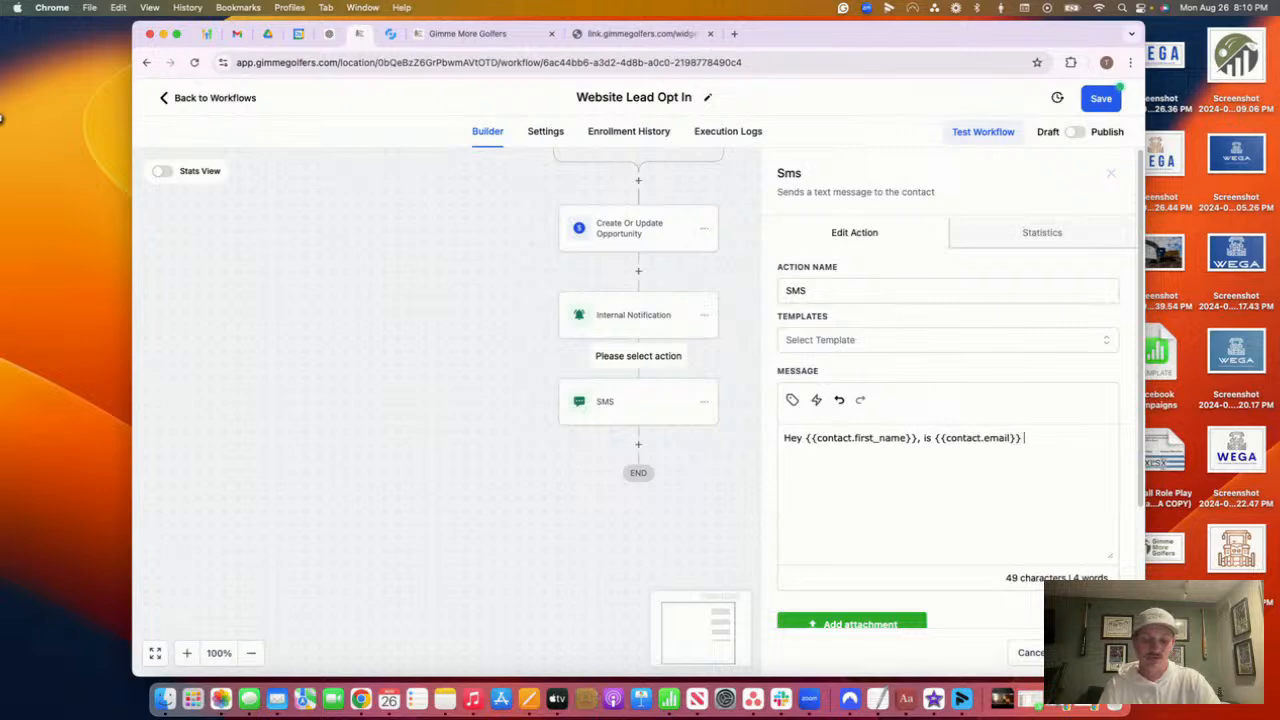
pyautogui.write('the ')
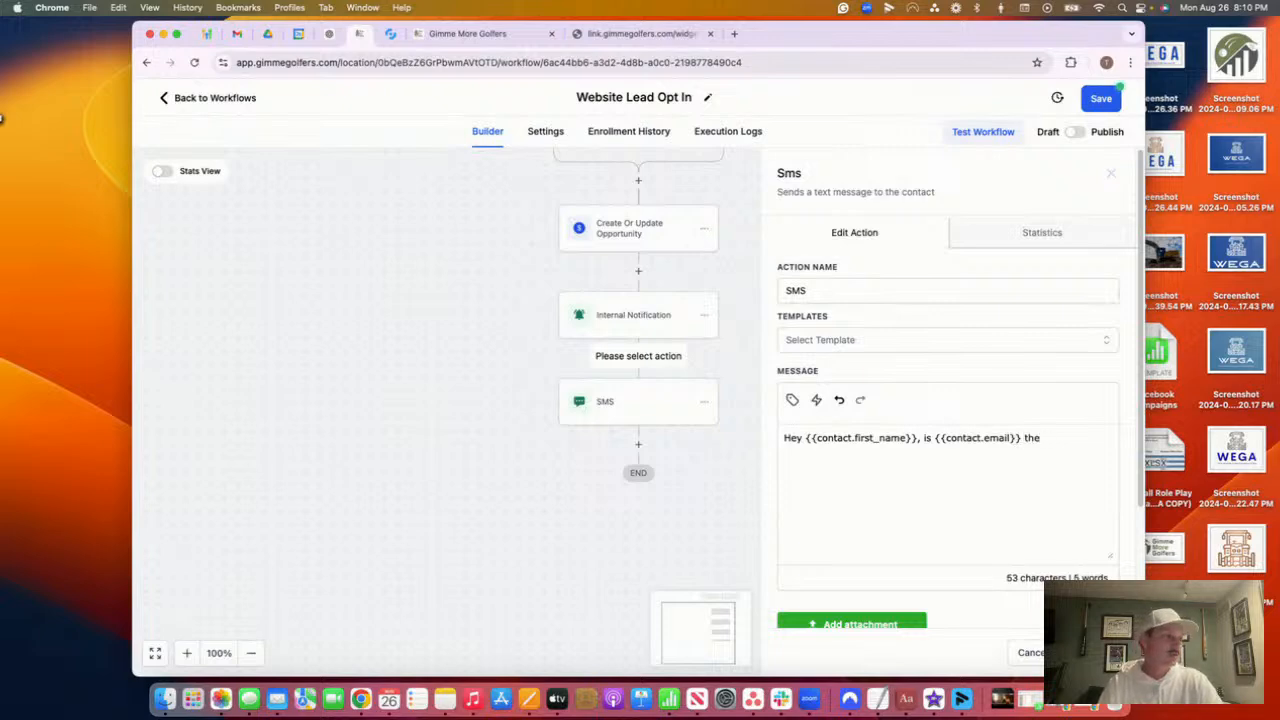
pyautogui.write('best way to ')
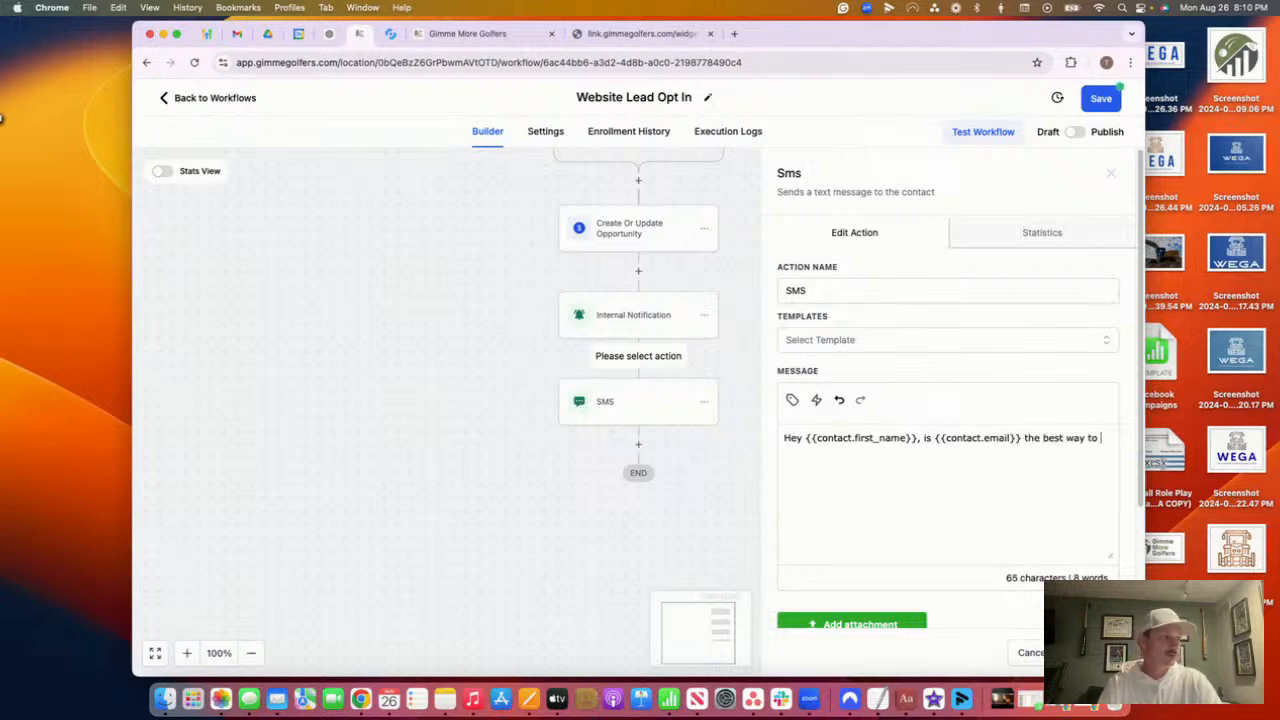
pyautogui.write('contact you? ')
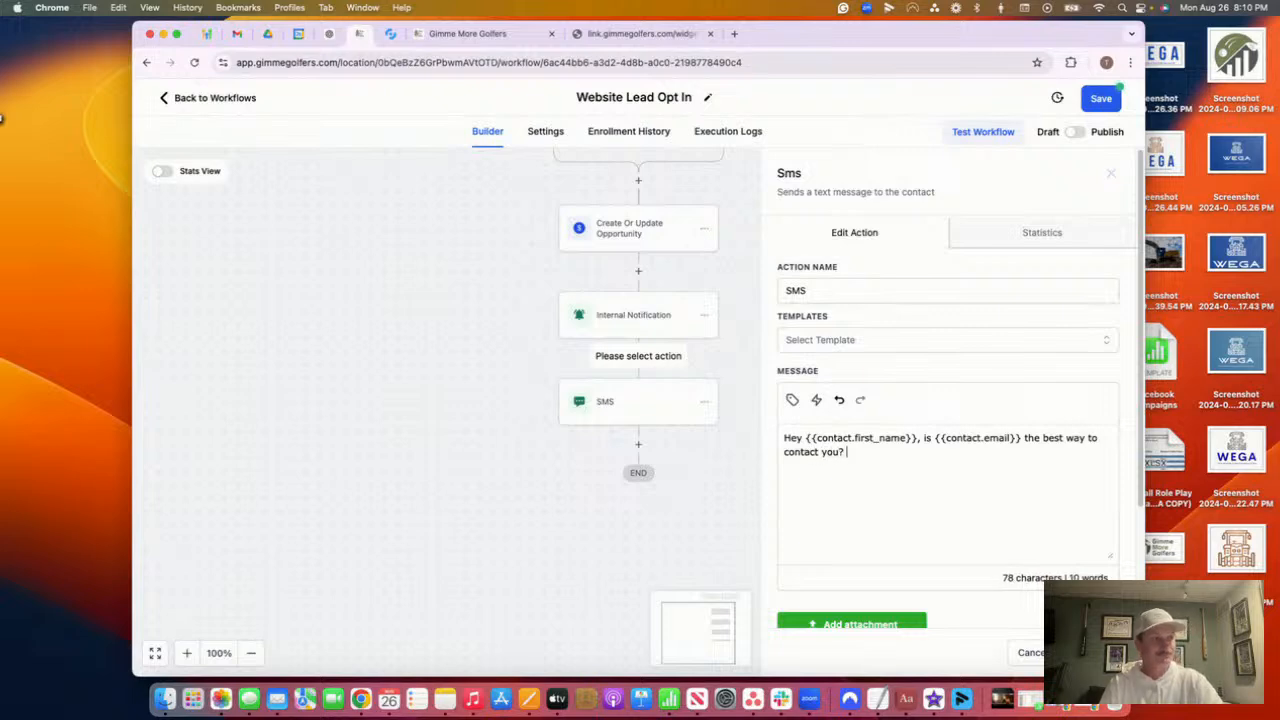
pyautogui.write('I hav')
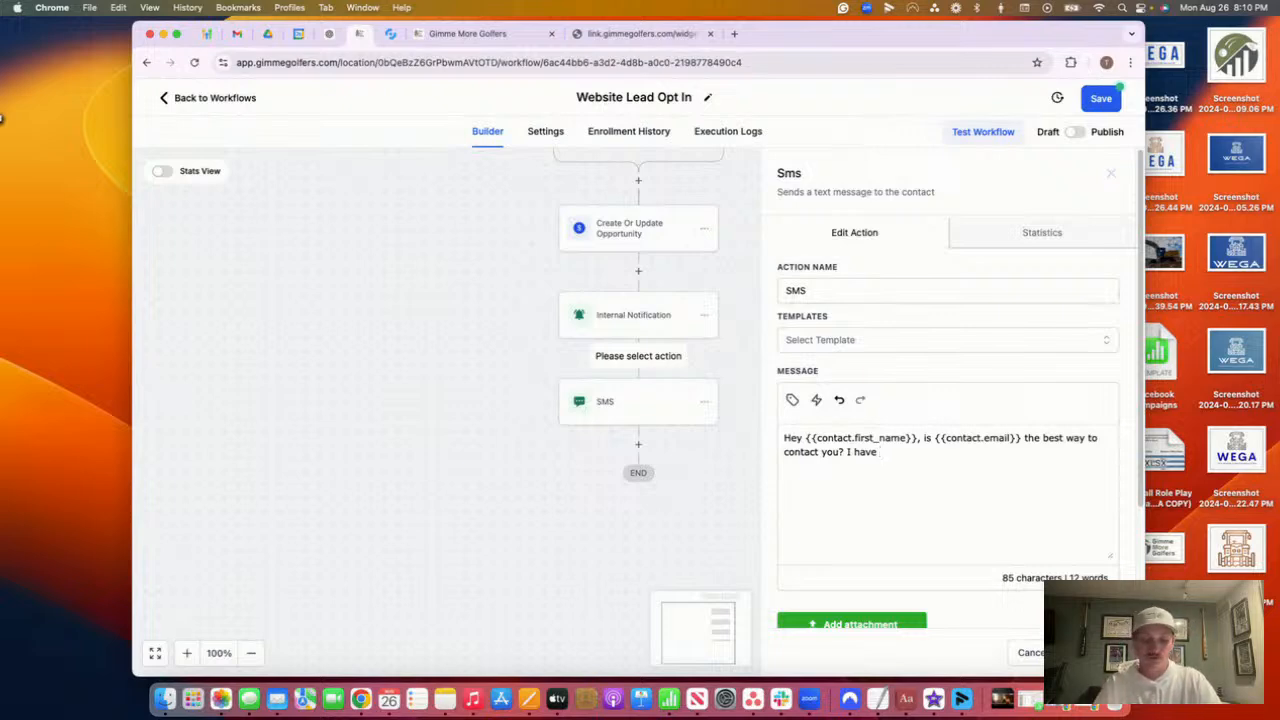
pyautogui.write('e a ')
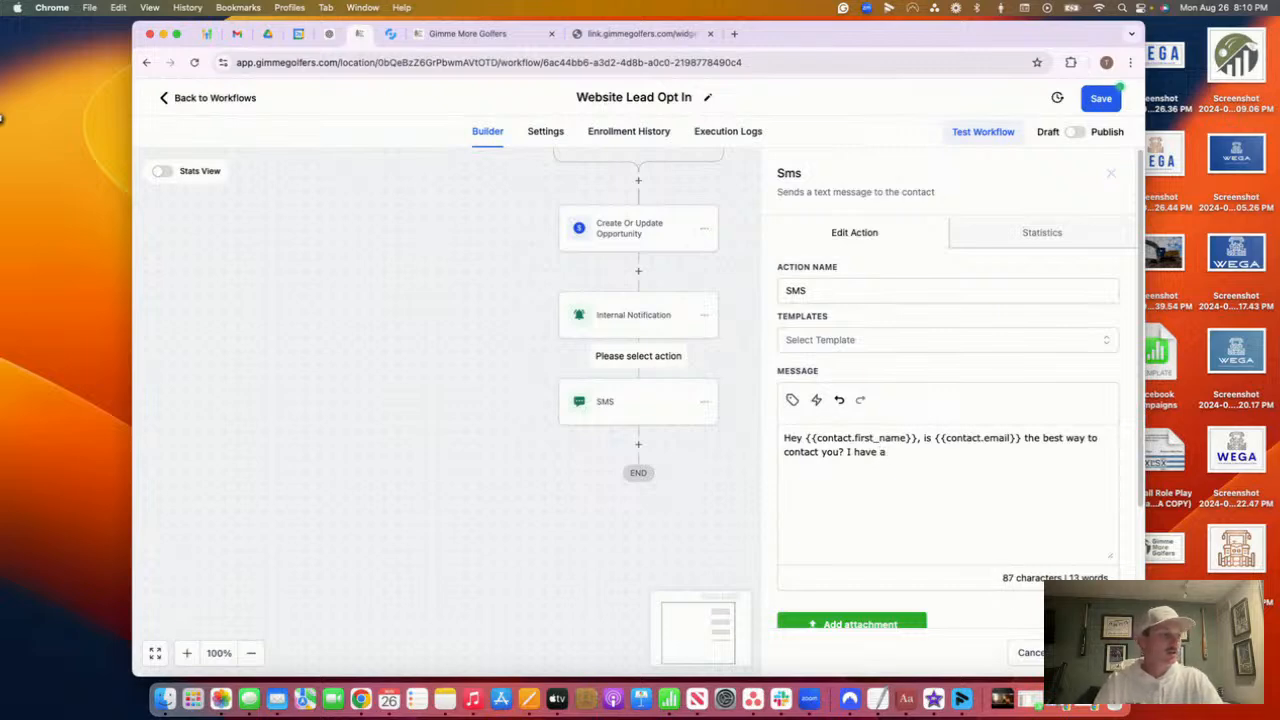
pyautogui.write('program for')
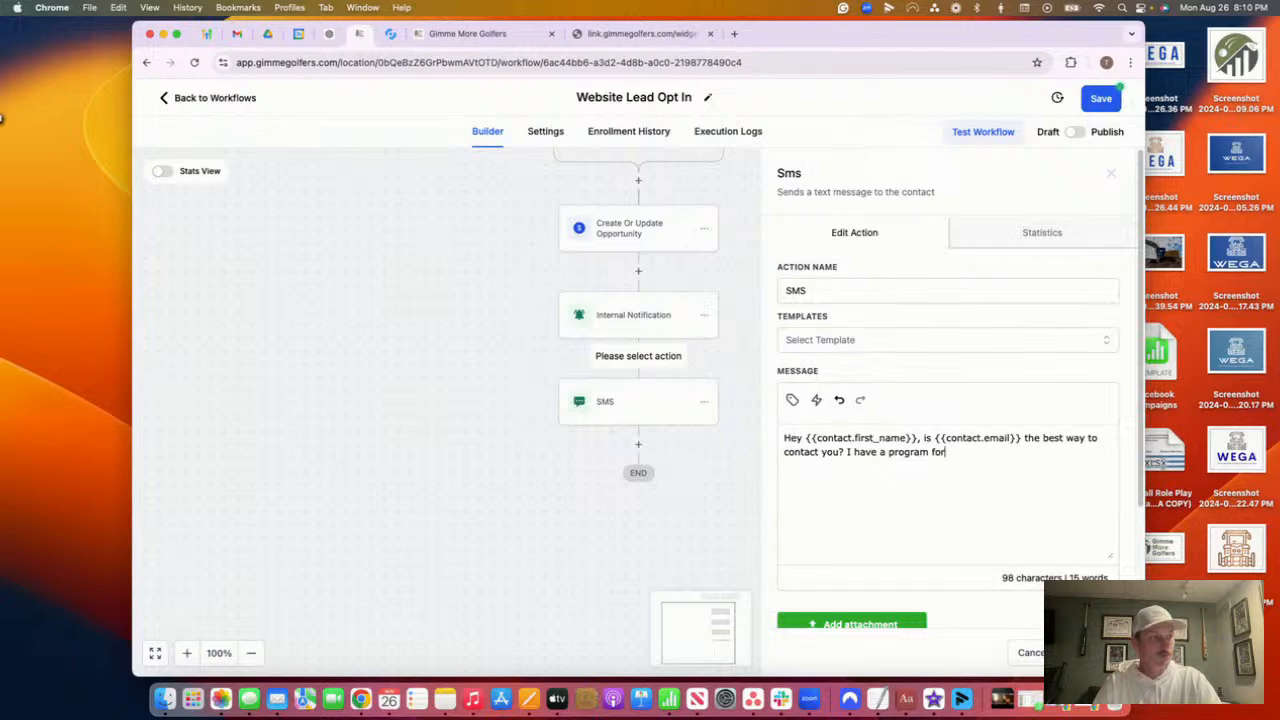
pyautogui.write(' 5 minutes a day ')
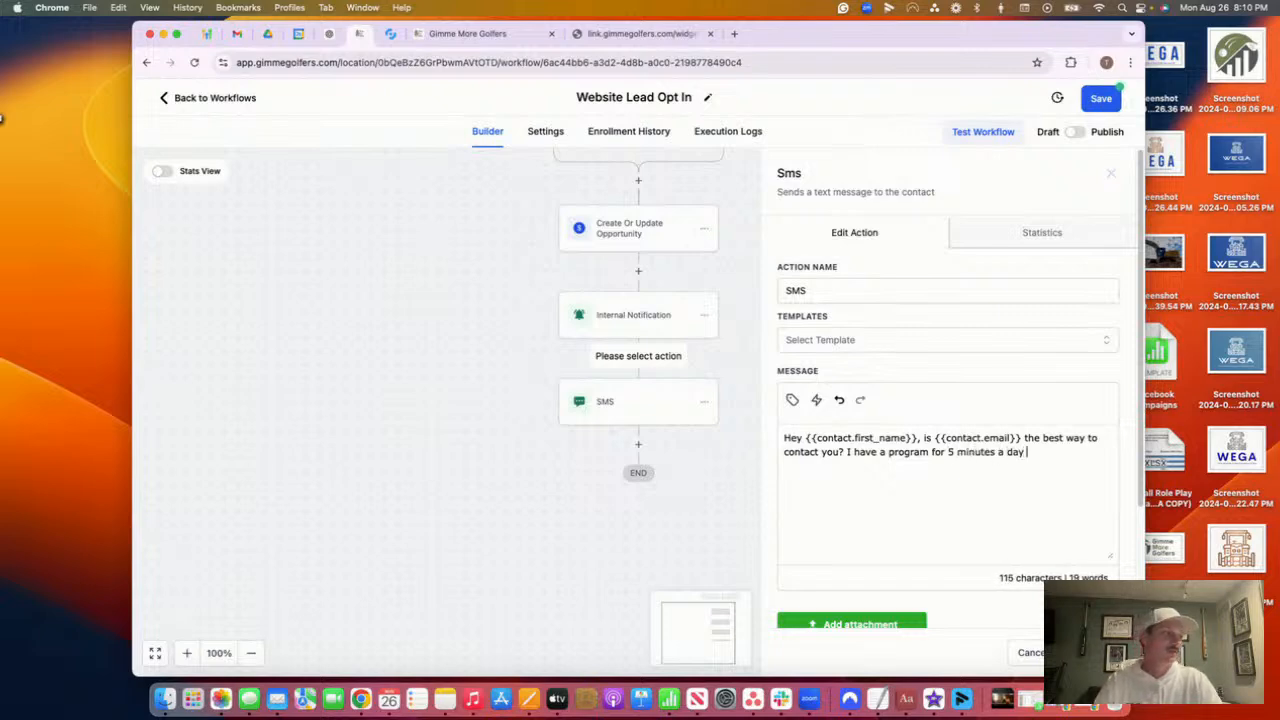
pyautogui.write('to ')
pyautogui.write('hat wi')
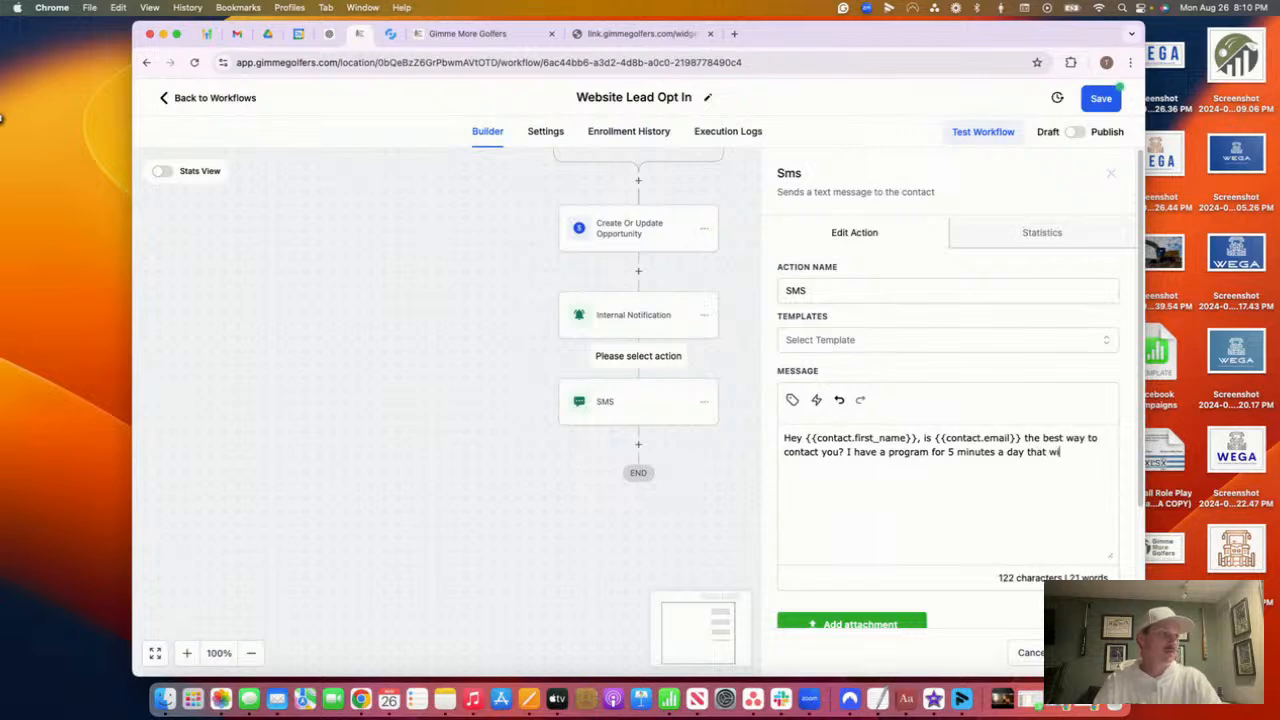
pyautogui.write('ll help ')
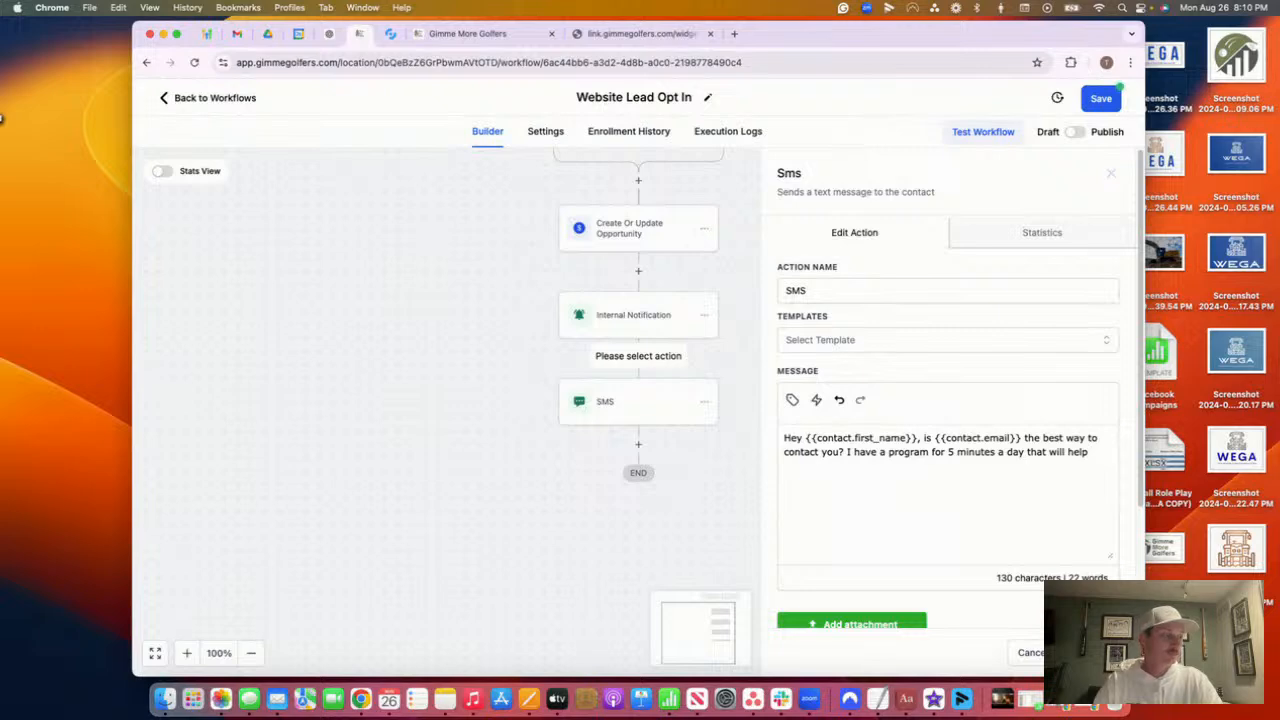
pyautogui.write('with XAY')
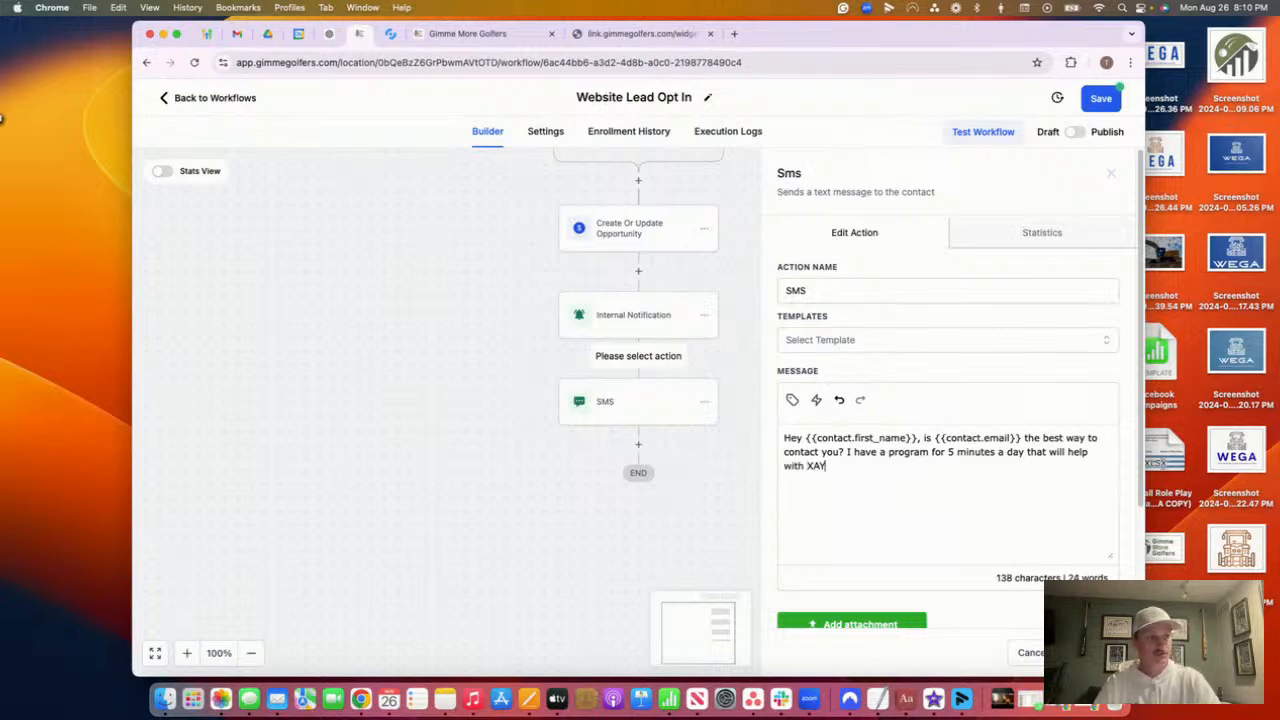
pyautogui.press('BackSpace')
pyautogui.write('YZ')
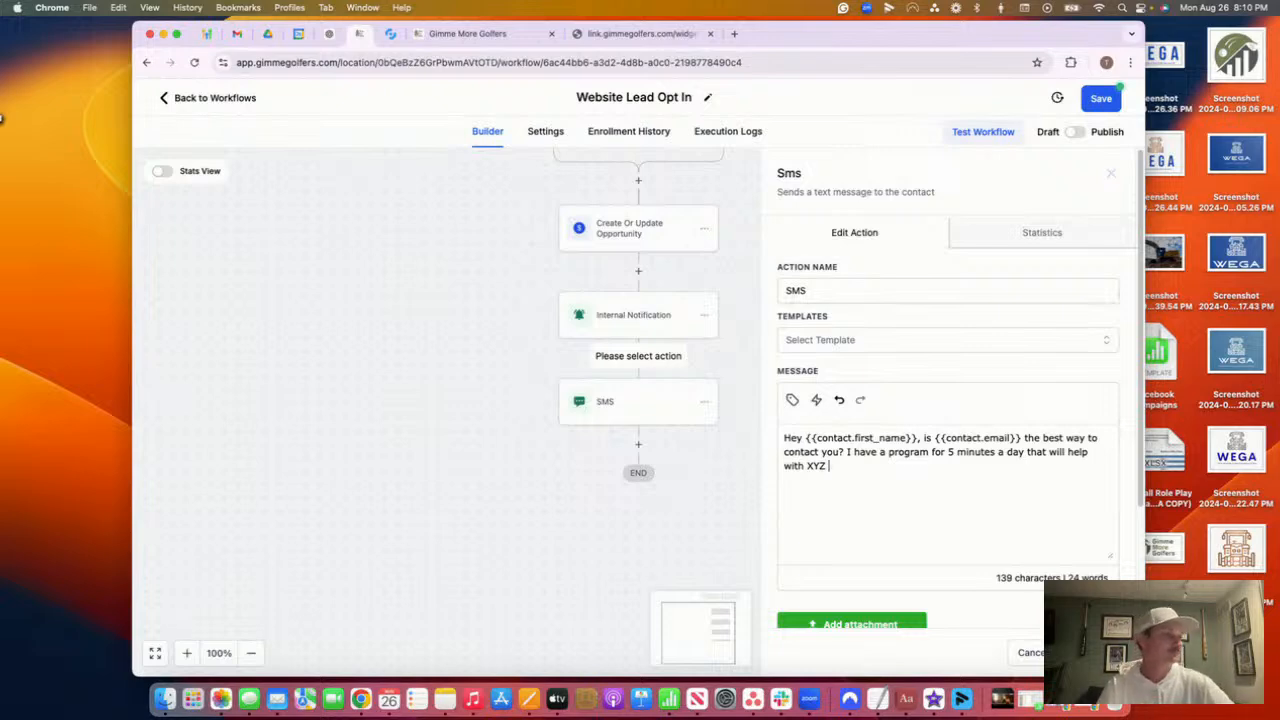
# Select the XYZ placeholder in the message, then save the SMS step into the flow
pyautogui.doubleClick(817, 465)
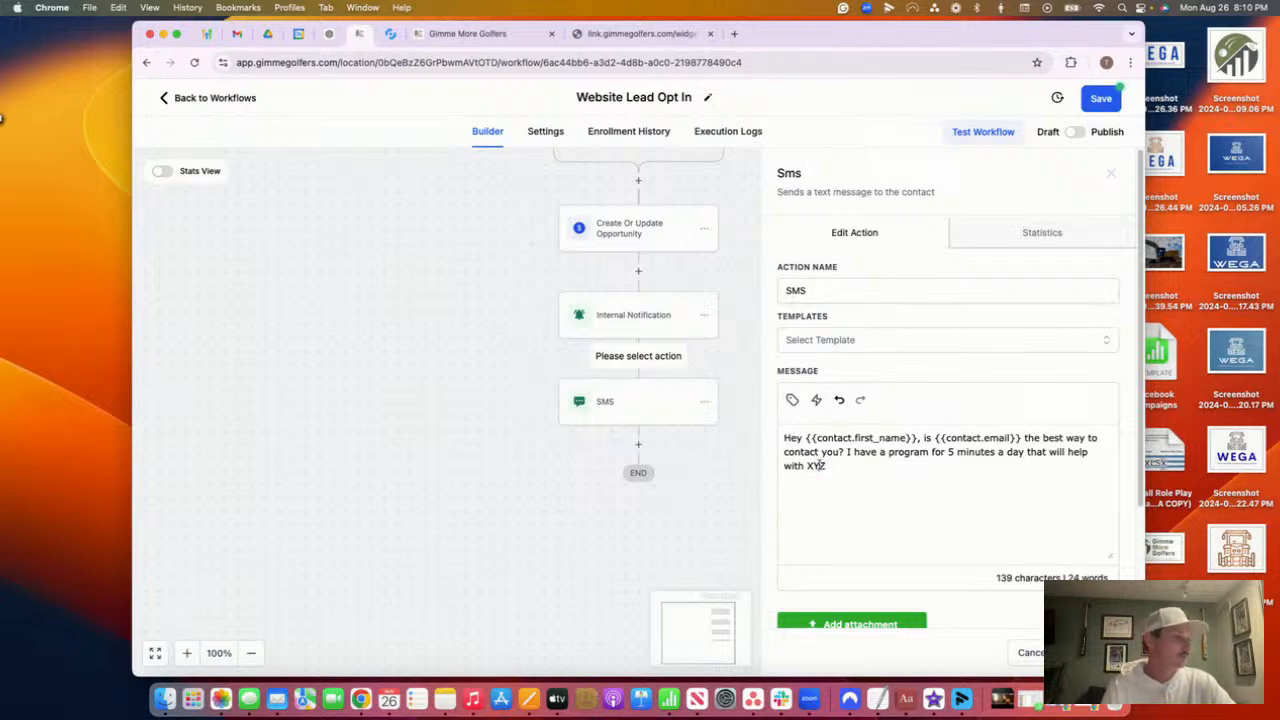
pyautogui.moveTo(828, 466)
pyautogui.mouseDown()
pyautogui.moveTo(803, 466)
pyautogui.moveTo(835, 465)
pyautogui.mouseUp()
pyautogui.click(820, 466)
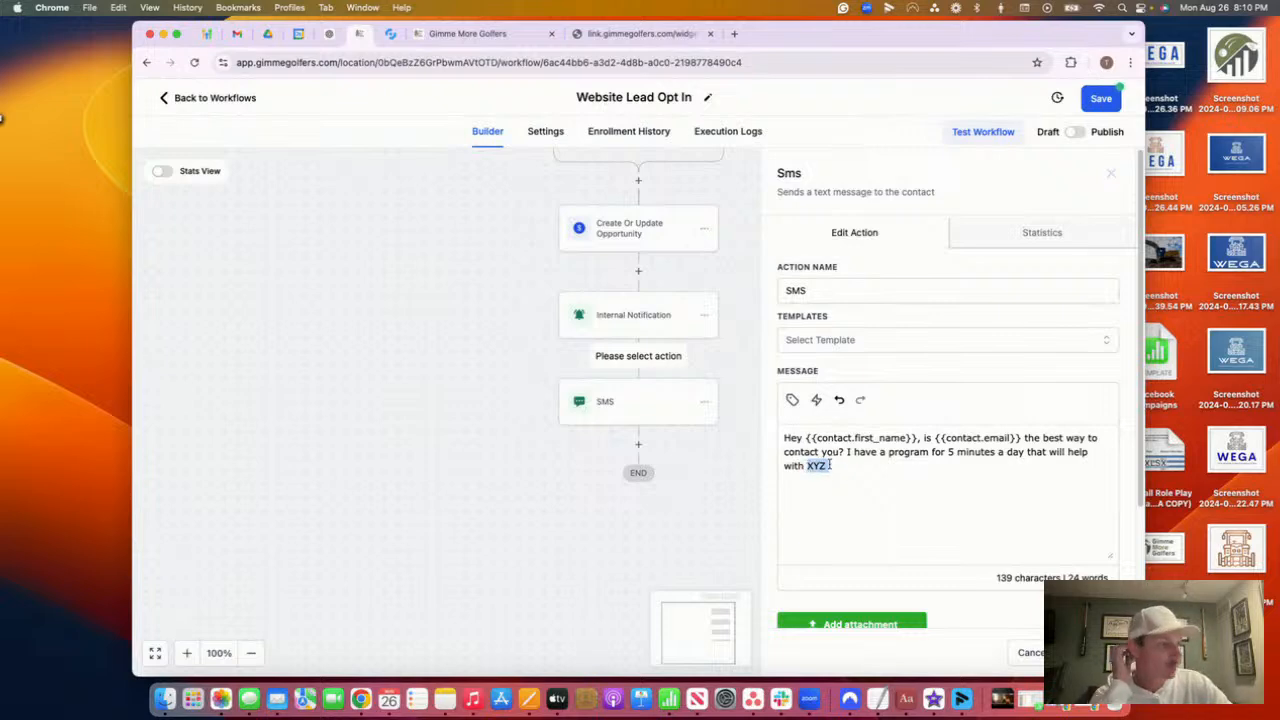
pyautogui.moveTo(829, 465); pyautogui.dragTo(801, 463)
pyautogui.click(808, 465)
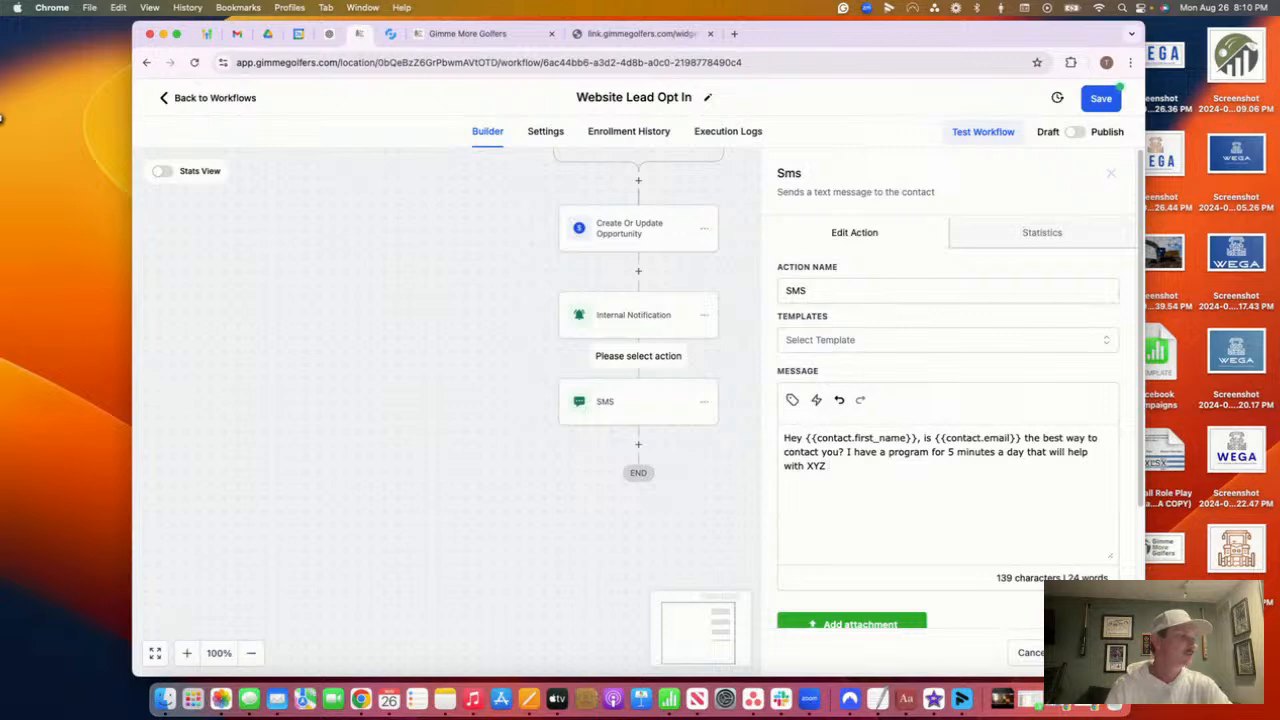
pyautogui.click(1090, 652)
# Save the workflow and insert a 0.2-minute Wait step between the two SMS steps
pyautogui.click(1100, 98)
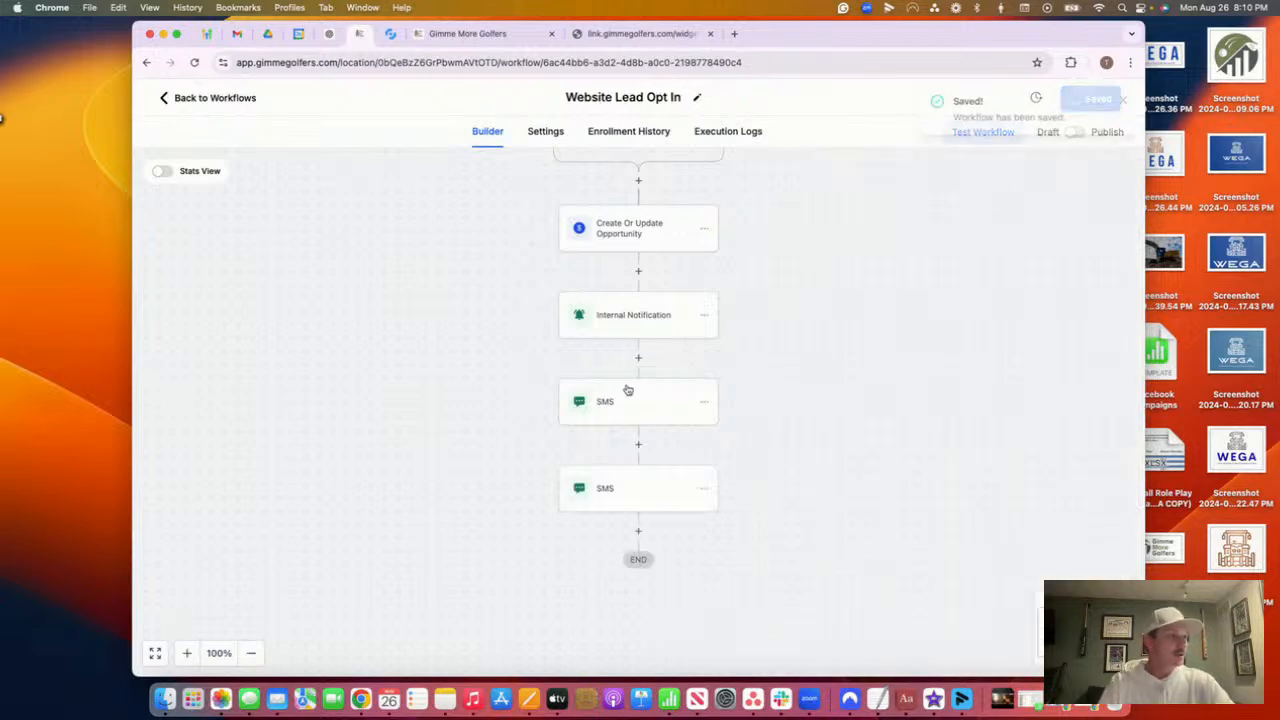
pyautogui.click(639, 442)
pyautogui.write('wa')
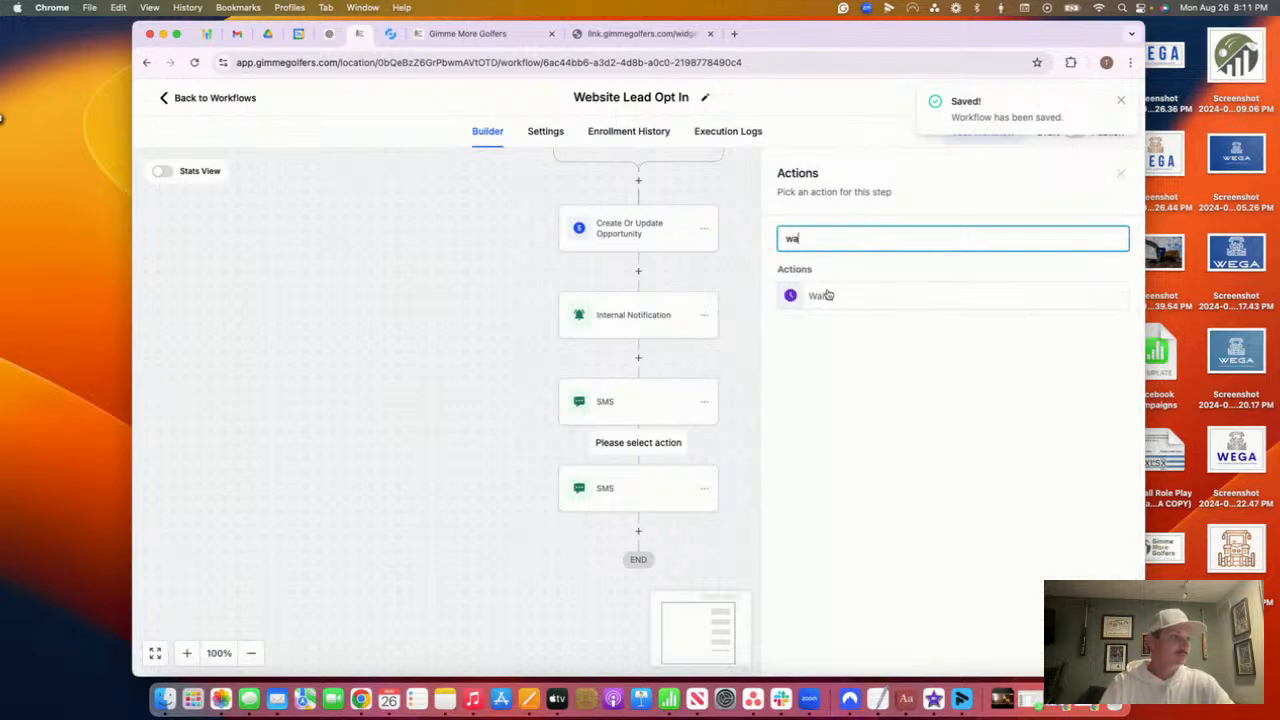
pyautogui.click(826, 295)
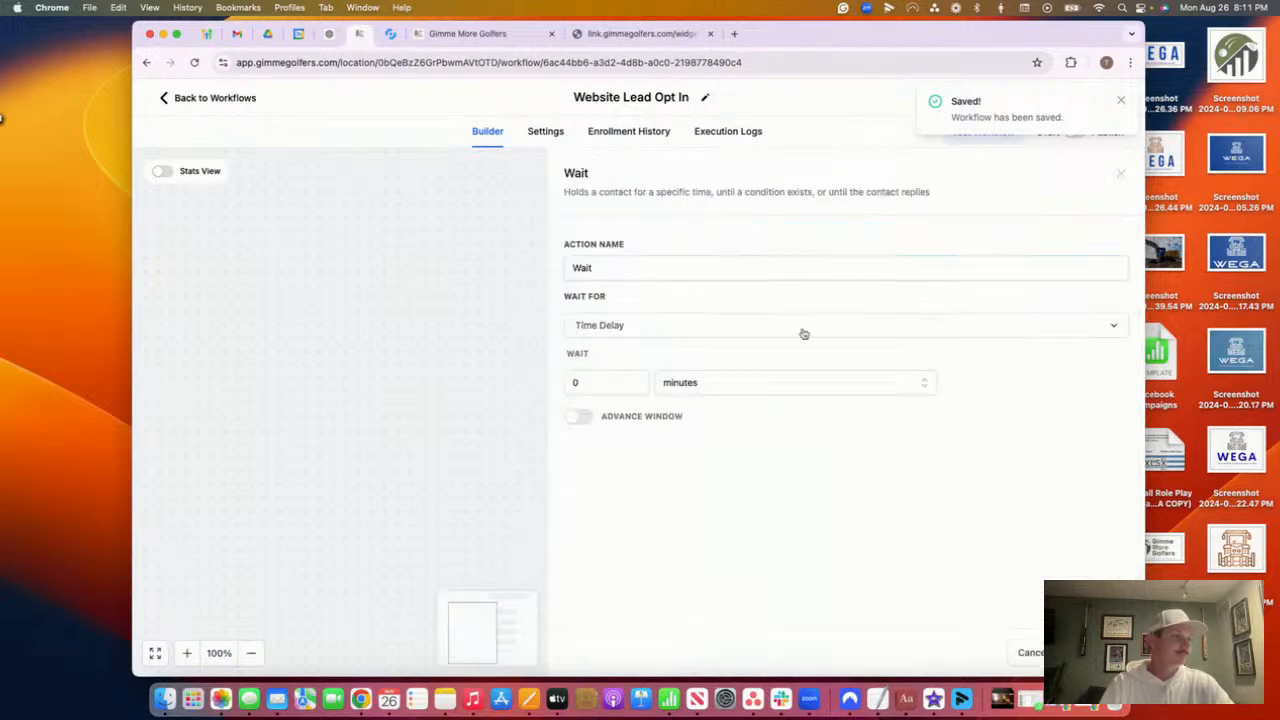
pyautogui.click(605, 385)
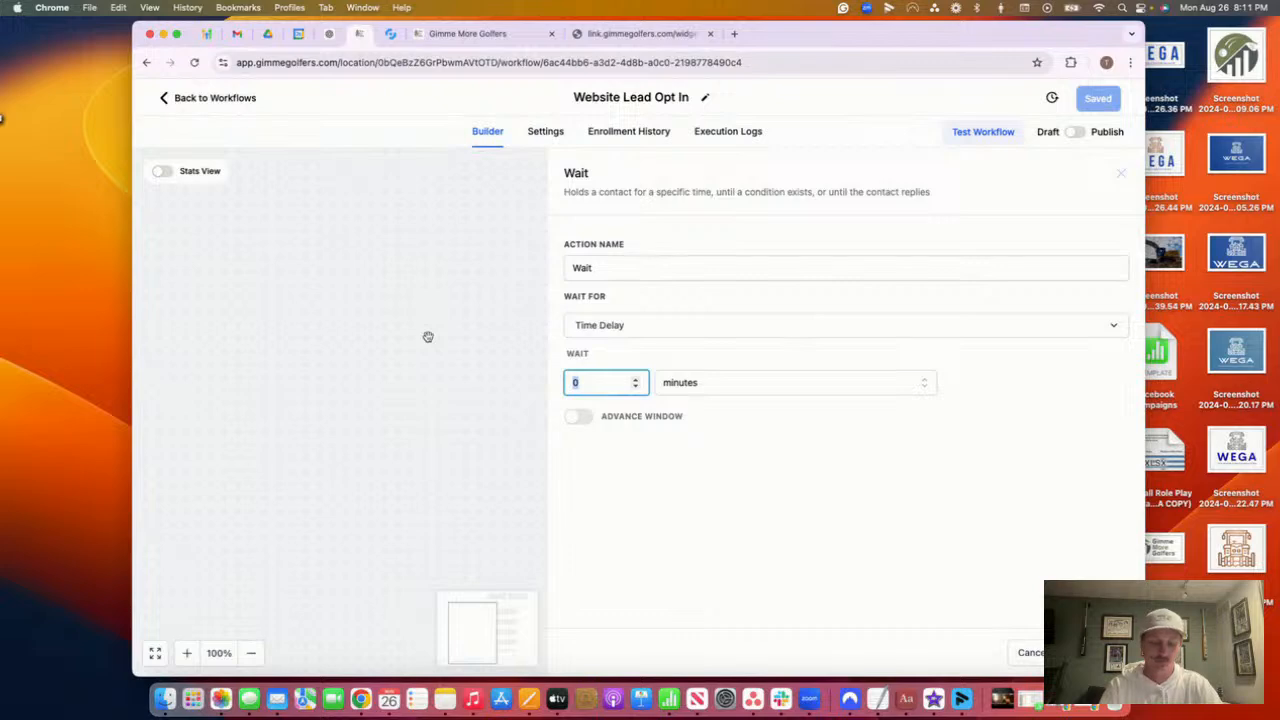
pyautogui.press('BackSpace')
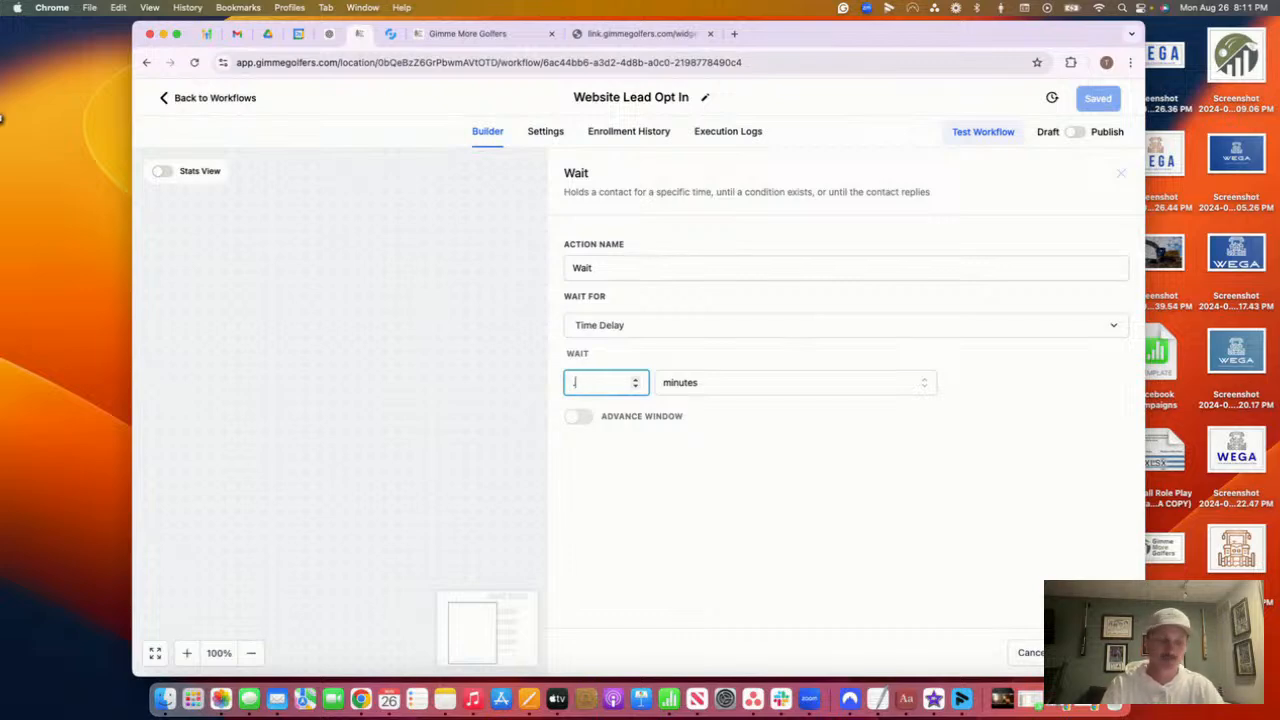
pyautogui.write('0.2')
pyautogui.click(455, 380)
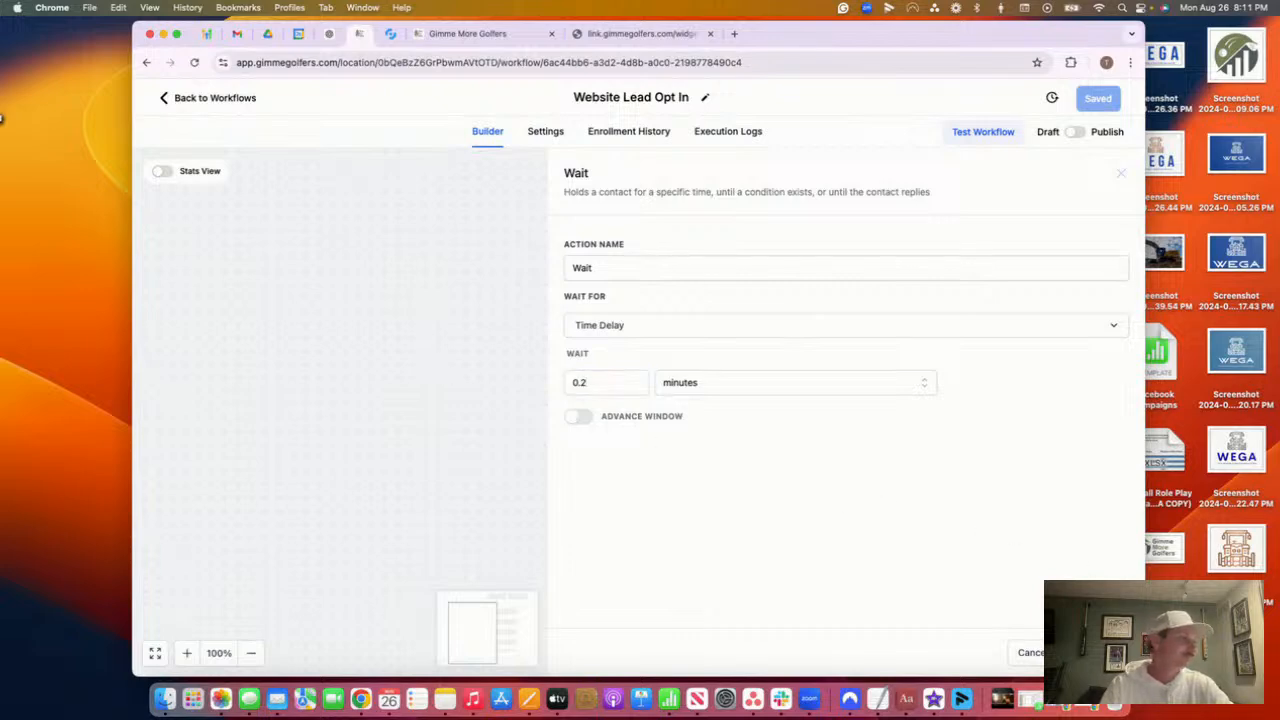
pyautogui.click(1093, 653)
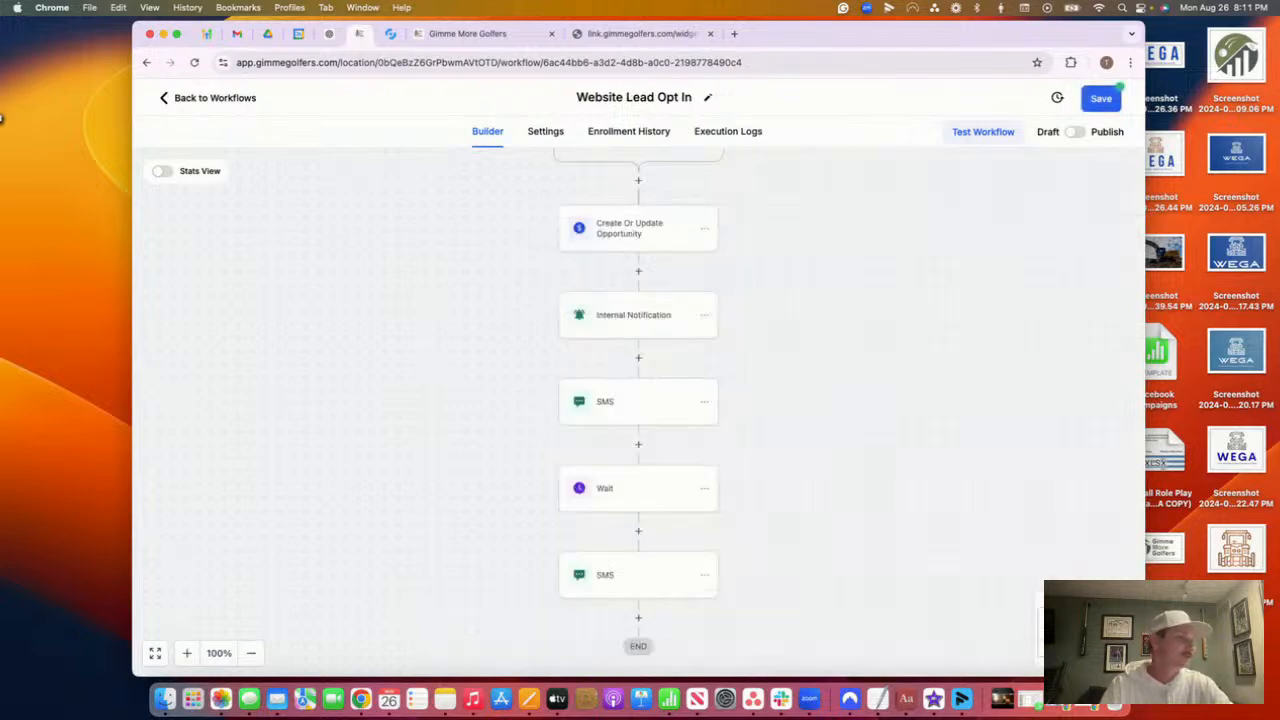
pyautogui.scroll(-1, 656, 497)
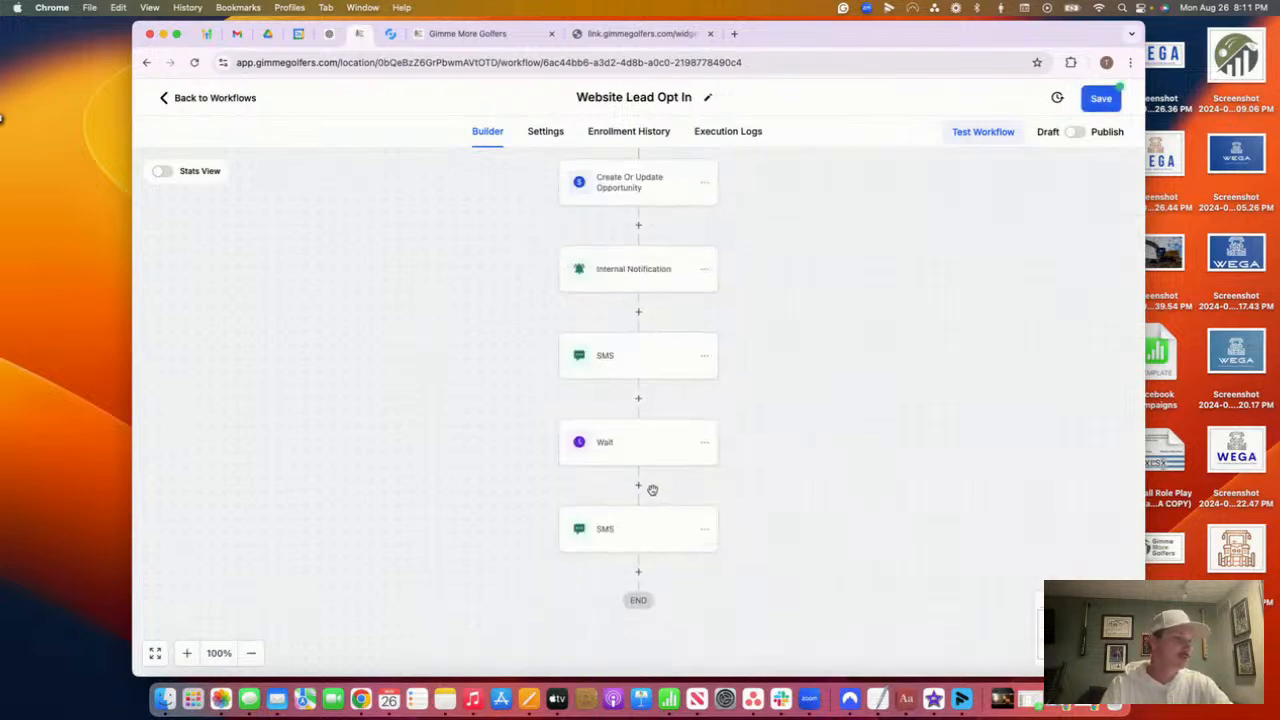
pyautogui.click(636, 540)
pyautogui.moveTo(889, 461); pyautogui.dragTo(925, 437)
pyautogui.click(930, 437)
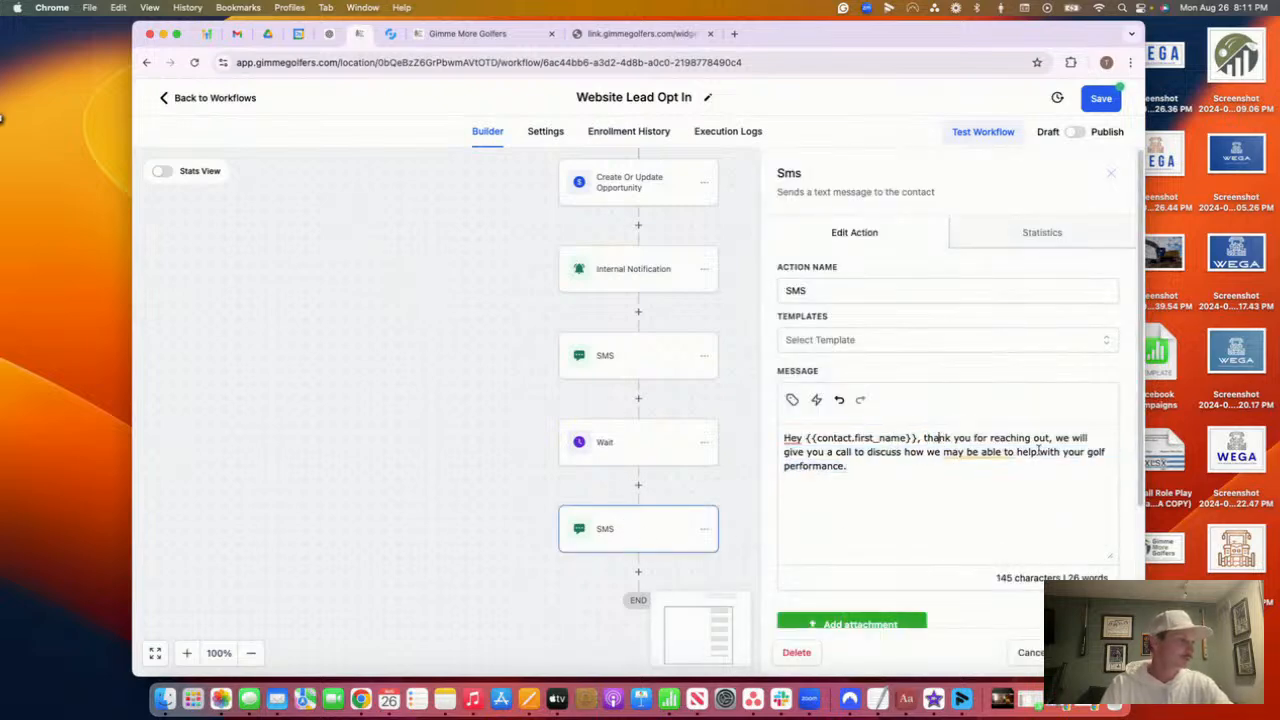
pyautogui.moveTo(1098, 437); pyautogui.dragTo(922, 433)
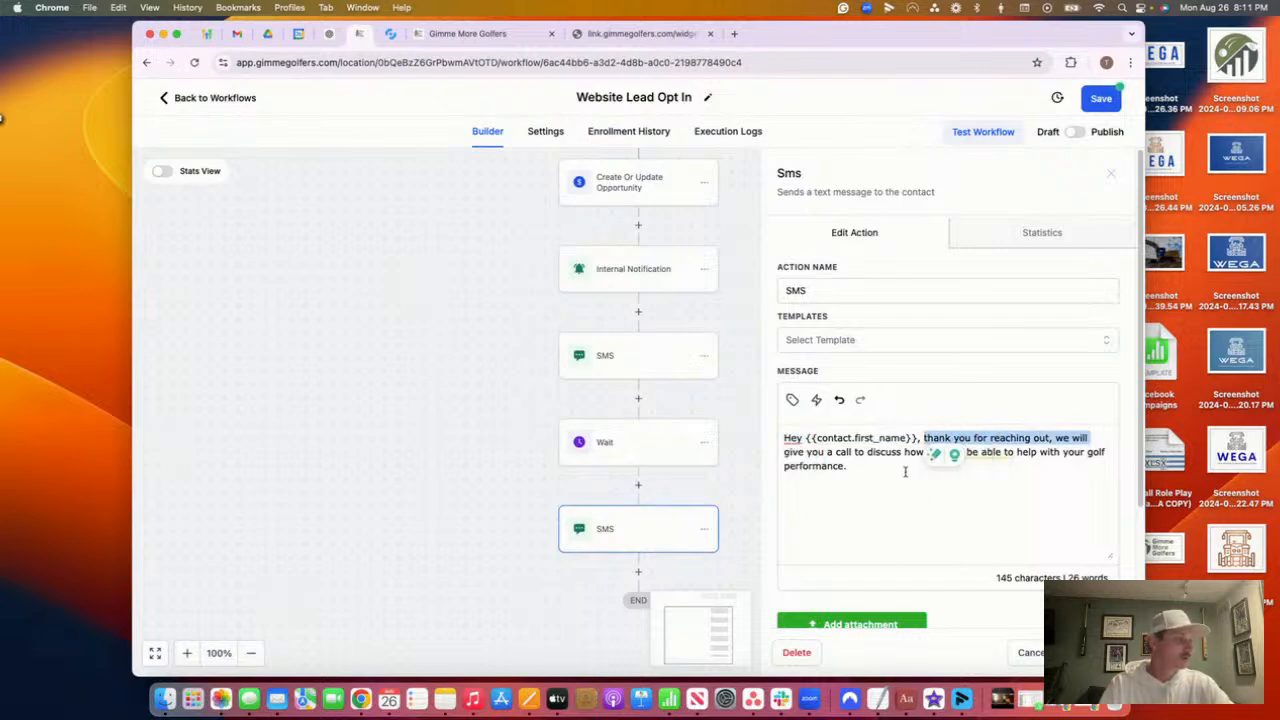
pyautogui.click(906, 468)
pyautogui.moveTo(863, 463); pyautogui.dragTo(858, 430)
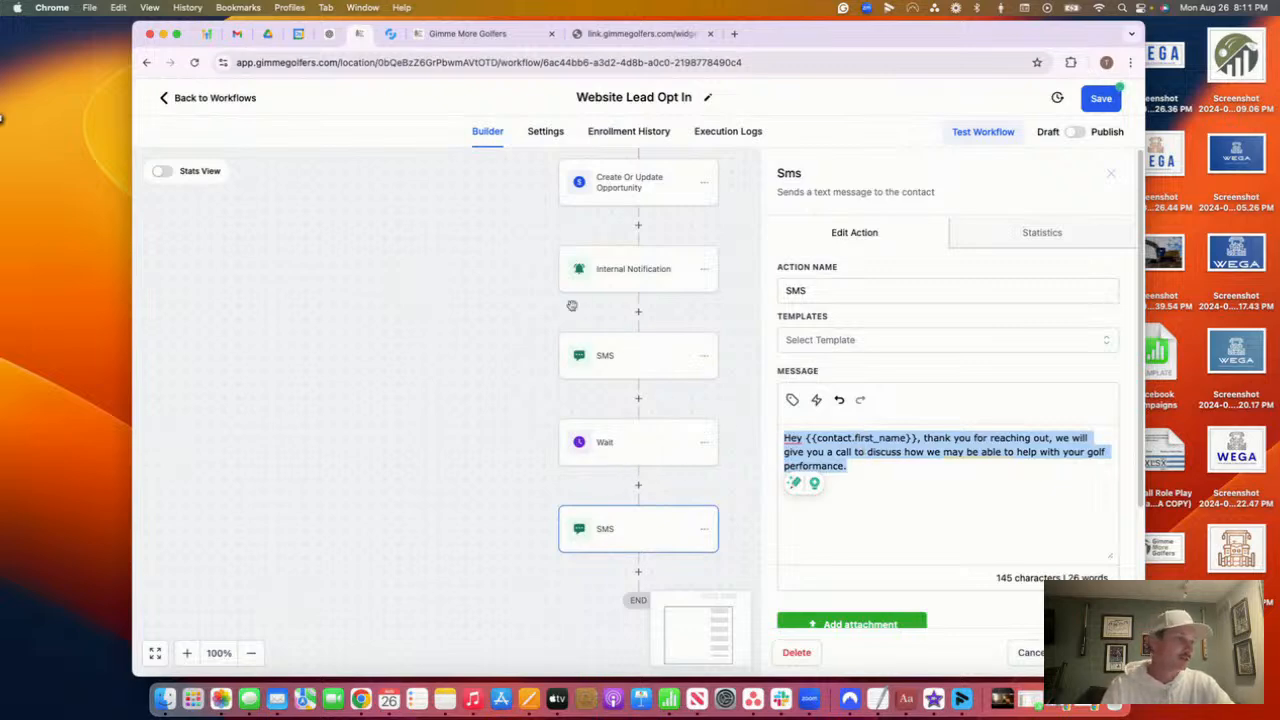
pyautogui.click(617, 349)
pyautogui.moveTo(935, 485); pyautogui.dragTo(780, 400)
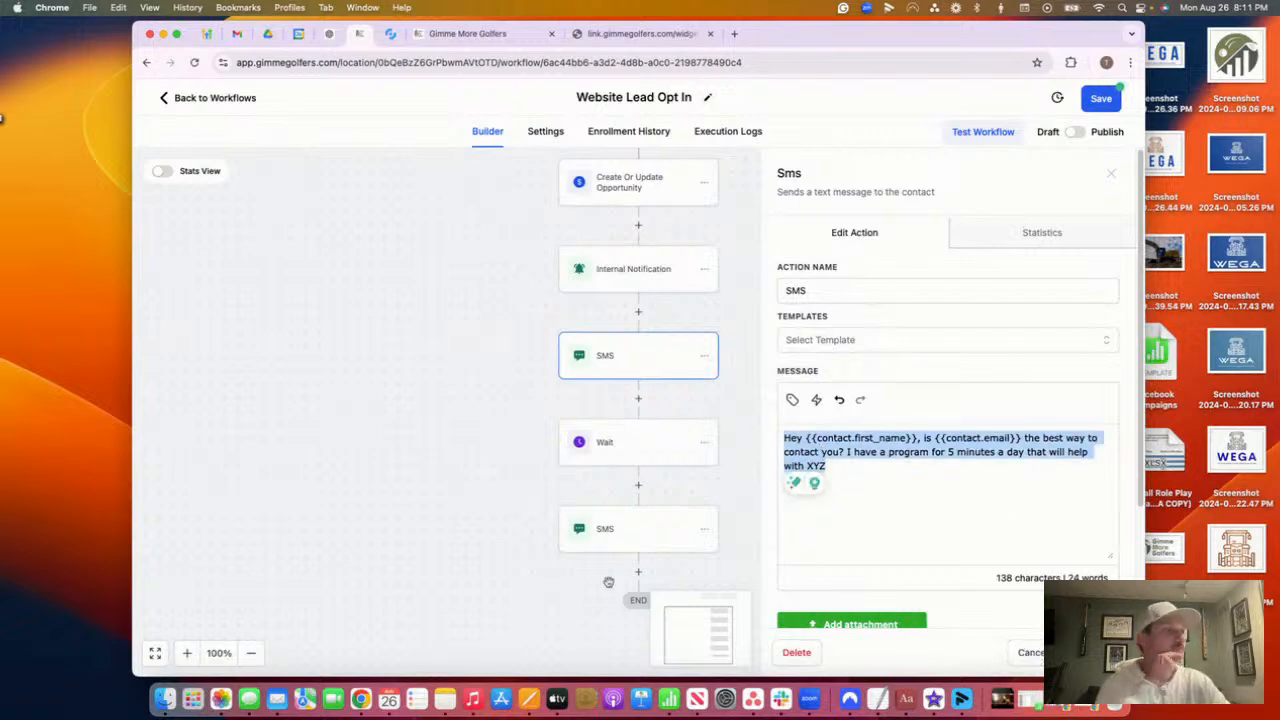
pyautogui.click(645, 538)
pyautogui.click(629, 520)
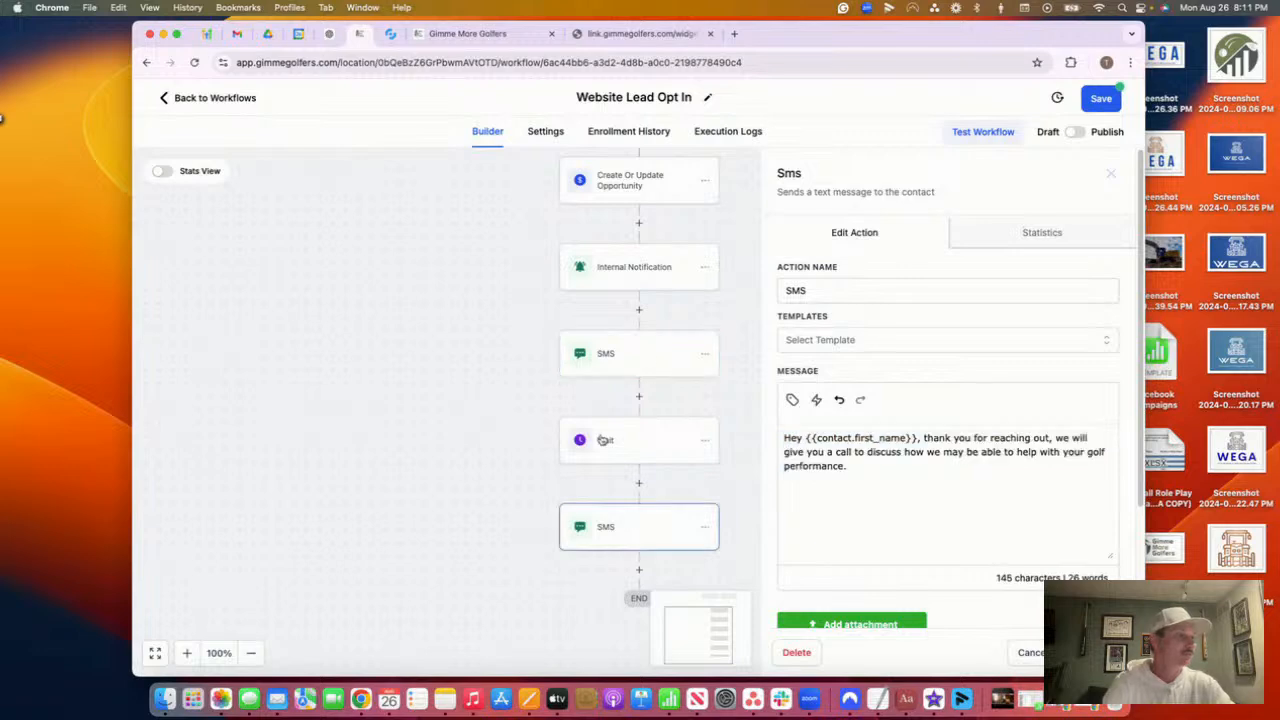
pyautogui.tripleClick(866, 464)
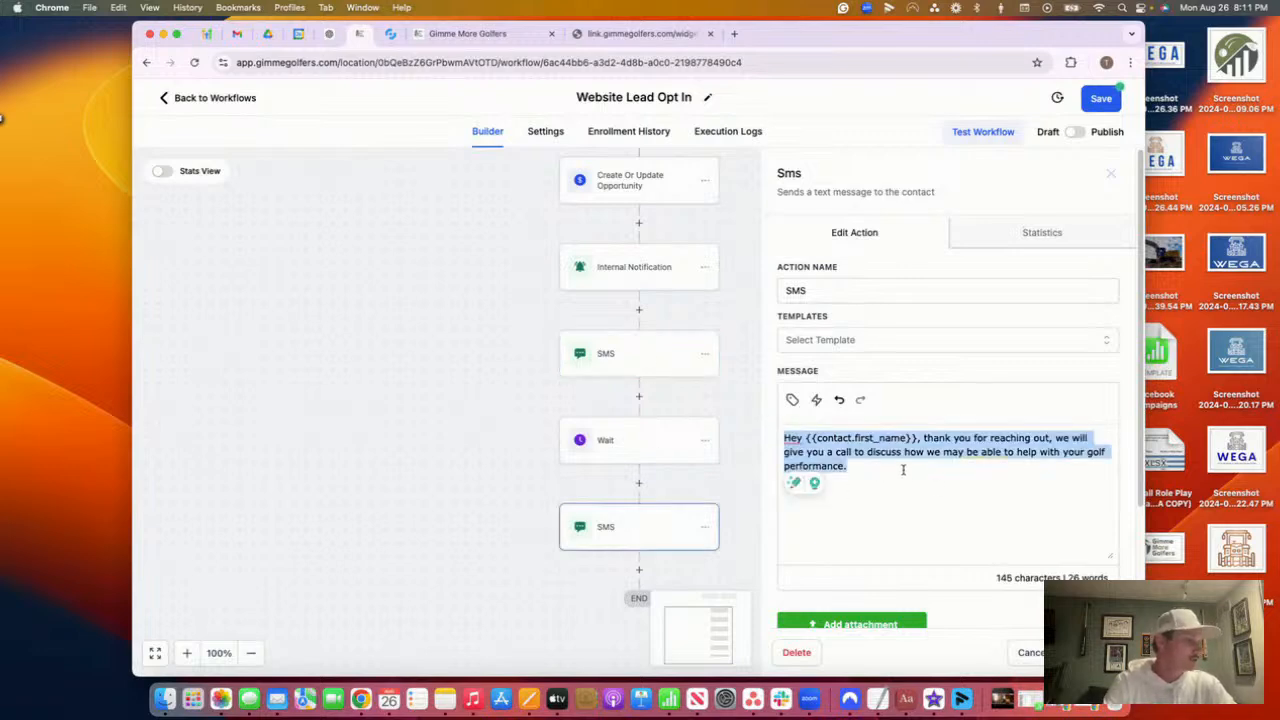
pyautogui.click(1088, 652)
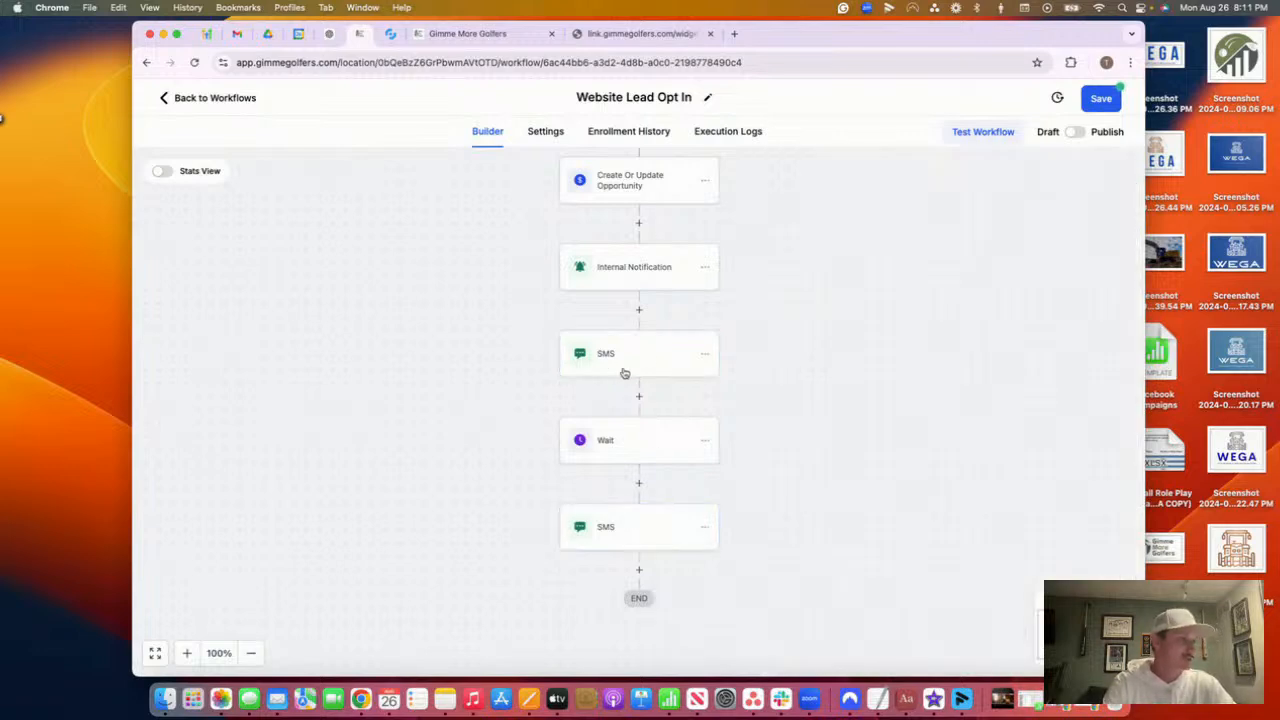
pyautogui.scroll(-1, 630, 550)
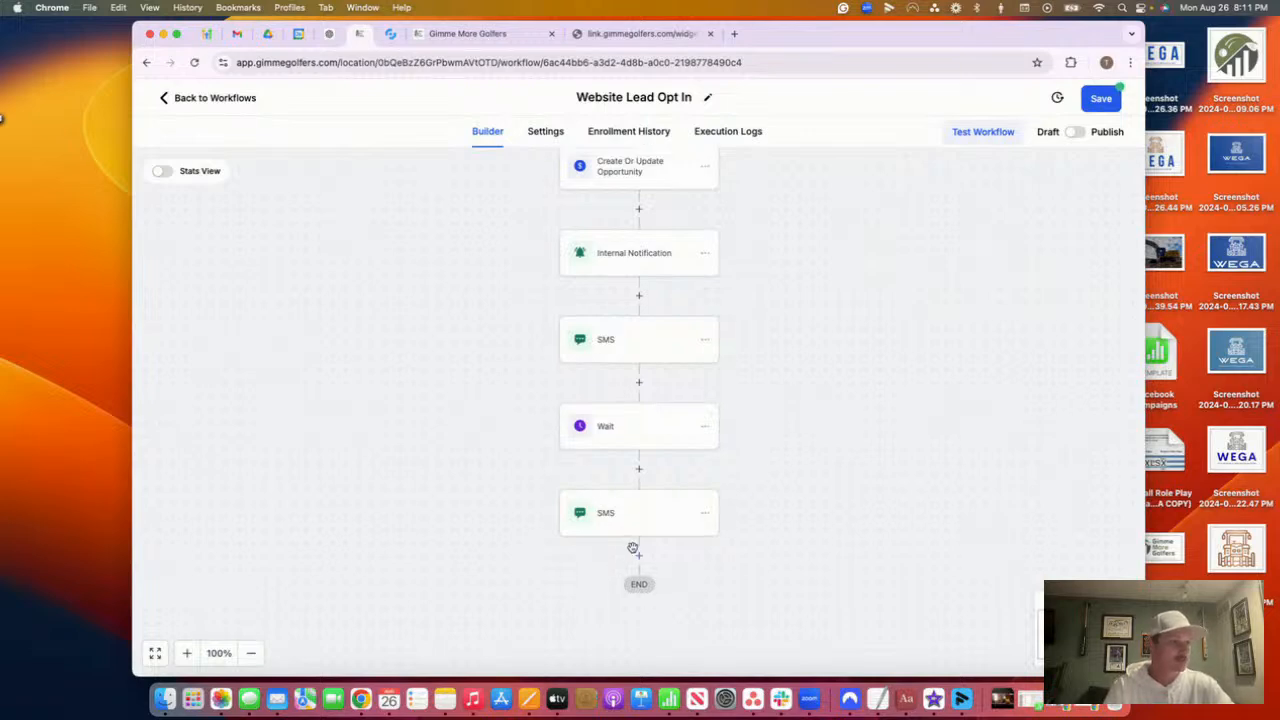
# Add a Send Email step after the last SMS with From Name 'test'
pyautogui.click(636, 522)
pyautogui.write('email')
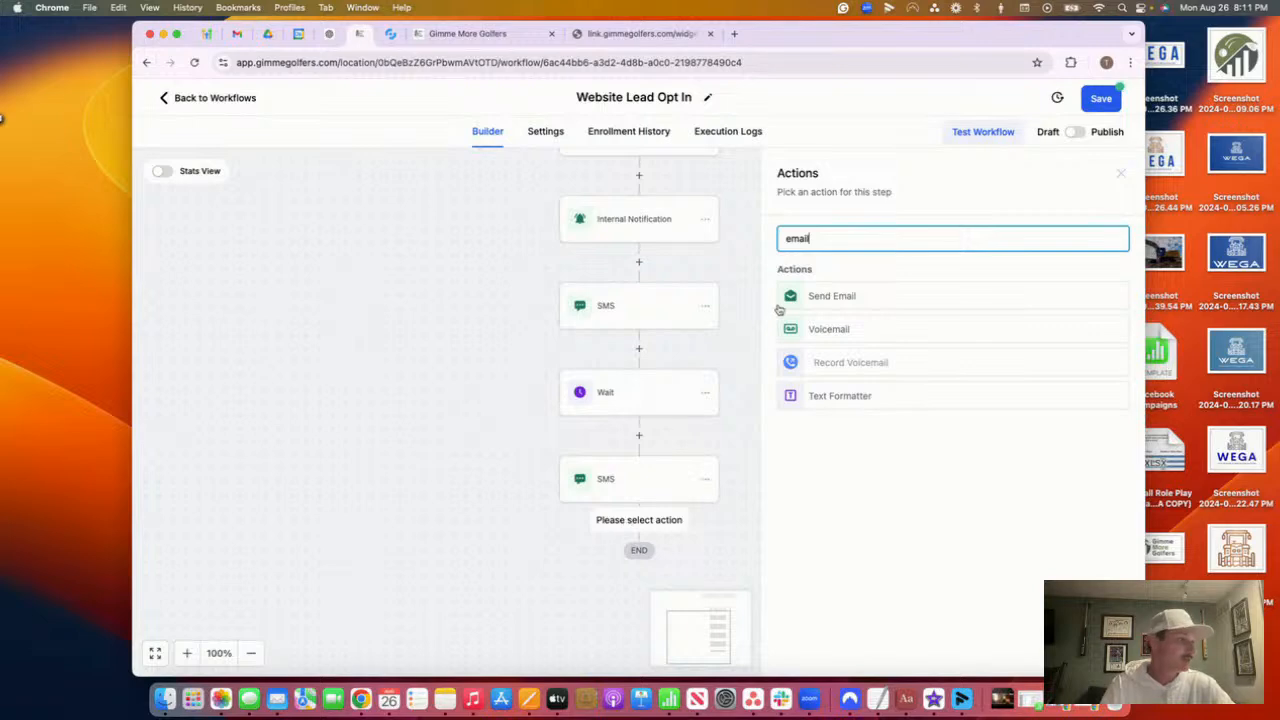
pyautogui.click(832, 296)
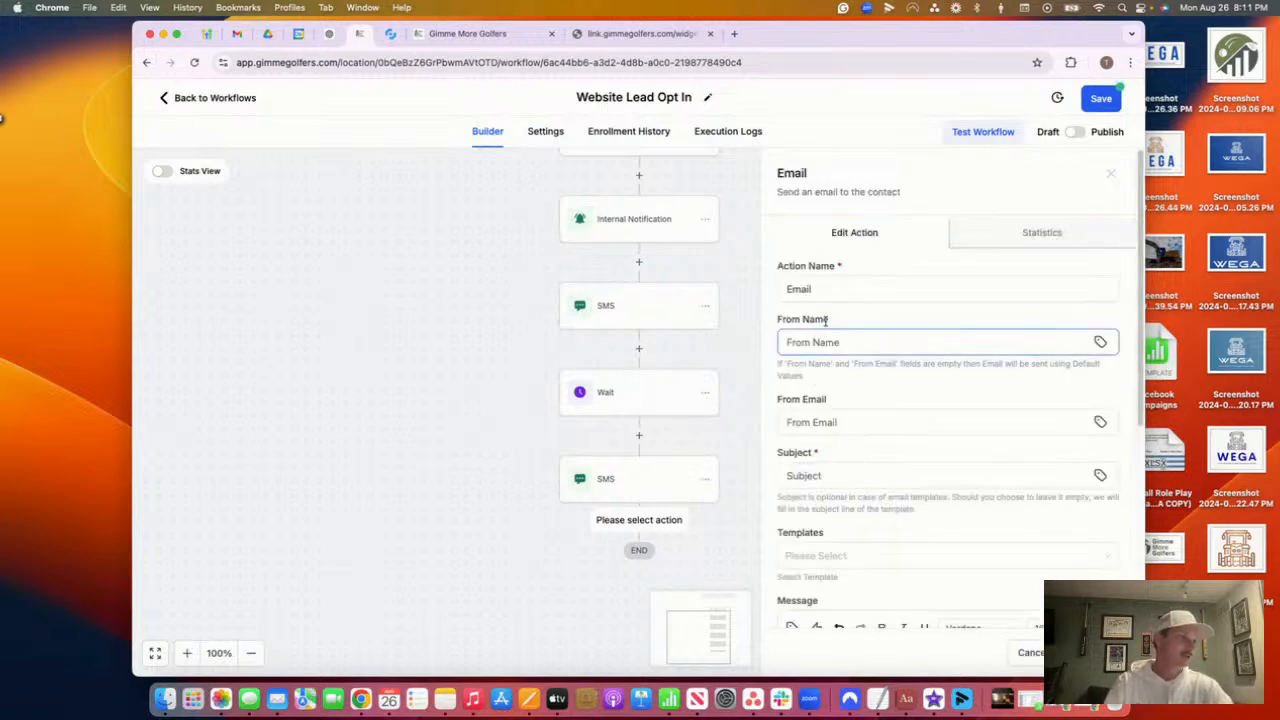
pyautogui.scroll(-2, 825, 420)
pyautogui.click(829, 245)
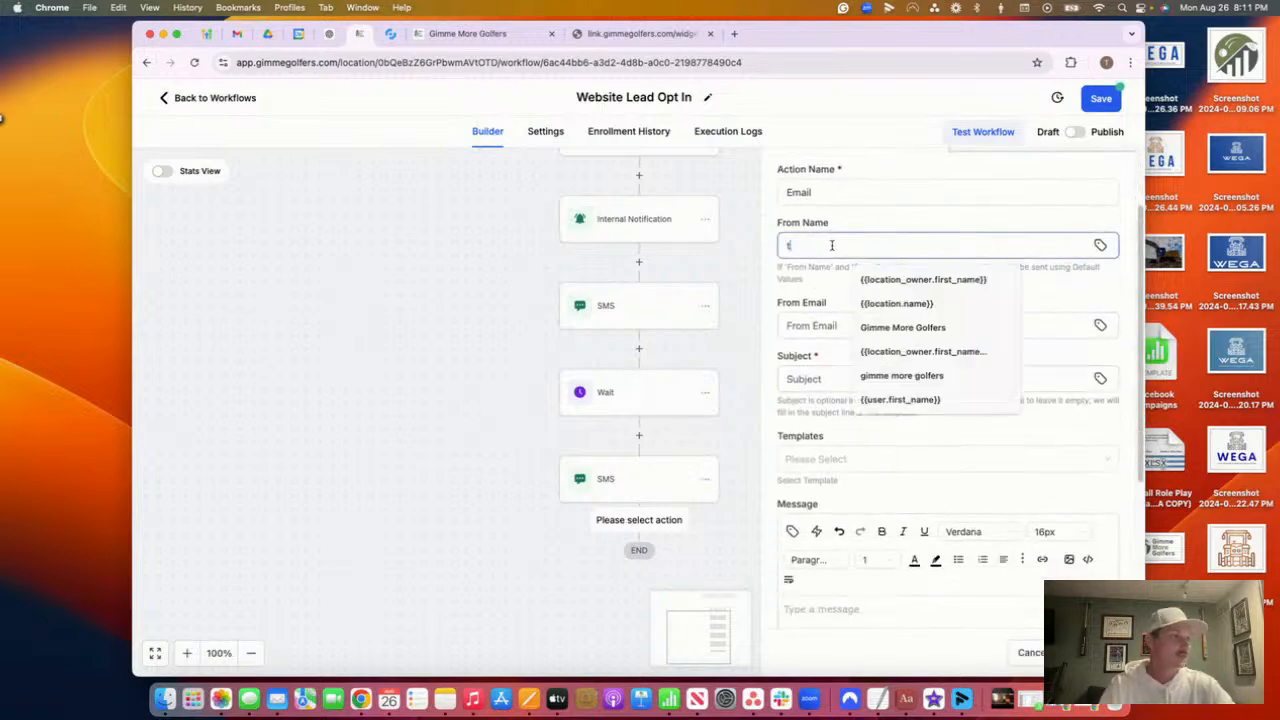
pyautogui.write('test')
# Set the From Email to the {{user.email}} custom value
pyautogui.click(829, 325)
pyautogui.write('test')
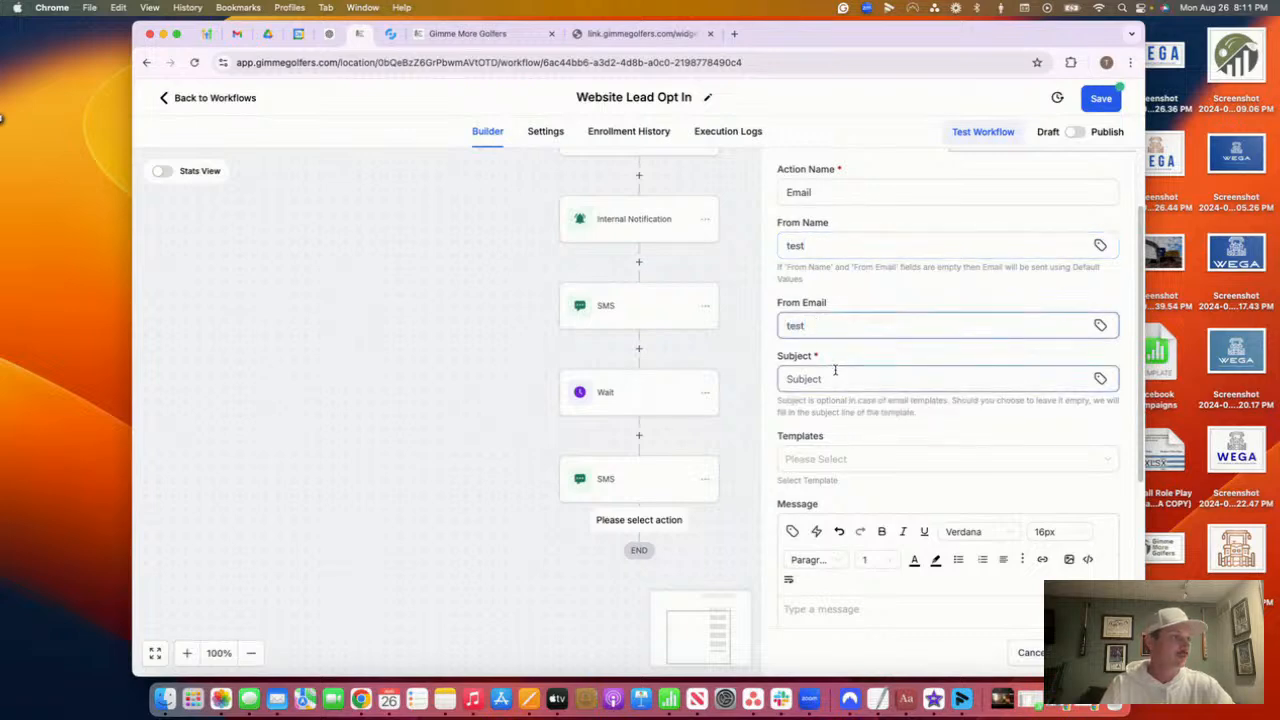
pyautogui.click(1101, 327)
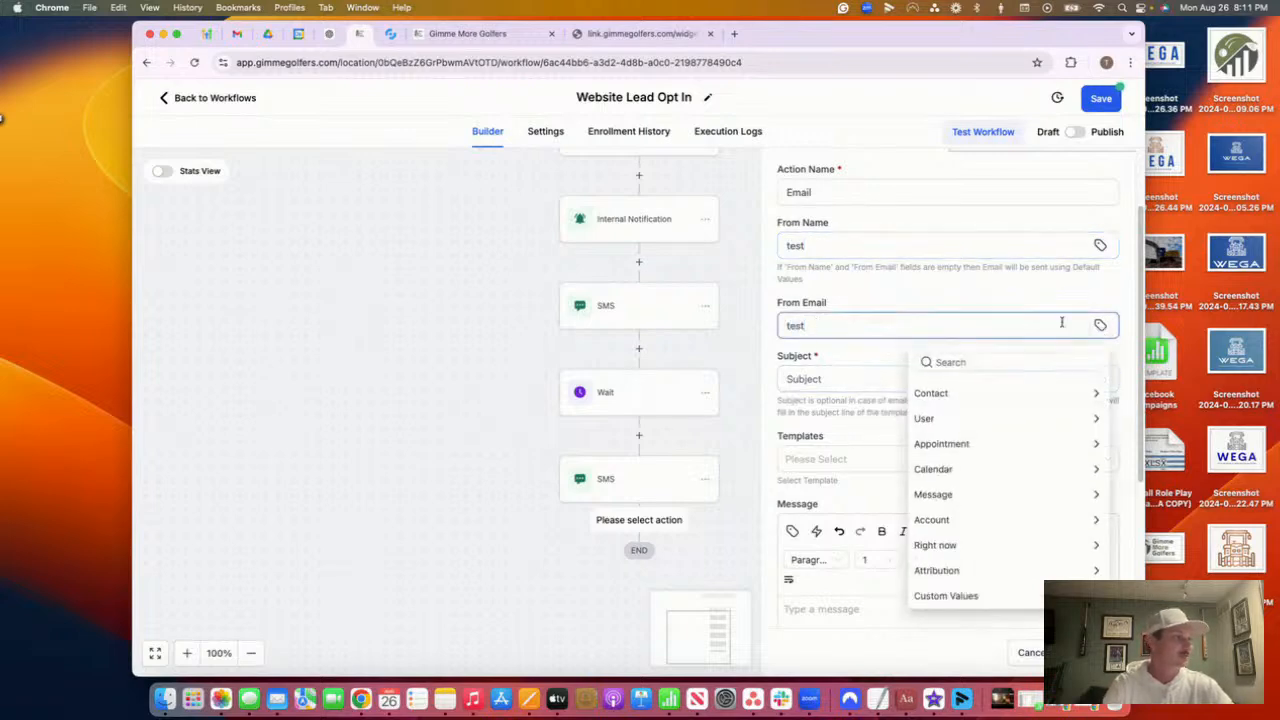
pyautogui.click(1015, 415)
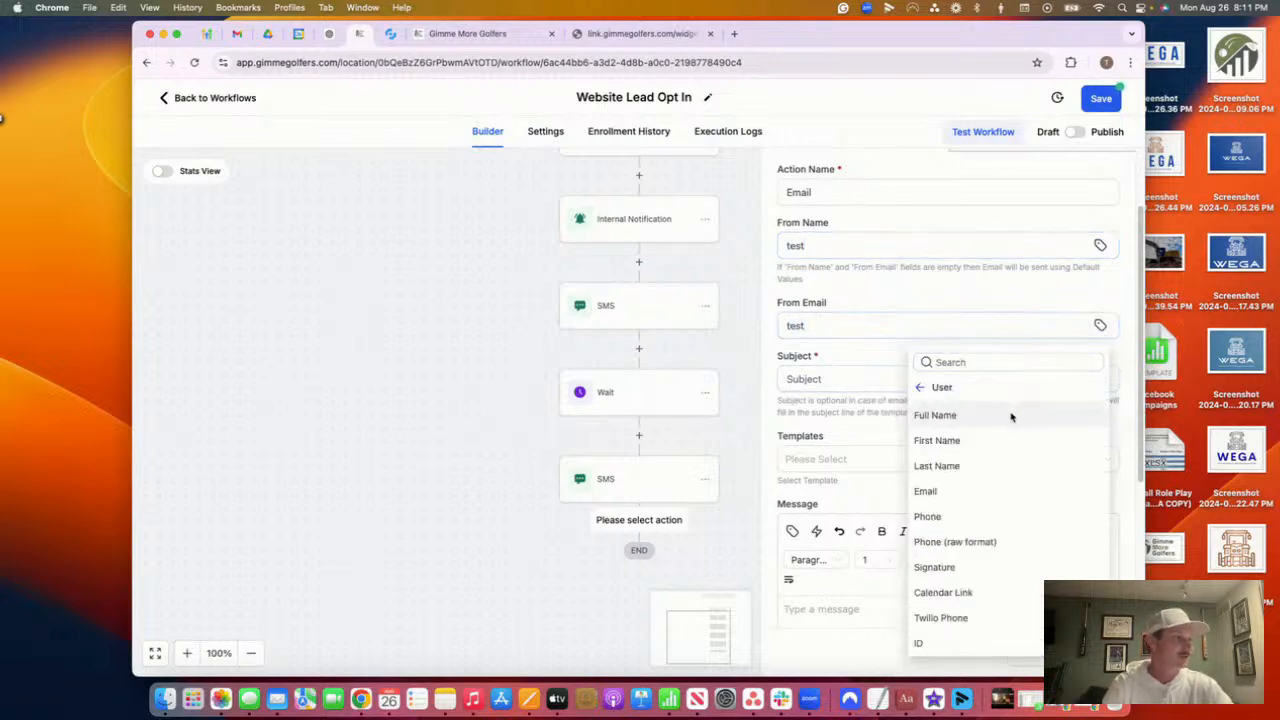
pyautogui.click(965, 491)
pyautogui.moveTo(808, 325); pyautogui.dragTo(726, 312)
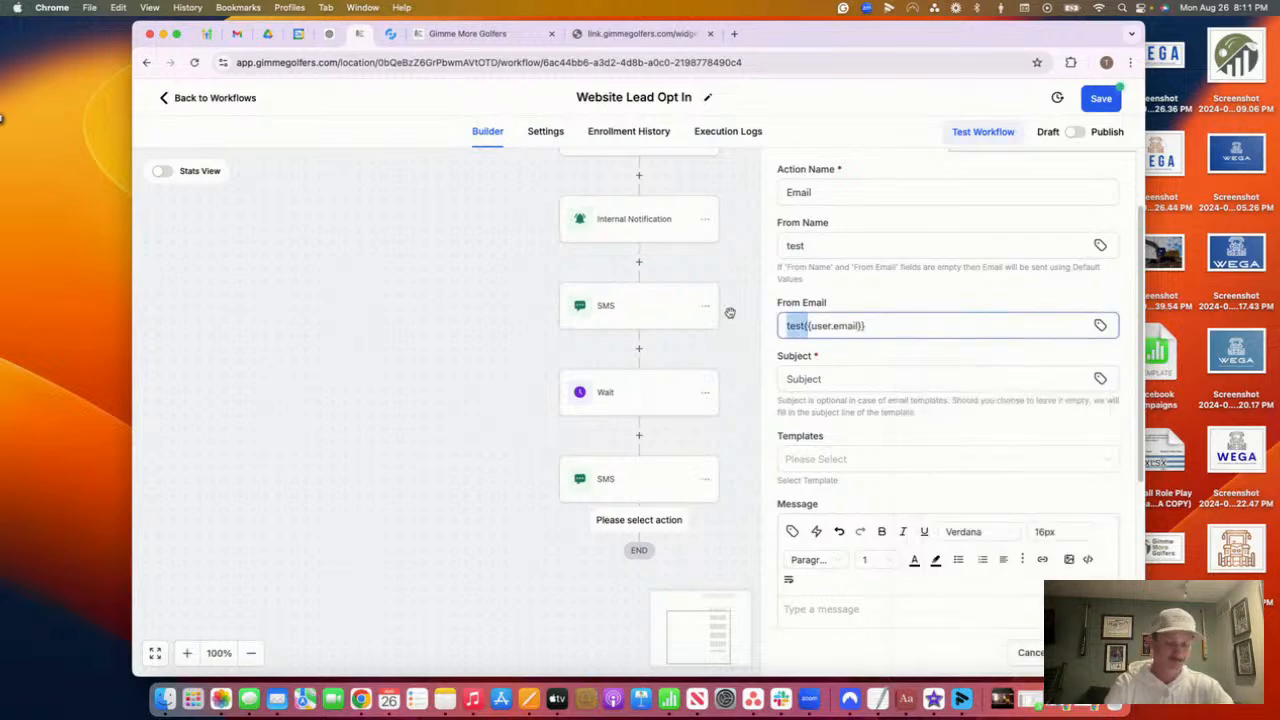
pyautogui.press('BackSpace')
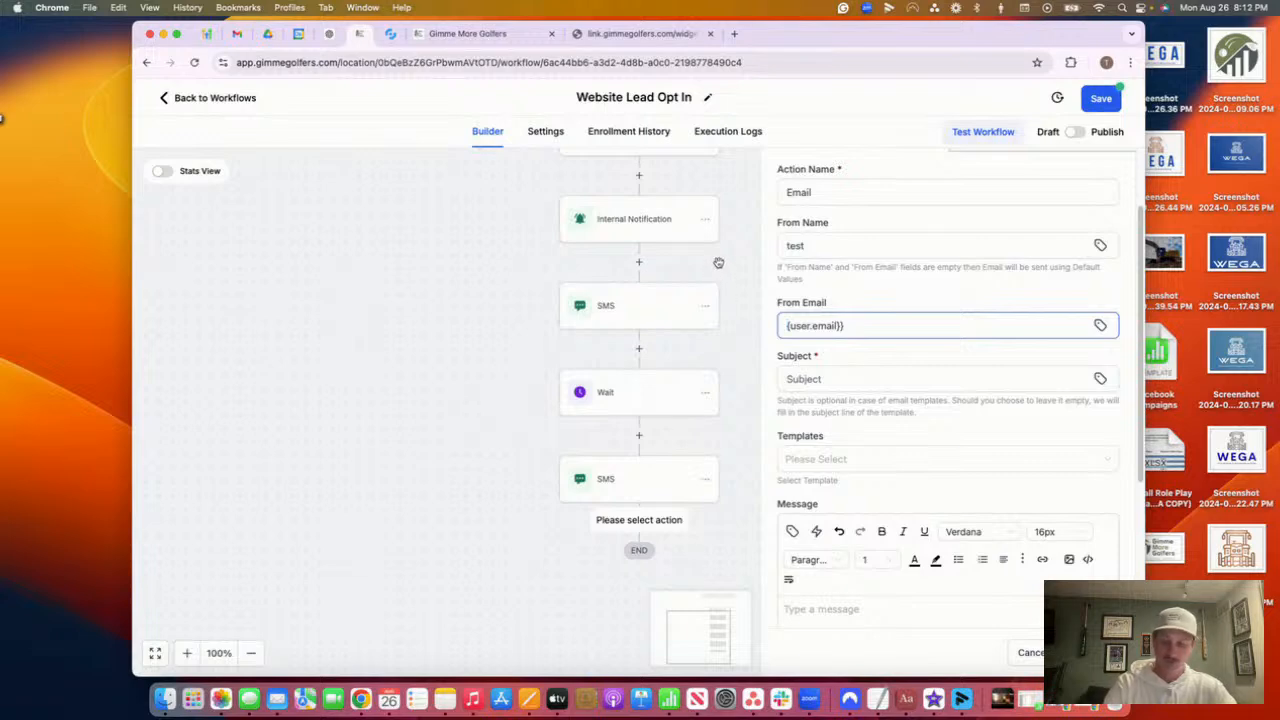
# Write the message 'hey what do you want to learn most about', add subject 'tesdgf', and save
pyautogui.write('{')
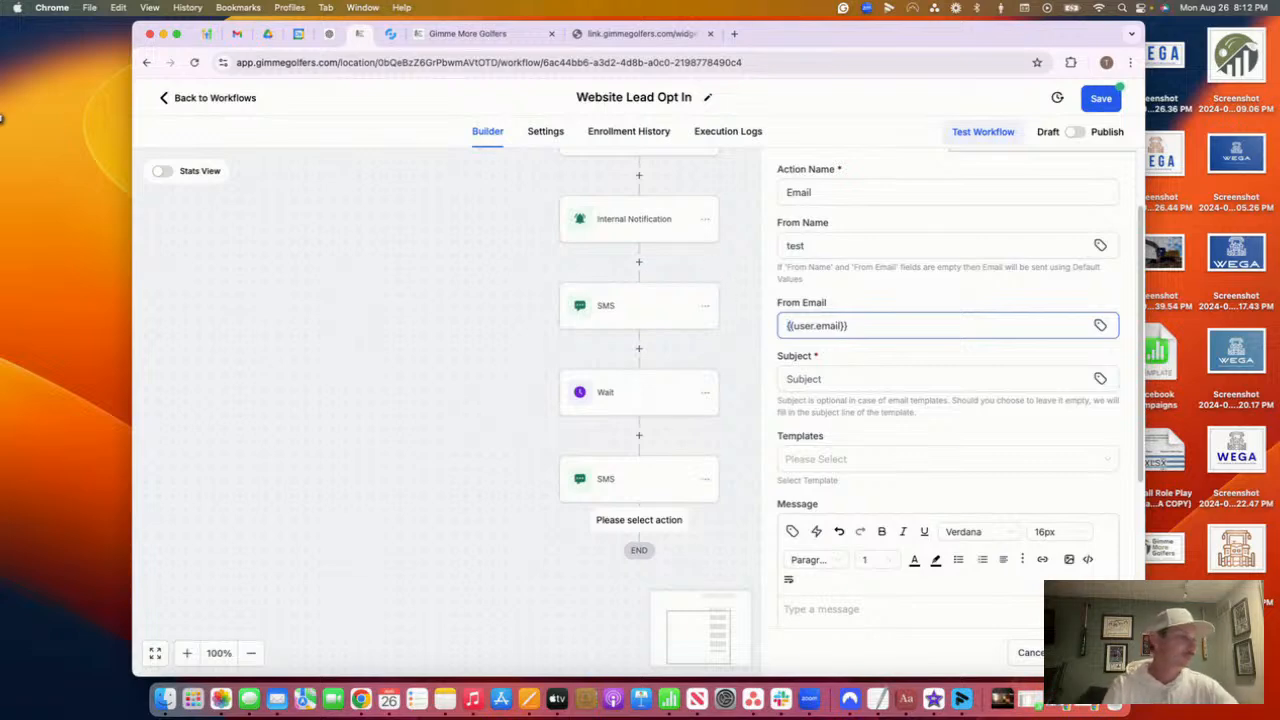
pyautogui.scroll(-2, 889, 409)
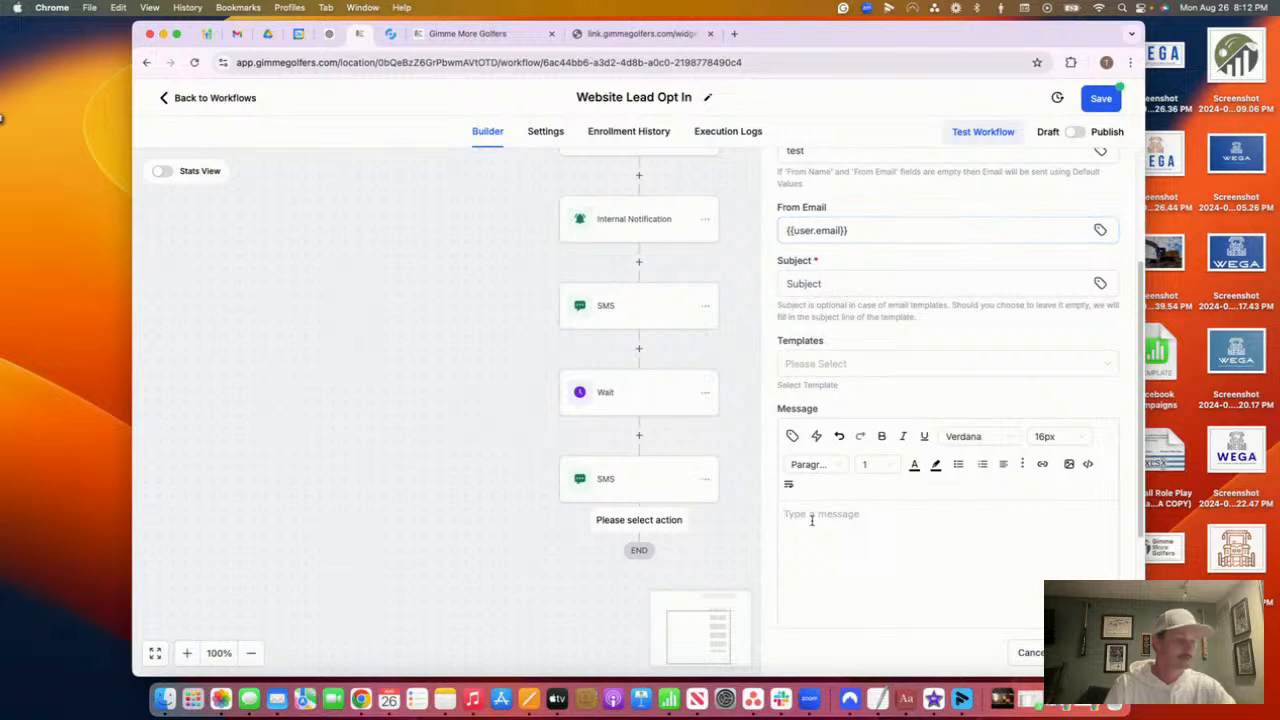
pyautogui.write('hey')
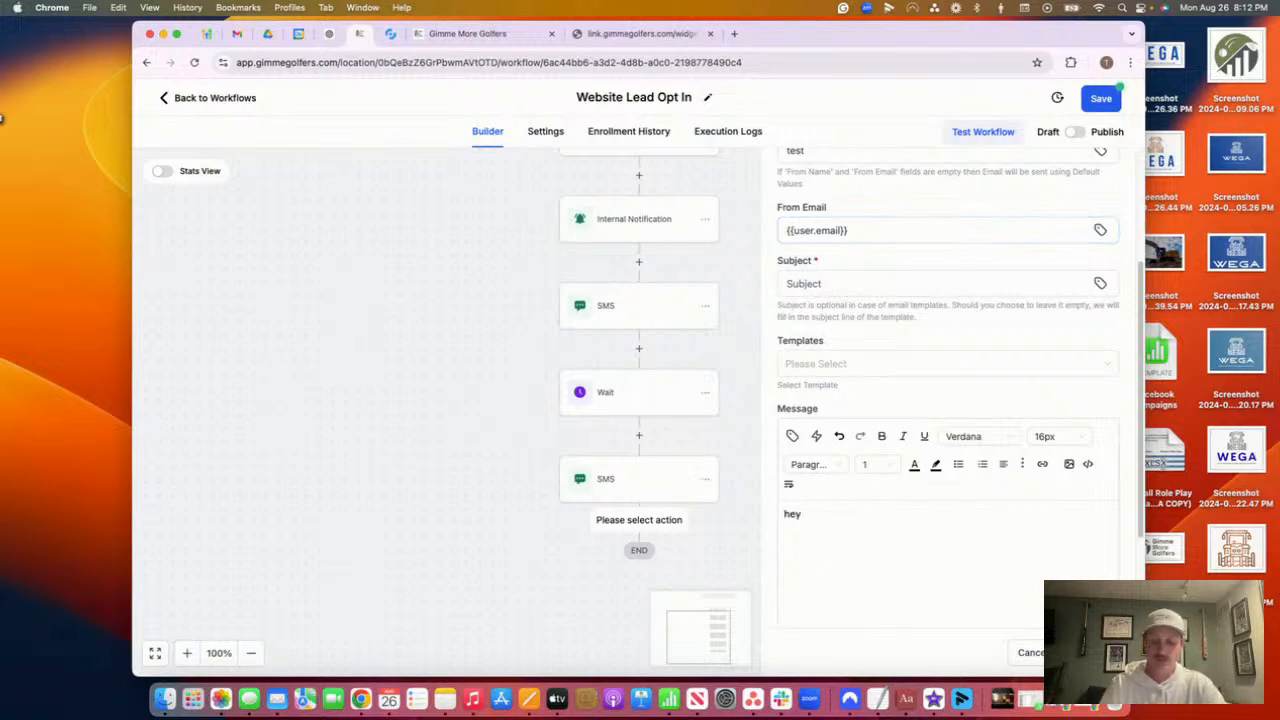
pyautogui.write(' what do ')
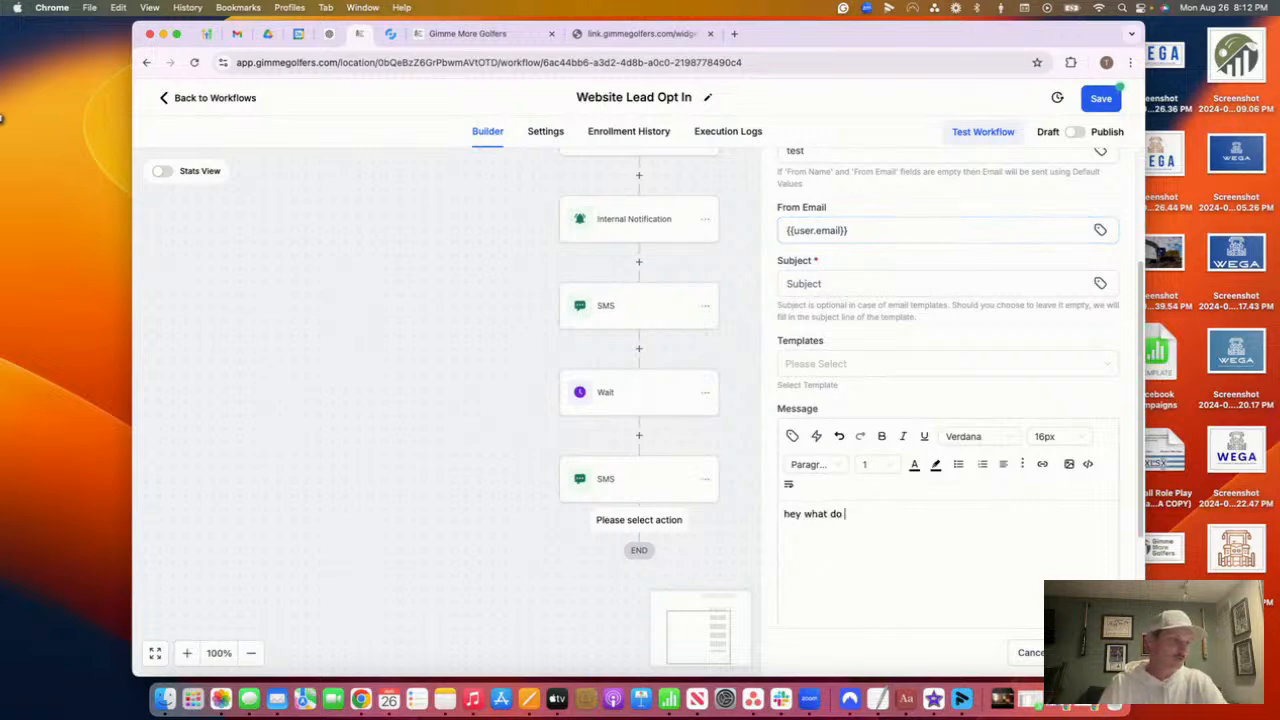
pyautogui.write('you want to learn mo')
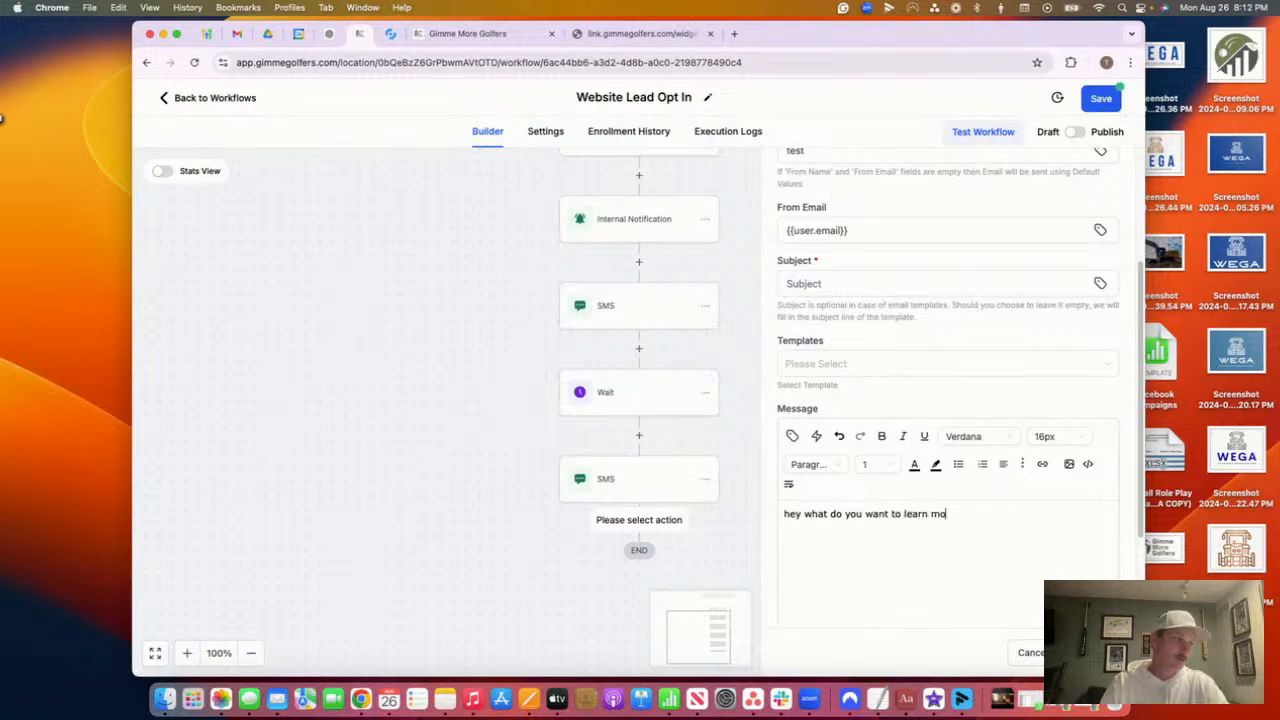
pyautogui.write('st about golf')
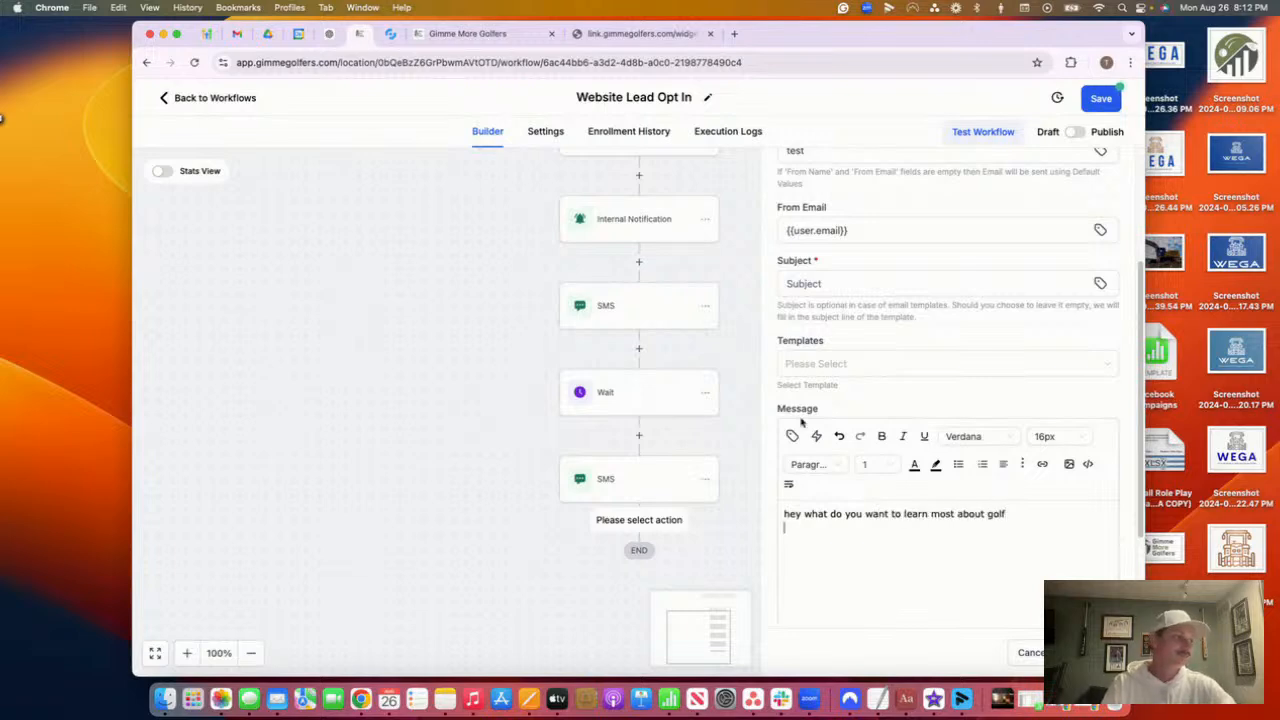
pyautogui.click(1088, 653)
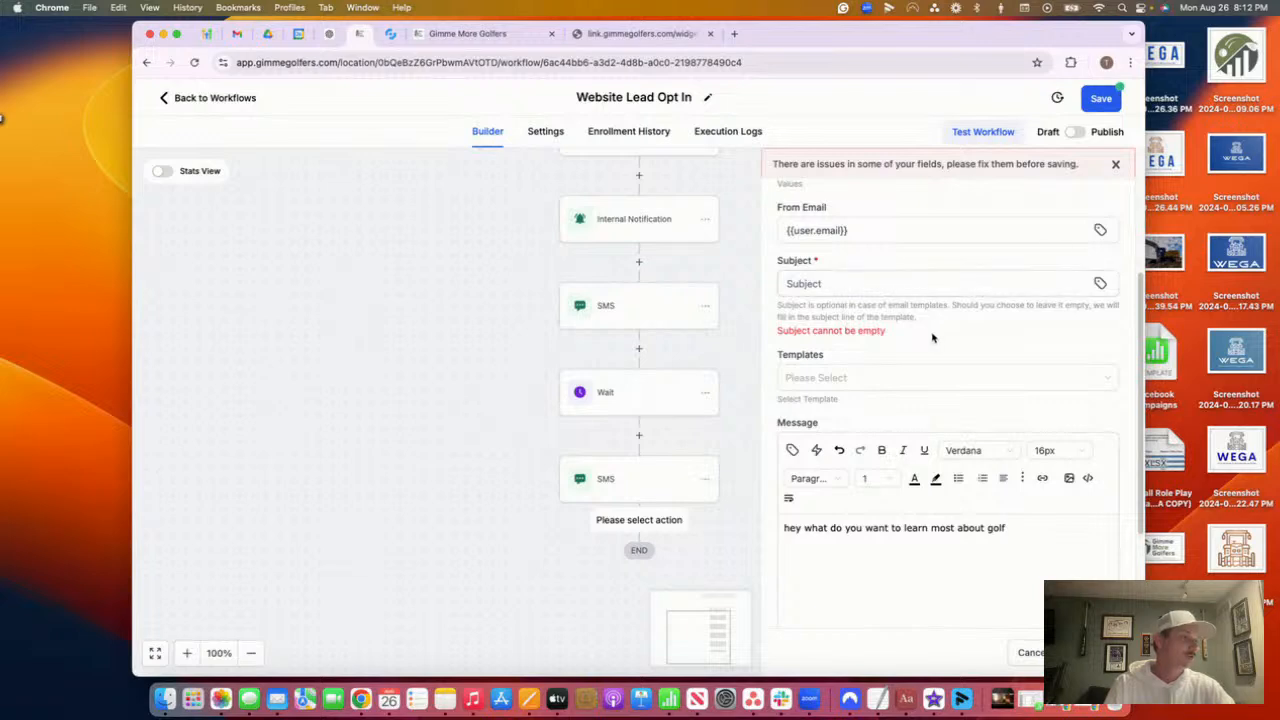
pyautogui.click(905, 286)
pyautogui.write('tesdgf')
pyautogui.click(1088, 653)
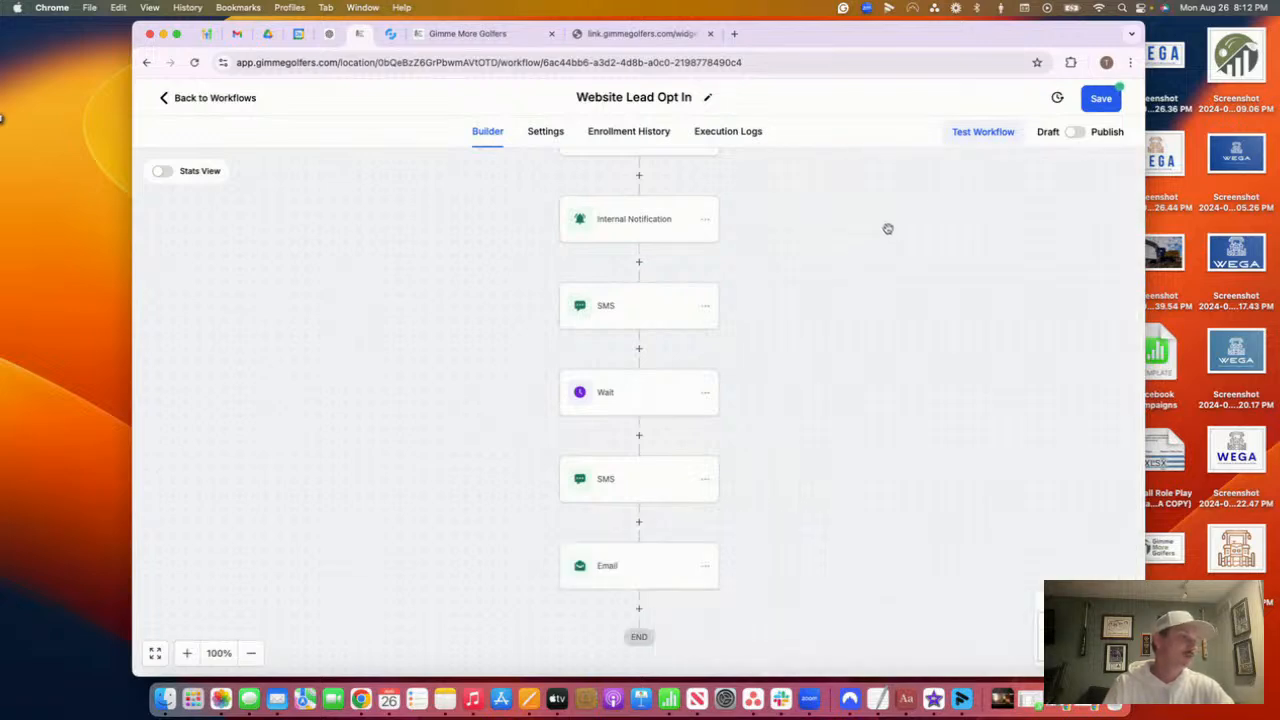
pyautogui.click(1094, 104)
pyautogui.scroll(-2, 769, 354)
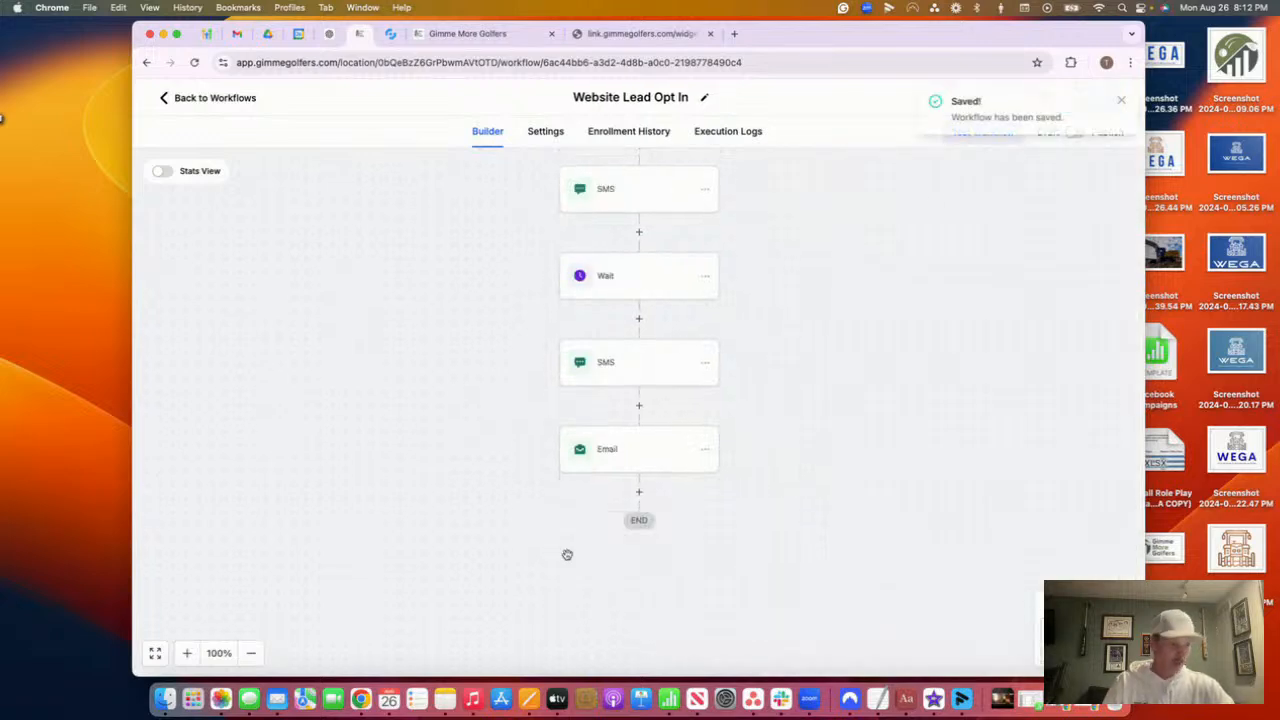
pyautogui.scroll(2, 600, 232)
pyautogui.scroll(3, 602, 233)
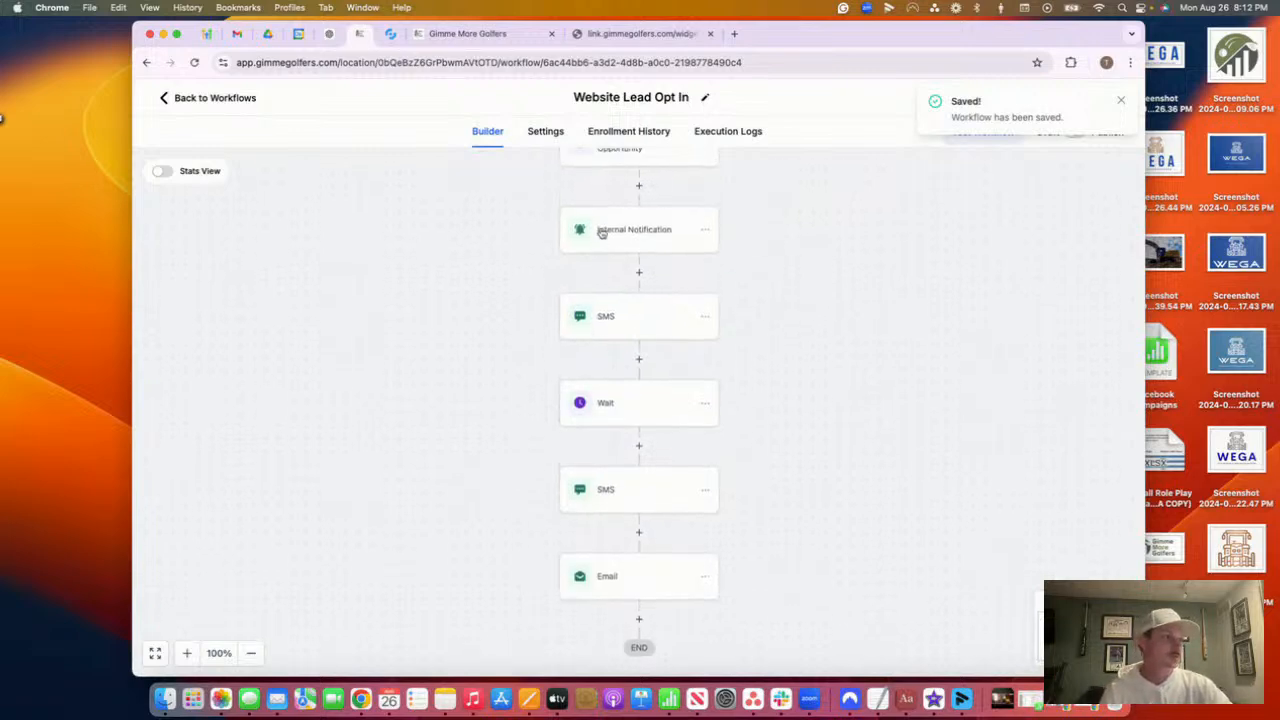
pyautogui.scroll(-1, 605, 197)
pyautogui.scroll(-5, 605, 197)
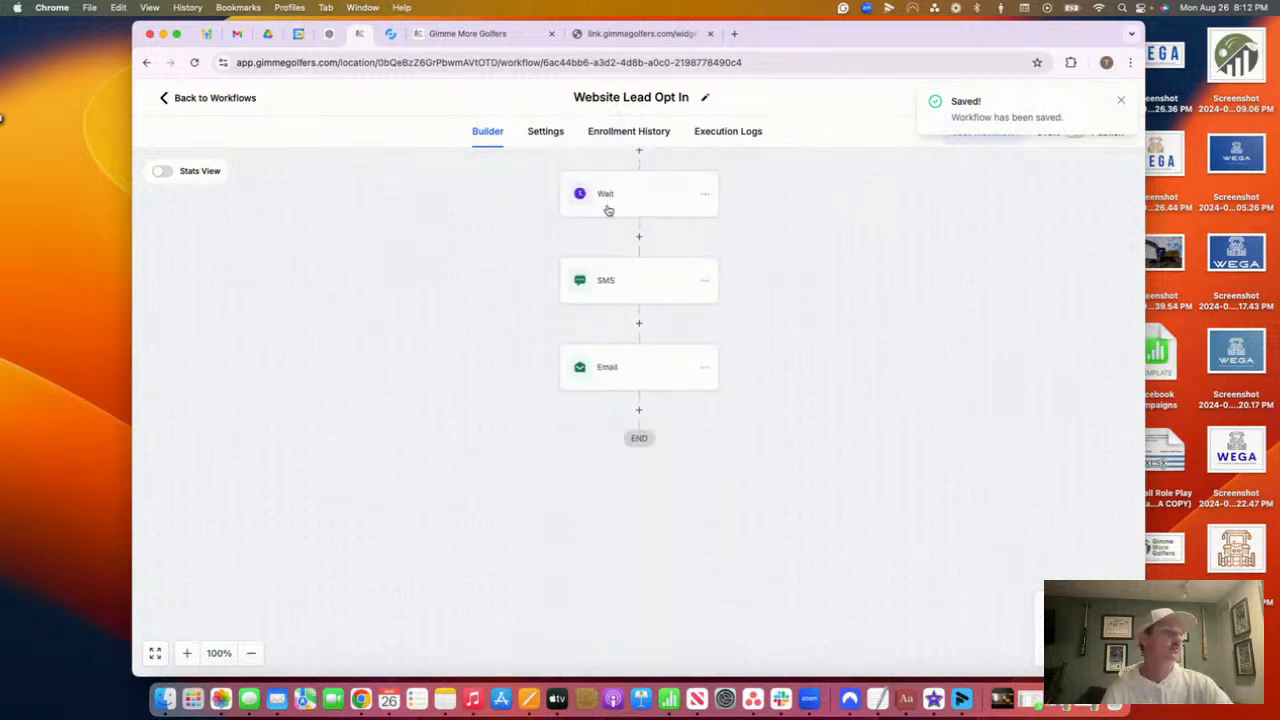
pyautogui.scroll(9, 666, 252)
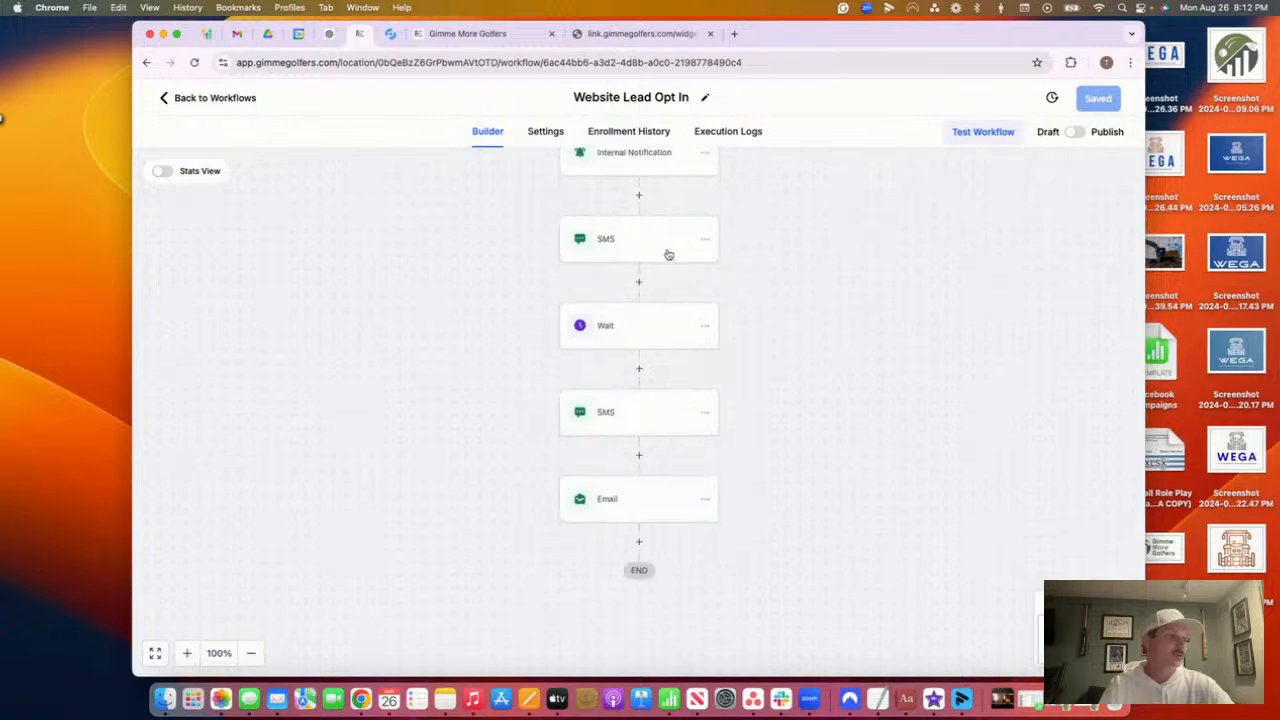
pyautogui.scroll(-6, 666, 250)
pyautogui.scroll(3, 627, 168)
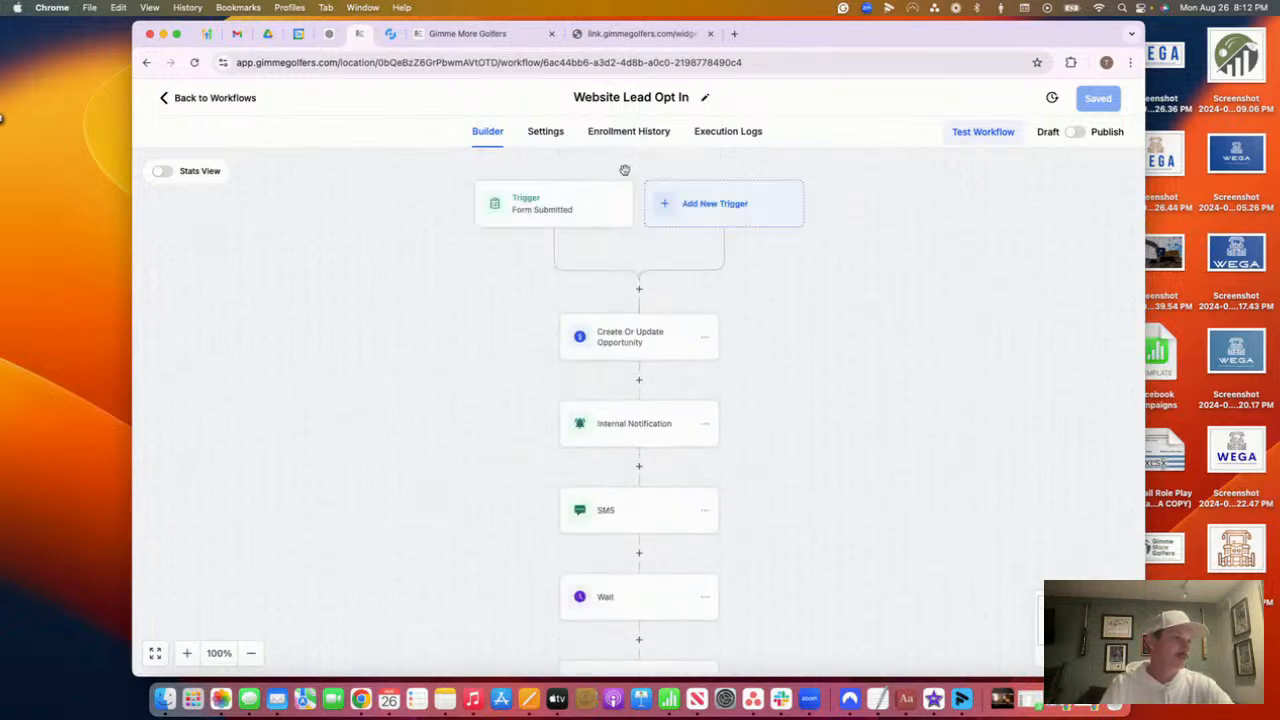
pyautogui.scroll(-2, 660, 360)
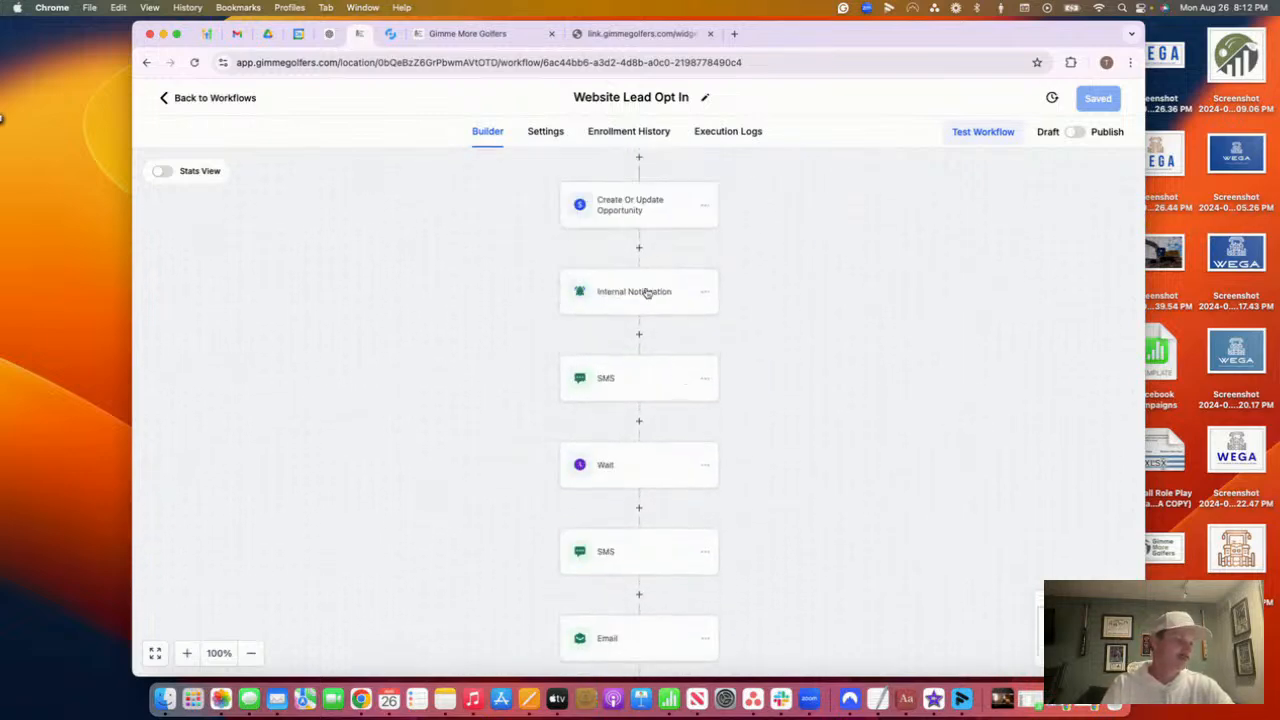
pyautogui.scroll(-1, 608, 433)
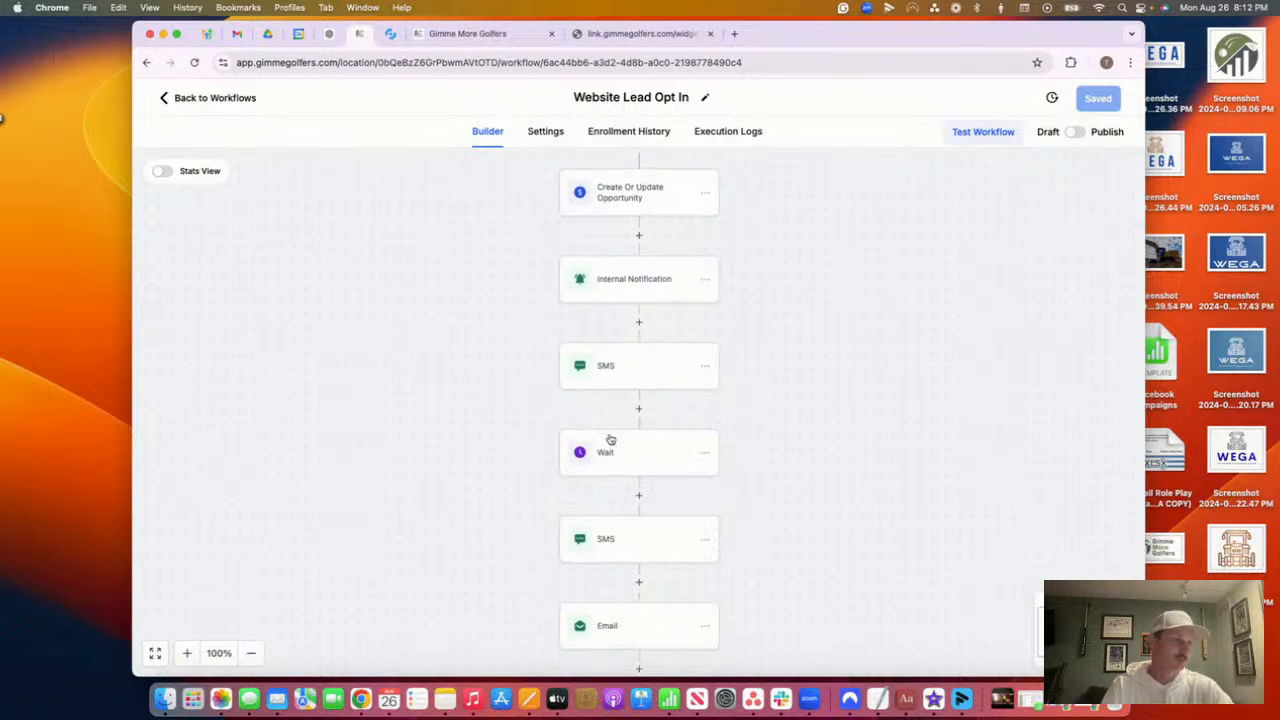
pyautogui.scroll(-2, 609, 432)
pyautogui.scroll(-5, 590, 565)
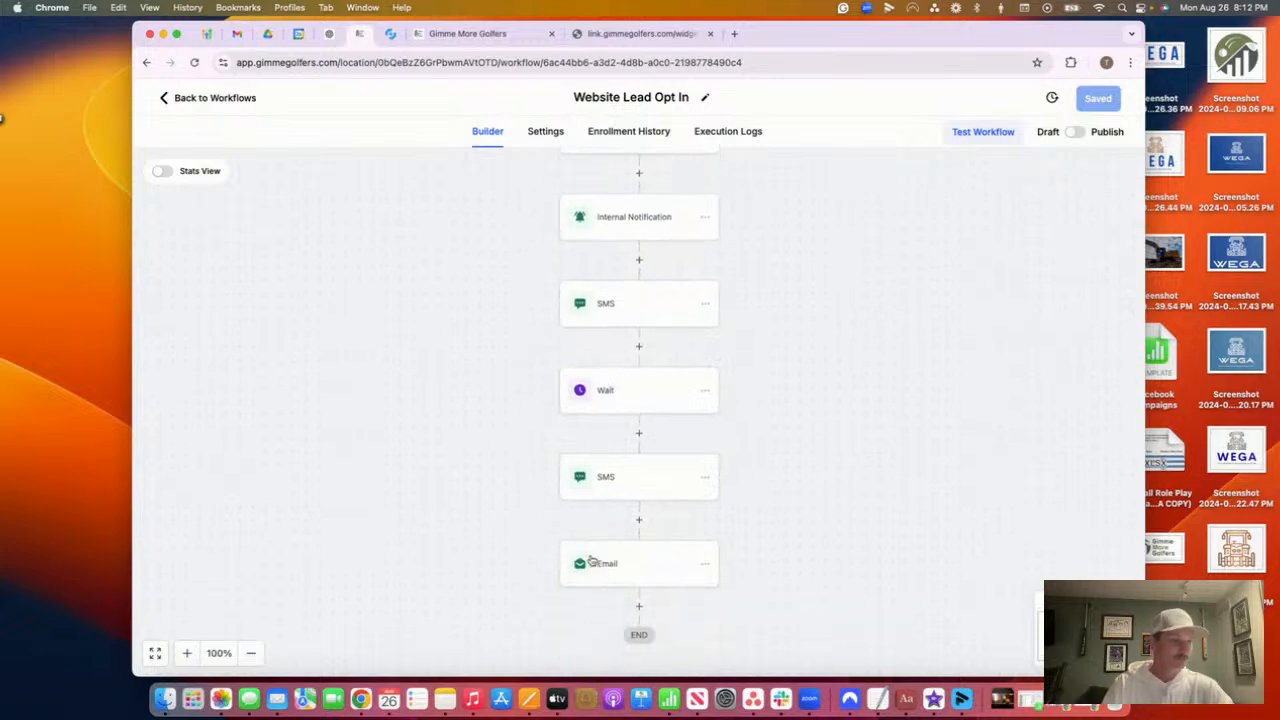
# Add an Add To Workflow step after Email targeting '**Start New Lead Phone Calls' and save it
pyautogui.click(641, 457)
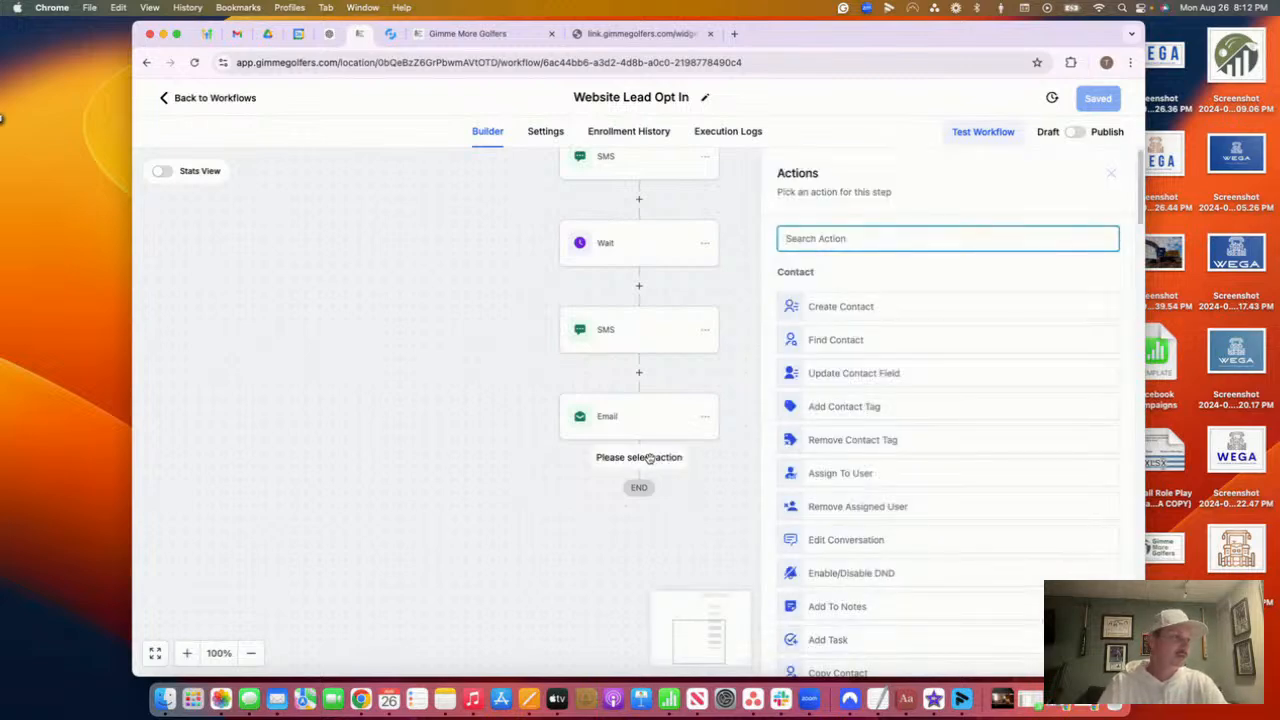
pyautogui.write('add')
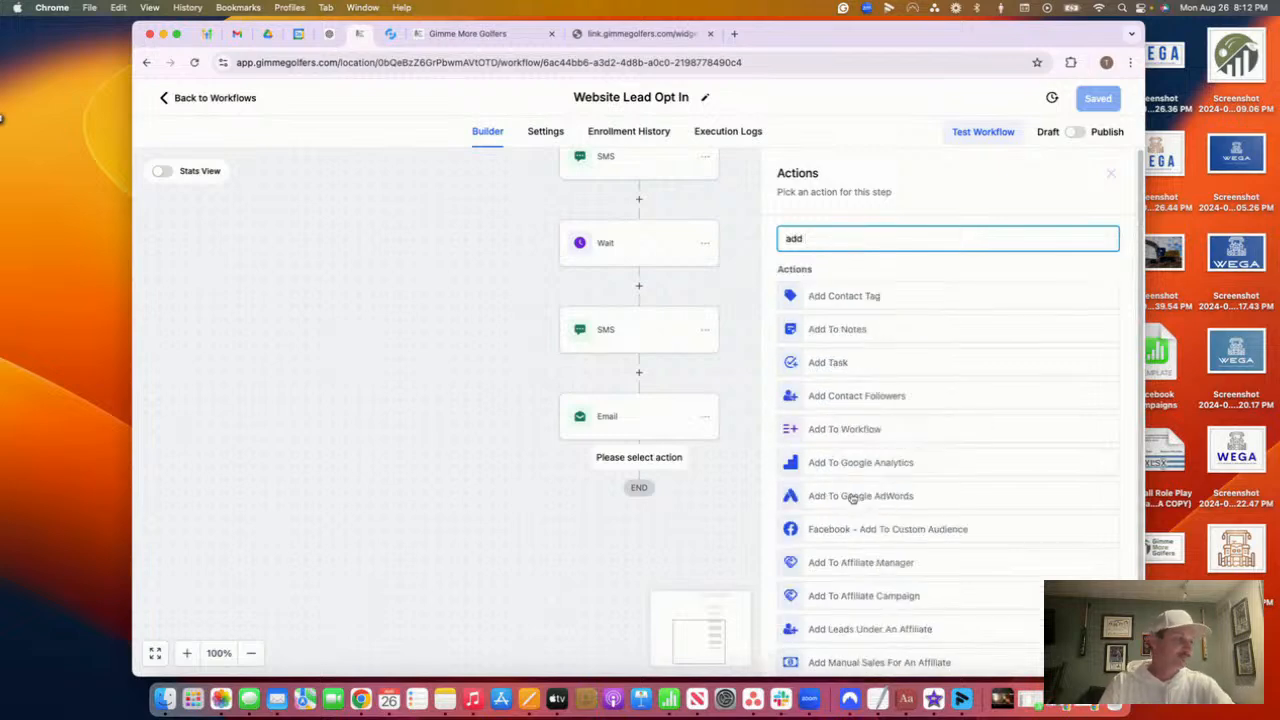
pyautogui.click(855, 432)
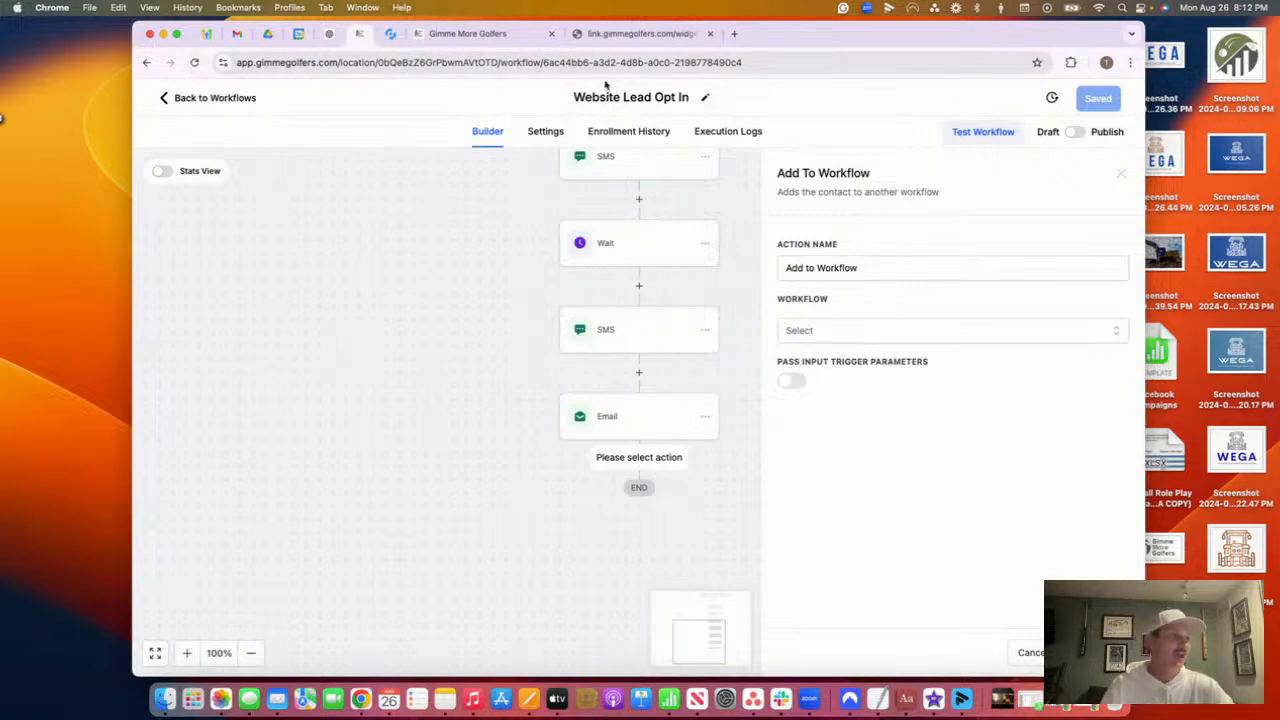
pyautogui.click(814, 333)
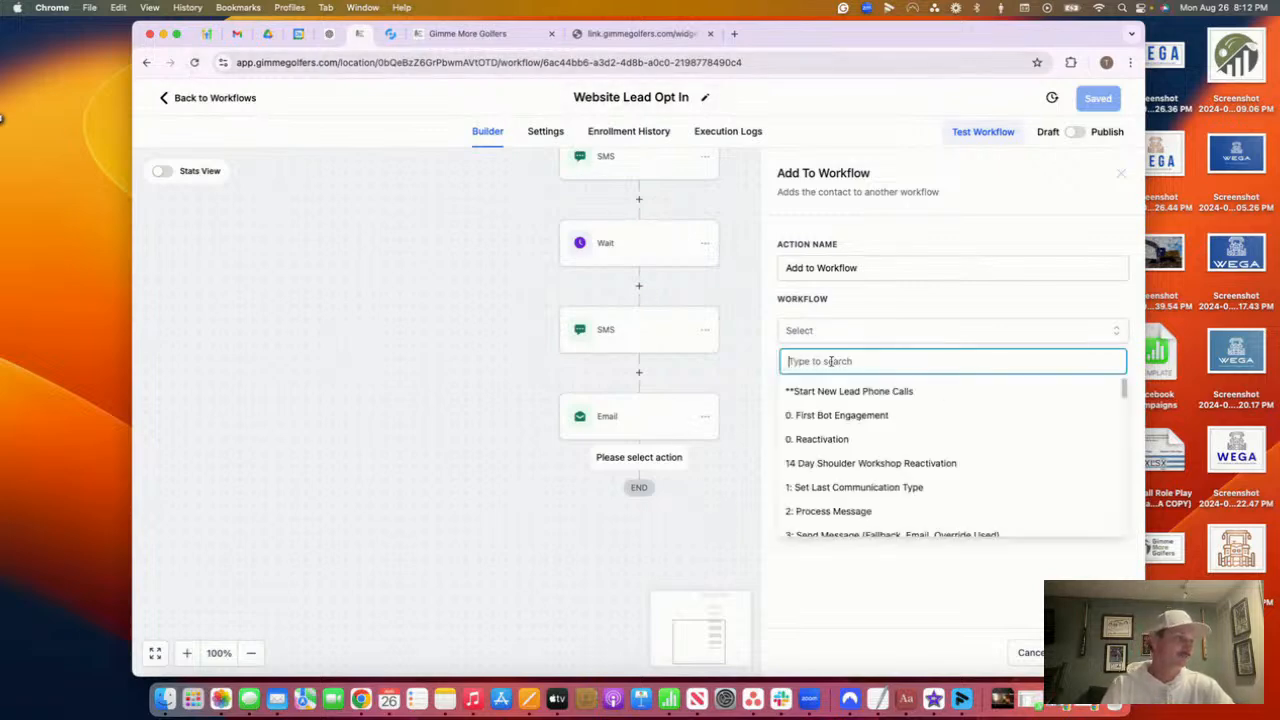
pyautogui.scroll(-1, 875, 443)
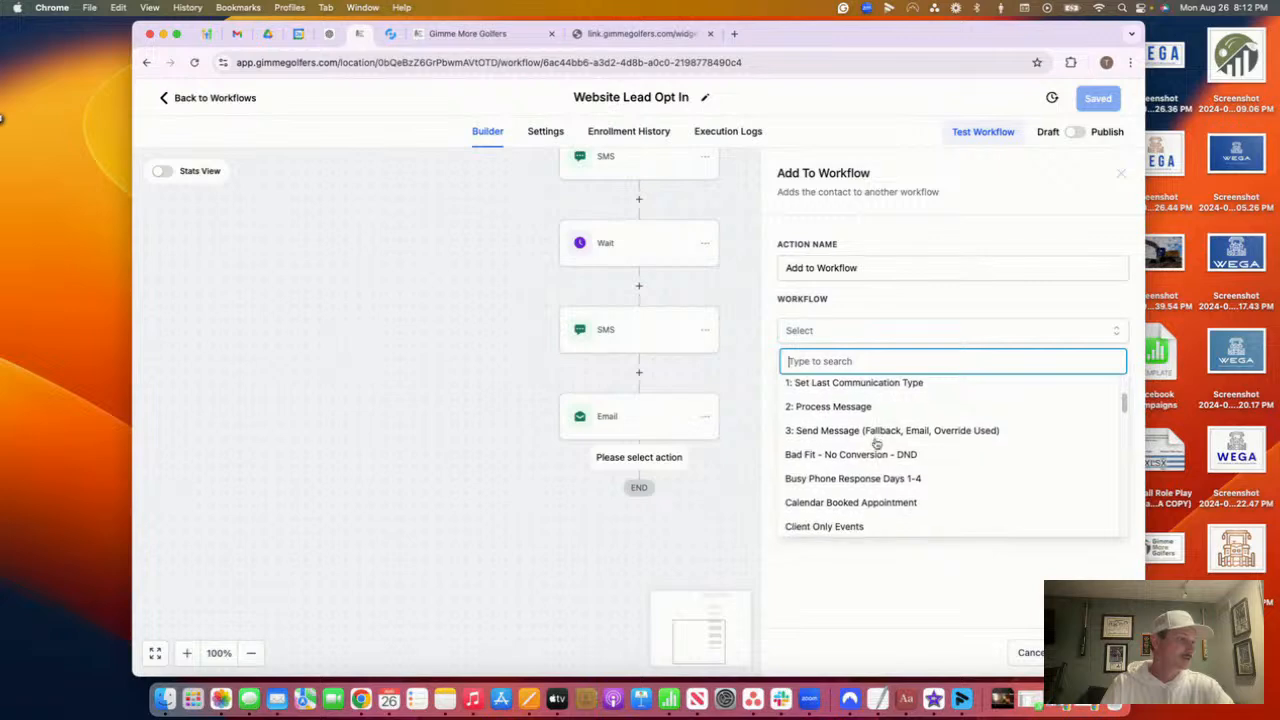
pyautogui.scroll(-2, 875, 443)
pyautogui.scroll(4, 876, 443)
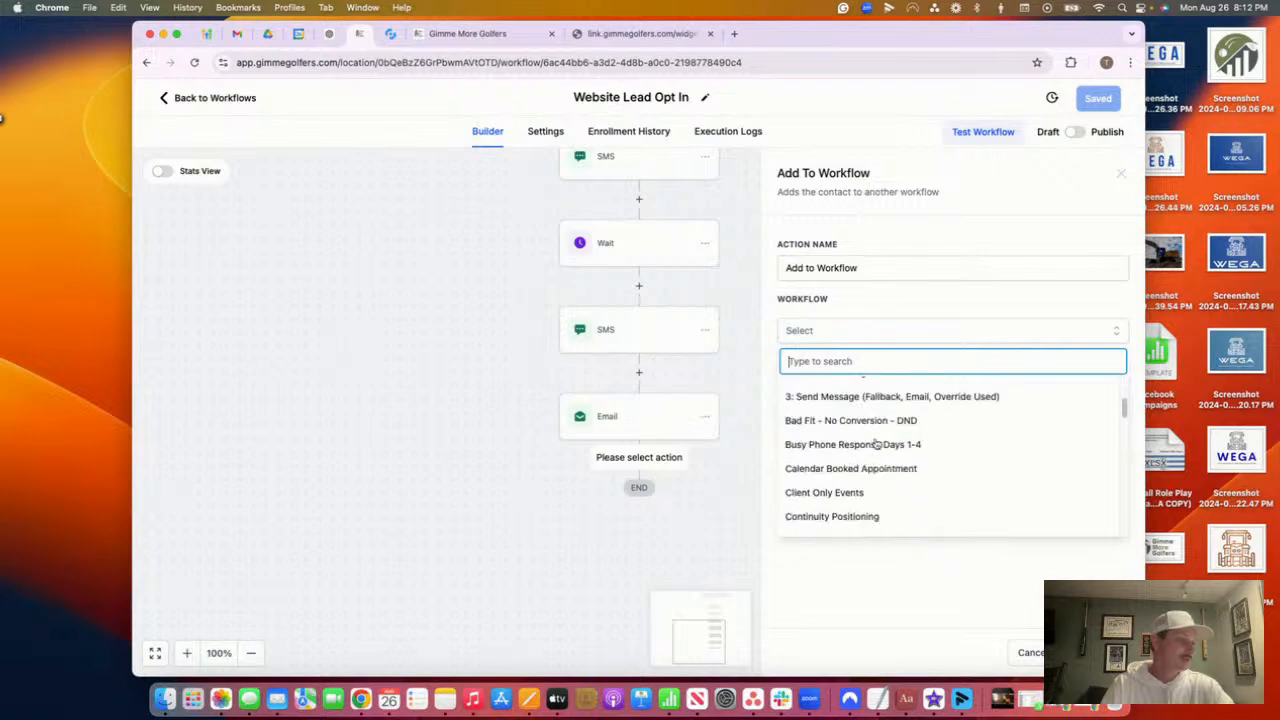
pyautogui.click(864, 393)
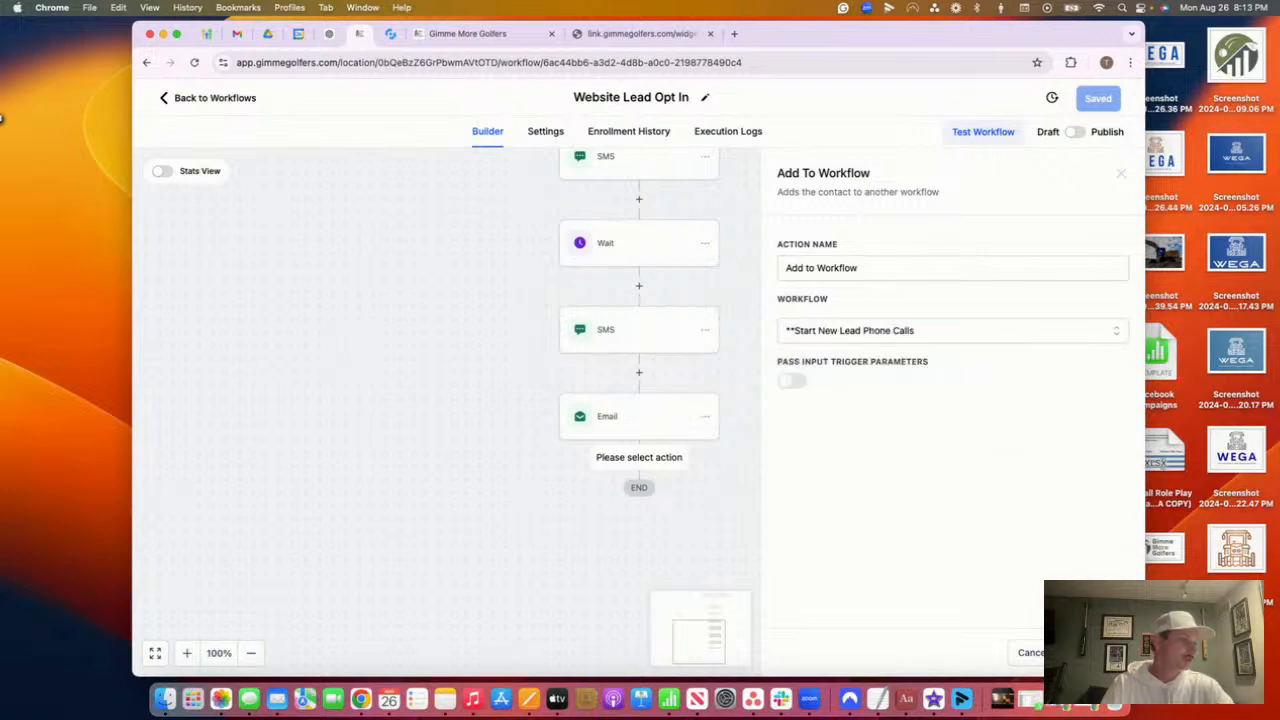
pyautogui.click(1093, 653)
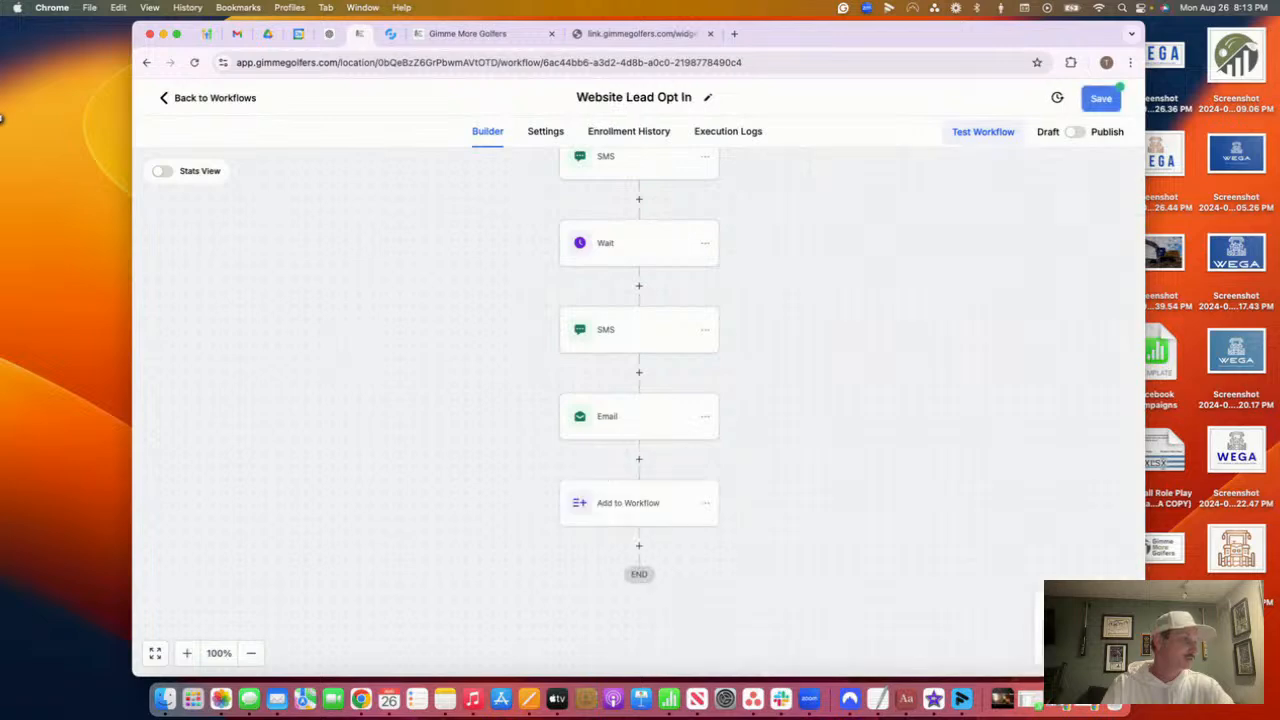
# Save the Website Lead Opt In workflow and scroll through the canvas to review the full chain
pyautogui.click(1106, 97)
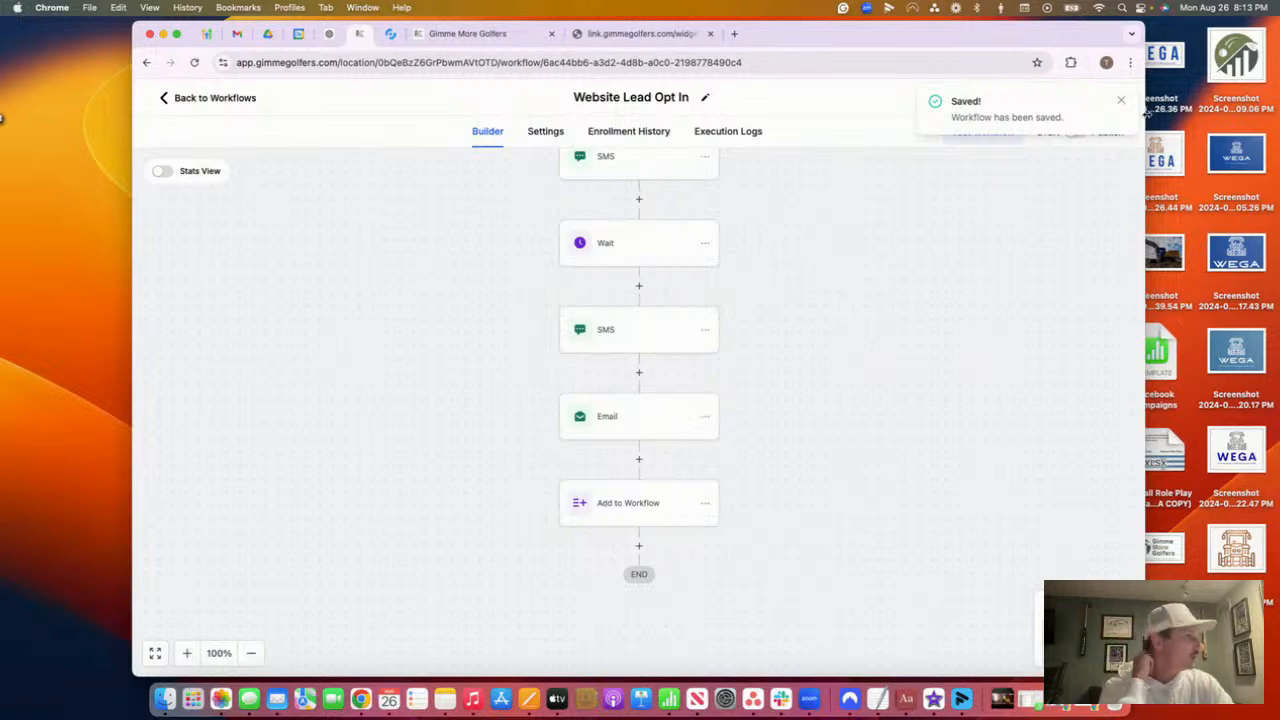
pyautogui.click(1121, 104)
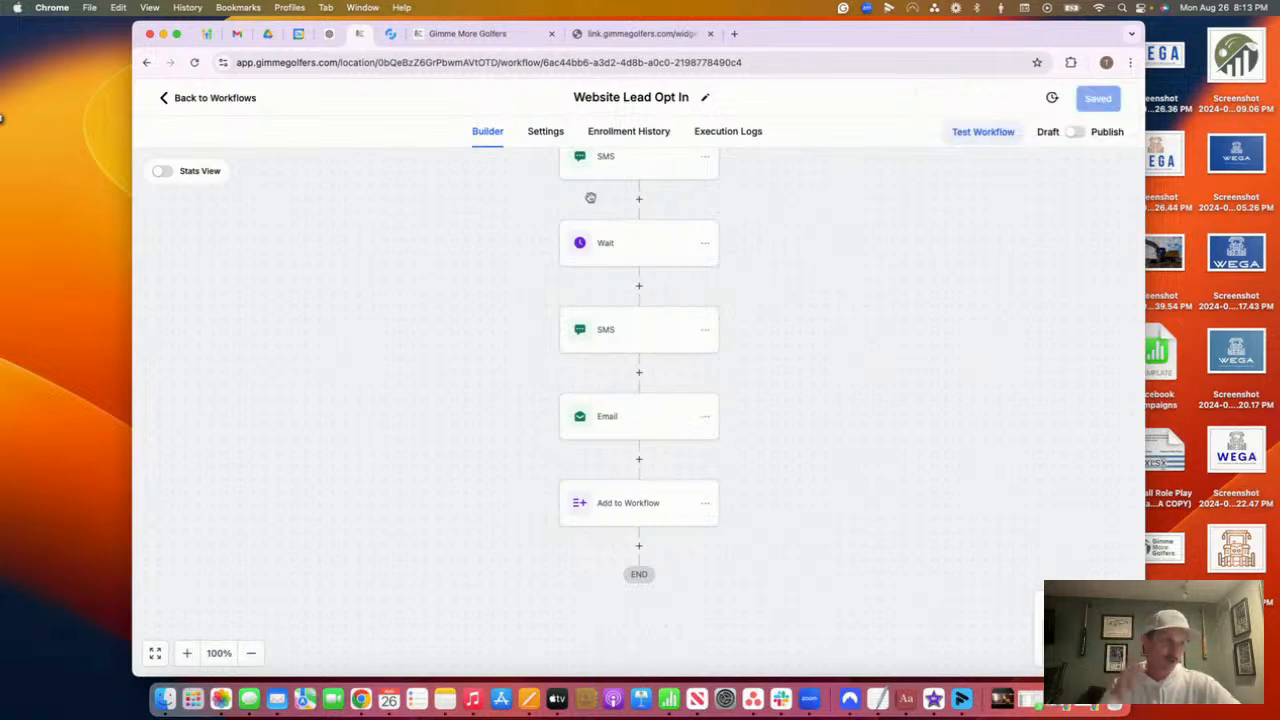
pyautogui.scroll(5, 590, 275)
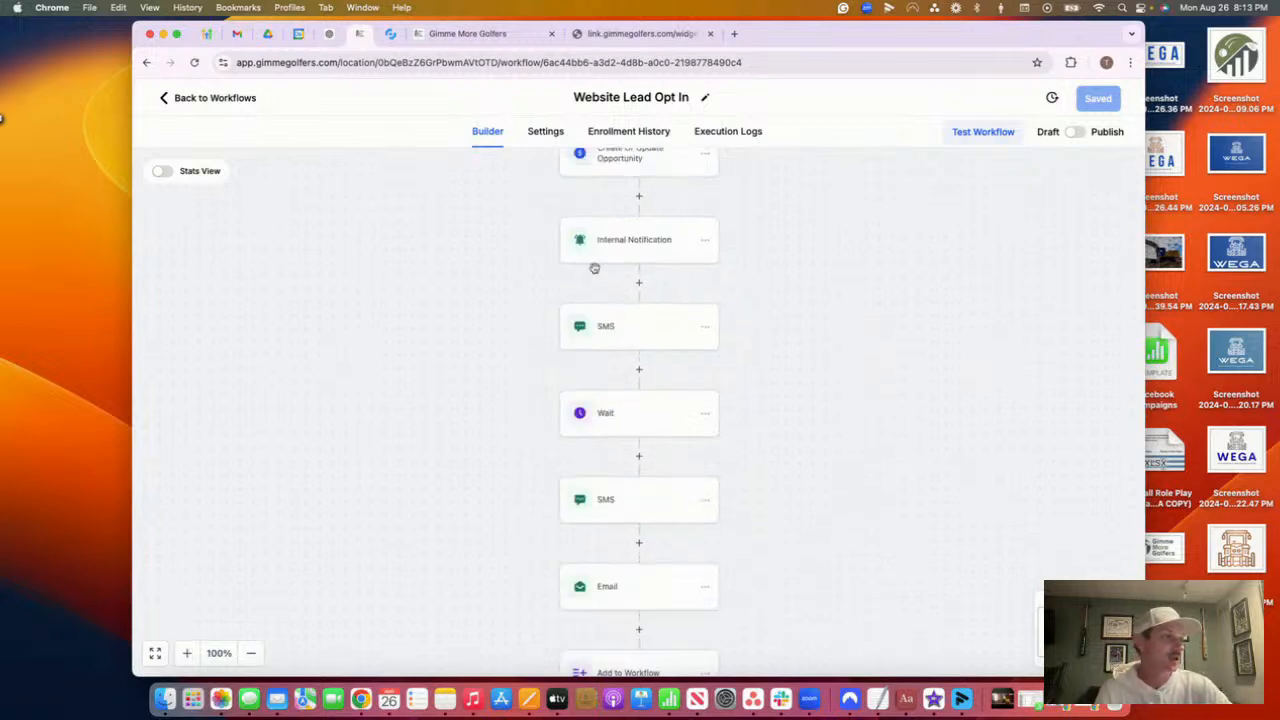
pyautogui.scroll(3, 596, 273)
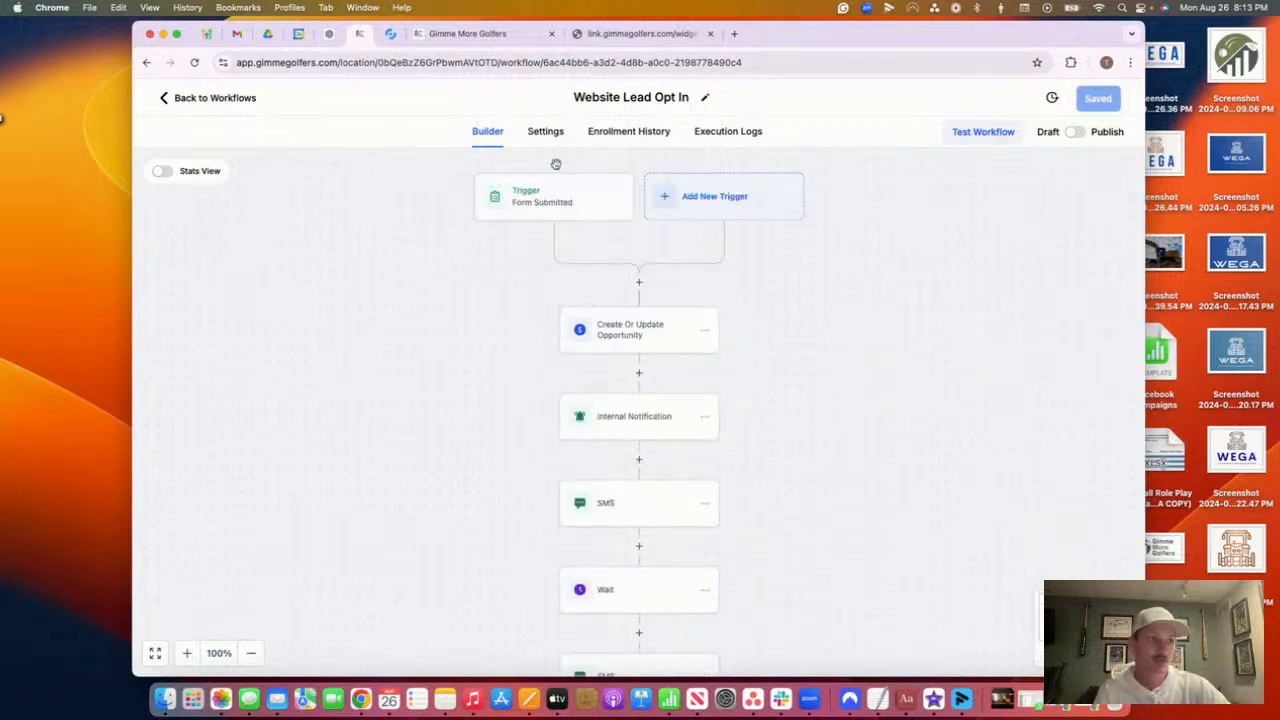
pyautogui.scroll(-4, 762, 221)
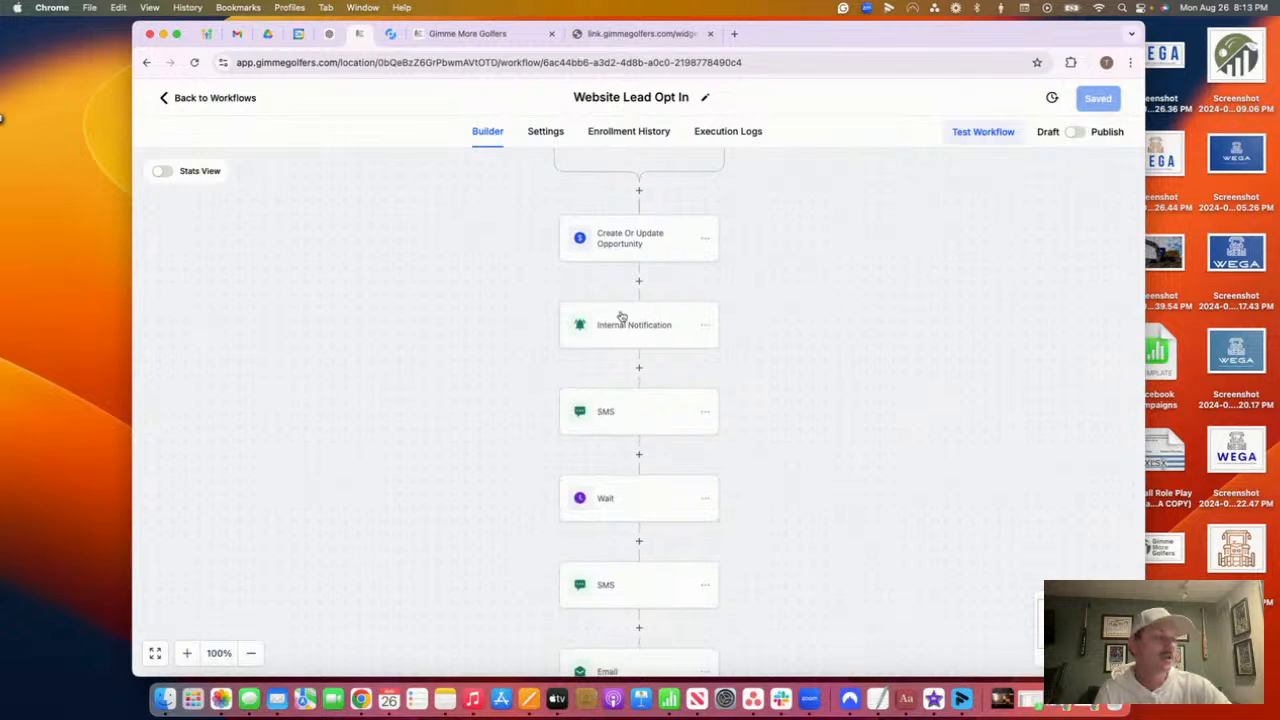
pyautogui.scroll(-1, 610, 279)
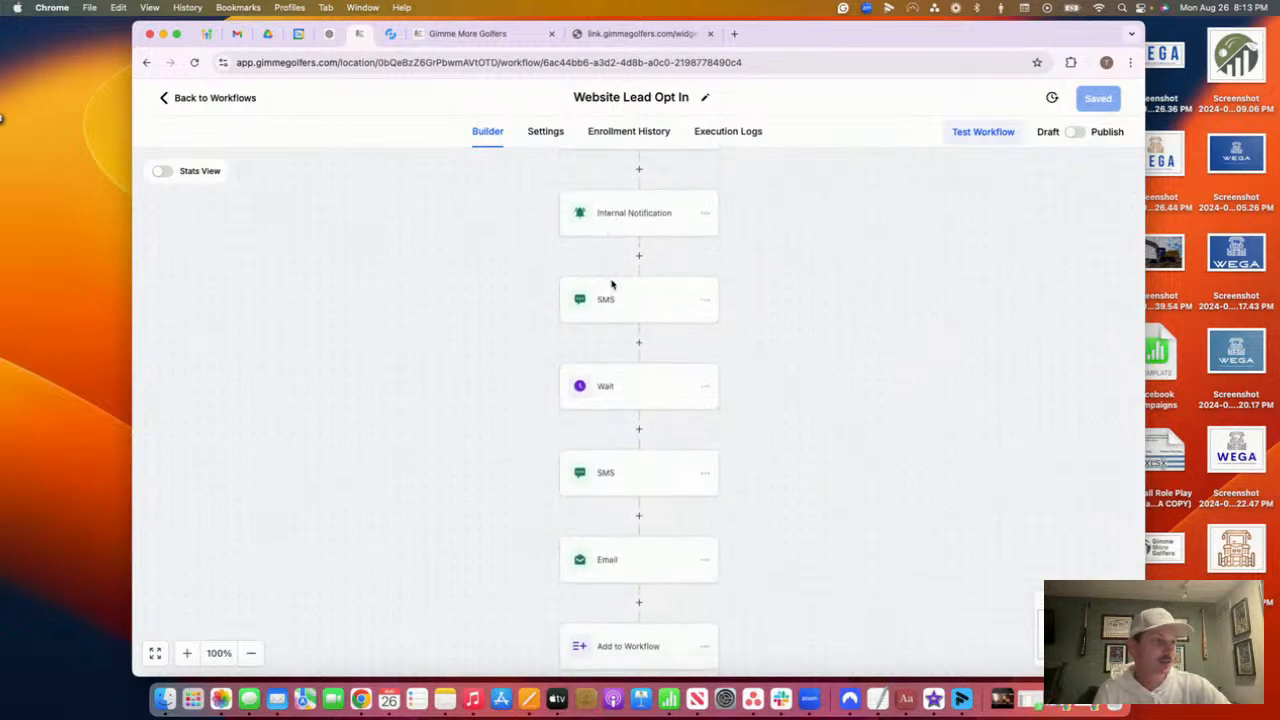
pyautogui.rightClick(608, 280)
pyautogui.click(481, 311)
pyautogui.scroll(-1, 640, 340)
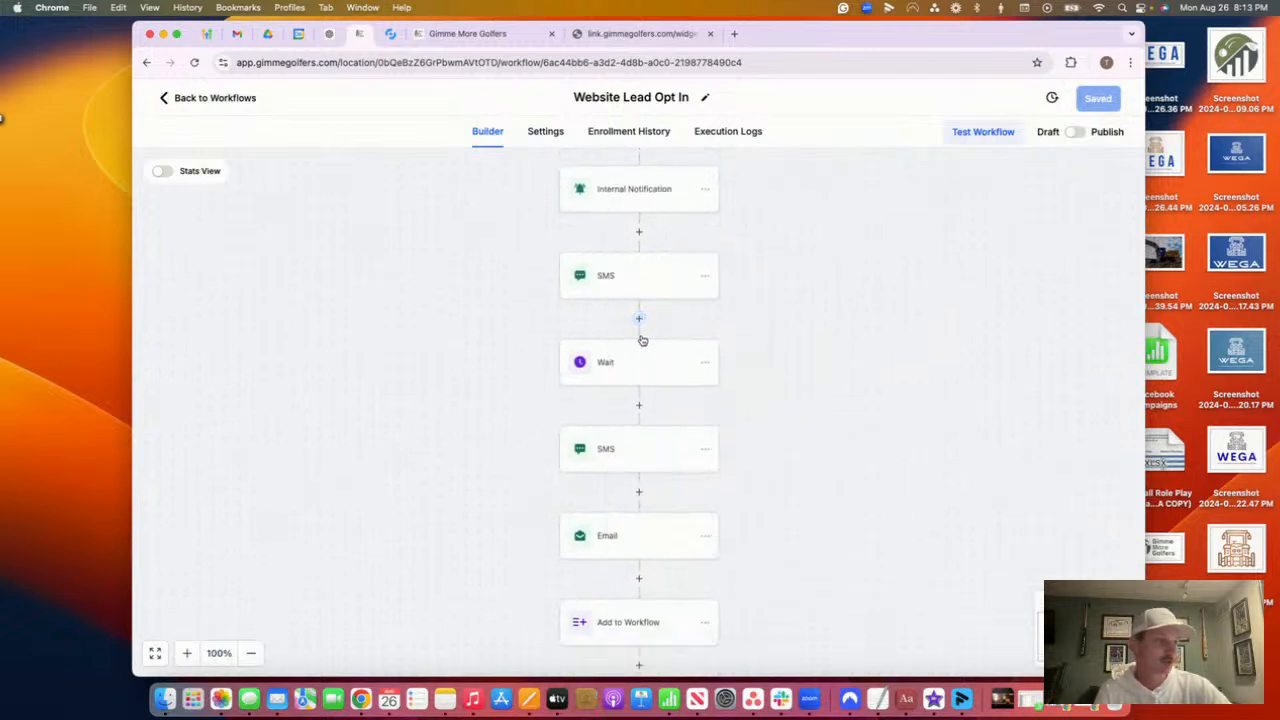
pyautogui.scroll(6, 640, 340)
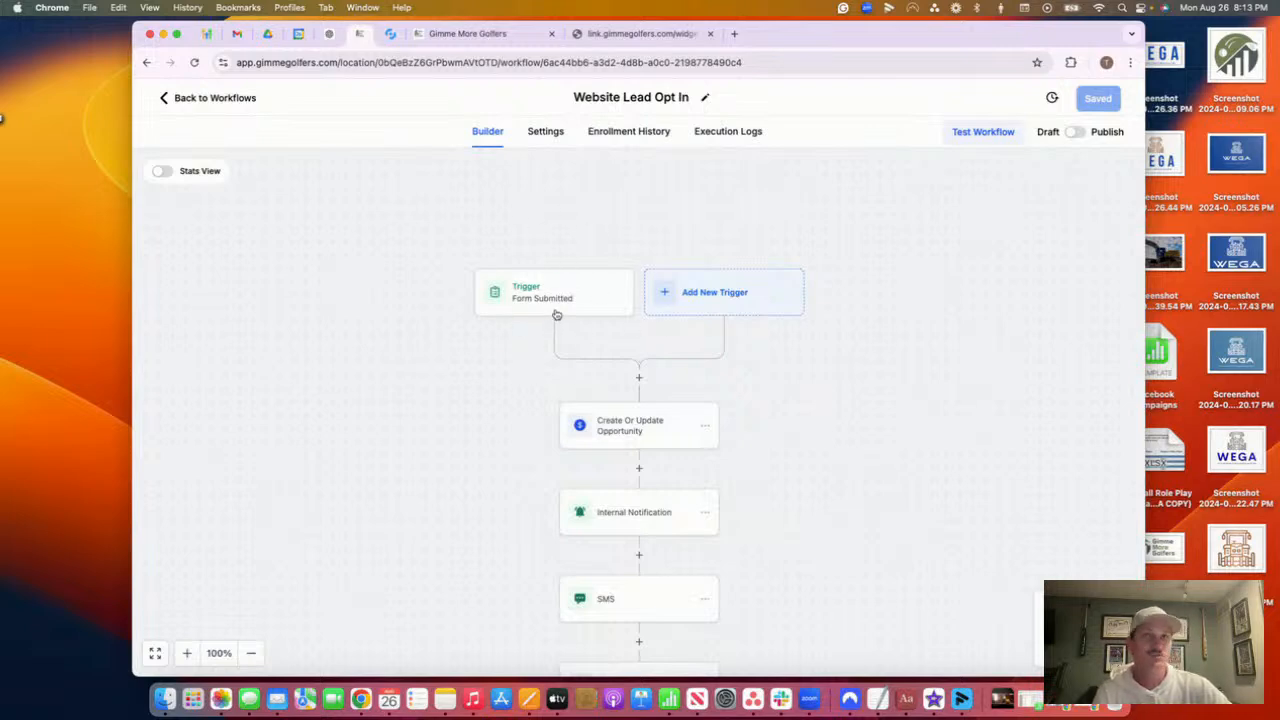
pyautogui.scroll(-5, 557, 310)
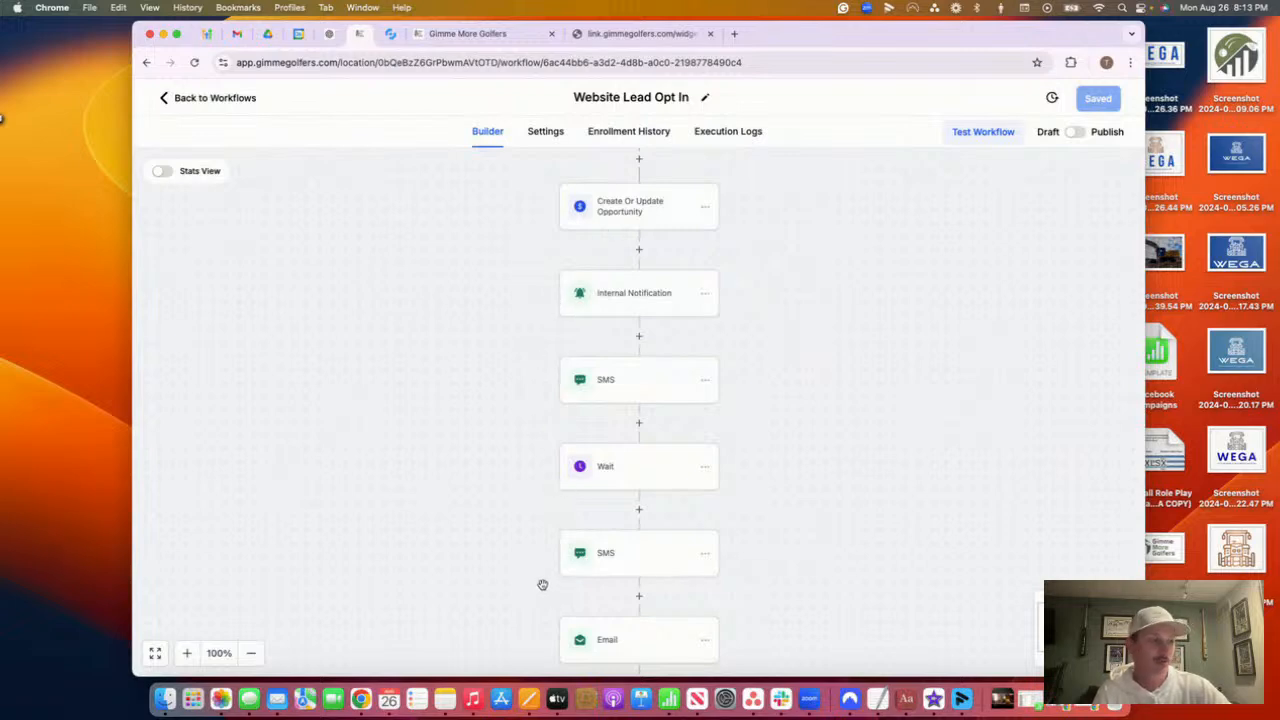
pyautogui.scroll(-1, 542, 584)
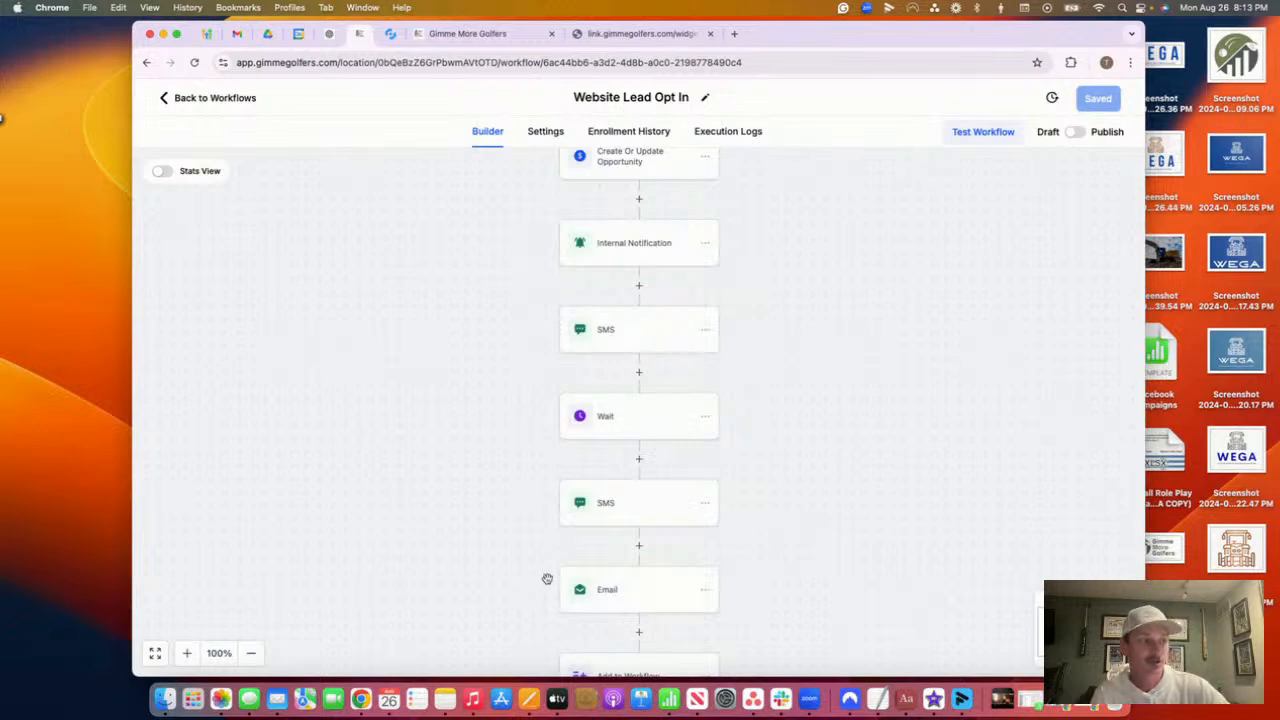
pyautogui.scroll(-1, 547, 579)
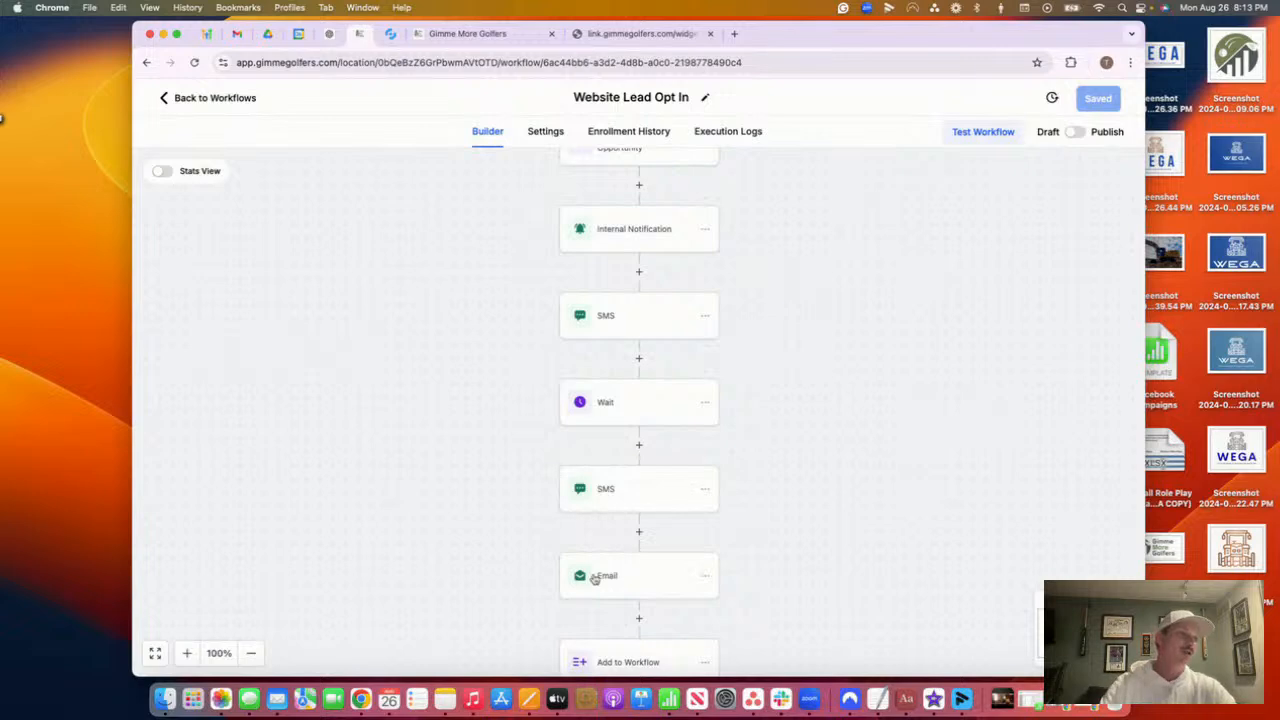
# Navigate to Client Growth Caddie > 1. Lead Nurture - Acquisition Sequences > POWERDIALER
pyautogui.click(214, 98)
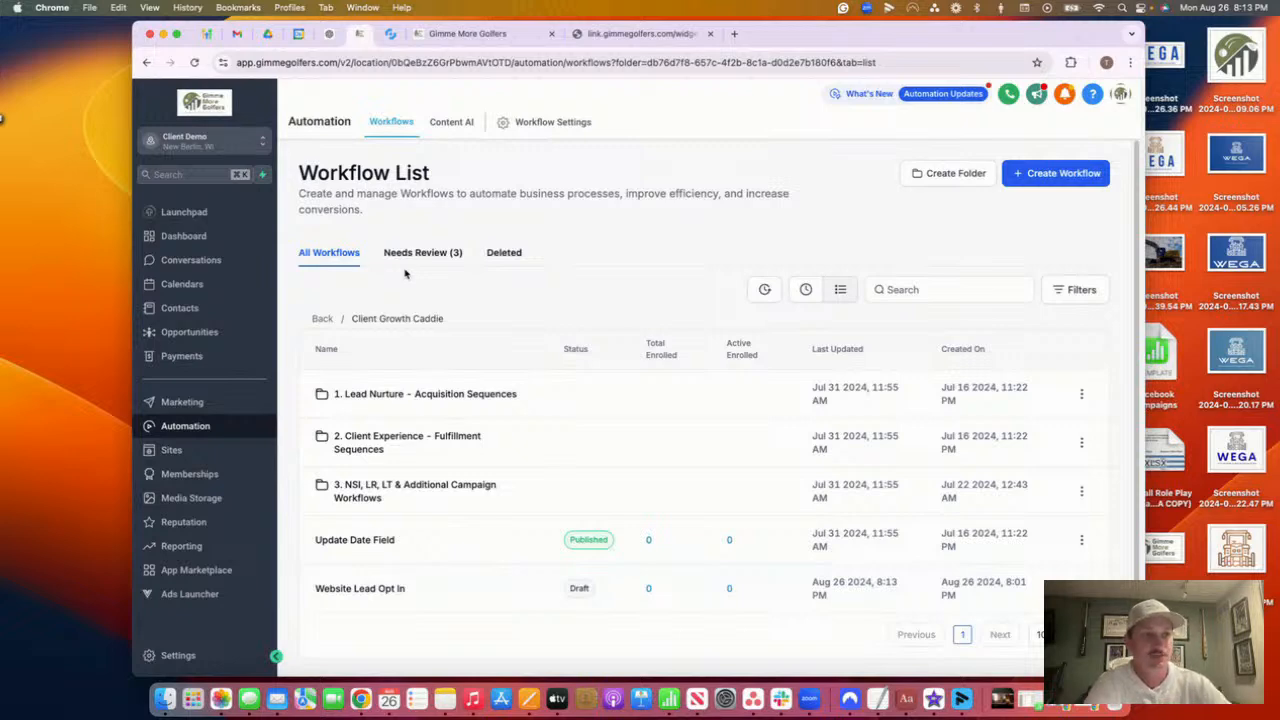
pyautogui.click(320, 318)
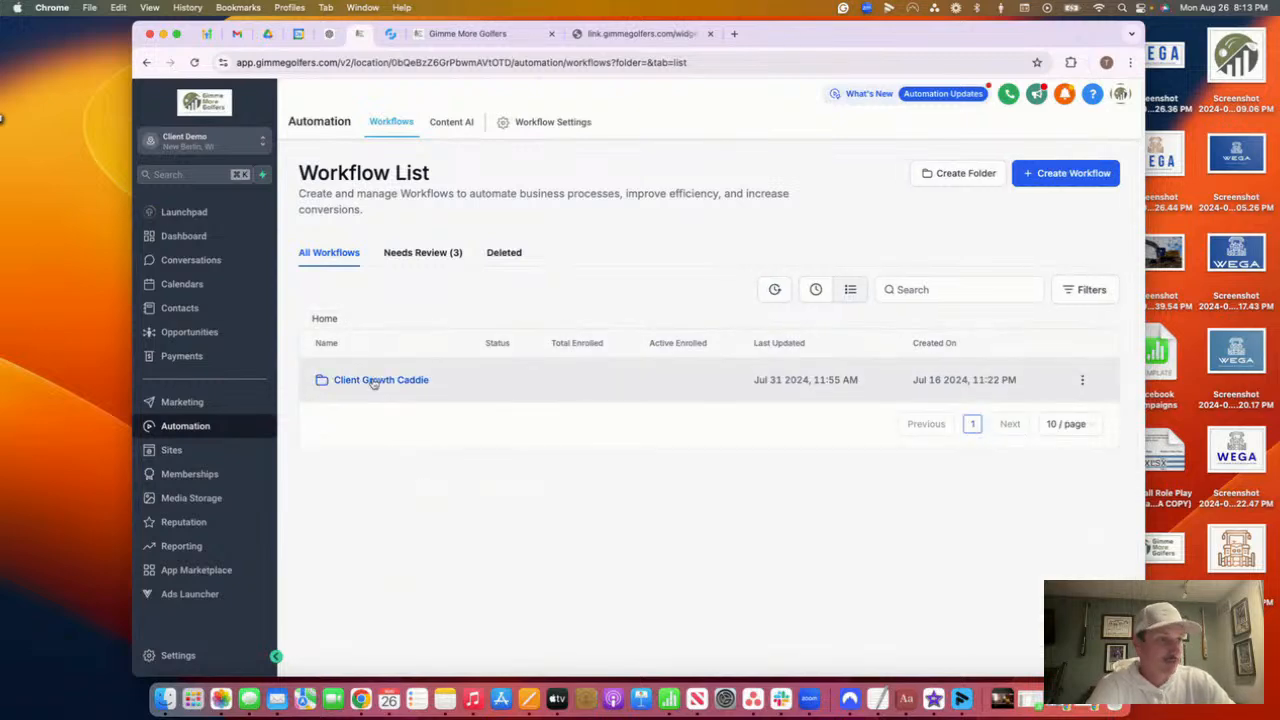
pyautogui.click(375, 378)
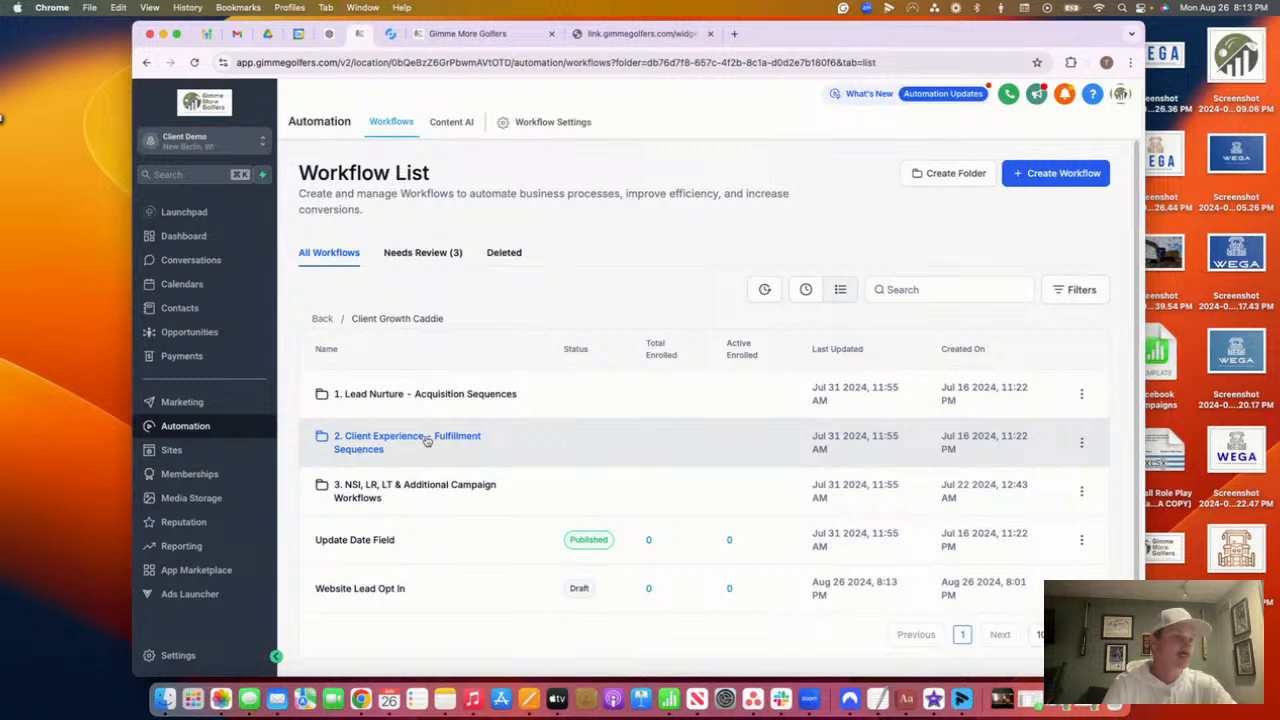
pyautogui.click(425, 393)
pyautogui.scroll(-2, 367, 490)
pyautogui.click(367, 495)
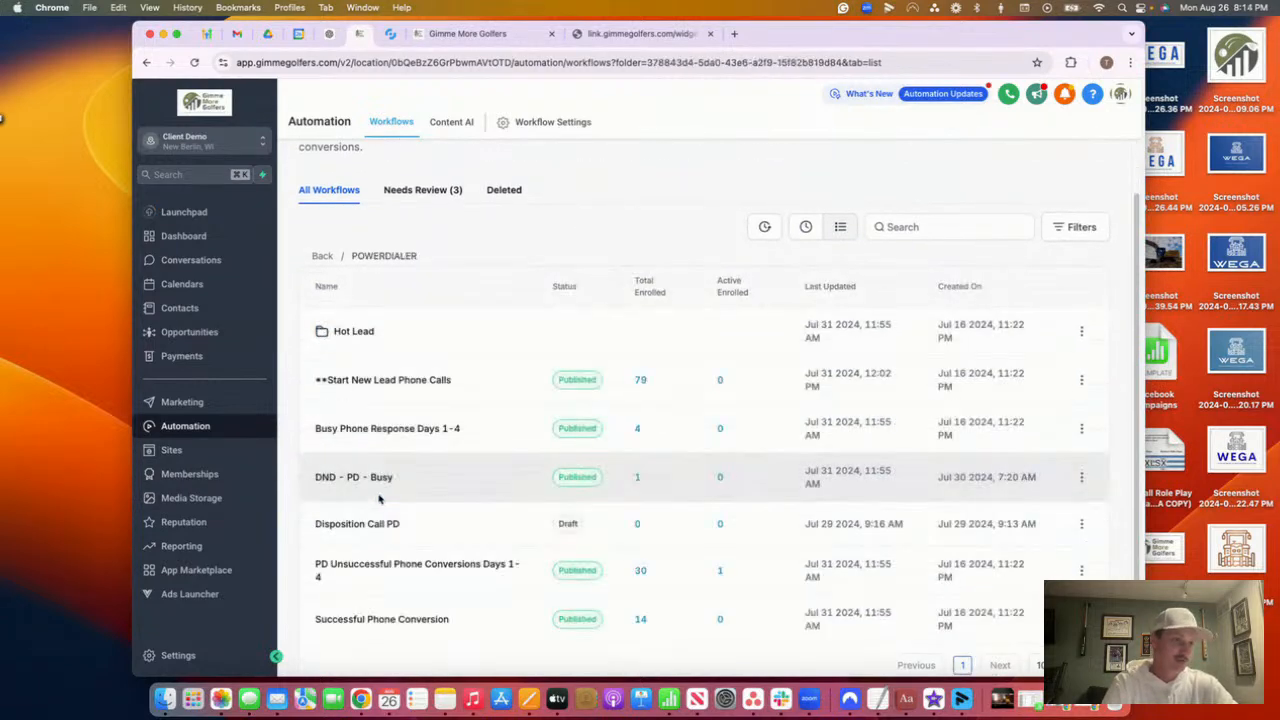
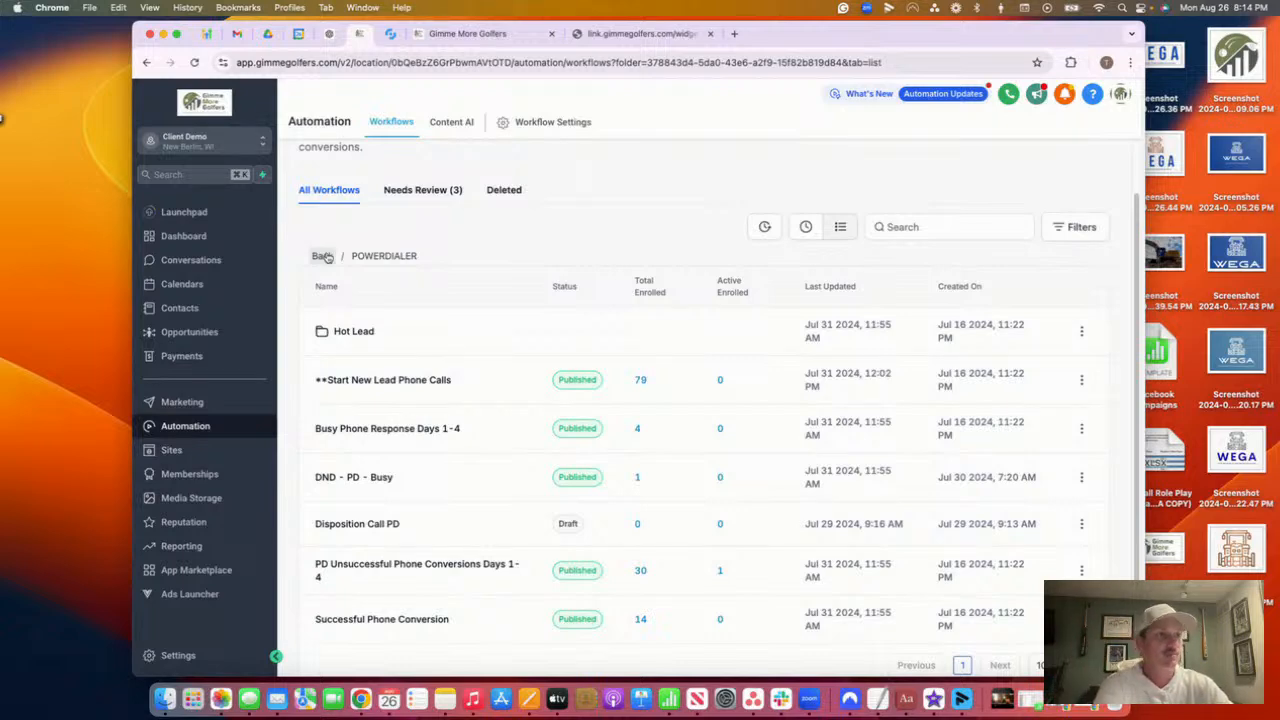
# Revisit the POWERDIALER folder, return to Lead Nurture, and search the workflows for 'new'
pyautogui.click(323, 256)
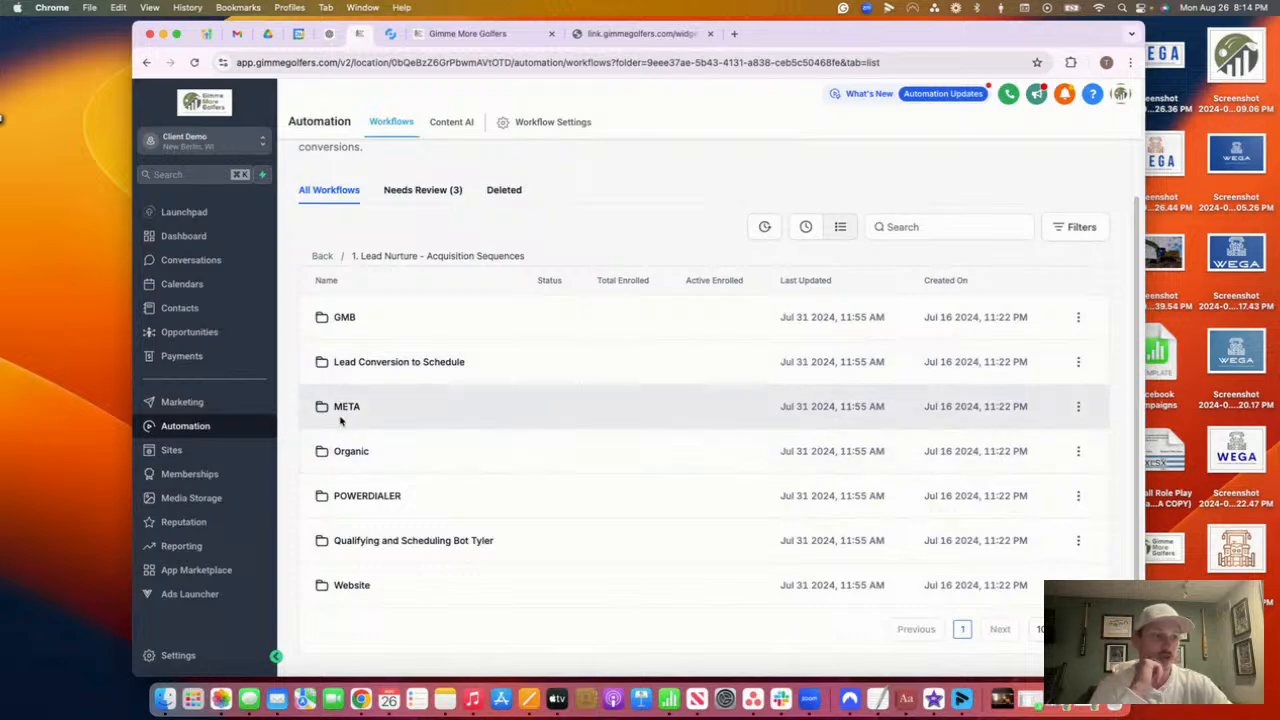
pyautogui.click(362, 497)
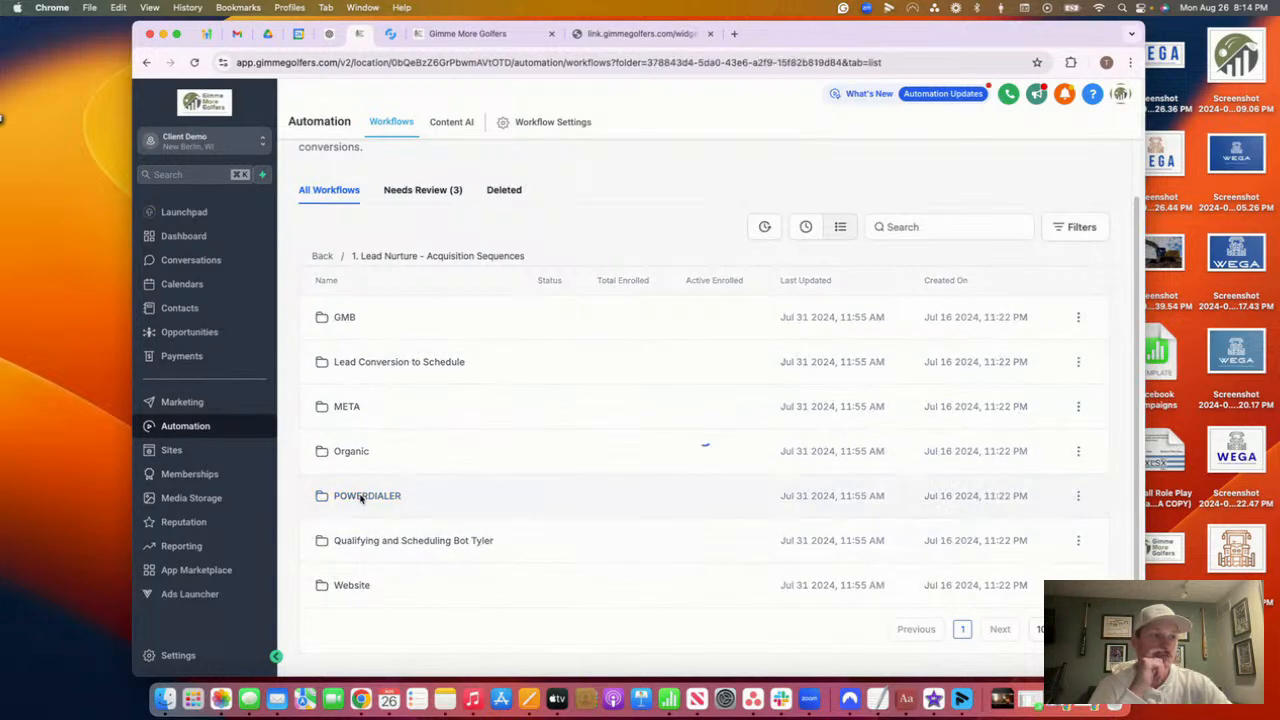
pyautogui.click(321, 256)
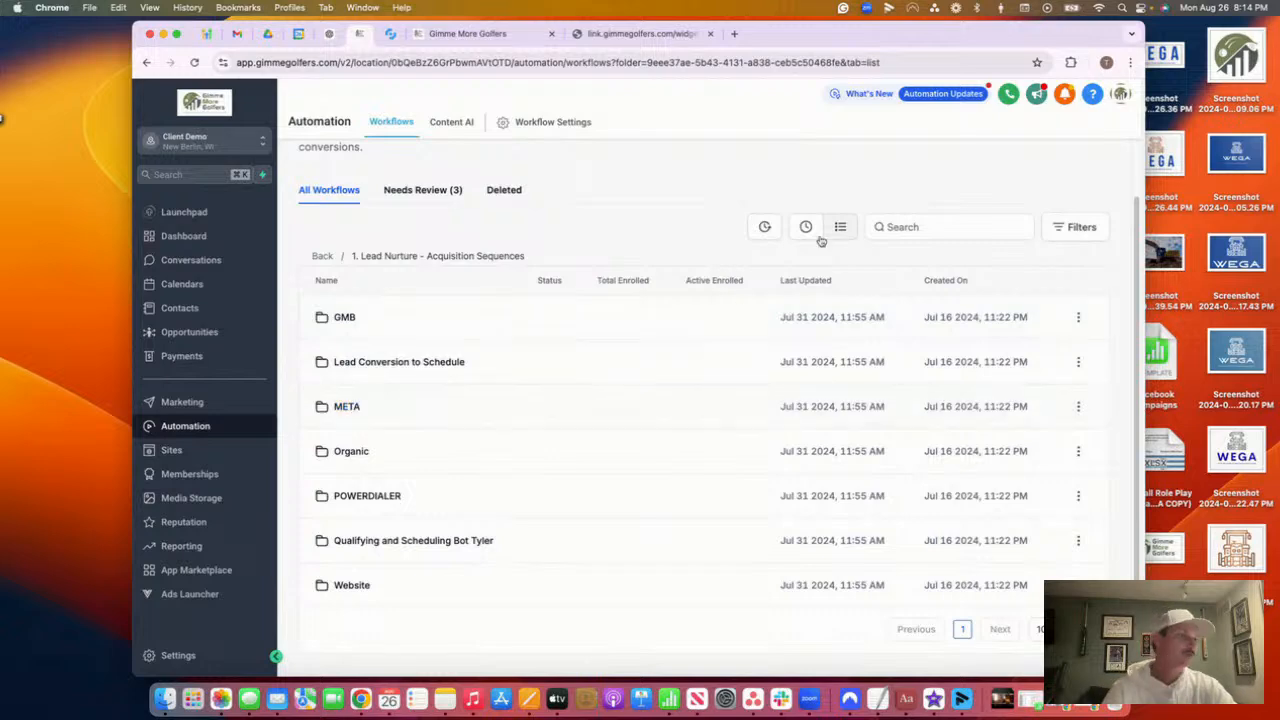
pyautogui.click(888, 226)
pyautogui.write('new s')
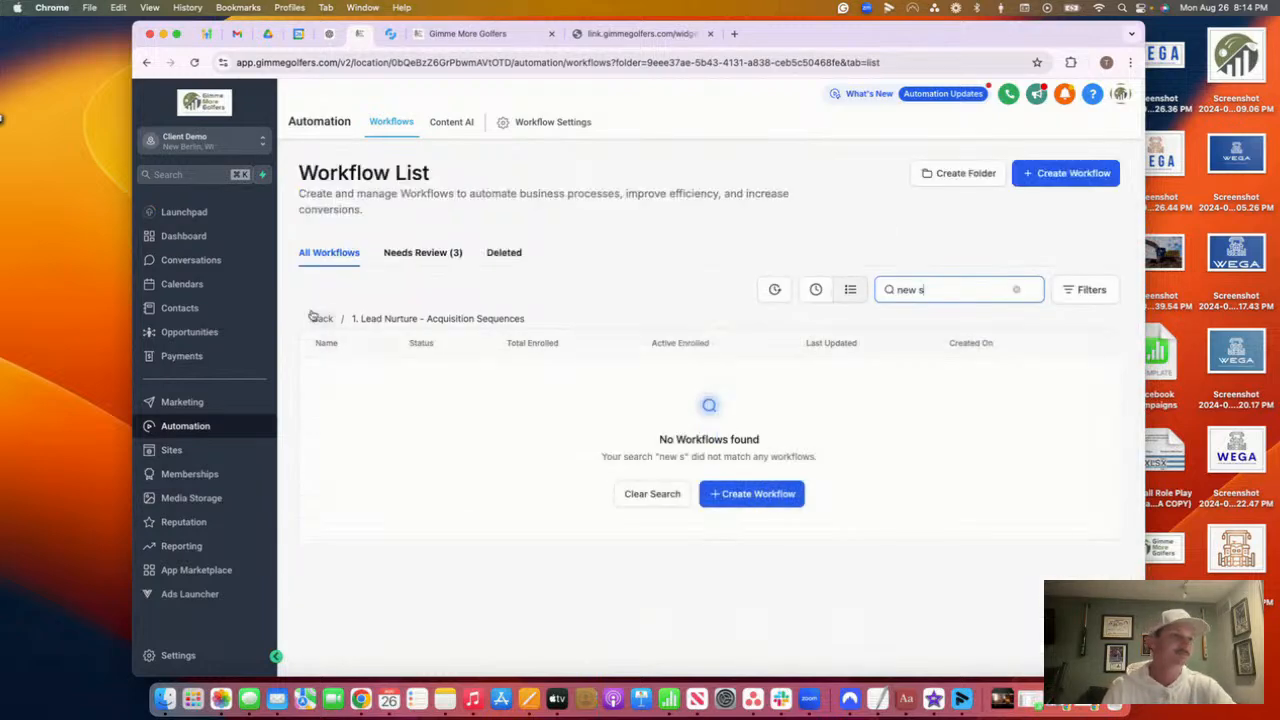
# Go back to the top-level workflow list, clear the search, and create a new workflow
pyautogui.click(322, 318)
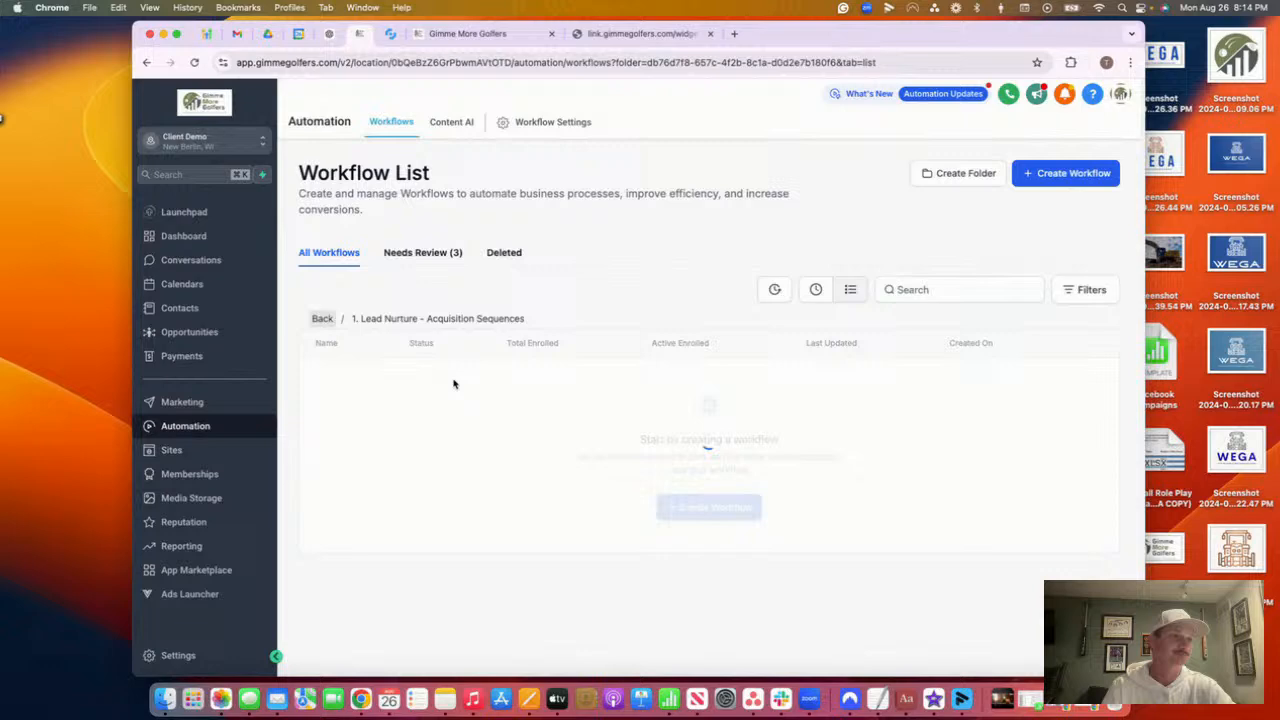
pyautogui.click(329, 318)
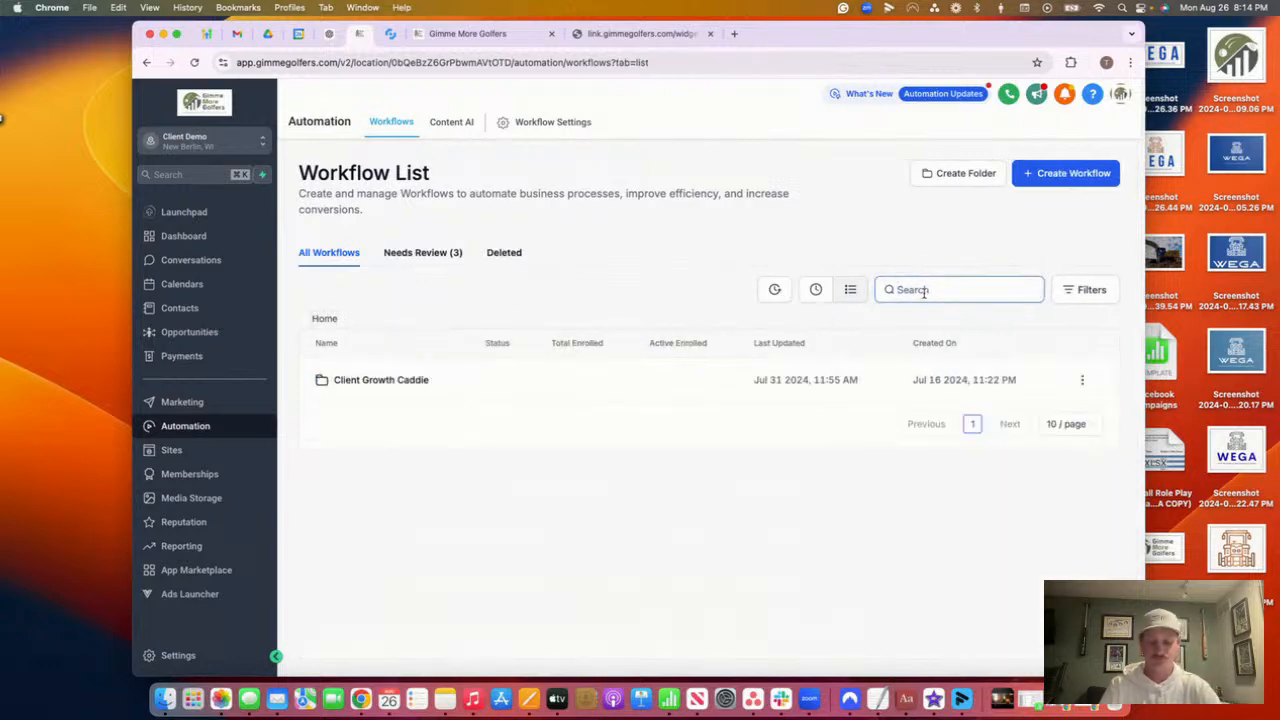
pyautogui.write('new')
pyautogui.press('BackSpace')
pyautogui.press('BackSpace')
pyautogui.press('BackSpace')
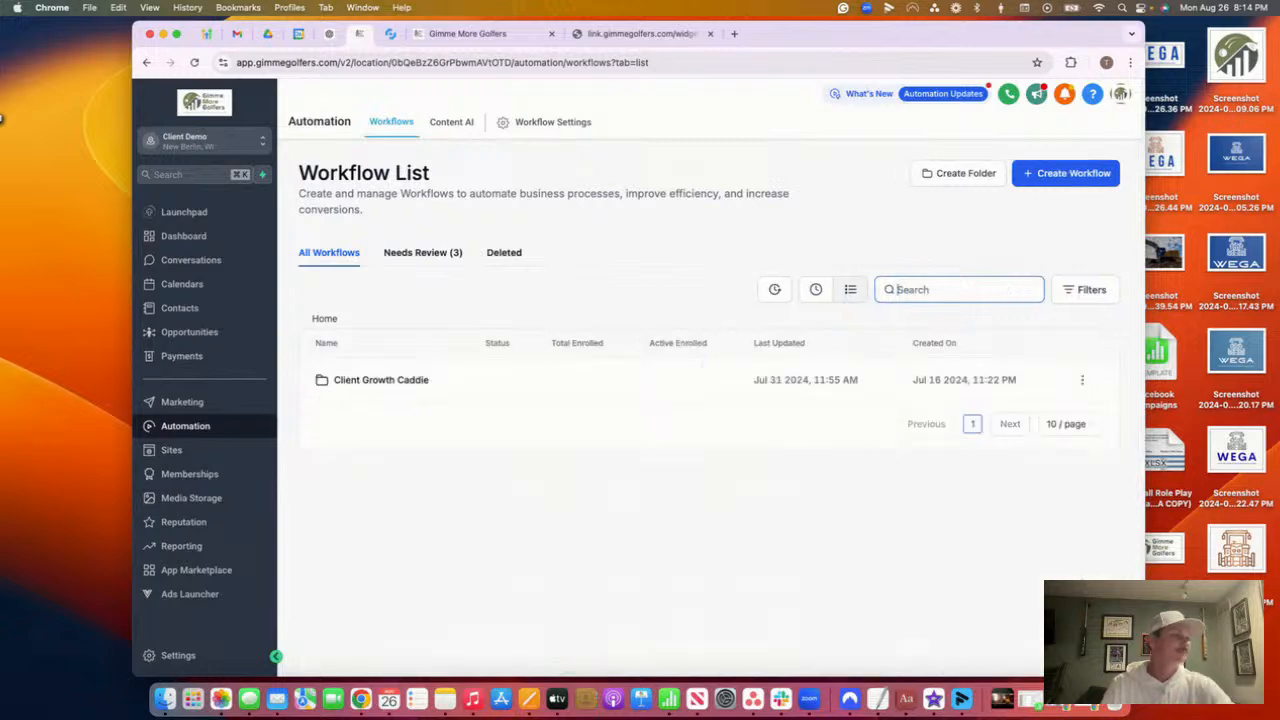
pyautogui.click(1086, 168)
# Start a blank workflow titled 'New Sub Indoc - For Leads that Don't Convert after 1 week' and save it
pyautogui.click(1036, 223)
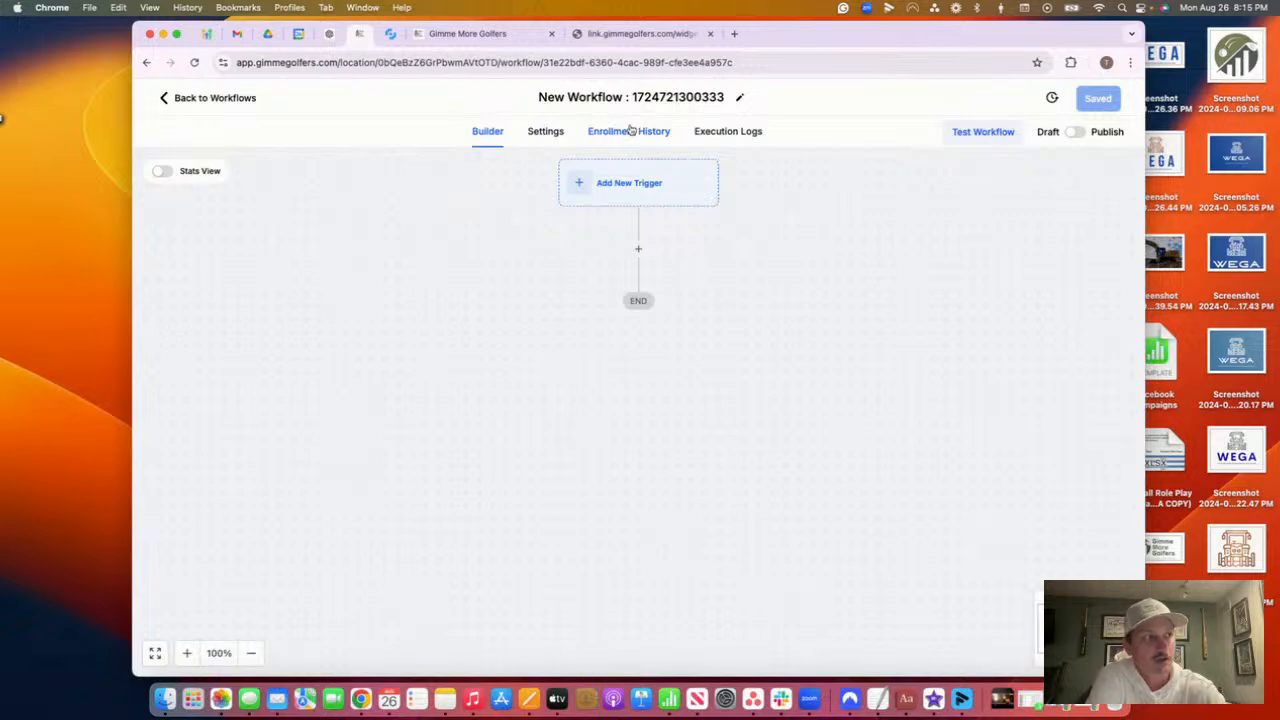
pyautogui.click(629, 97)
pyautogui.tripleClick(631, 97)
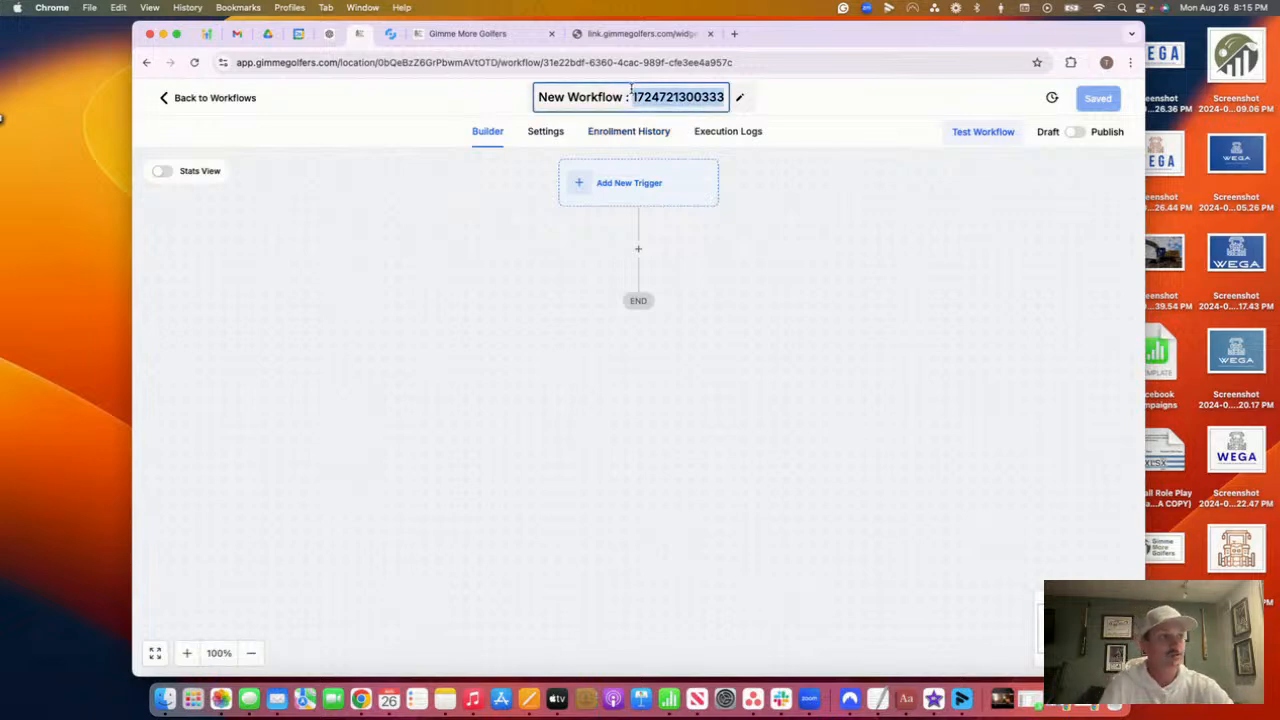
pyautogui.press('BackSpace')
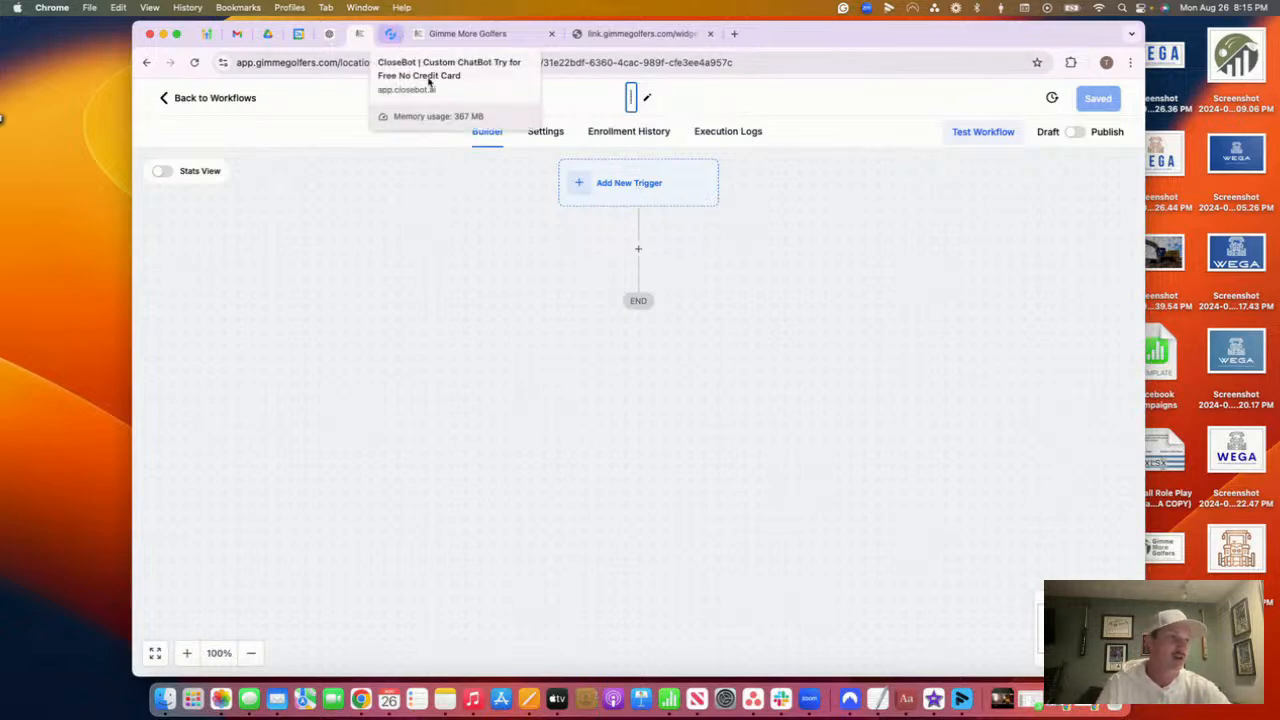
pyautogui.write('New')
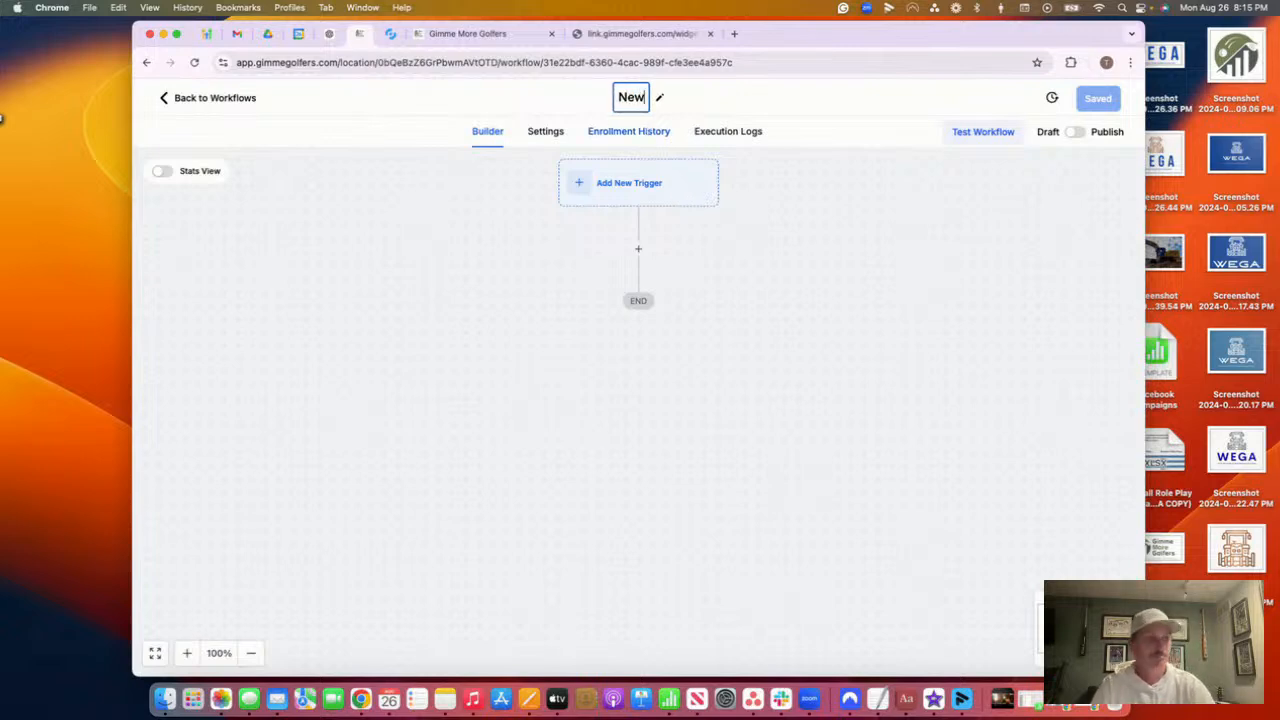
pyautogui.write(' Sub')
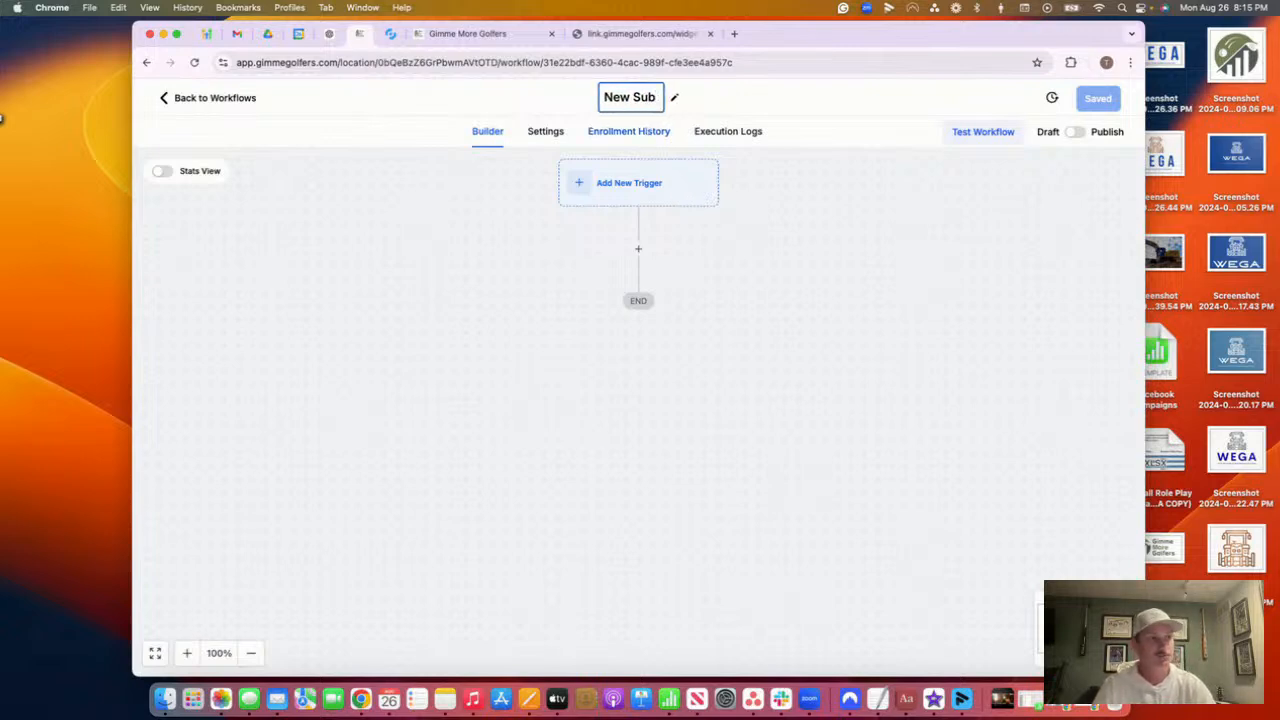
pyautogui.write(' S')
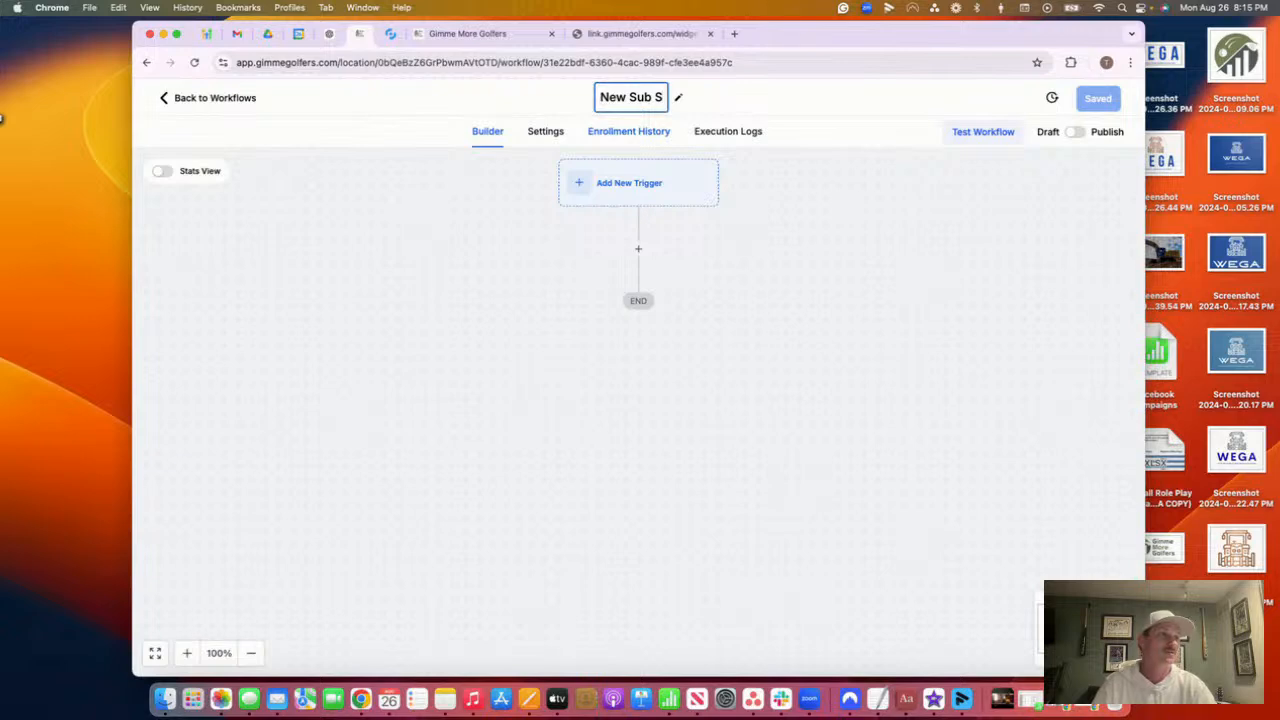
pyautogui.press('BackSpace')
pyautogui.write('Indoc')
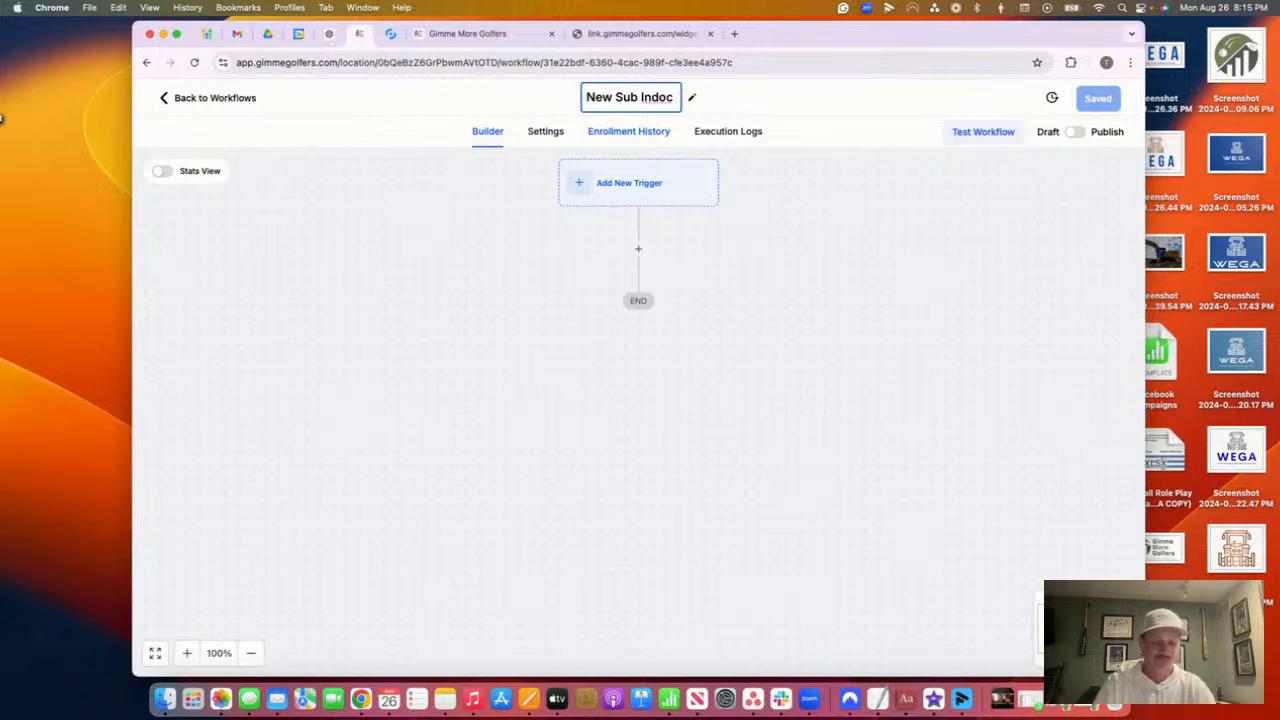
pyautogui.write(' - For Lea')
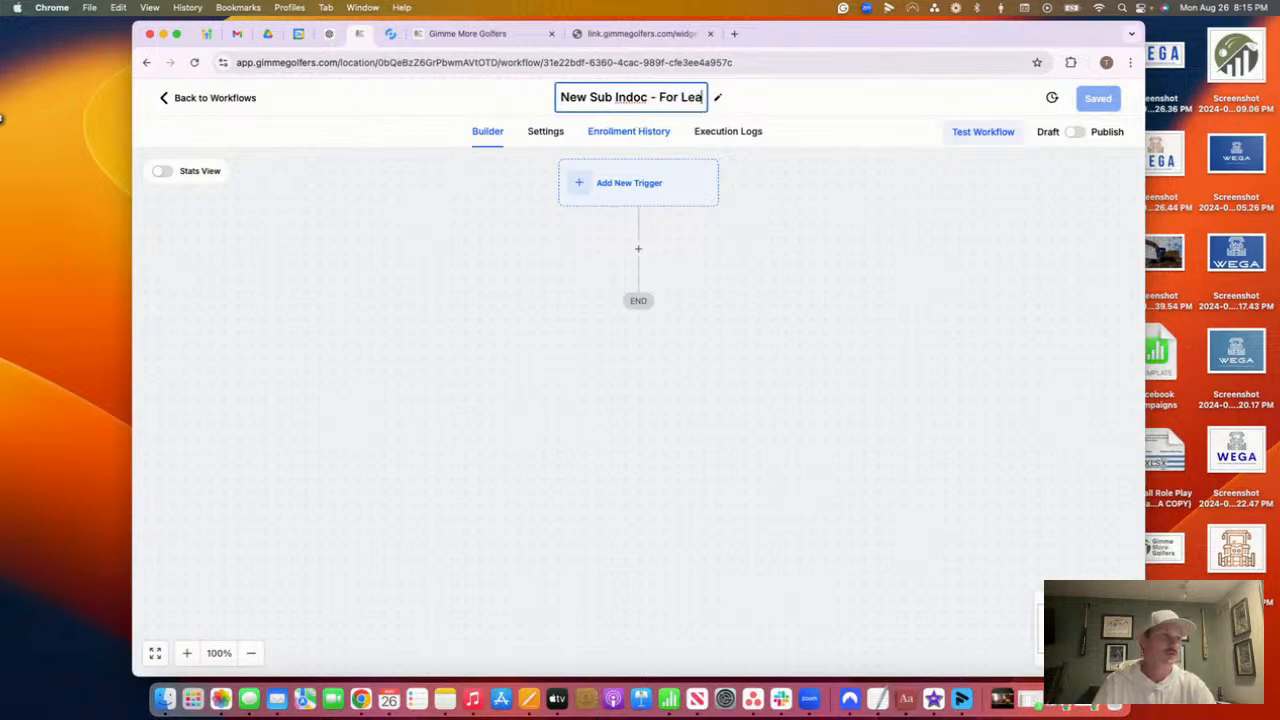
pyautogui.write("ds that Don't ")
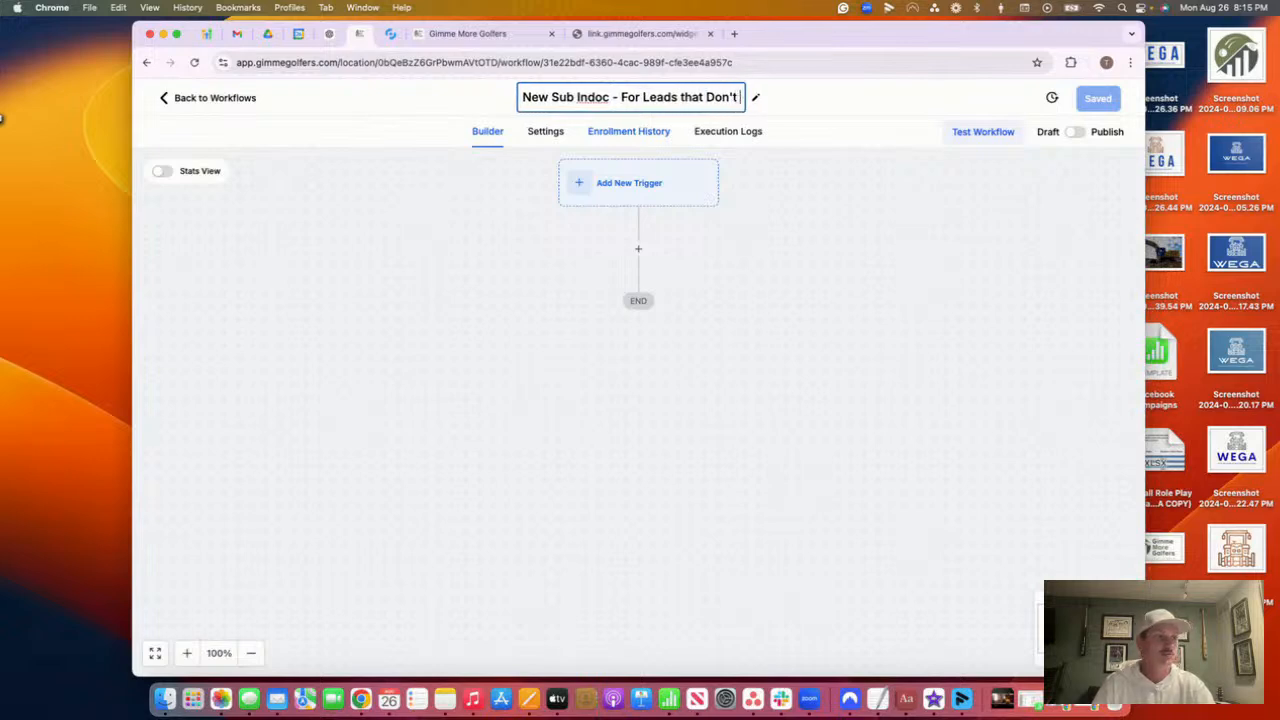
pyautogui.write('Convert ')
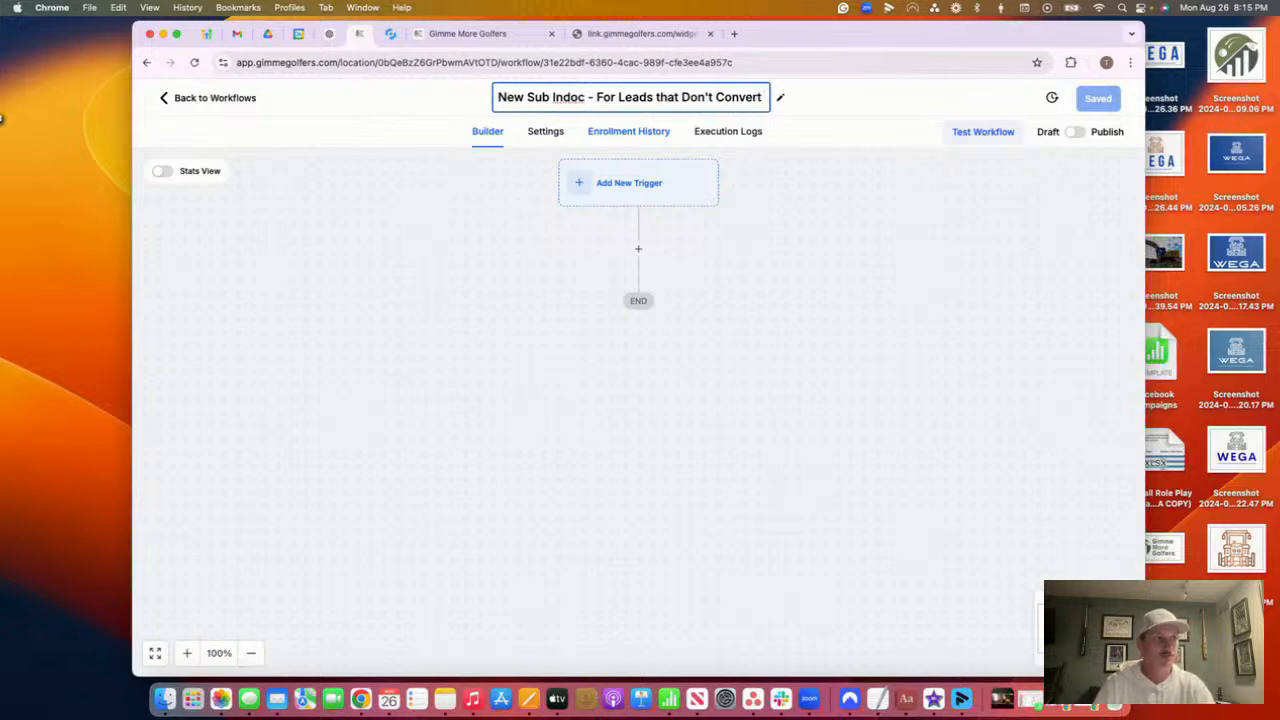
pyautogui.write('after')
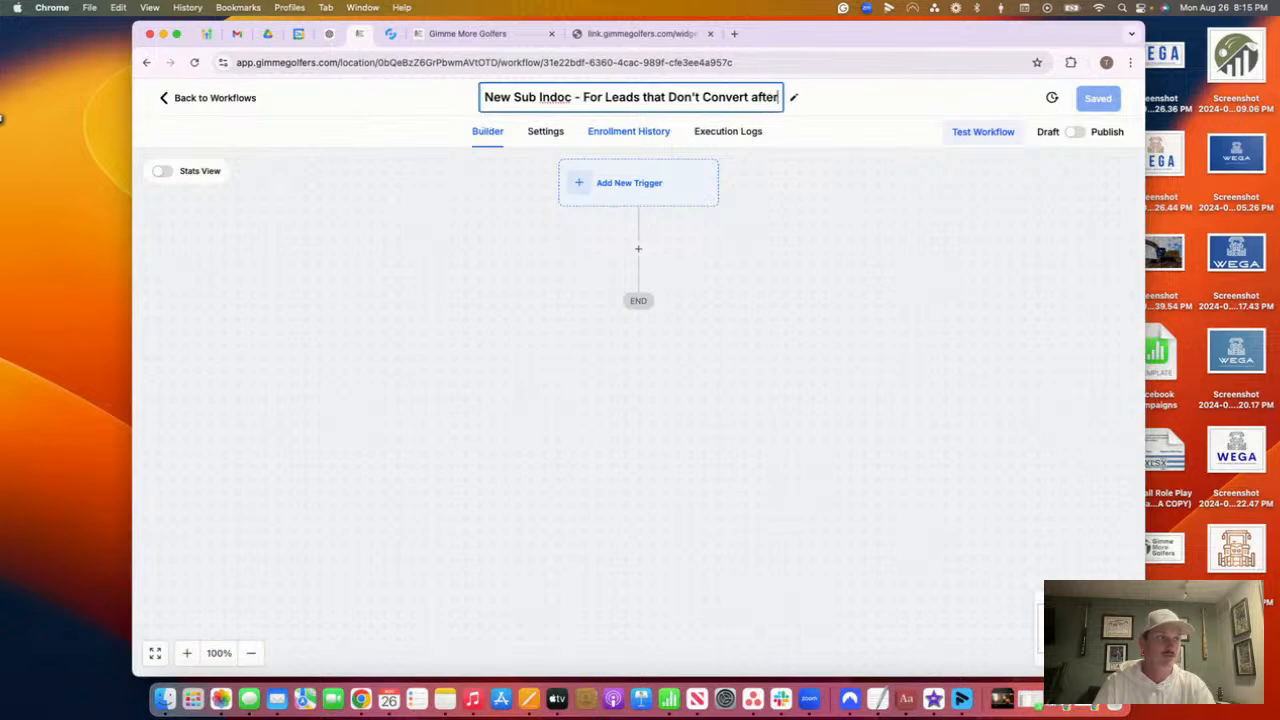
pyautogui.write(' 1 week')
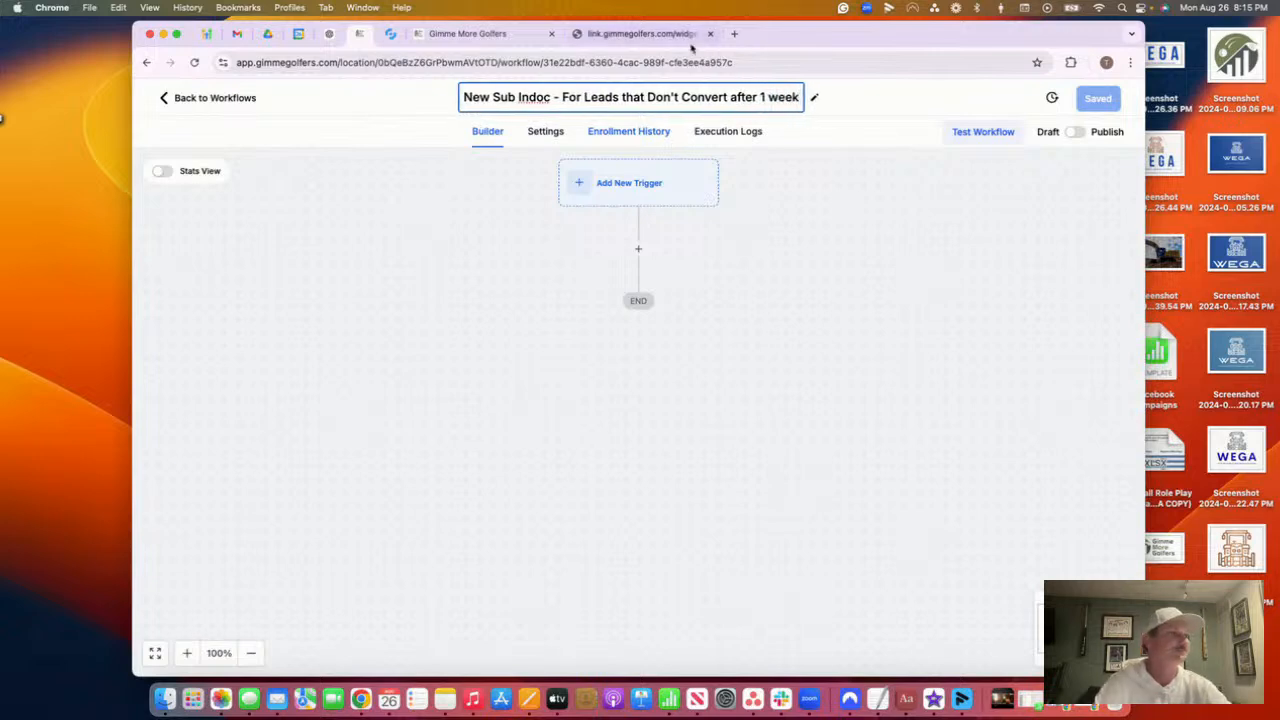
pyautogui.click(769, 243)
pyautogui.click(1099, 100)
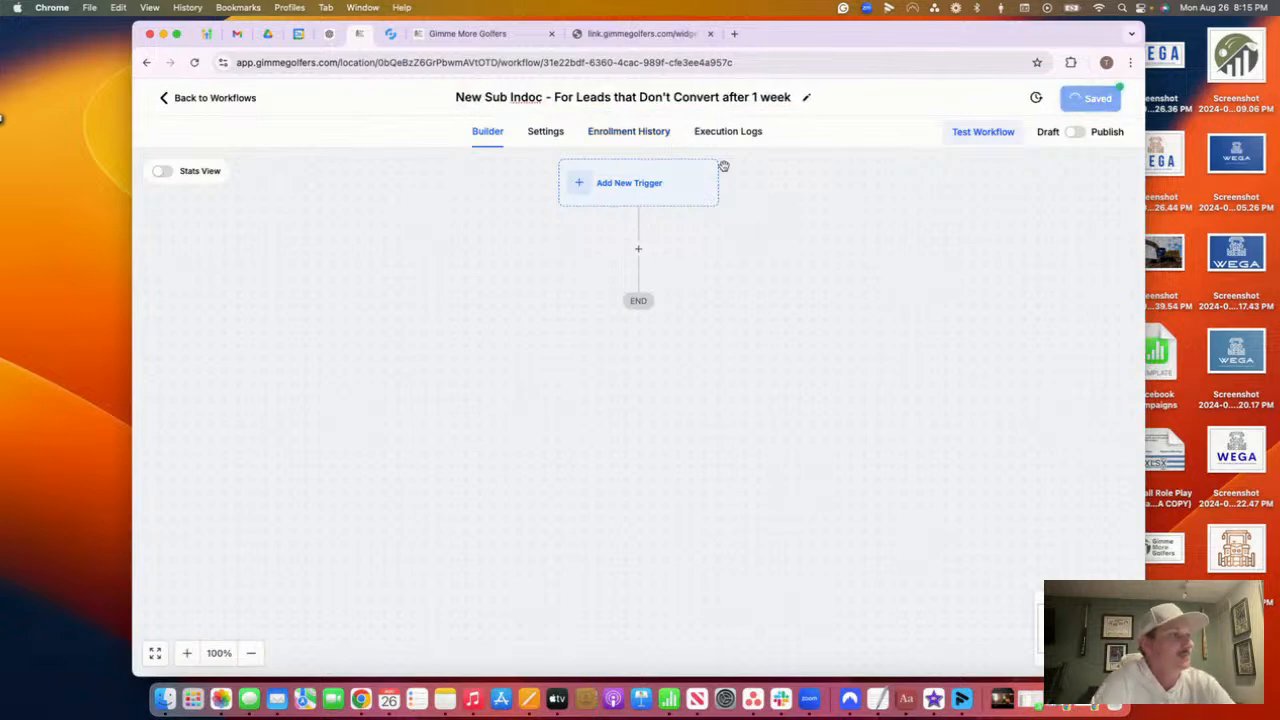
pyautogui.click(220, 100)
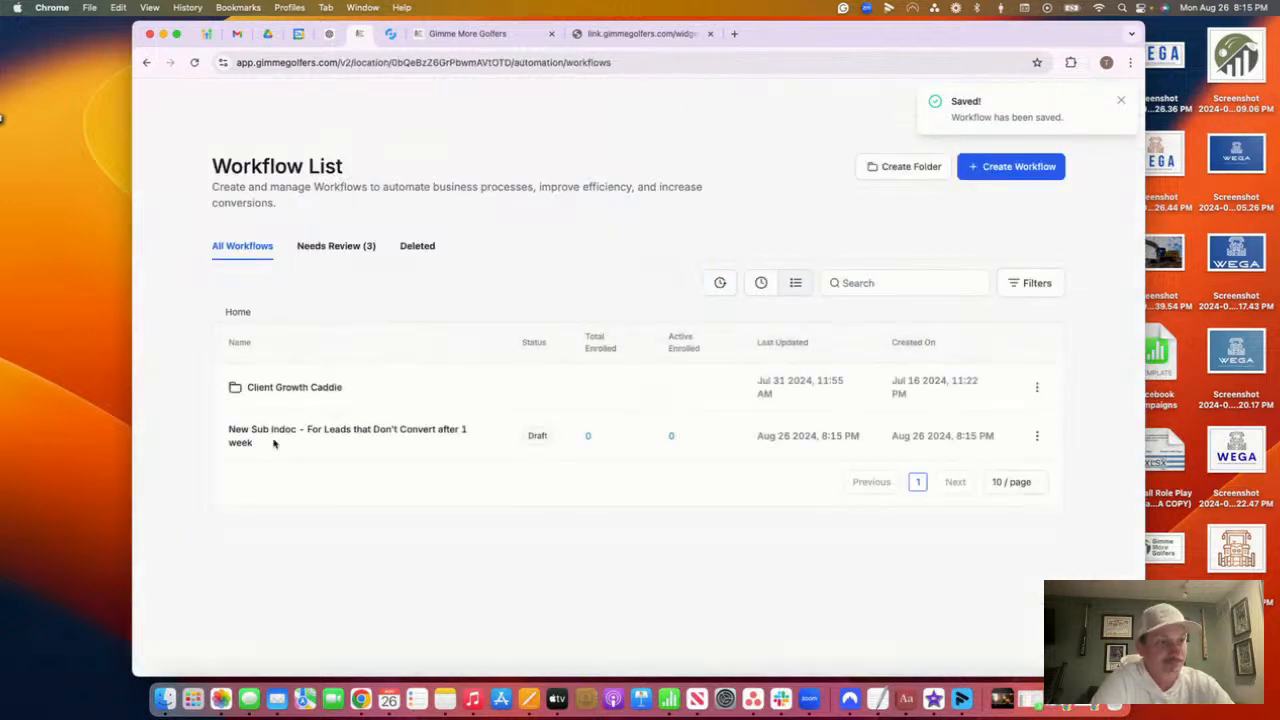
# Open '**Start New Lead Phone Calls' from Client Growth Caddie > 1. Lead Nurture > POWERDIALER
pyautogui.click(209, 270)
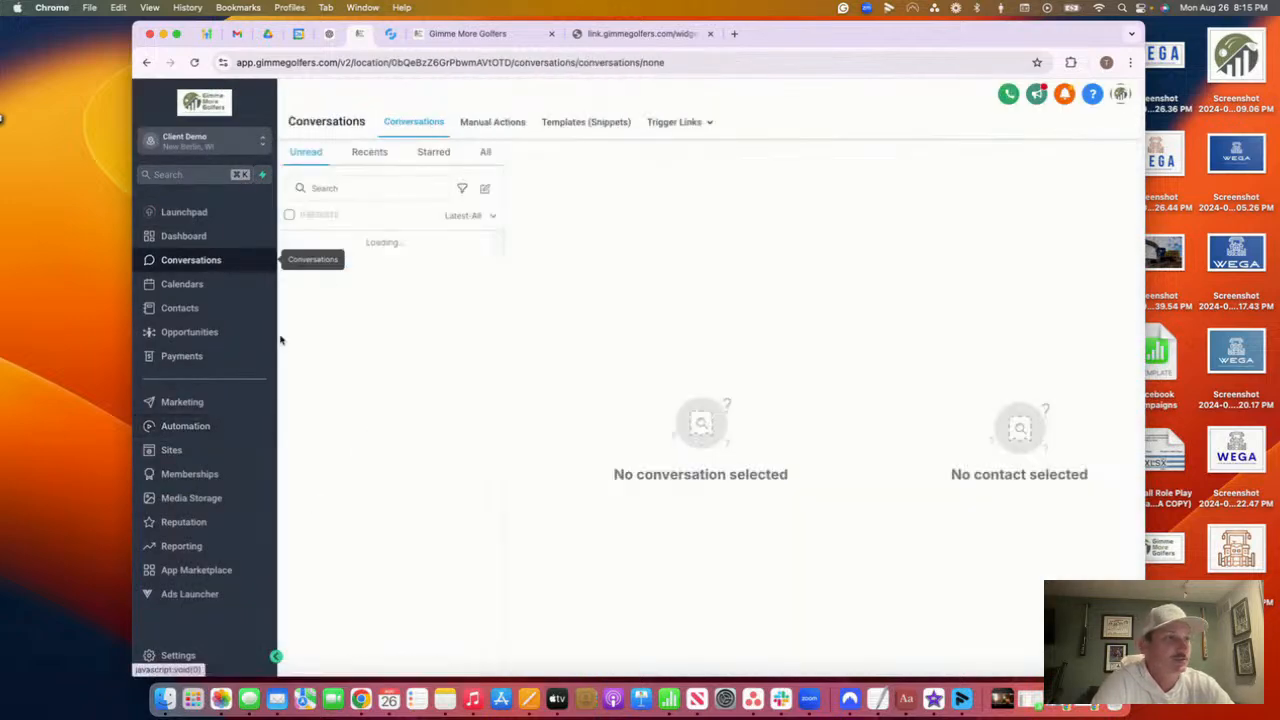
pyautogui.click(211, 434)
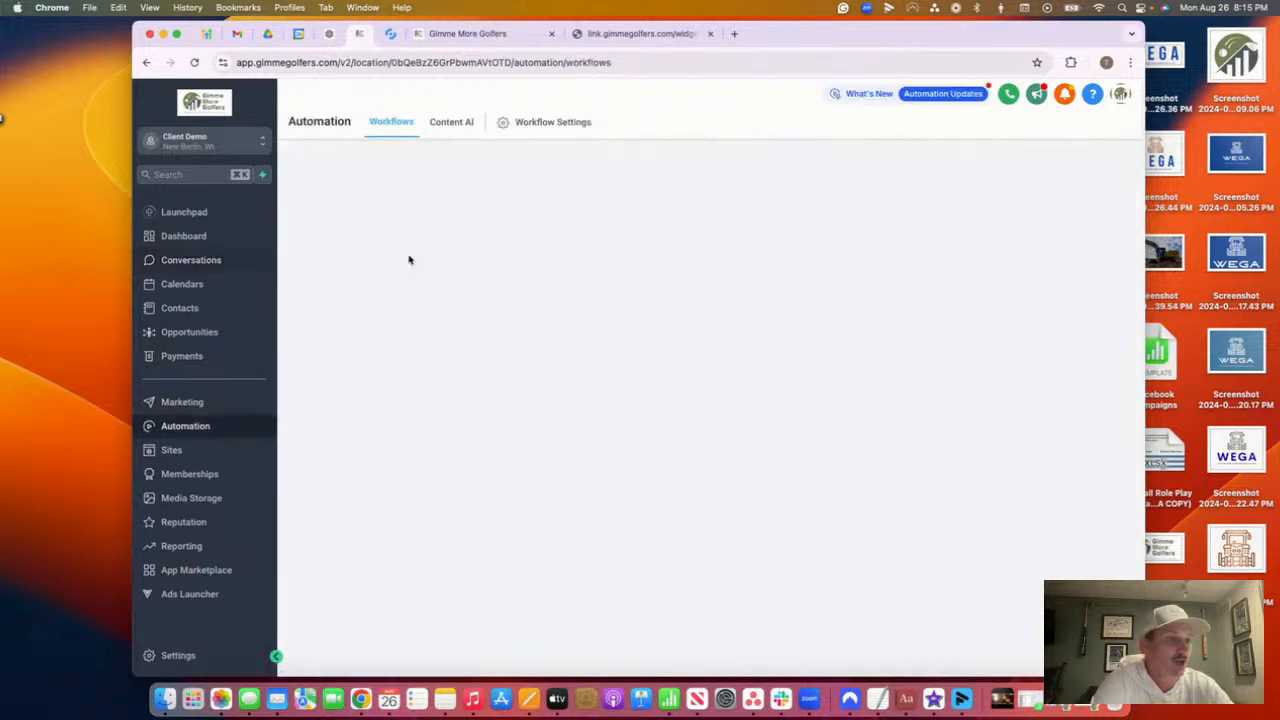
pyautogui.click(366, 393)
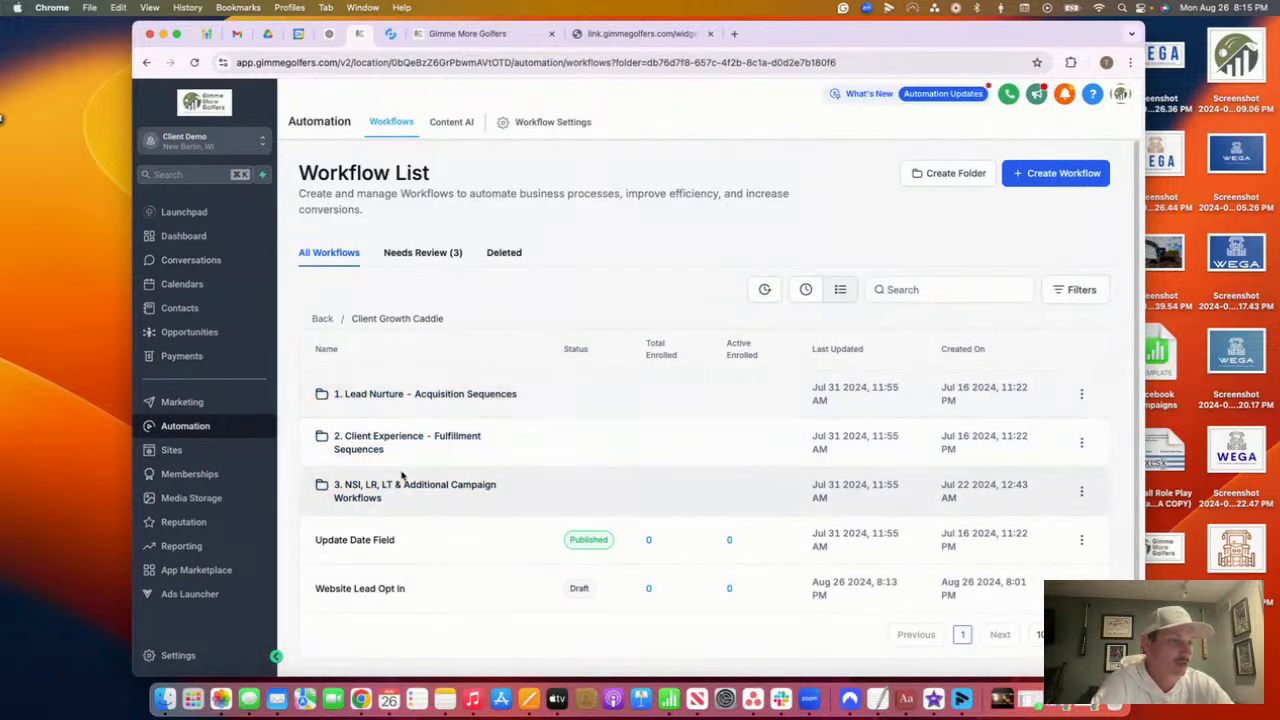
pyautogui.click(329, 320)
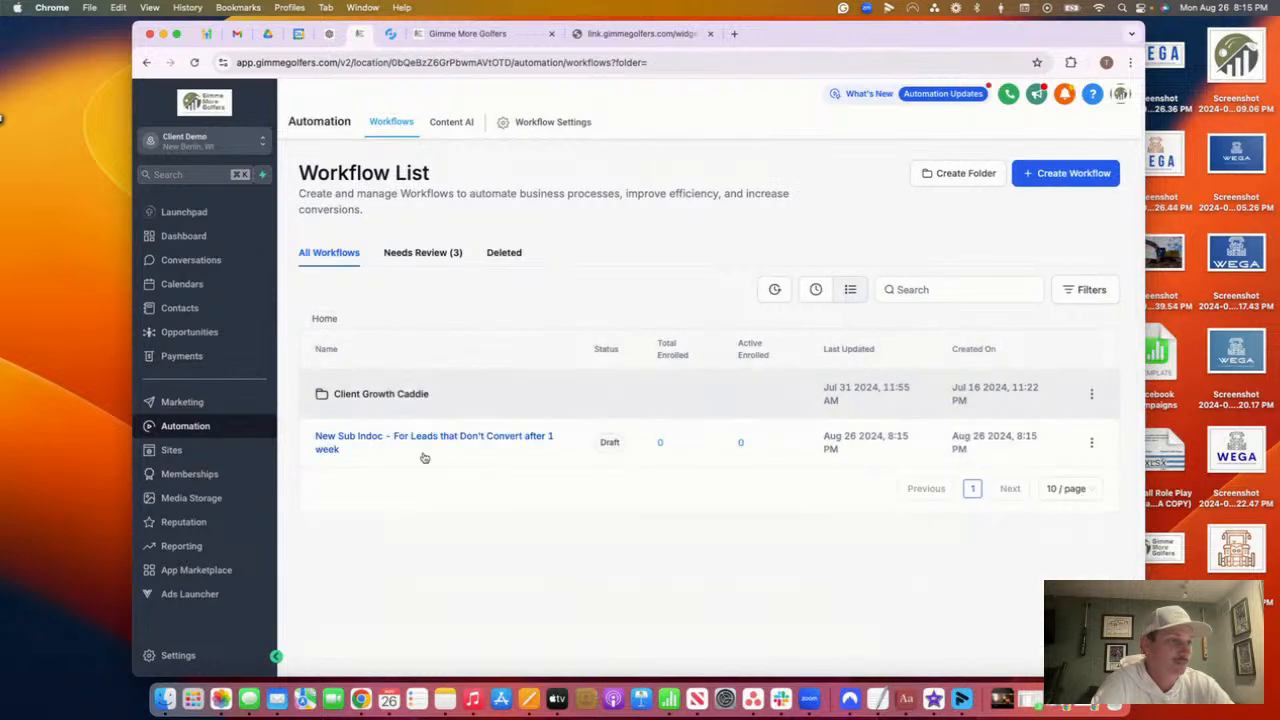
pyautogui.click(397, 393)
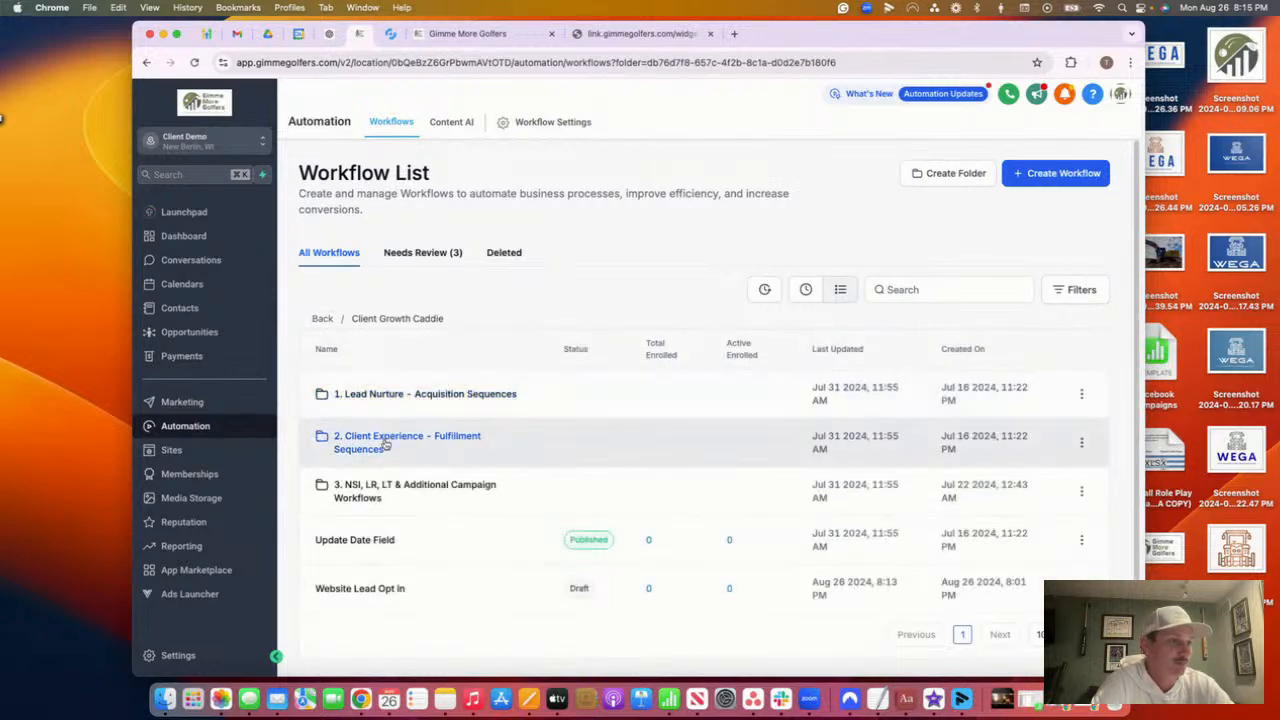
pyautogui.click(410, 396)
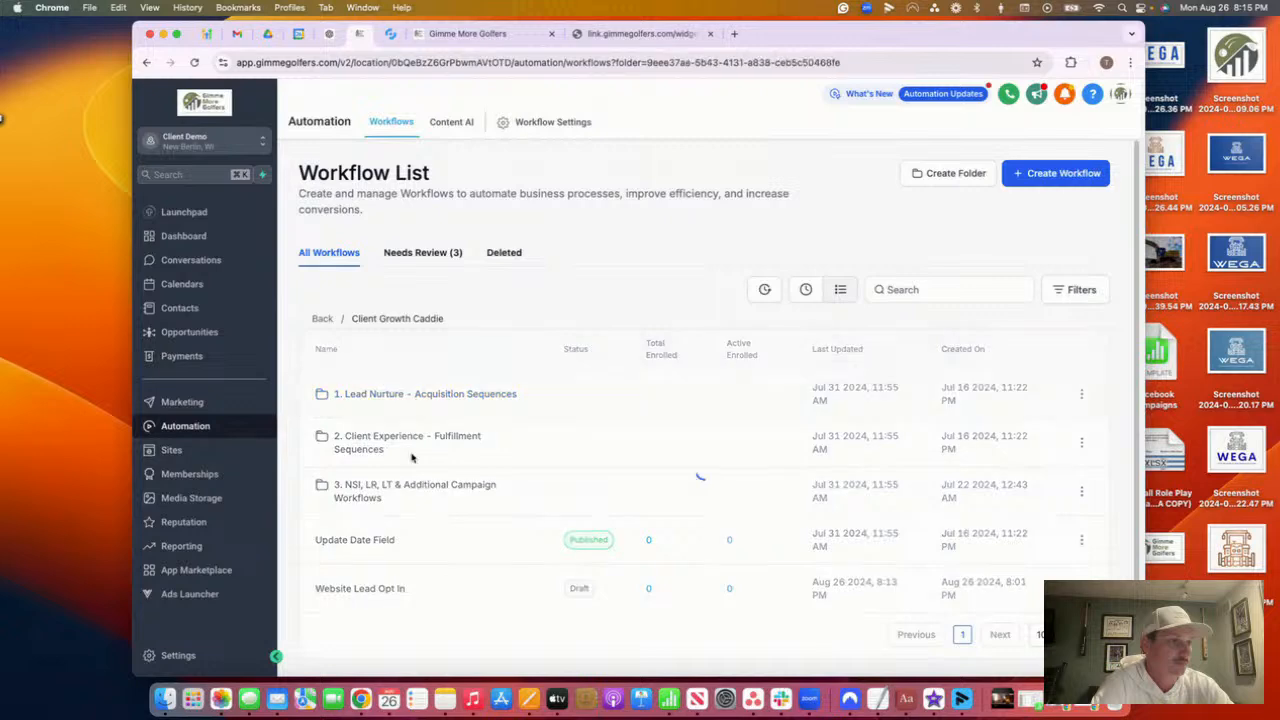
pyautogui.click(374, 558)
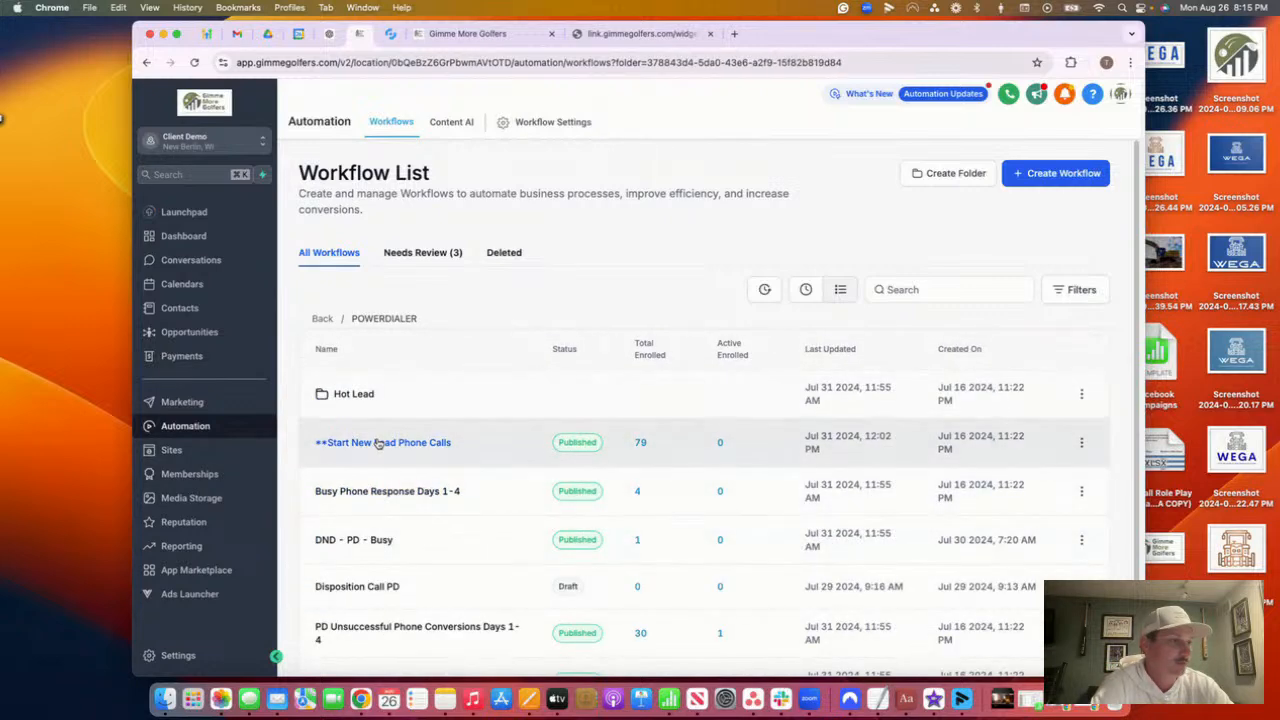
pyautogui.scroll(-2, 497, 541)
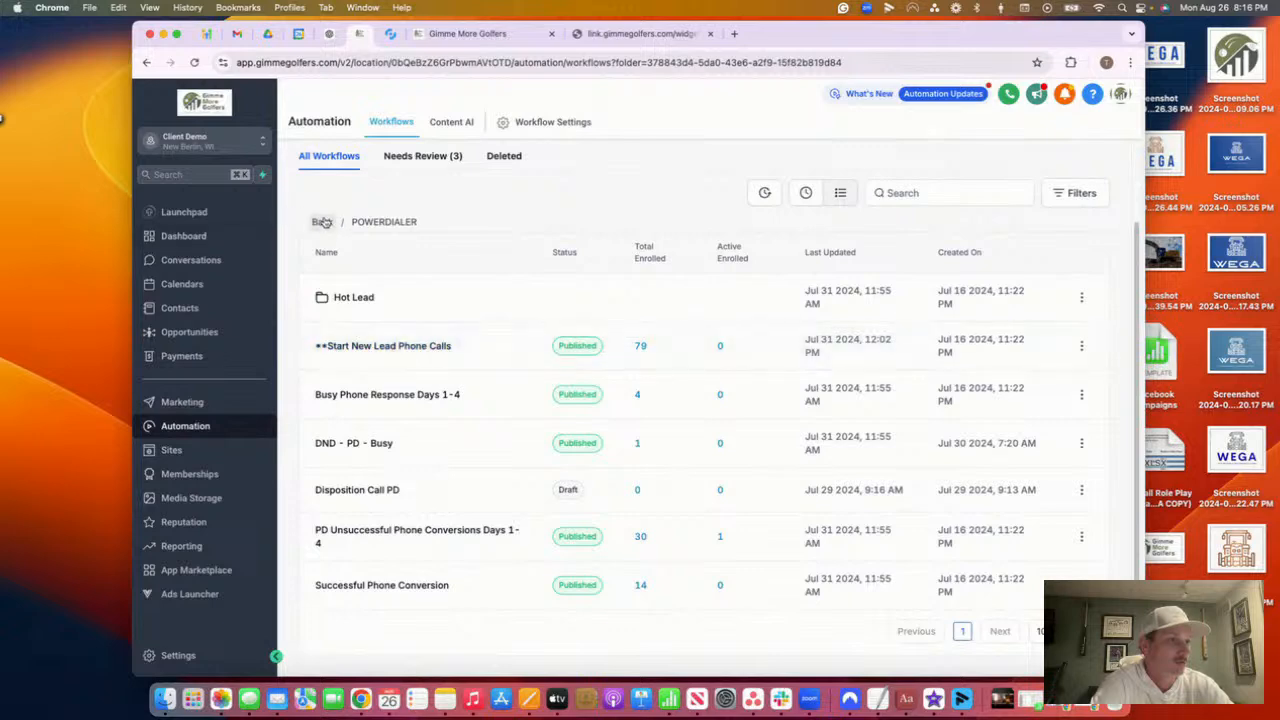
pyautogui.click(393, 345)
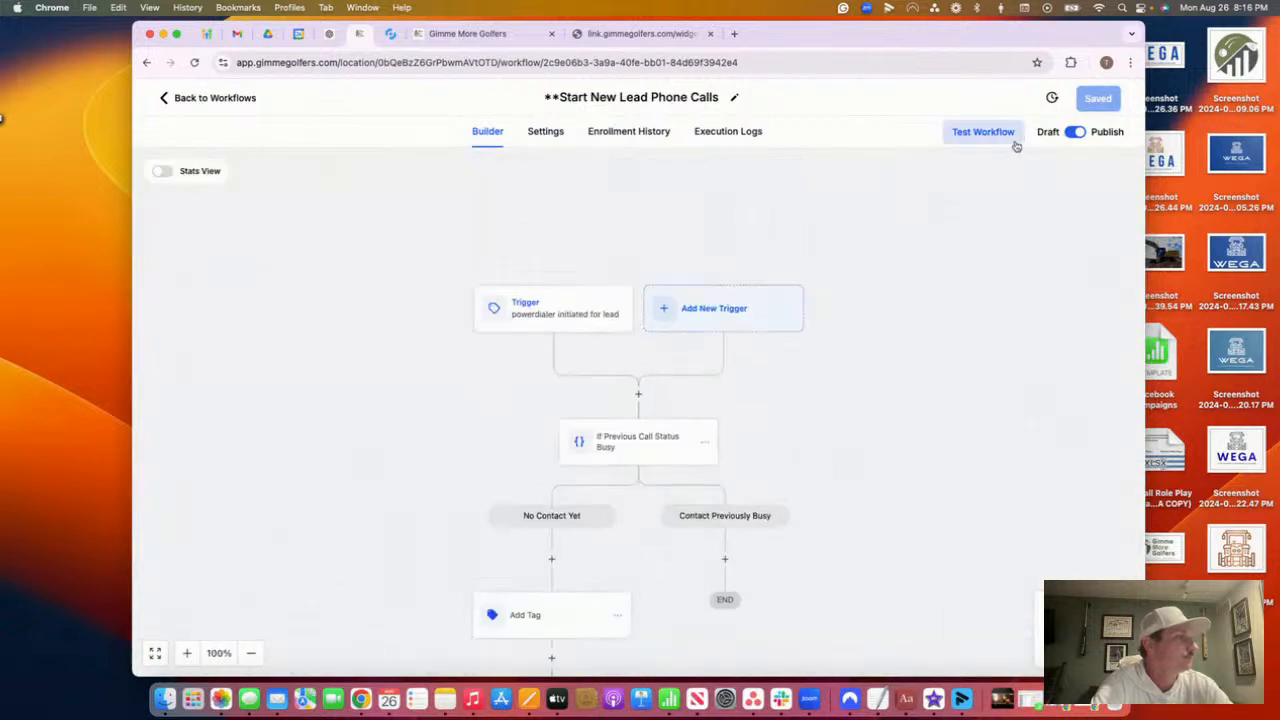
# Test-run the workflow for the two test contacts found by searching 'ty'
pyautogui.click(1012, 140)
pyautogui.click(943, 265)
pyautogui.write('ty')
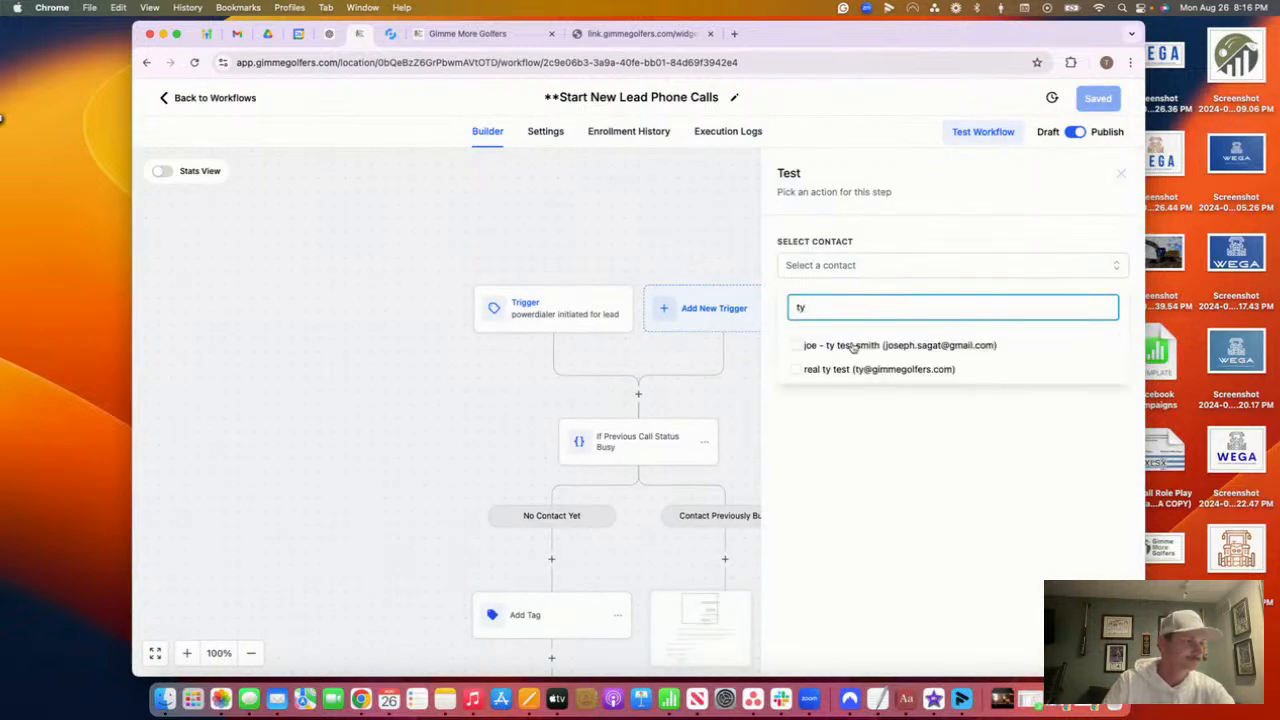
pyautogui.click(857, 370)
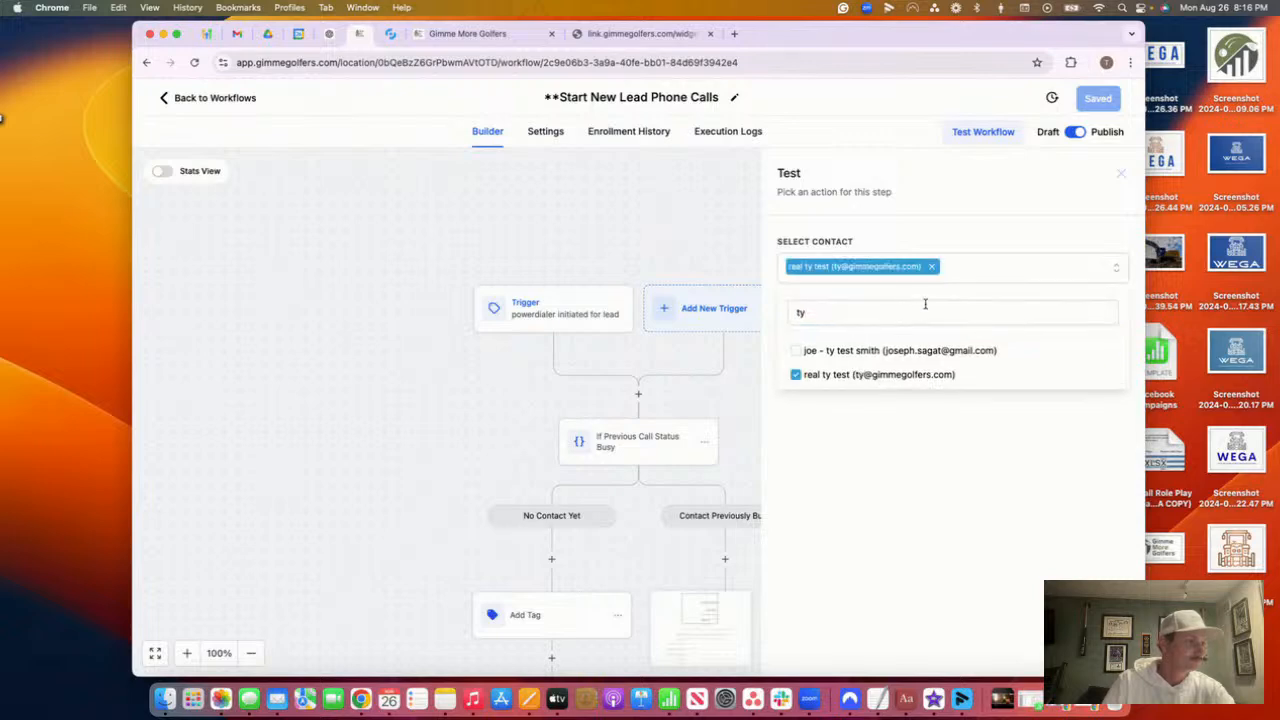
pyautogui.click(918, 345)
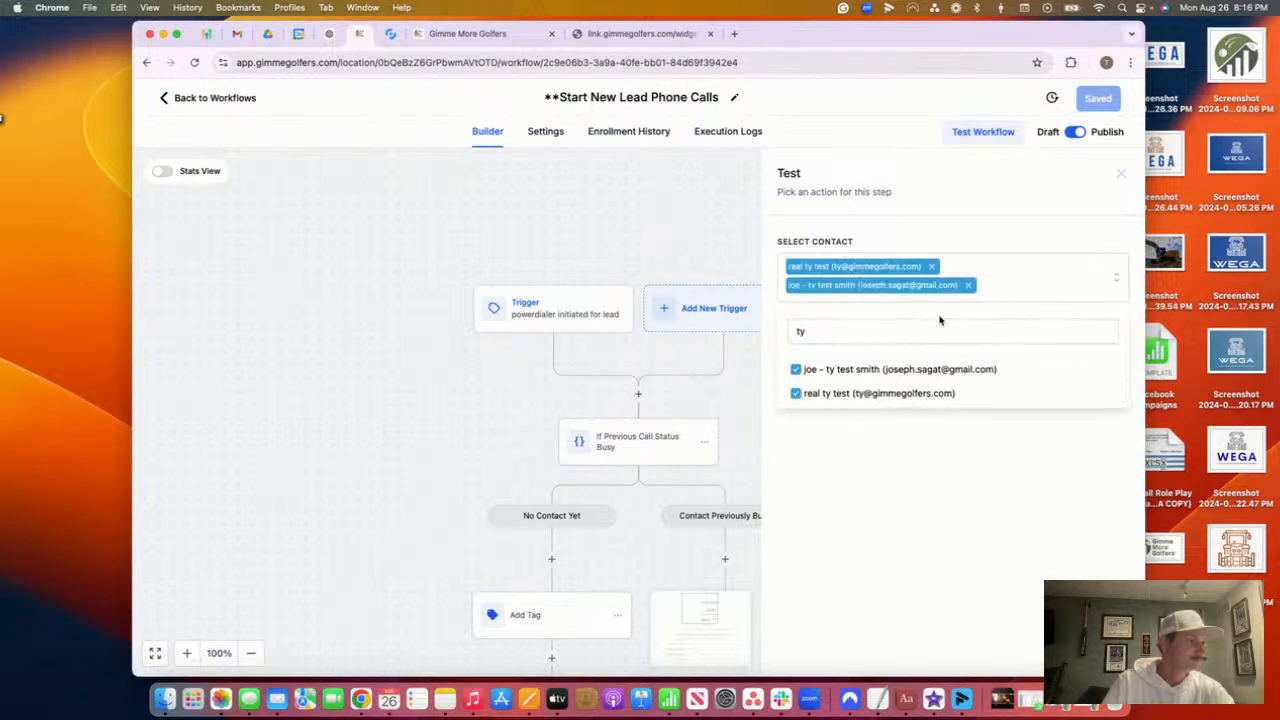
pyautogui.click(852, 321)
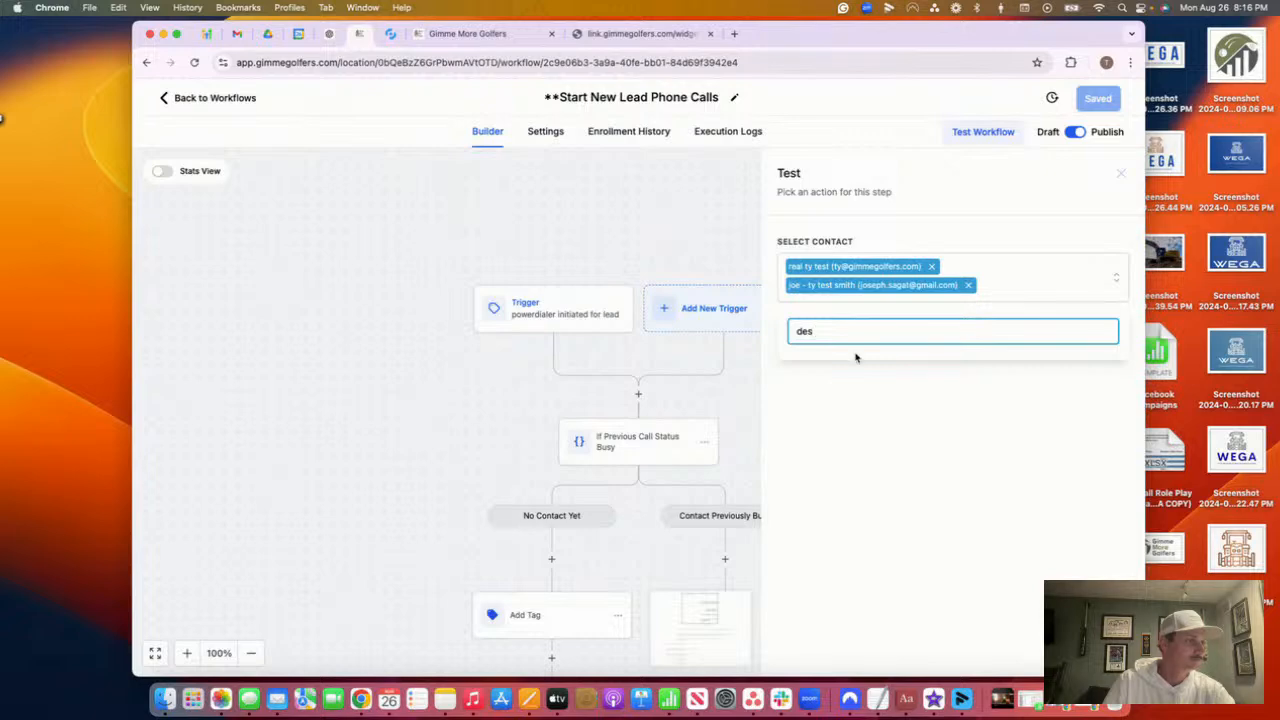
pyautogui.write('ni')
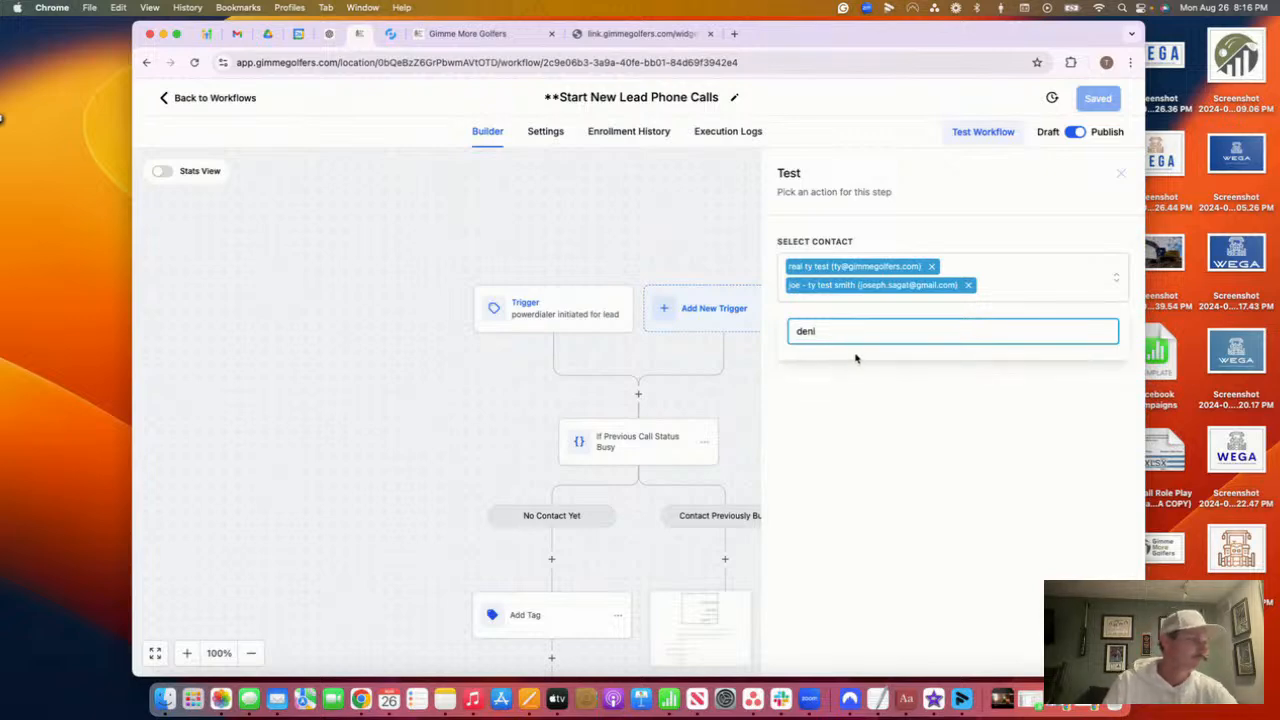
pyautogui.write('se')
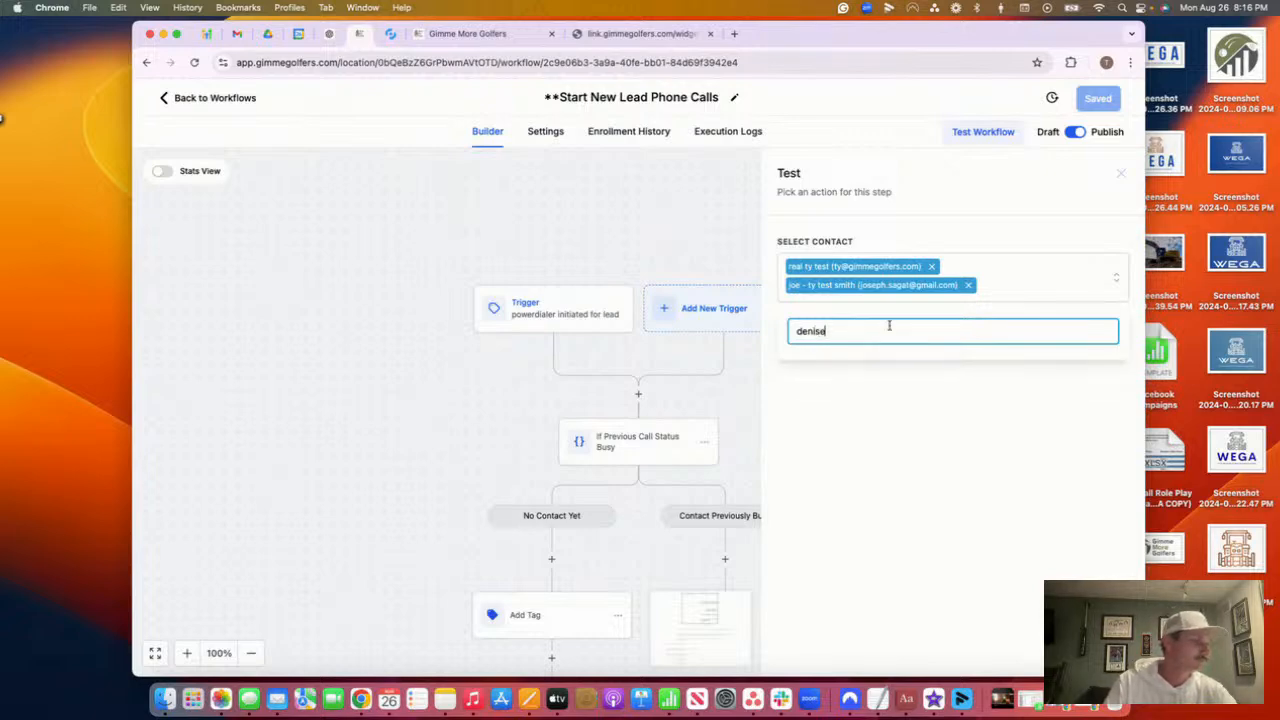
pyautogui.moveTo(827, 326); pyautogui.dragTo(789, 320)
pyautogui.press('BackSpace')
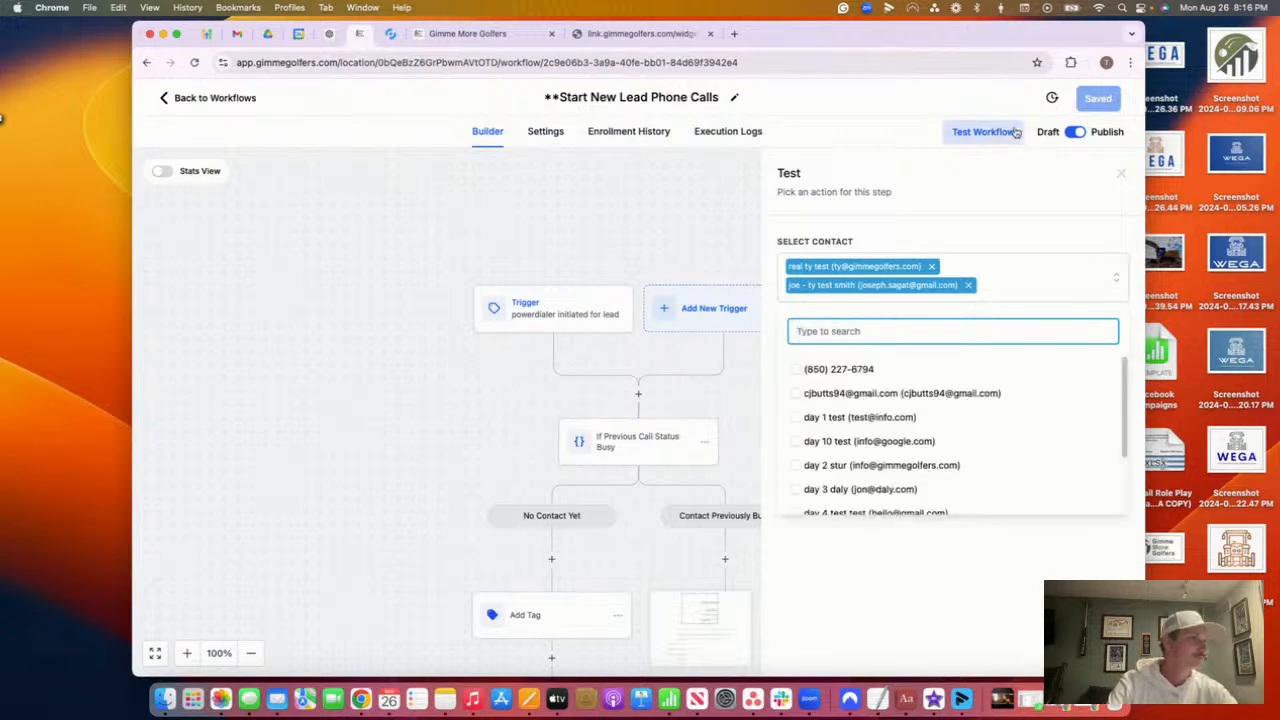
pyautogui.click(1015, 132)
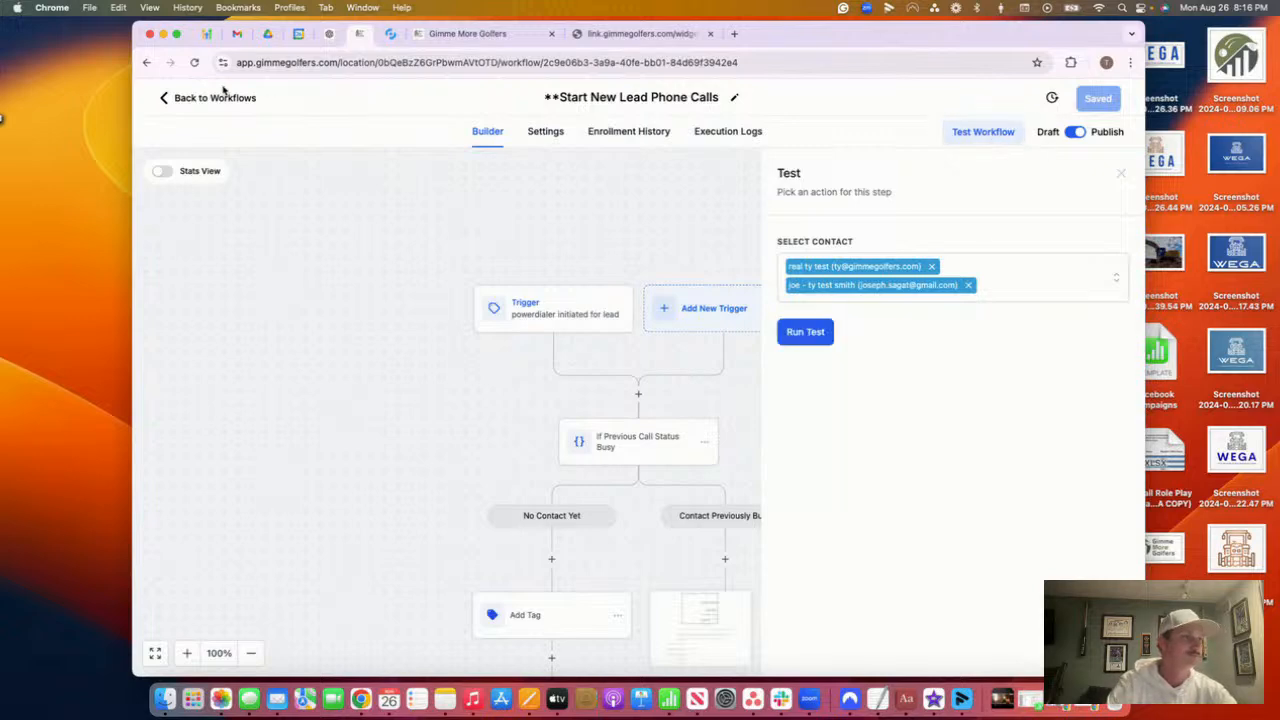
pyautogui.click(793, 340)
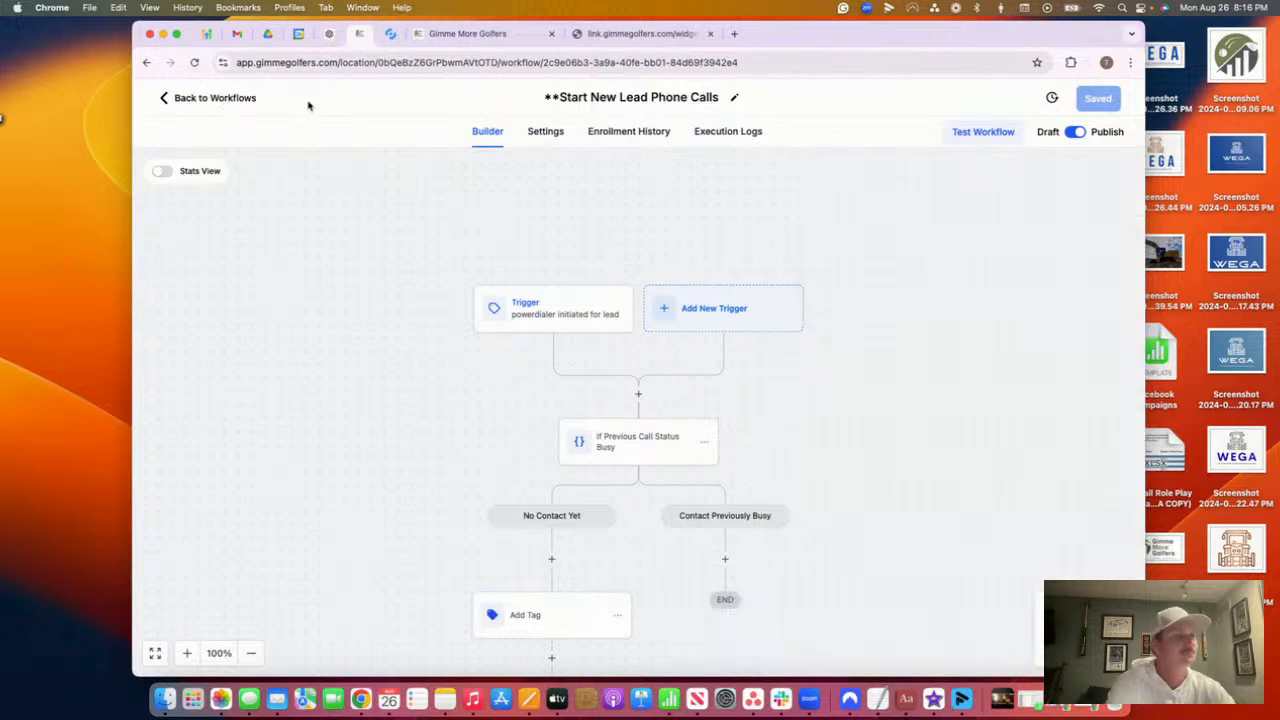
# Reopen Start New Lead Phone Calls and view its Enrollment History
pyautogui.click(240, 98)
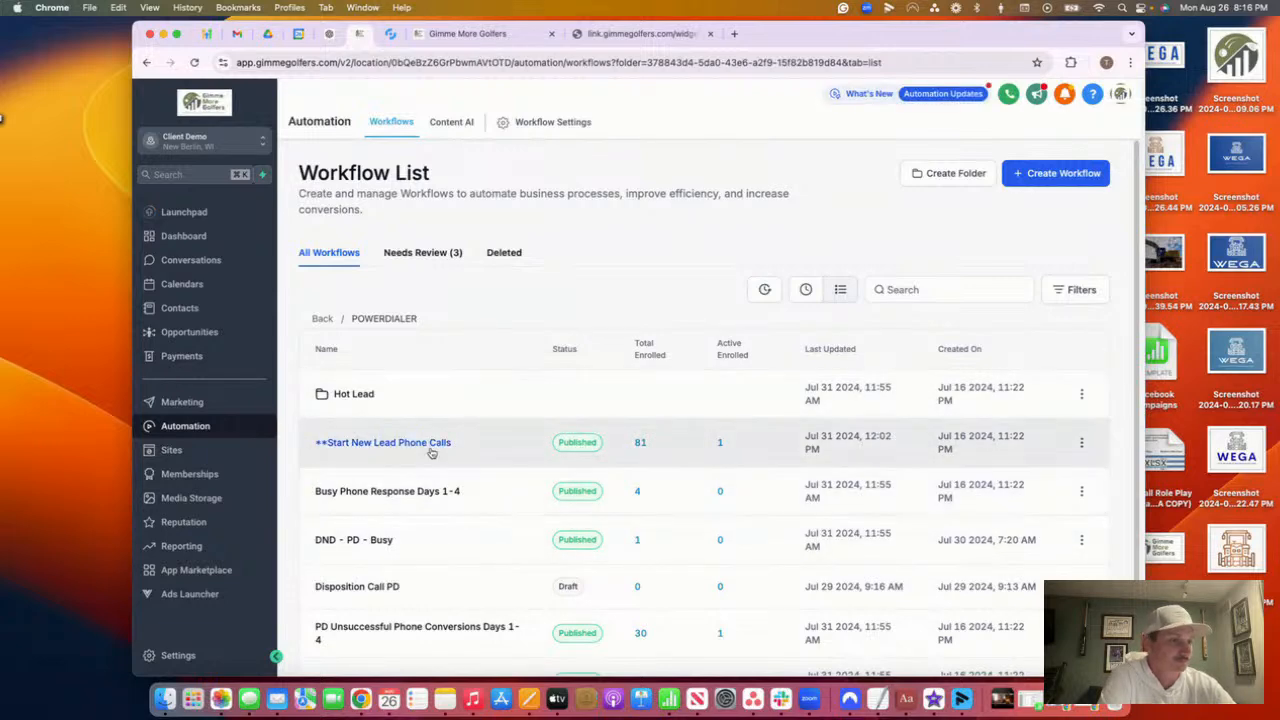
pyautogui.click(434, 443)
pyautogui.click(720, 202)
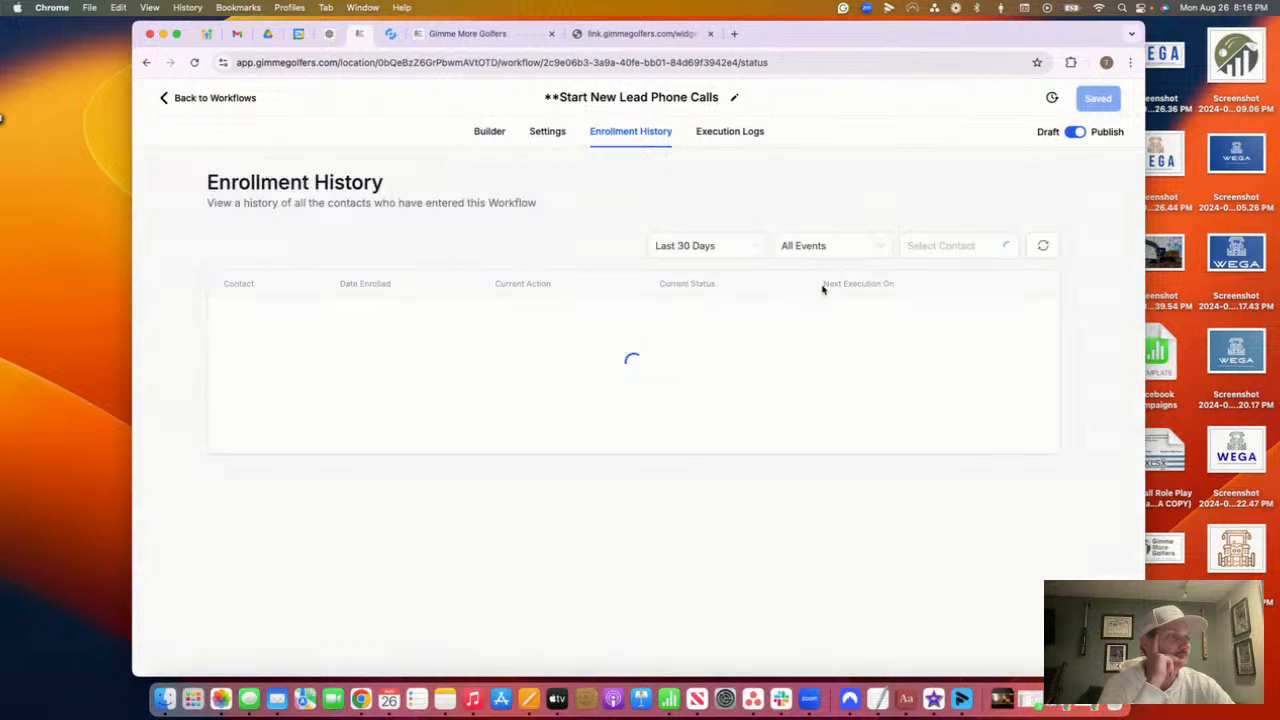
# Force the waiting test contact to its next step, then return to the POWERDIALER list
pyautogui.scroll(-1, 787, 479)
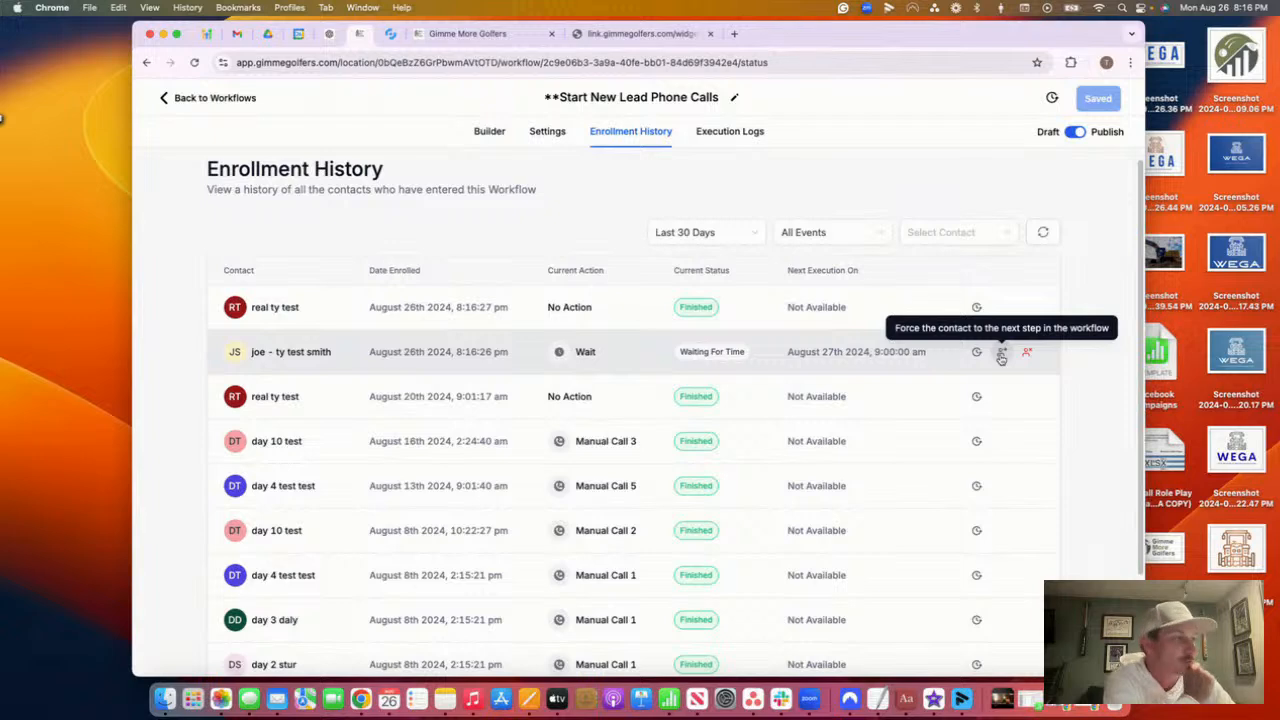
pyautogui.click(1001, 354)
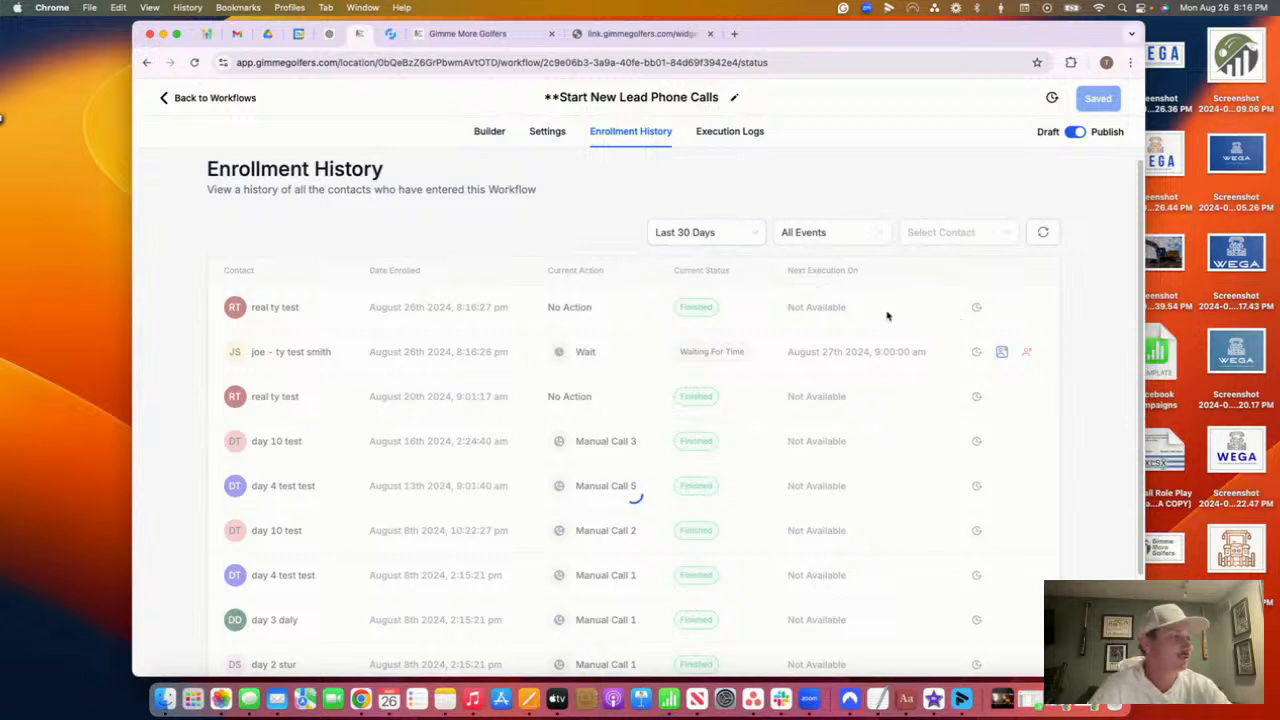
pyautogui.click(165, 97)
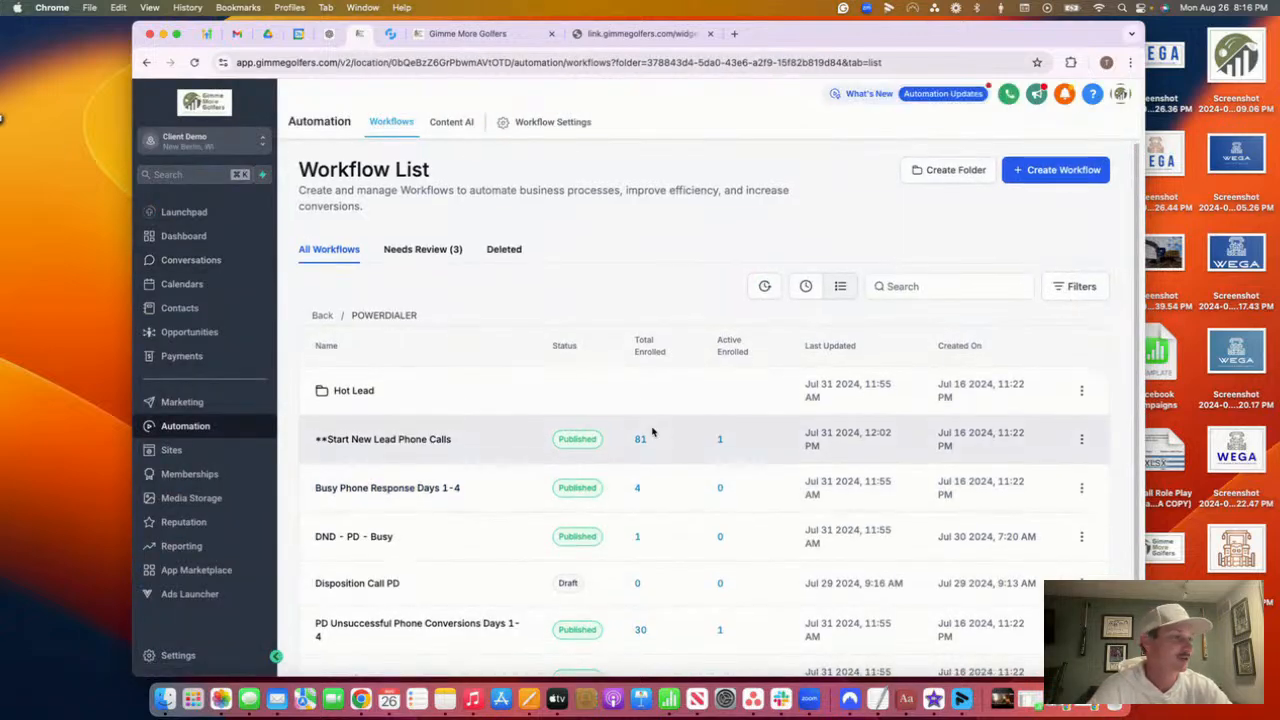
# Check the Conversations Manual Actions queue, then open the Contacts list
pyautogui.scroll(-1, 652, 432)
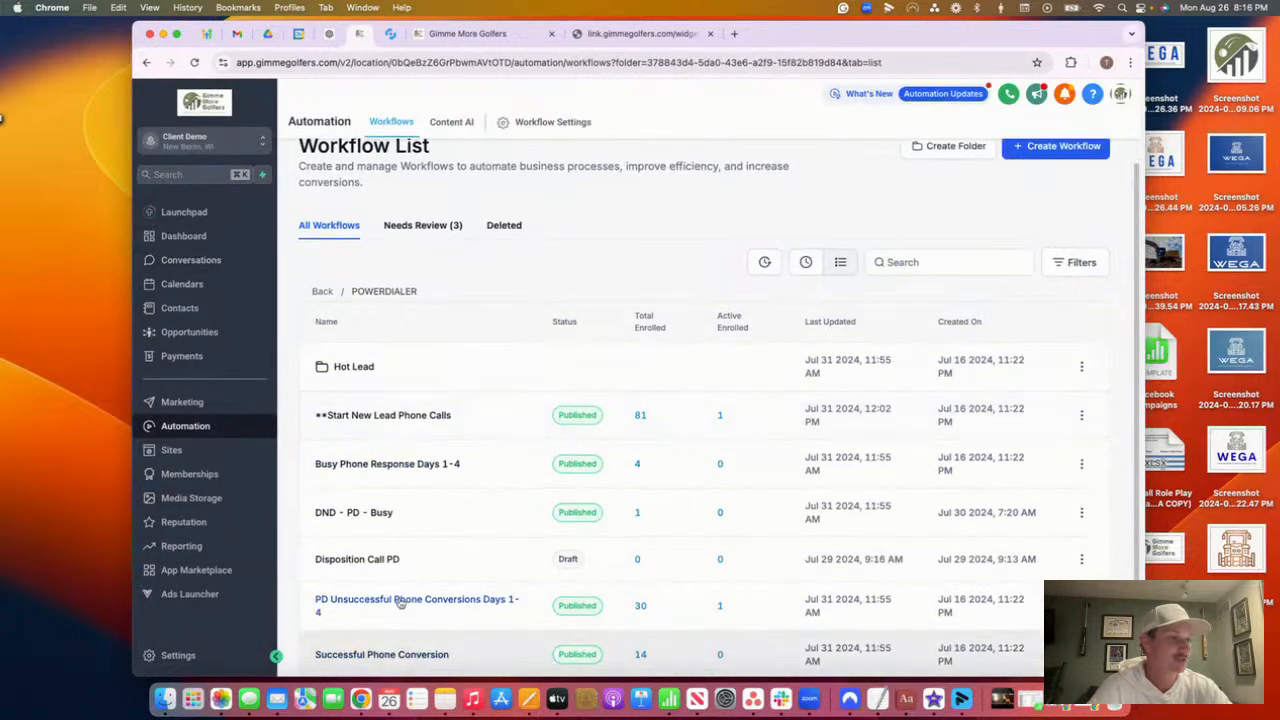
pyautogui.click(225, 270)
pyautogui.click(491, 122)
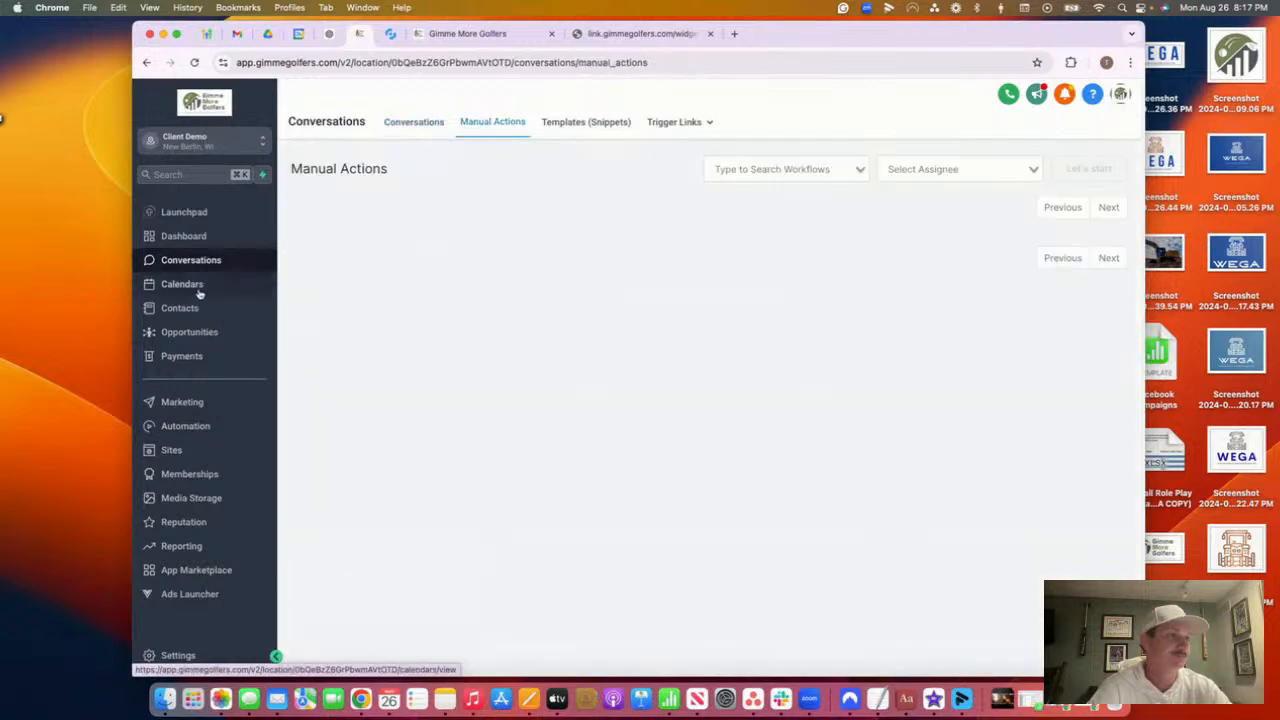
pyautogui.click(200, 305)
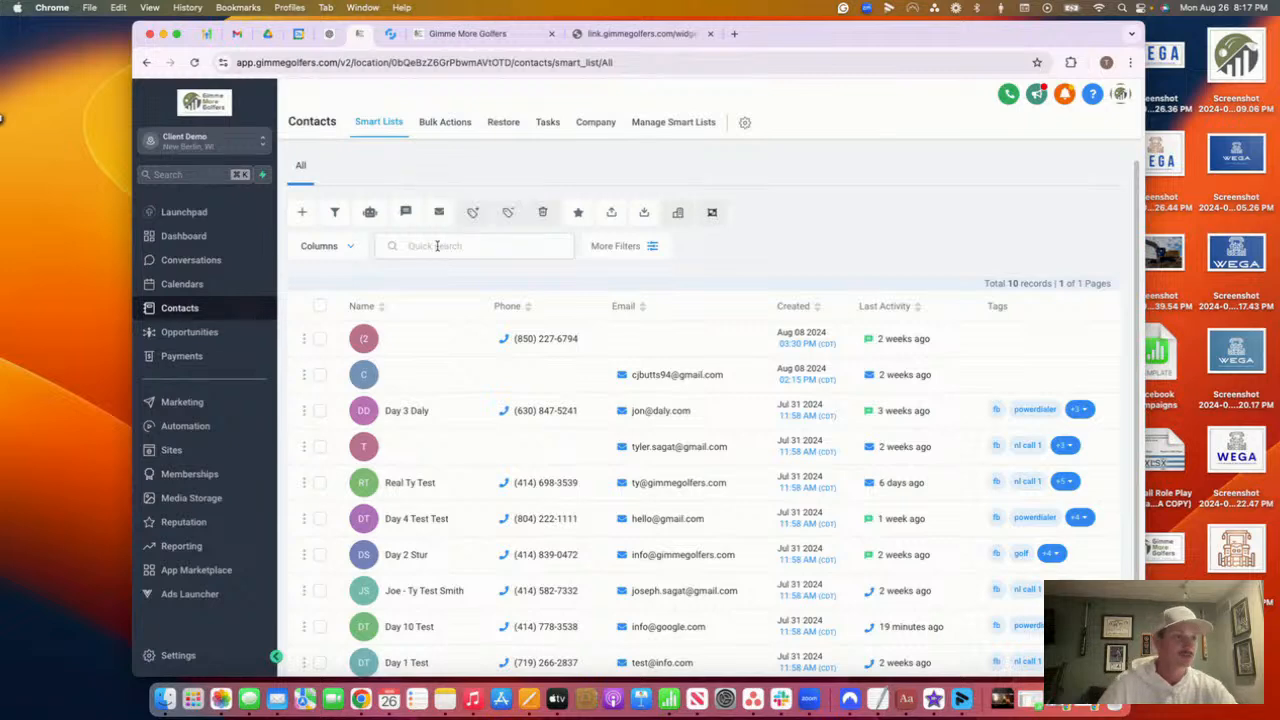
# Search contacts for 'ty', open the Real Ty Test record, and read through its SMS thread
pyautogui.click(437, 246)
pyautogui.write('ty')
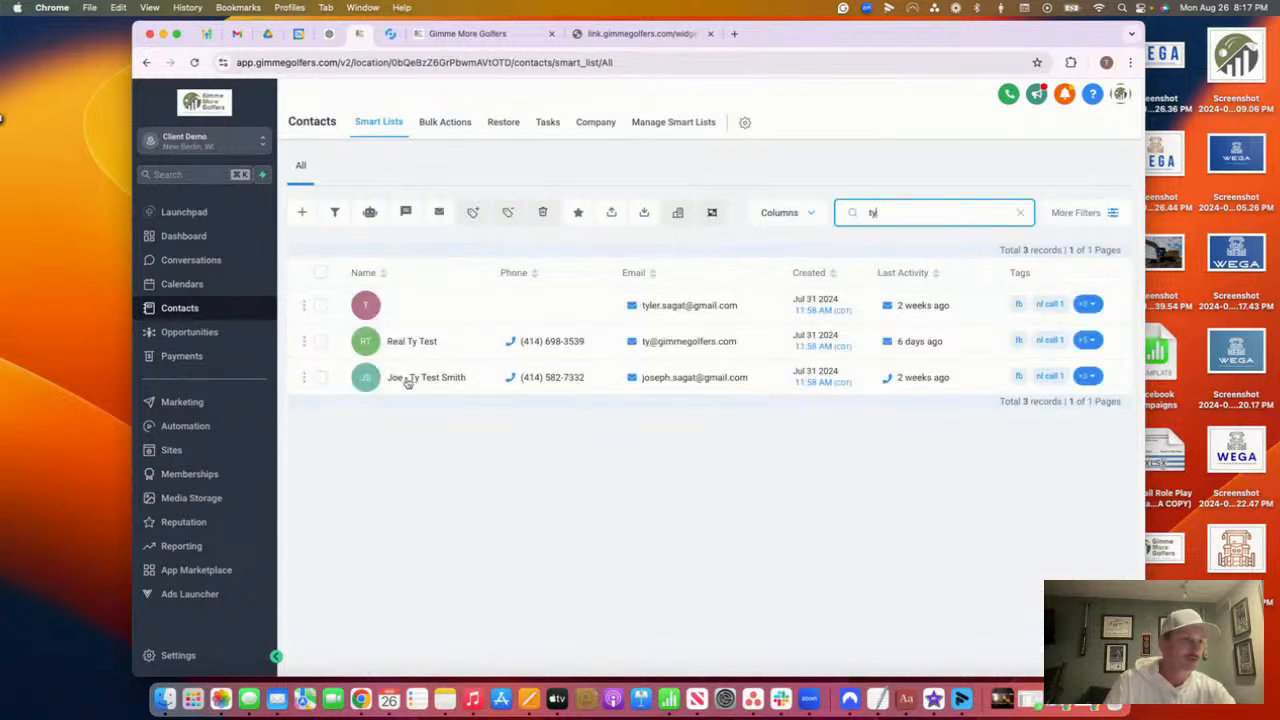
pyautogui.click(408, 341)
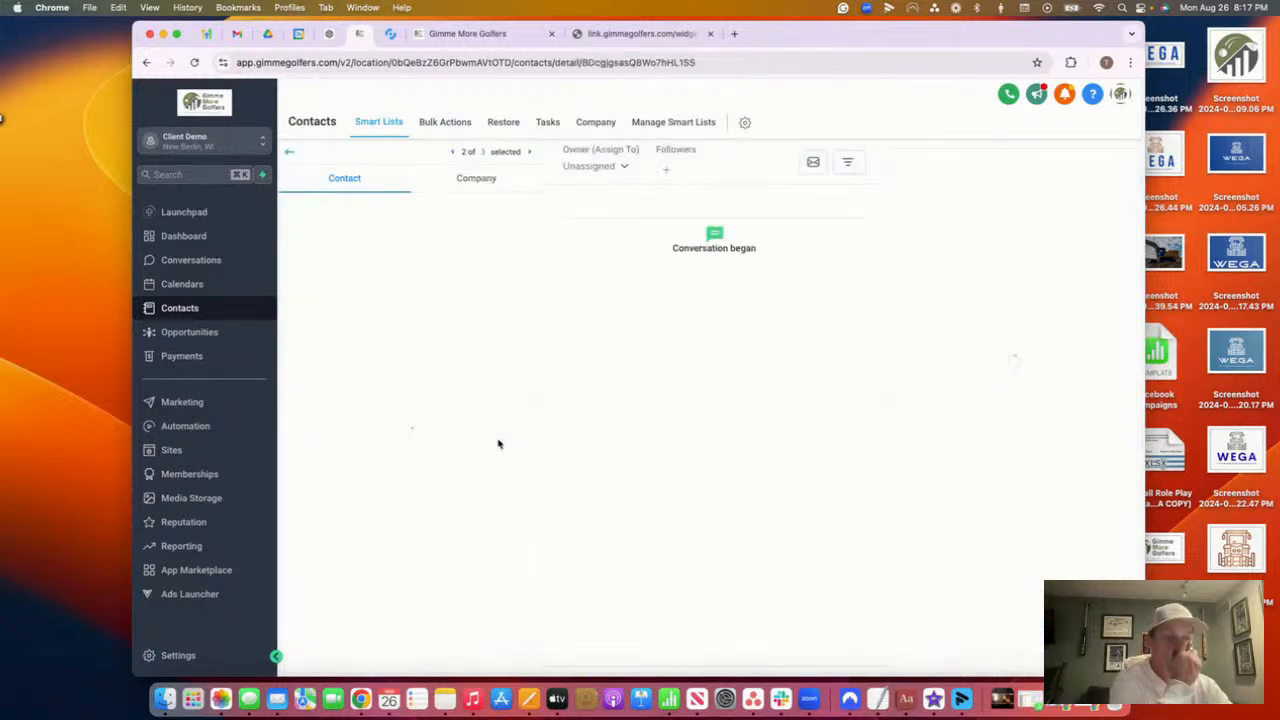
pyautogui.click(414, 278)
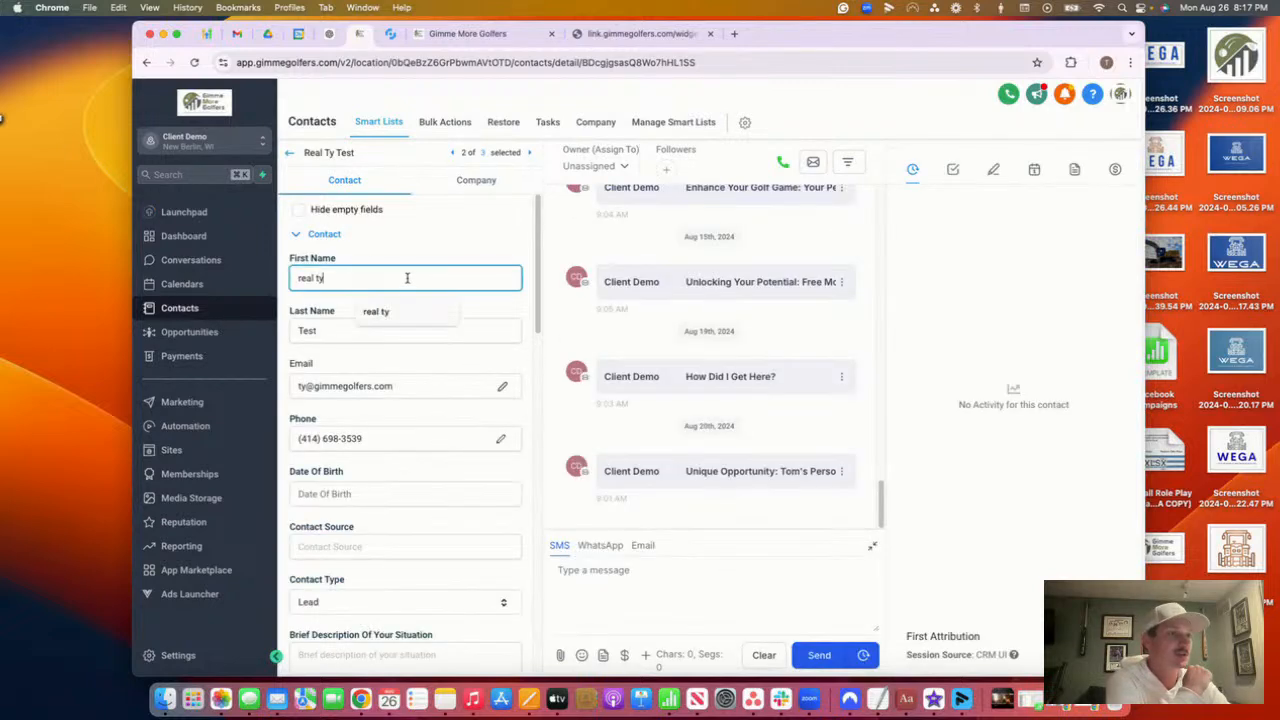
pyautogui.scroll(10, 794, 480)
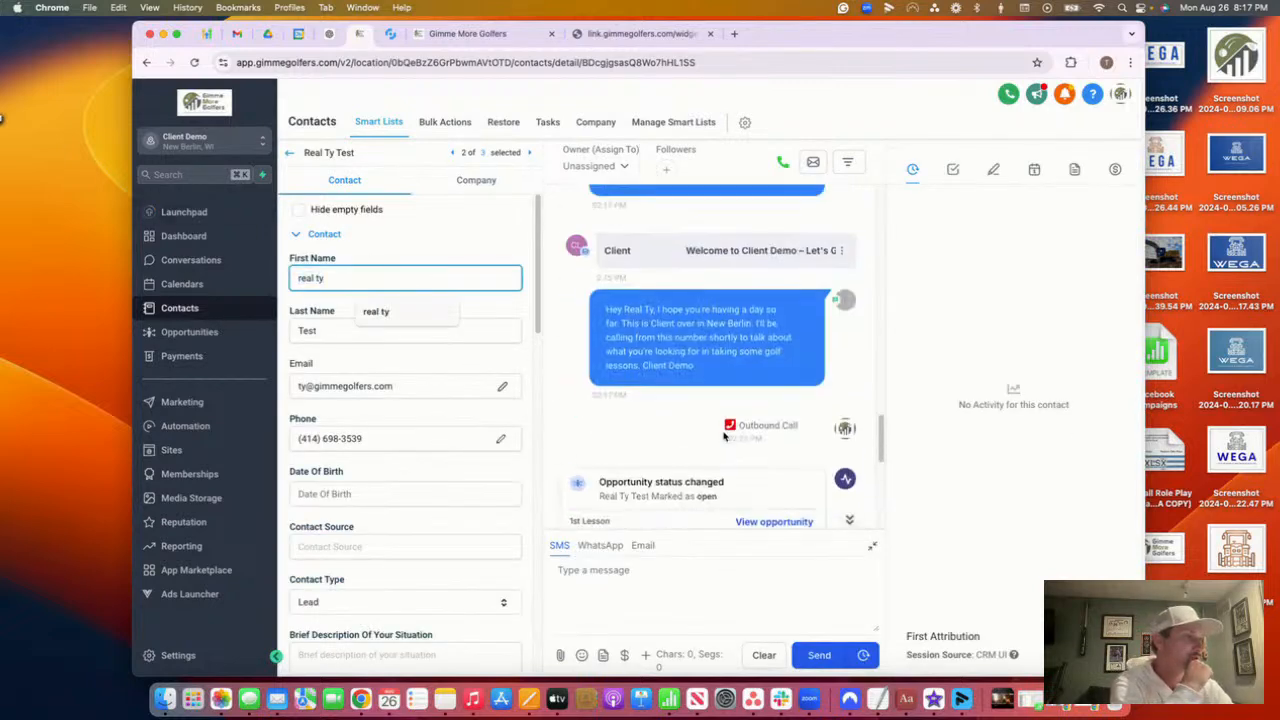
pyautogui.moveTo(705, 390); pyautogui.dragTo(580, 313)
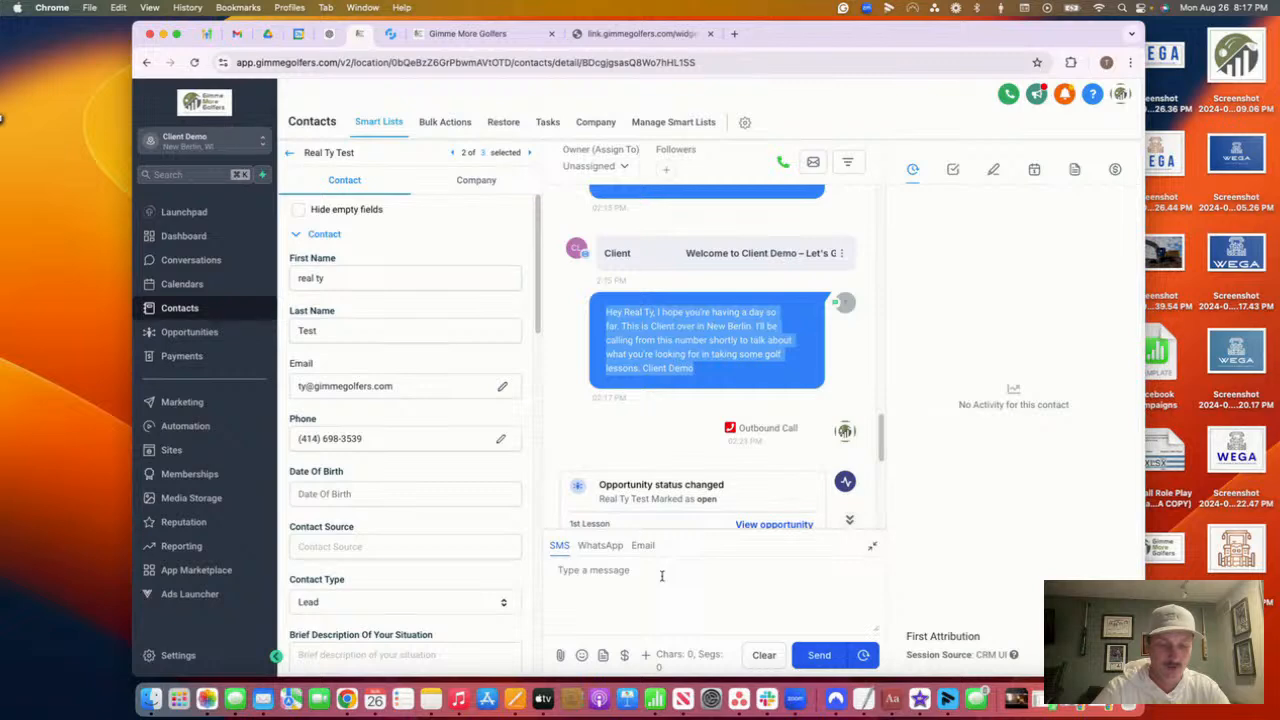
pyautogui.scroll(-5, 700, 460)
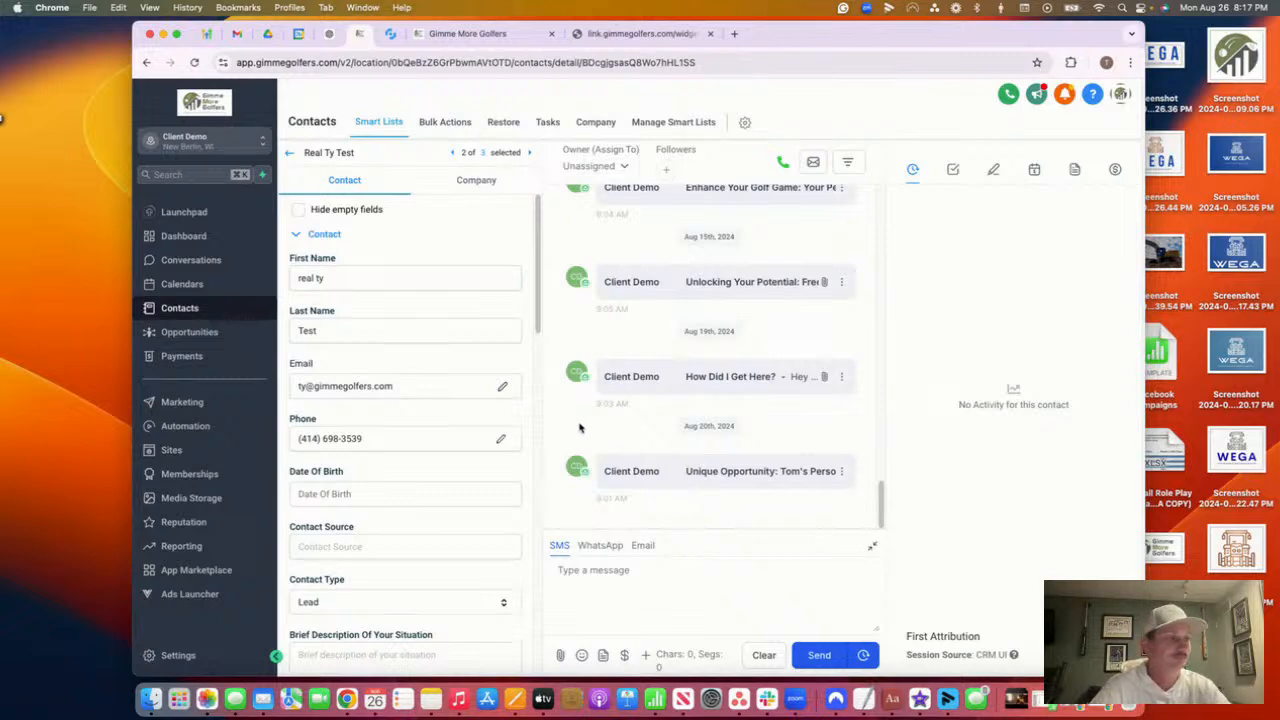
pyautogui.click(213, 428)
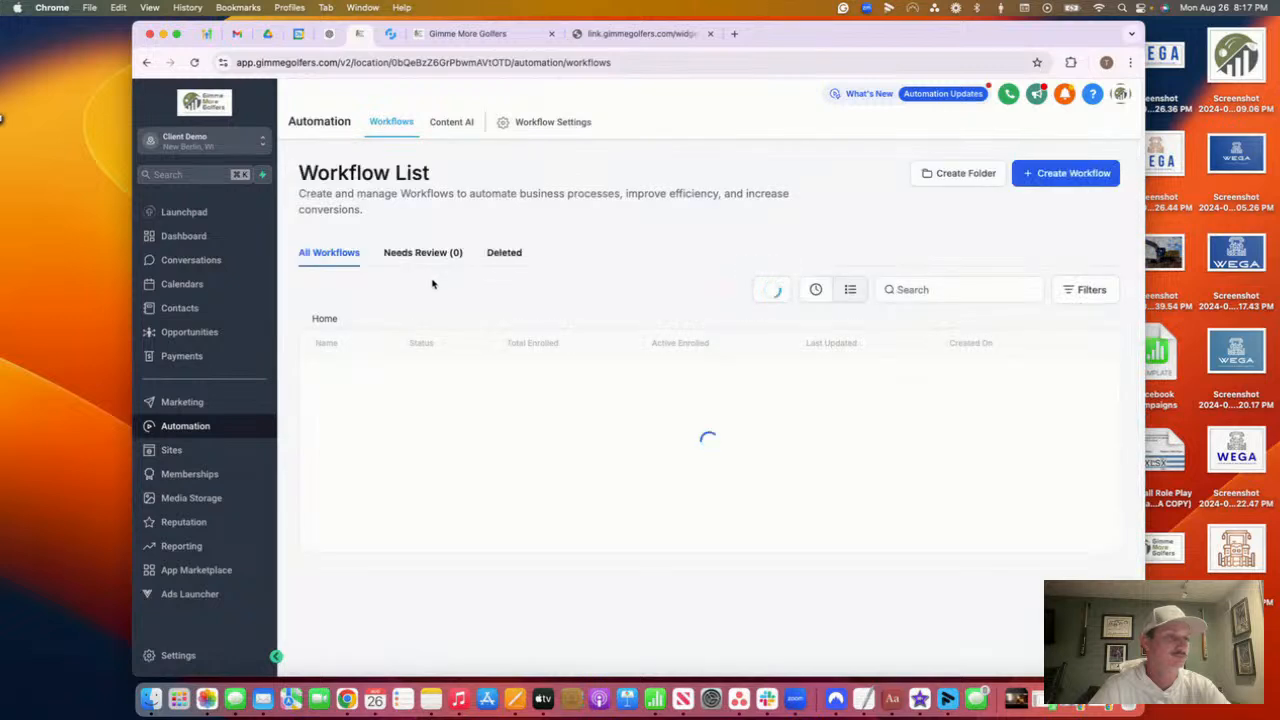
# Reopen the test contact's record and reload it to refresh the messages
pyautogui.click(405, 393)
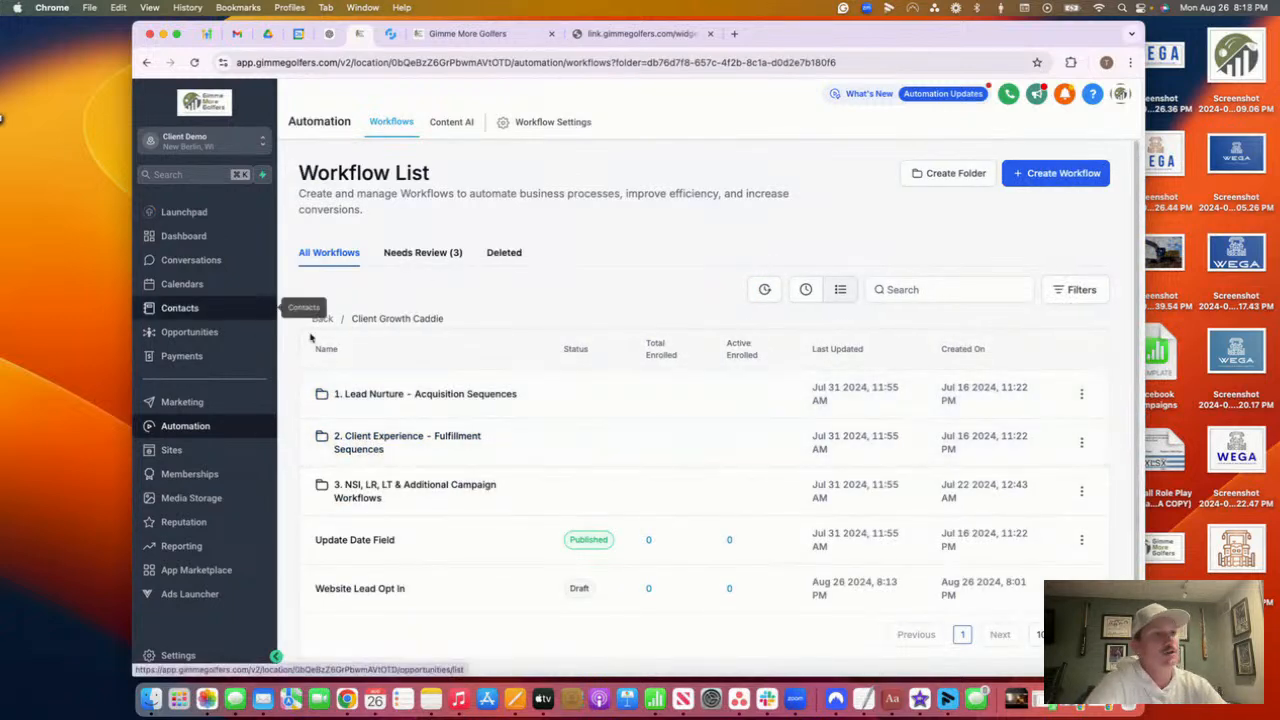
pyautogui.click(195, 308)
pyautogui.scroll(-1, 430, 480)
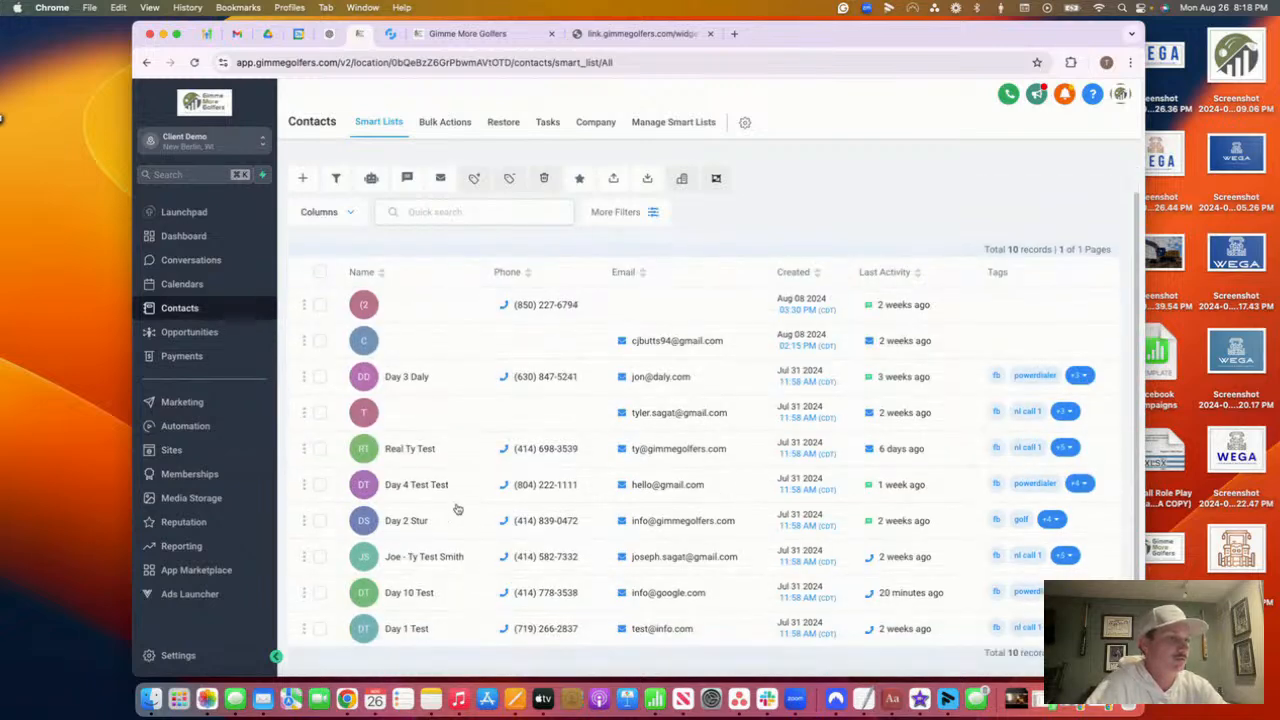
pyautogui.click(419, 457)
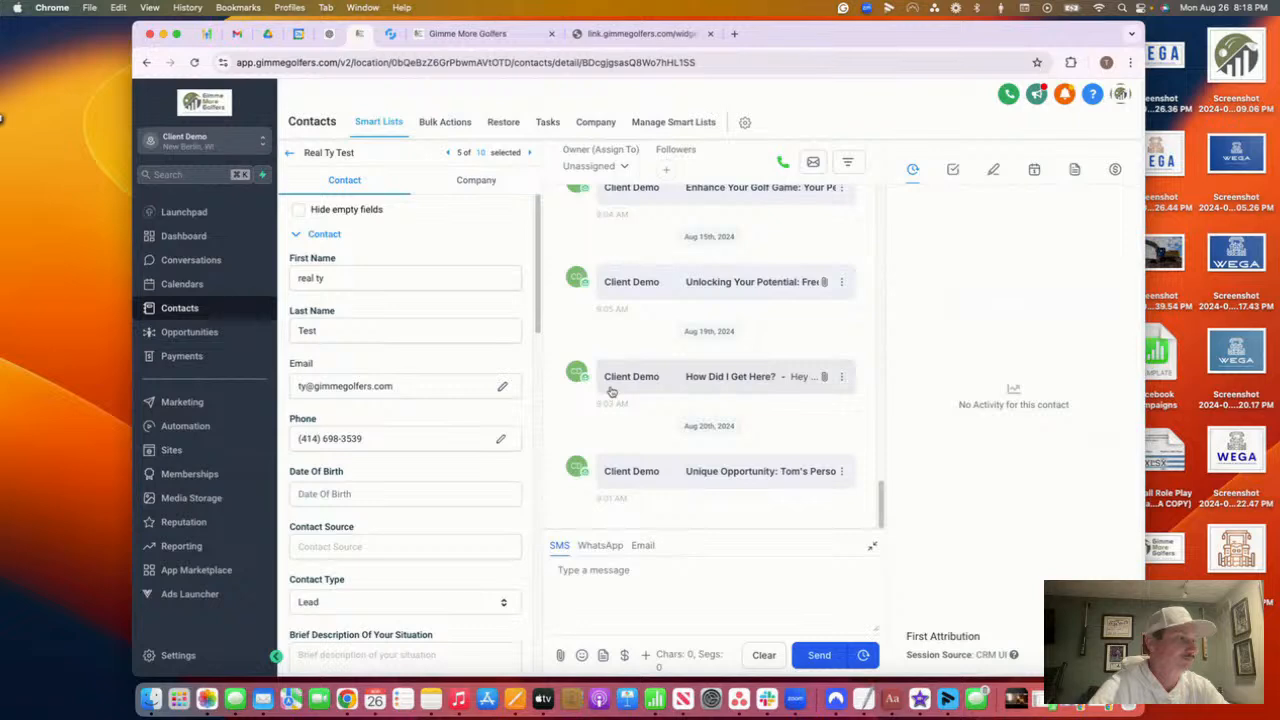
pyautogui.scroll(5, 614, 390)
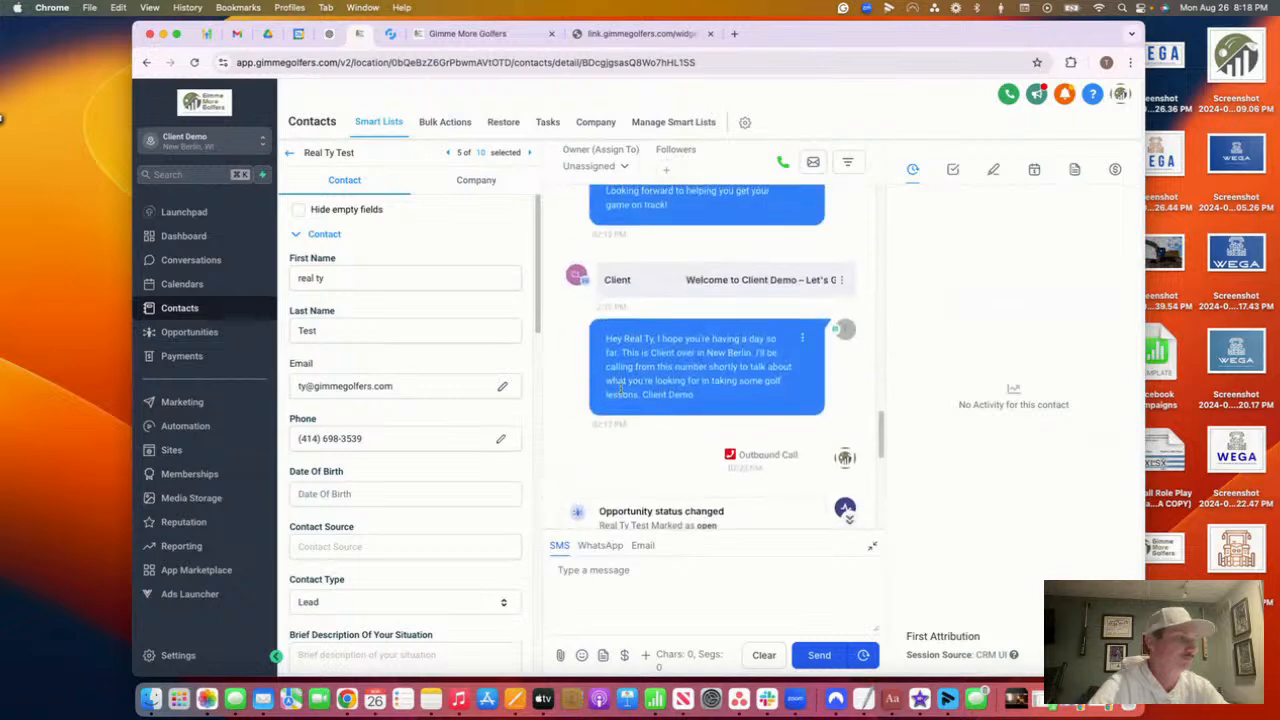
pyautogui.scroll(-5, 620, 390)
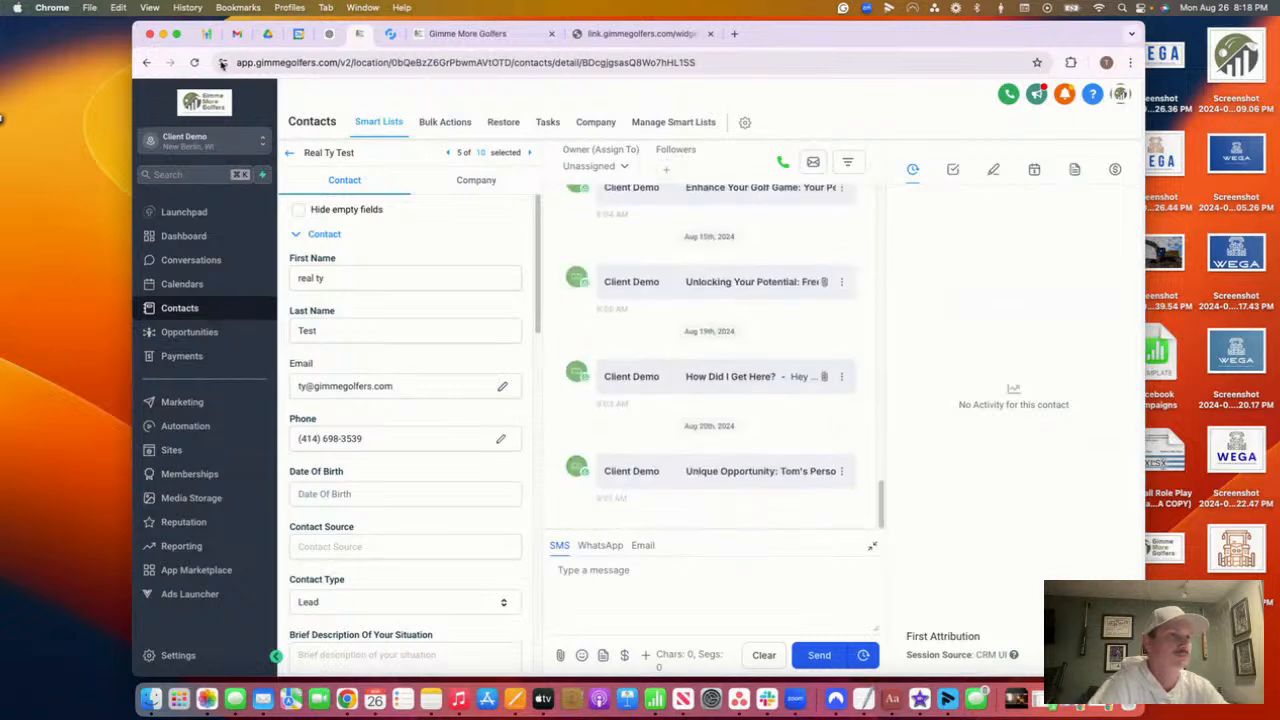
pyautogui.click(194, 62)
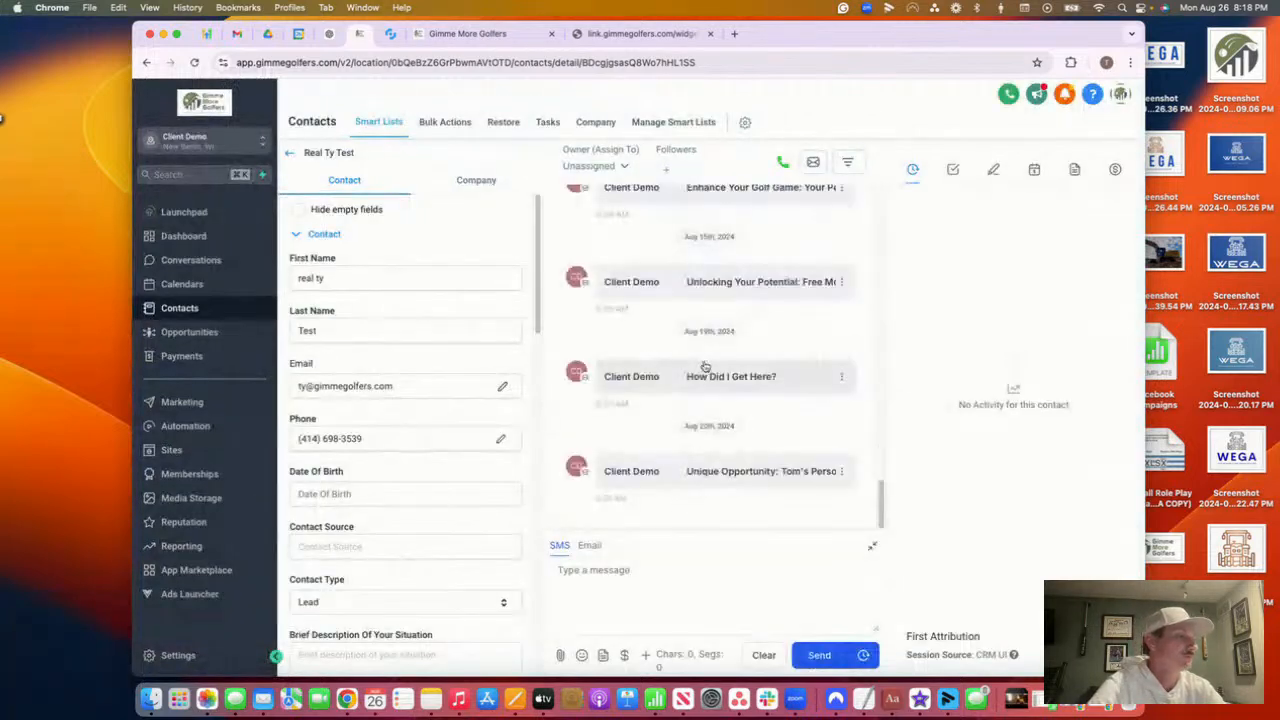
pyautogui.scroll(3, 706, 365)
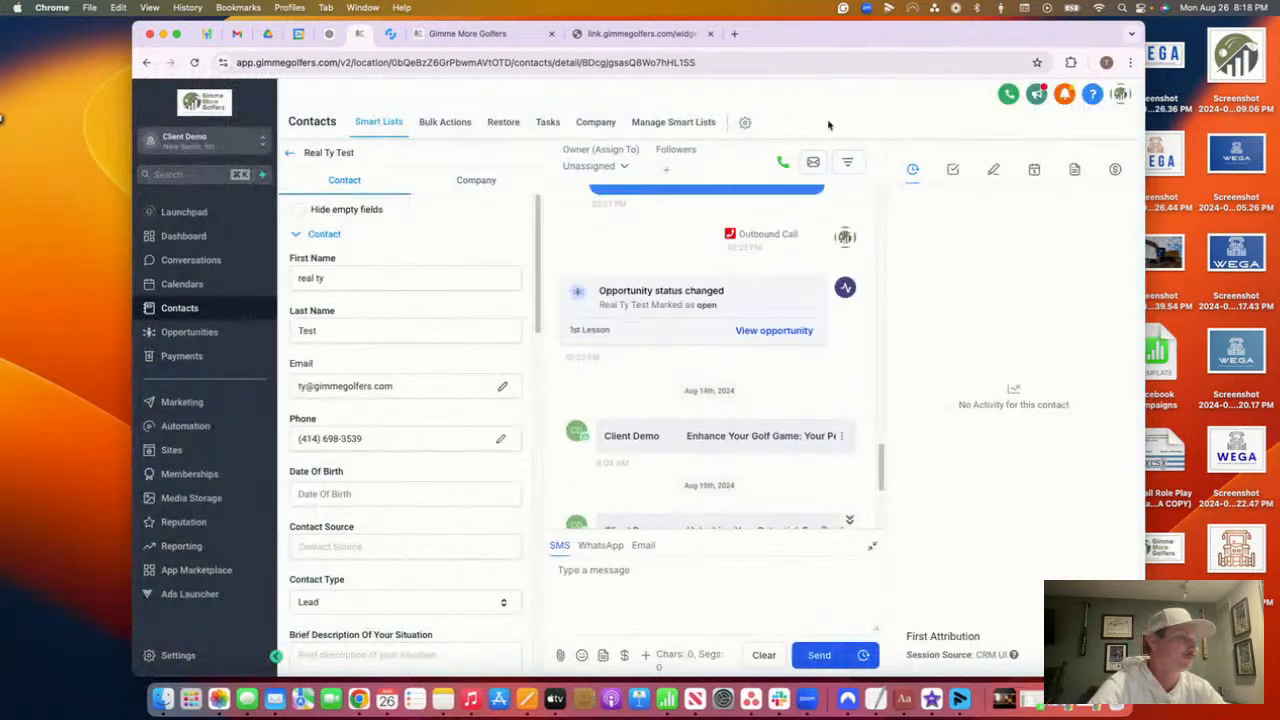
# Filter the contact's conversation to show only SMS messages
pyautogui.click(847, 161)
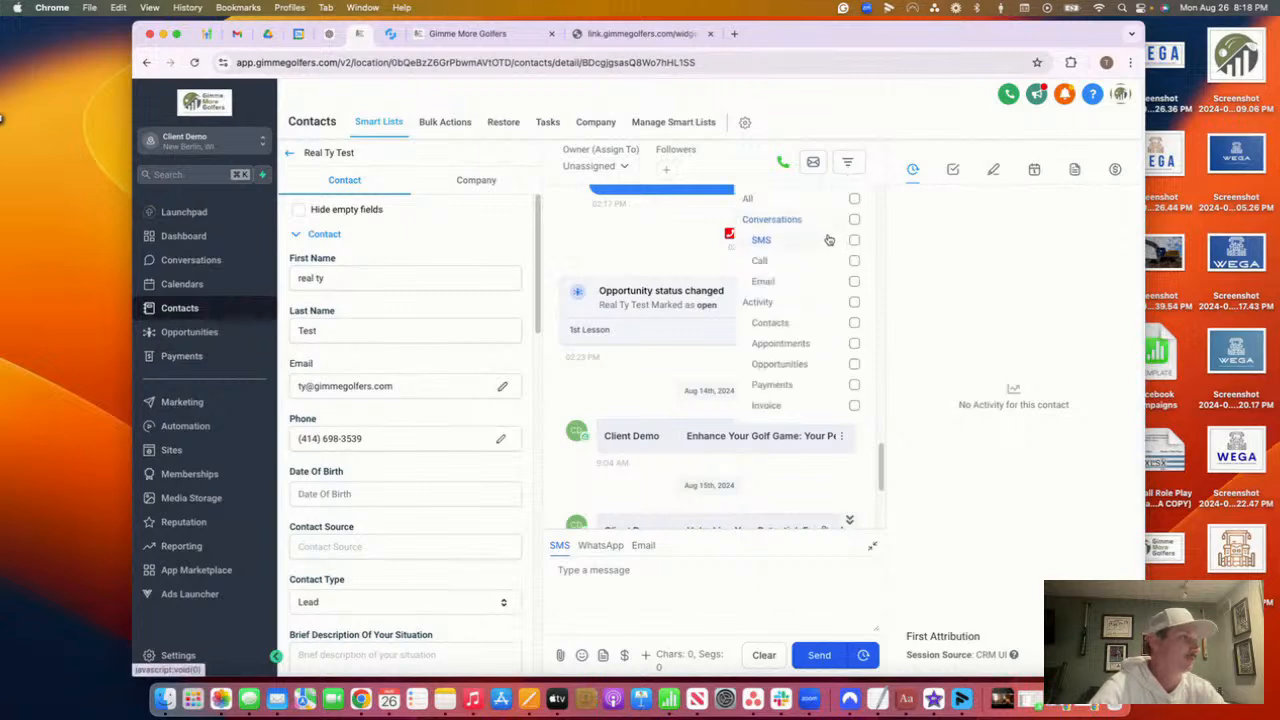
pyautogui.click(838, 242)
pyautogui.click(795, 497)
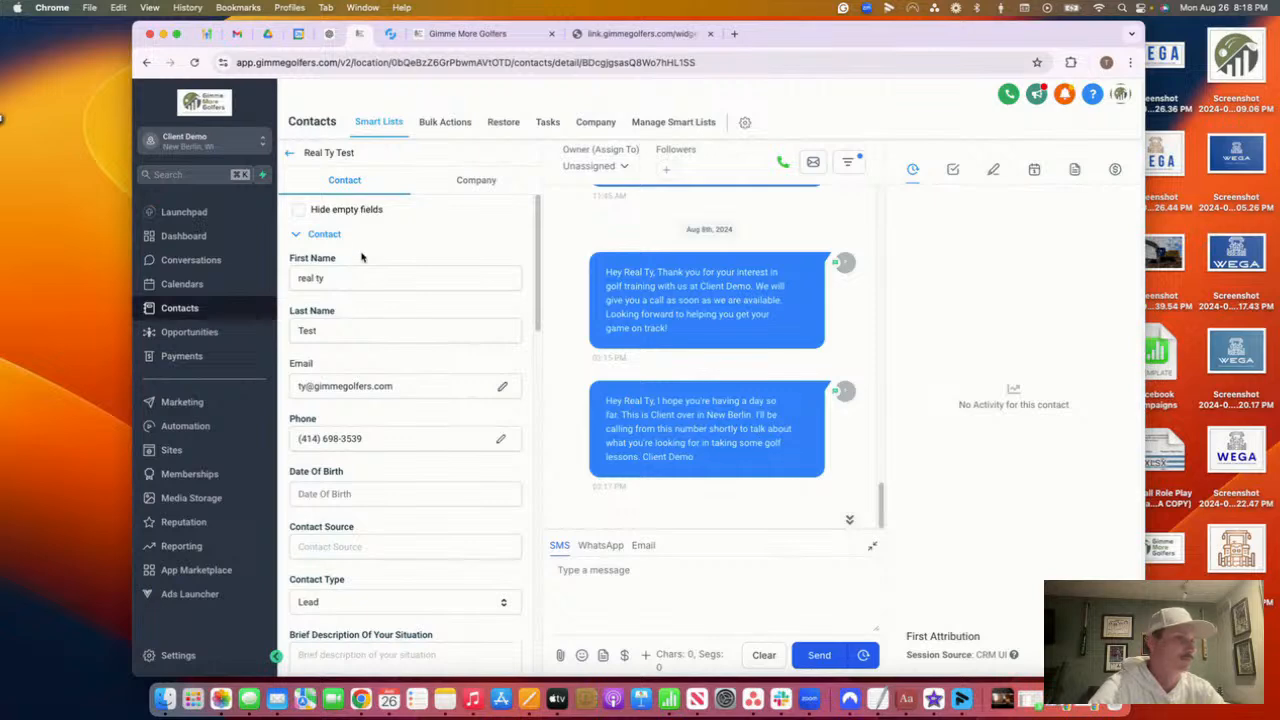
pyautogui.click(221, 150)
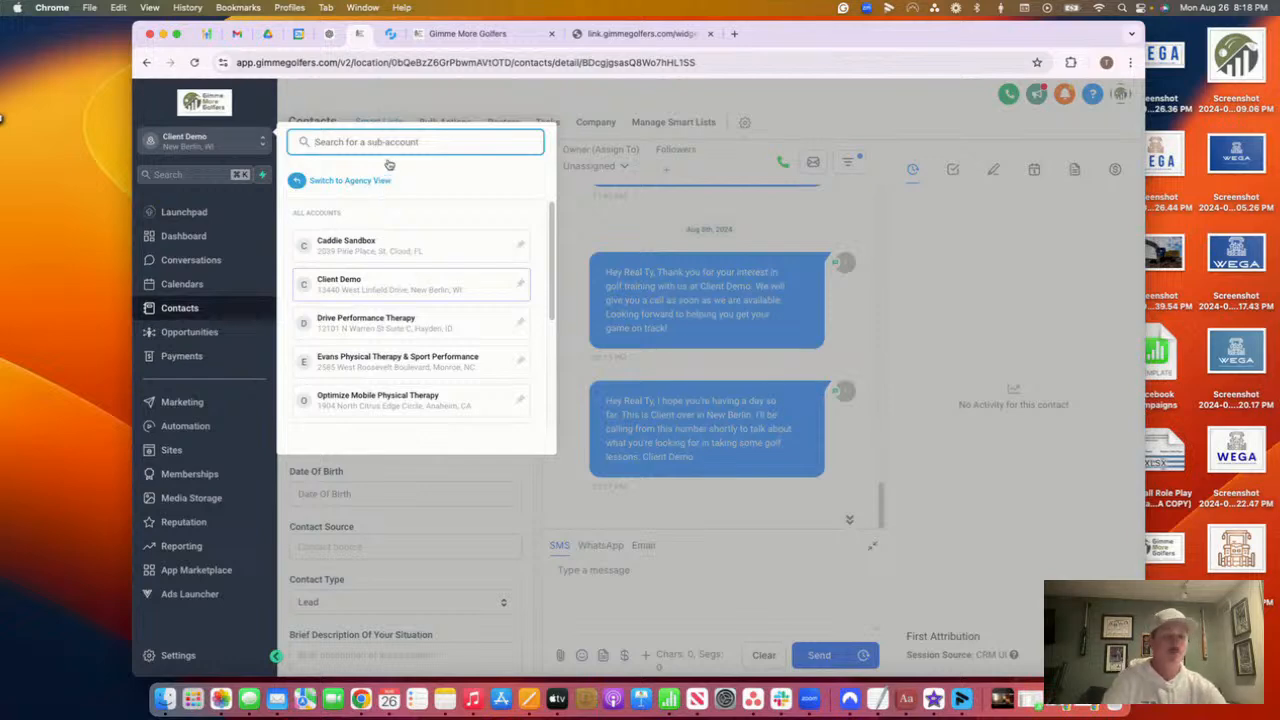
# Switch into 'the client' sub-account, search its contacts for 'ty', and view Manual Actions
pyautogui.write('the')
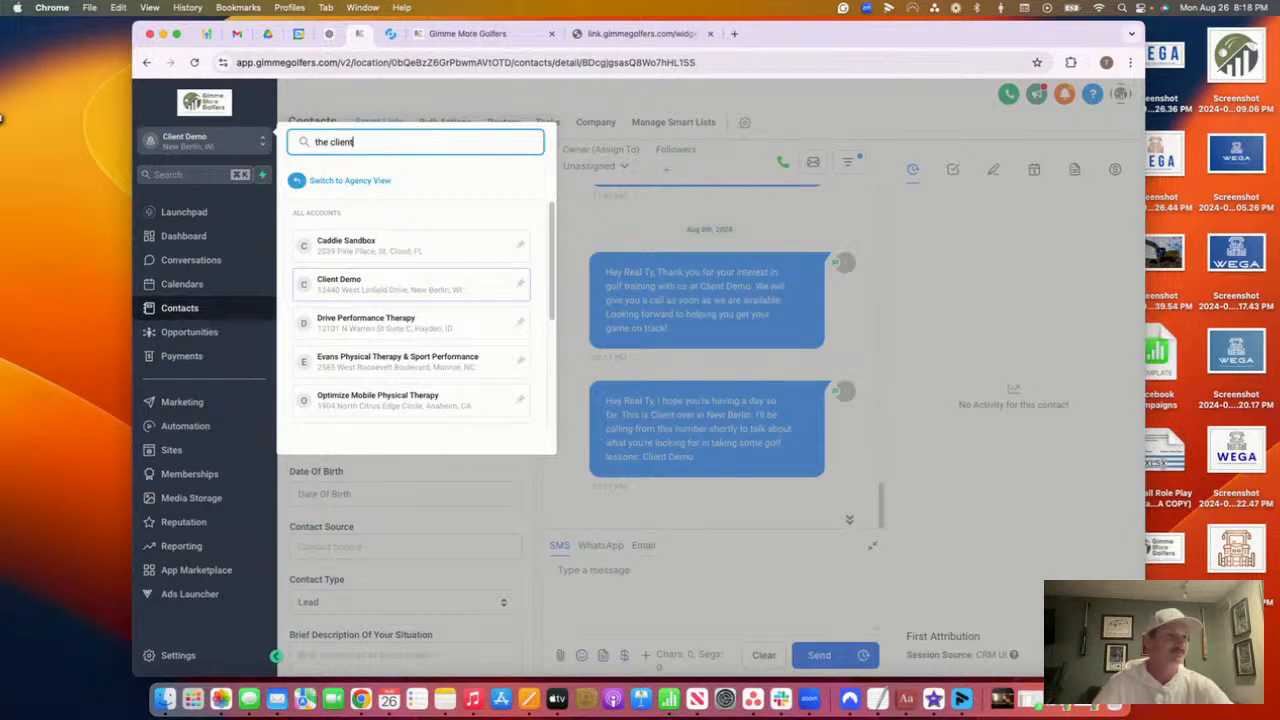
pyautogui.write(' client')
pyautogui.click(352, 240)
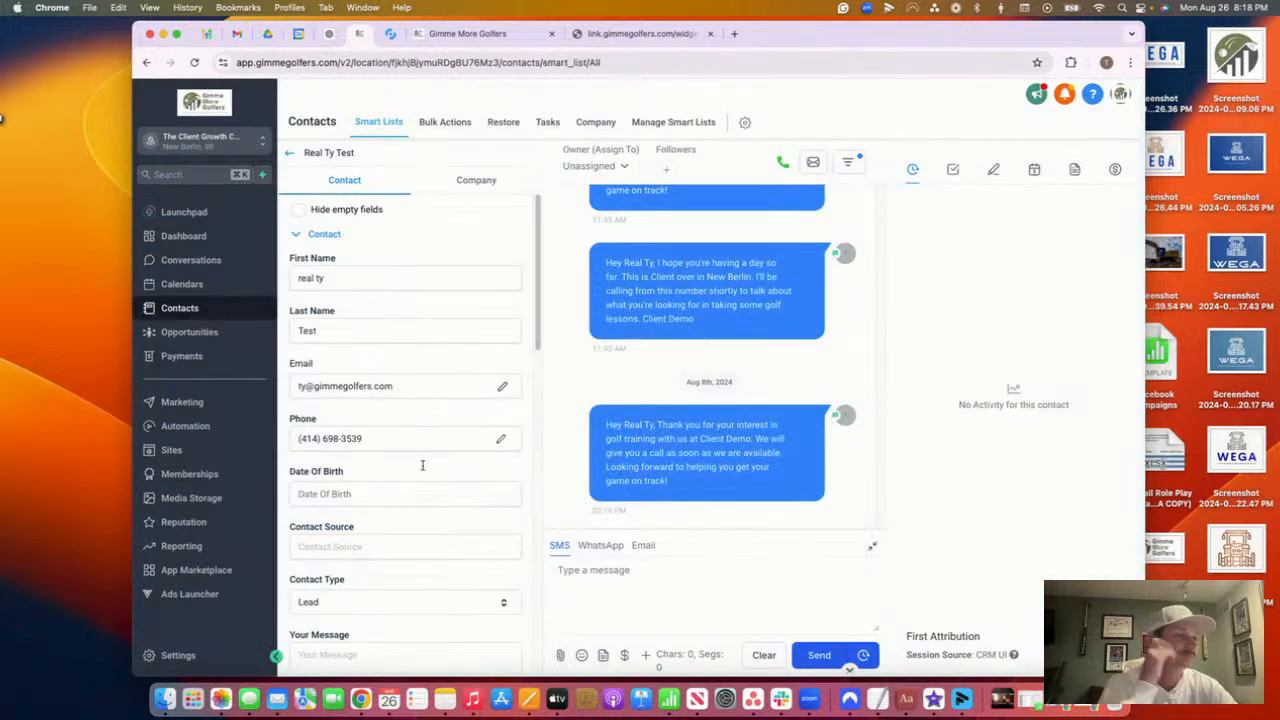
pyautogui.click(185, 309)
pyautogui.click(517, 250)
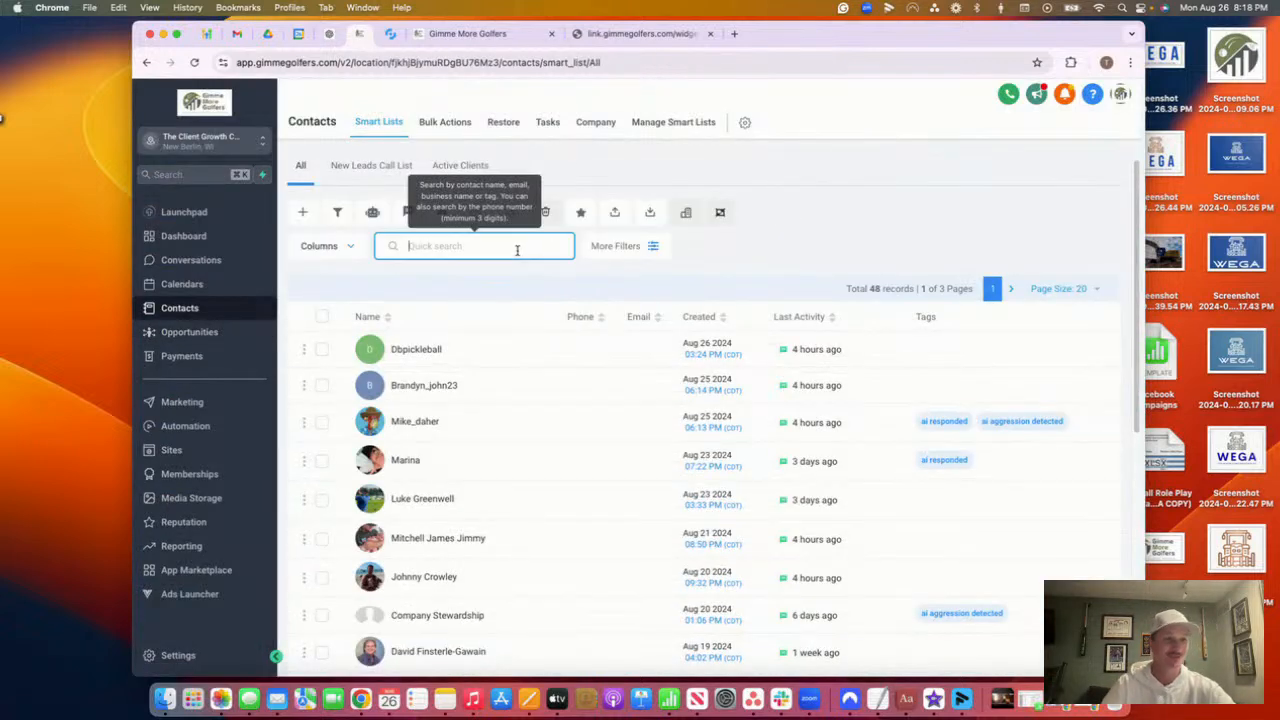
pyautogui.write('ty')
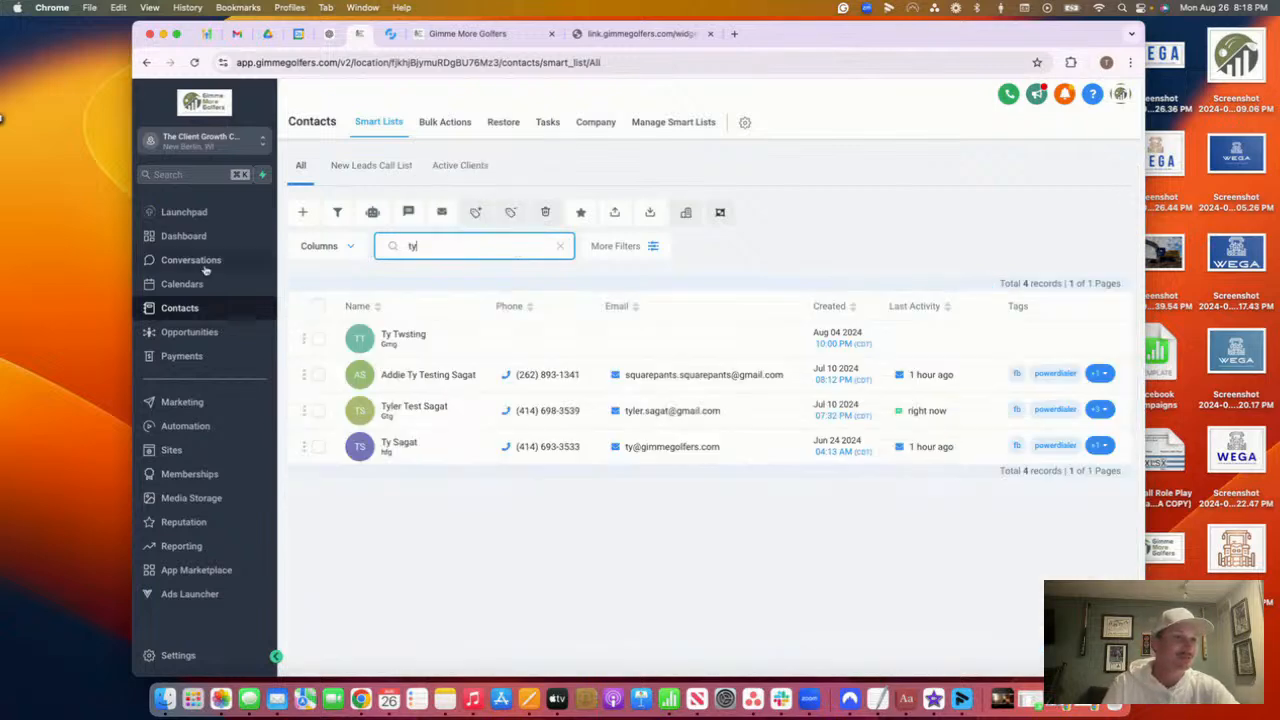
pyautogui.click(200, 262)
pyautogui.click(492, 122)
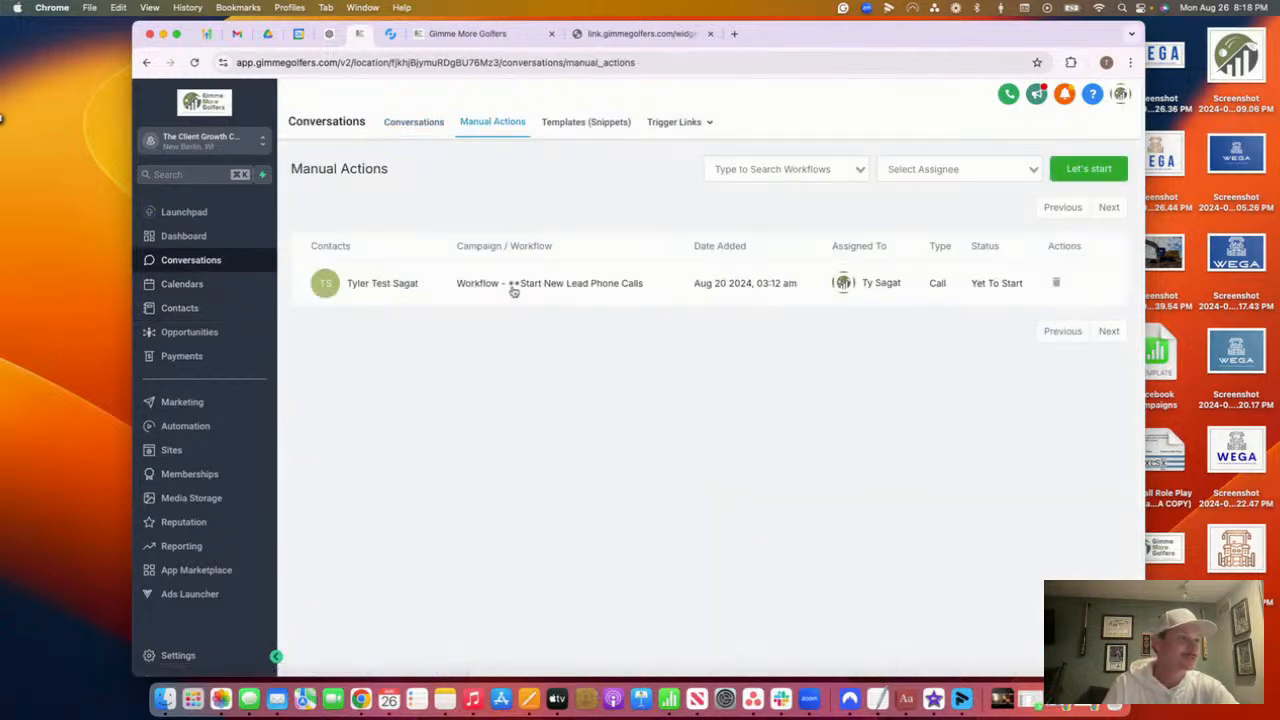
# Dial the pending Start New Lead Phone Calls task, hang up, and log it as Voicemail
pyautogui.click(1088, 168)
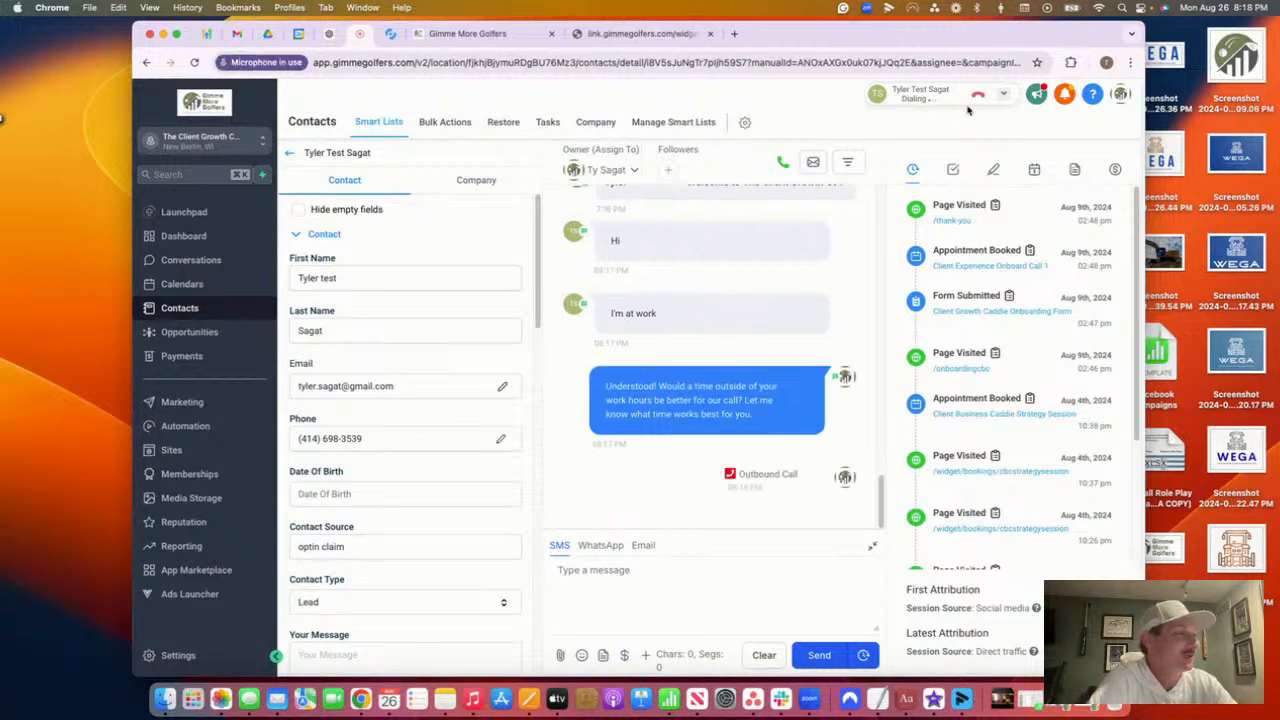
pyautogui.click(982, 97)
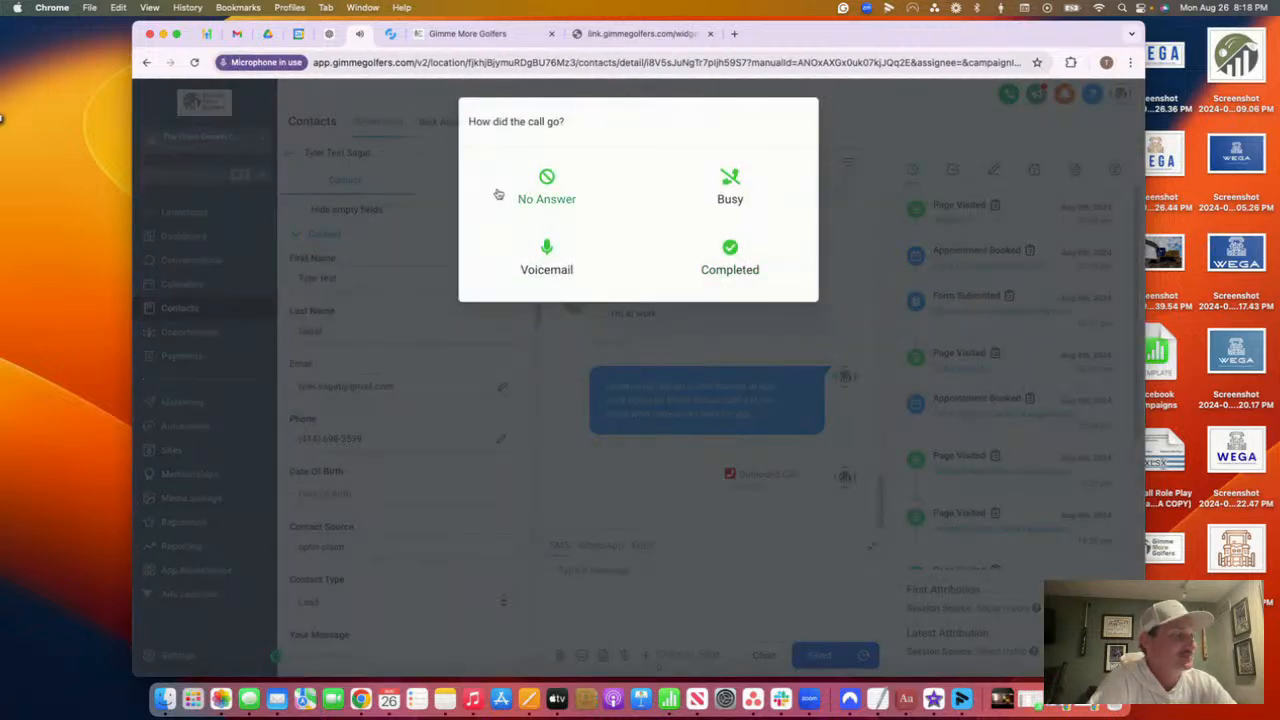
pyautogui.click(548, 262)
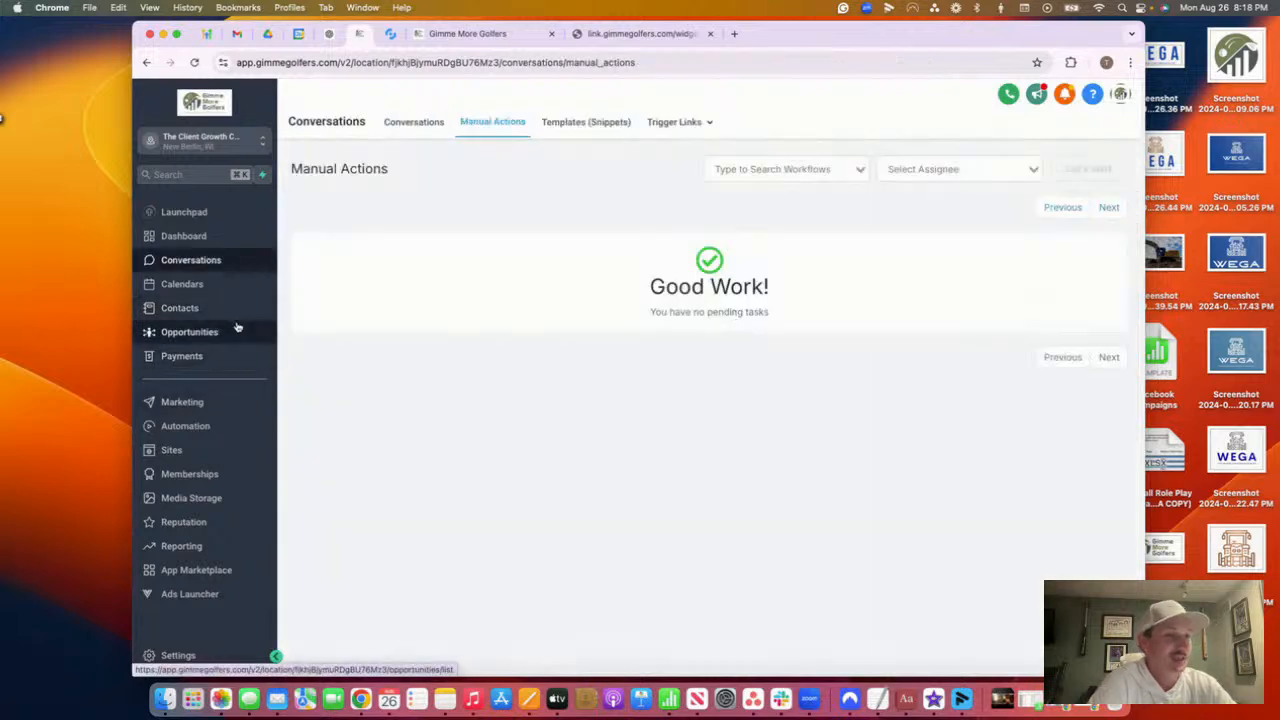
pyautogui.click(229, 308)
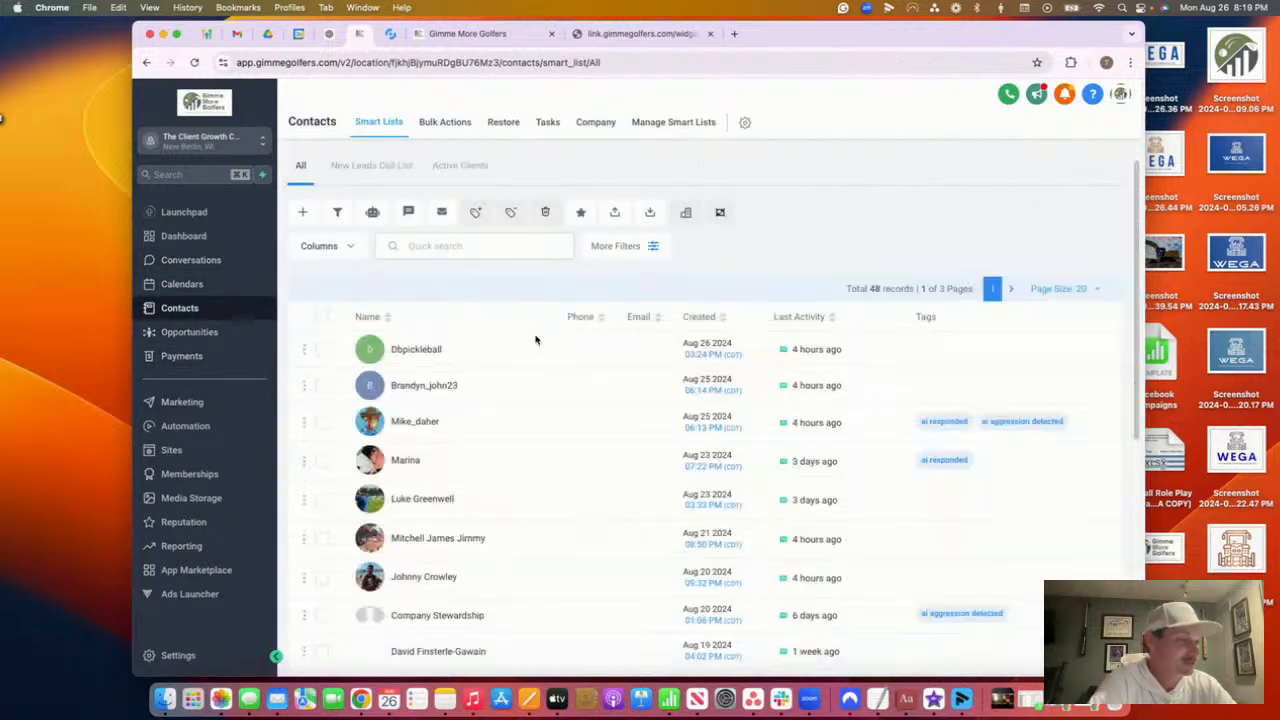
# Search contacts for 'ty' and open the test lead's contact record
pyautogui.click(477, 247)
pyautogui.write('ty')
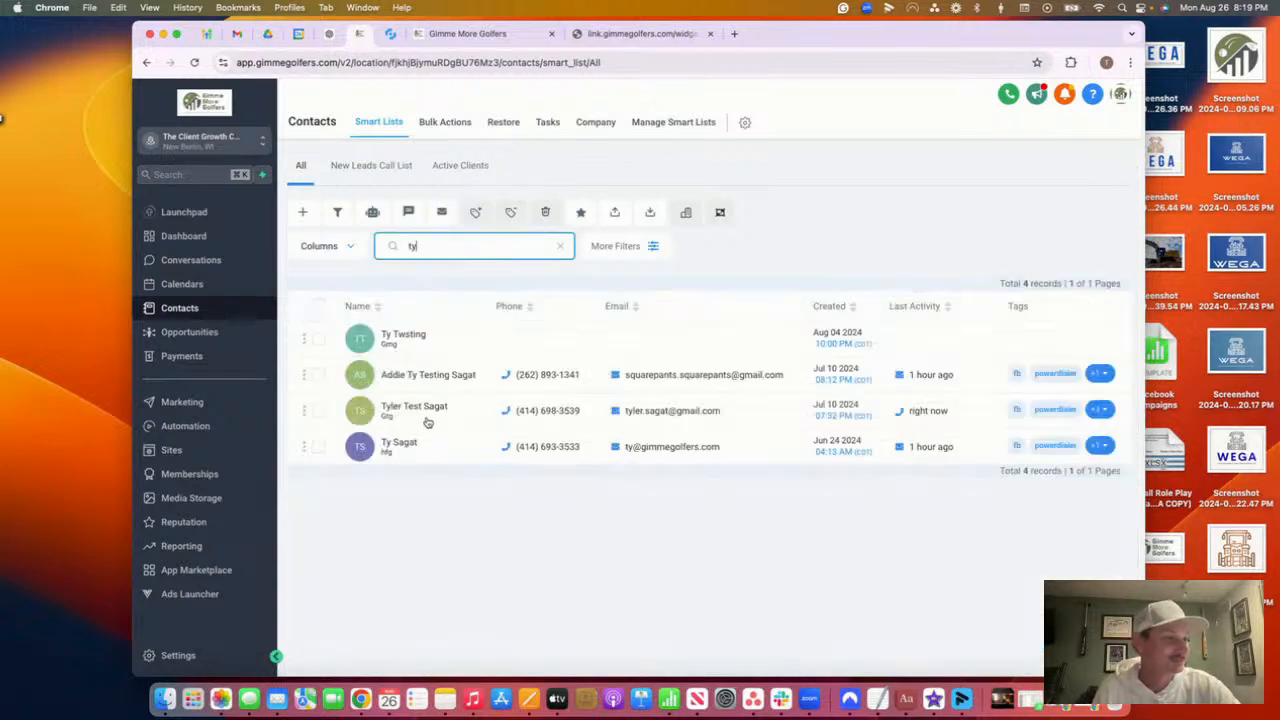
pyautogui.click(422, 410)
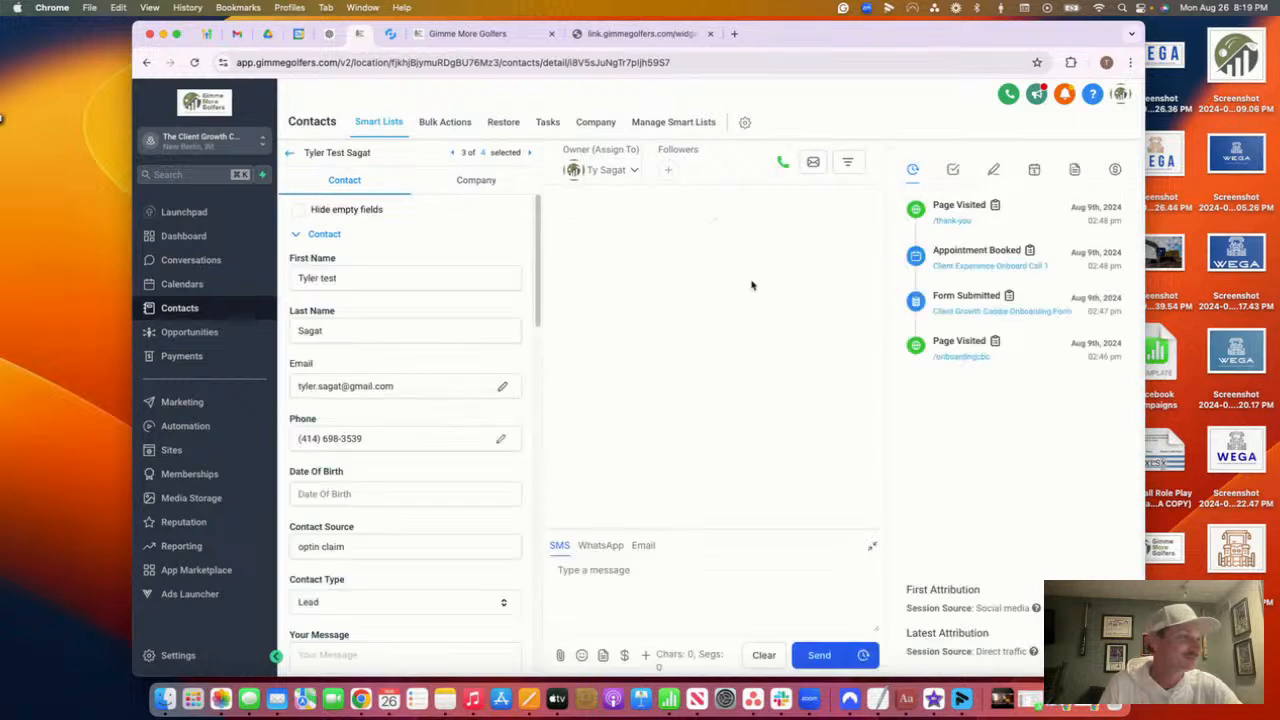
# Scroll the SMS thread and highlight the missed-call follow-up and the lead's two latest replies
pyautogui.scroll(-3, 750, 291)
pyautogui.scroll(1, 750, 290)
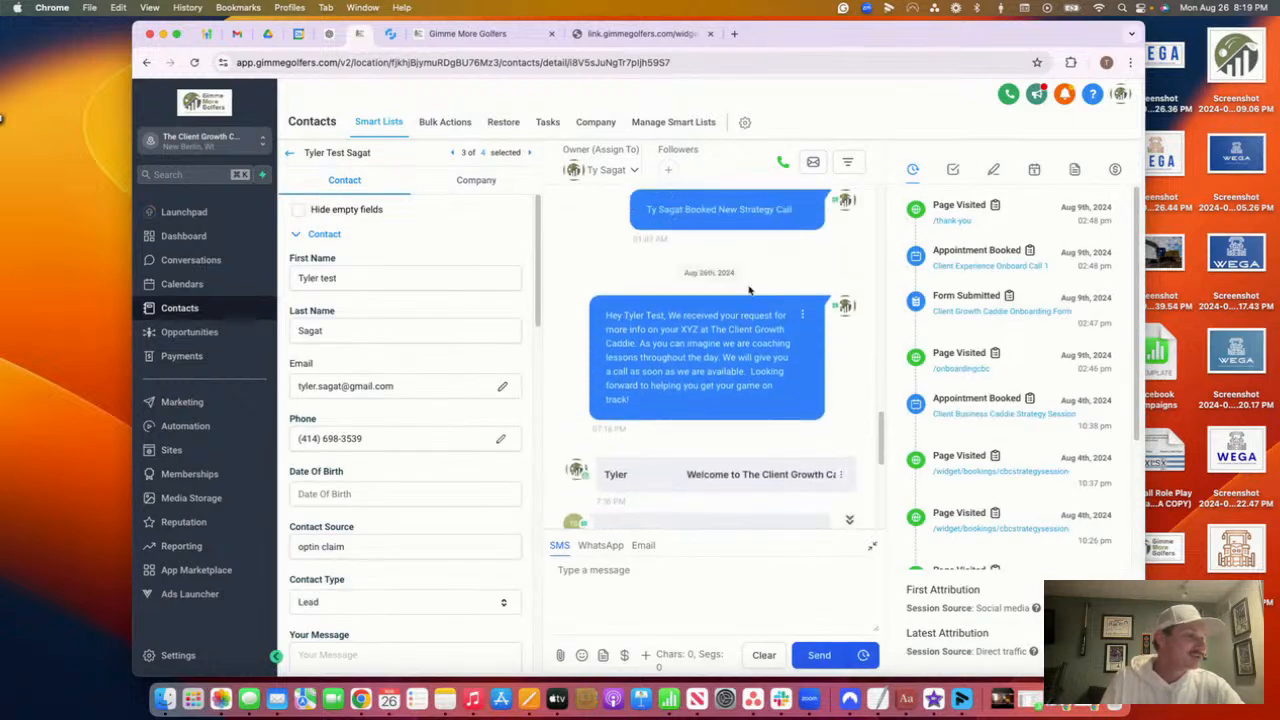
pyautogui.moveTo(710, 386); pyautogui.dragTo(613, 318)
pyautogui.scroll(-1, 677, 370)
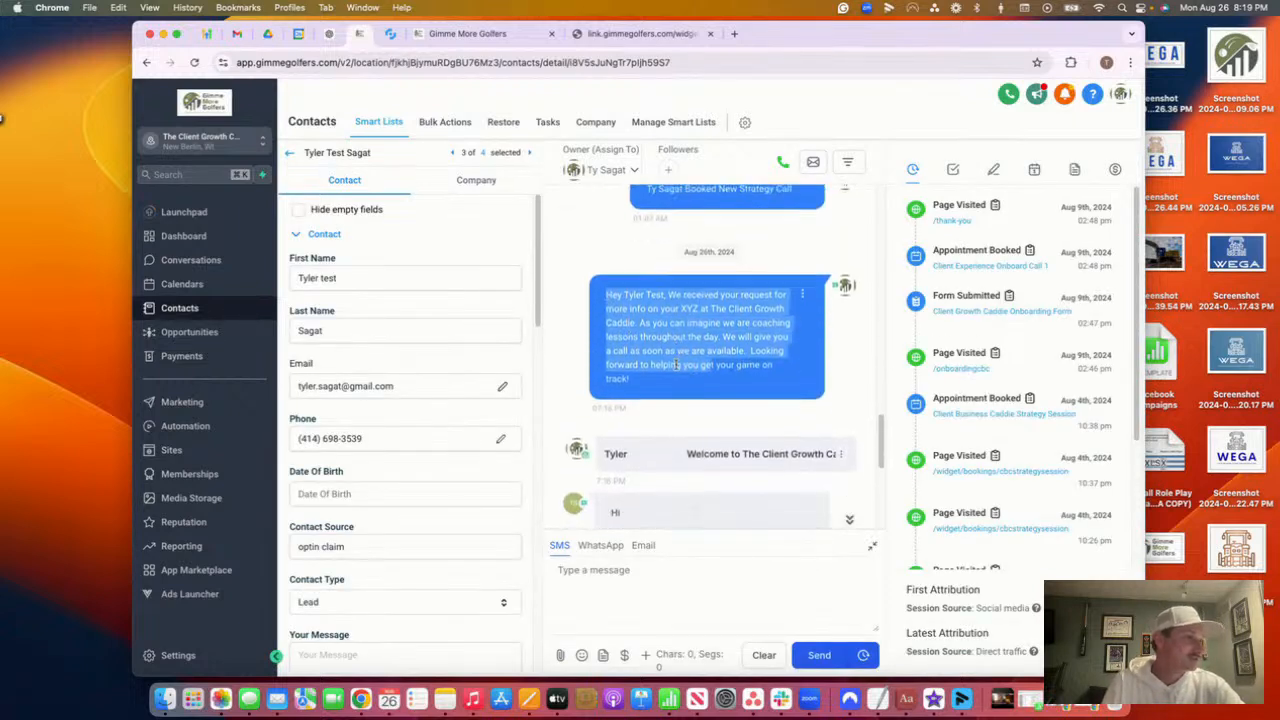
pyautogui.moveTo(676, 375); pyautogui.dragTo(653, 347)
pyautogui.scroll(-2, 672, 340)
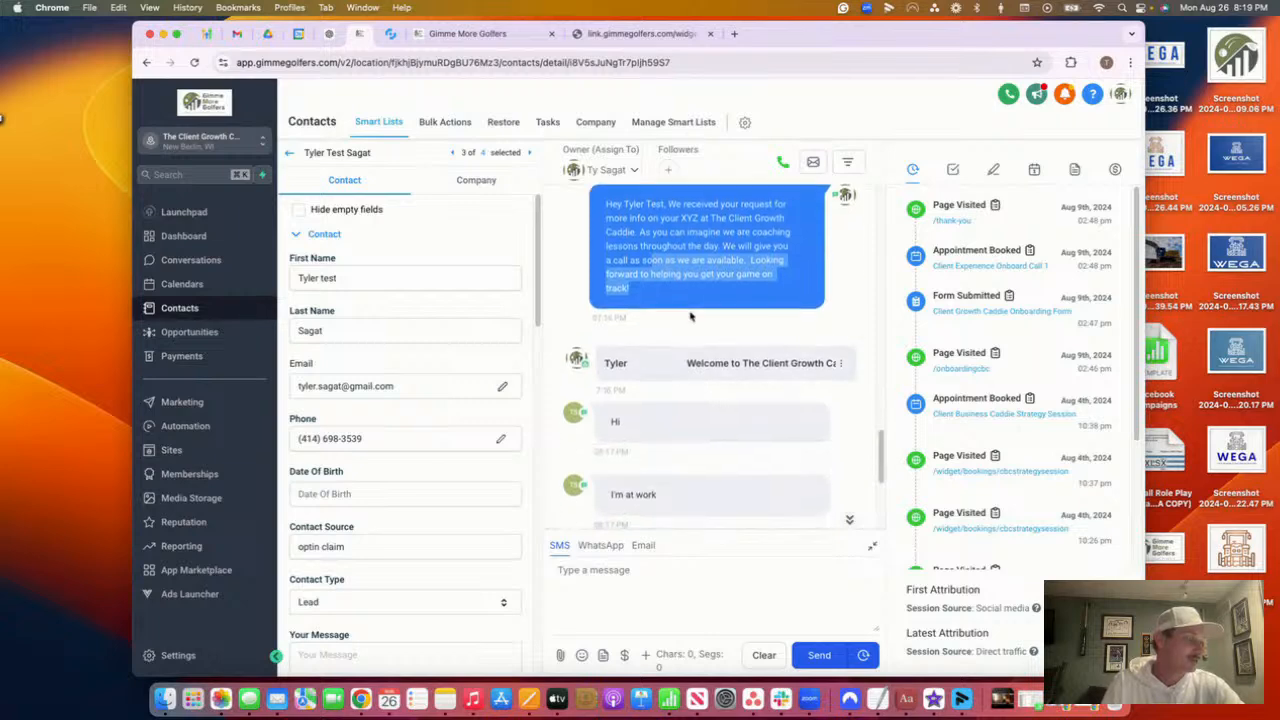
pyautogui.scroll(-3, 700, 345)
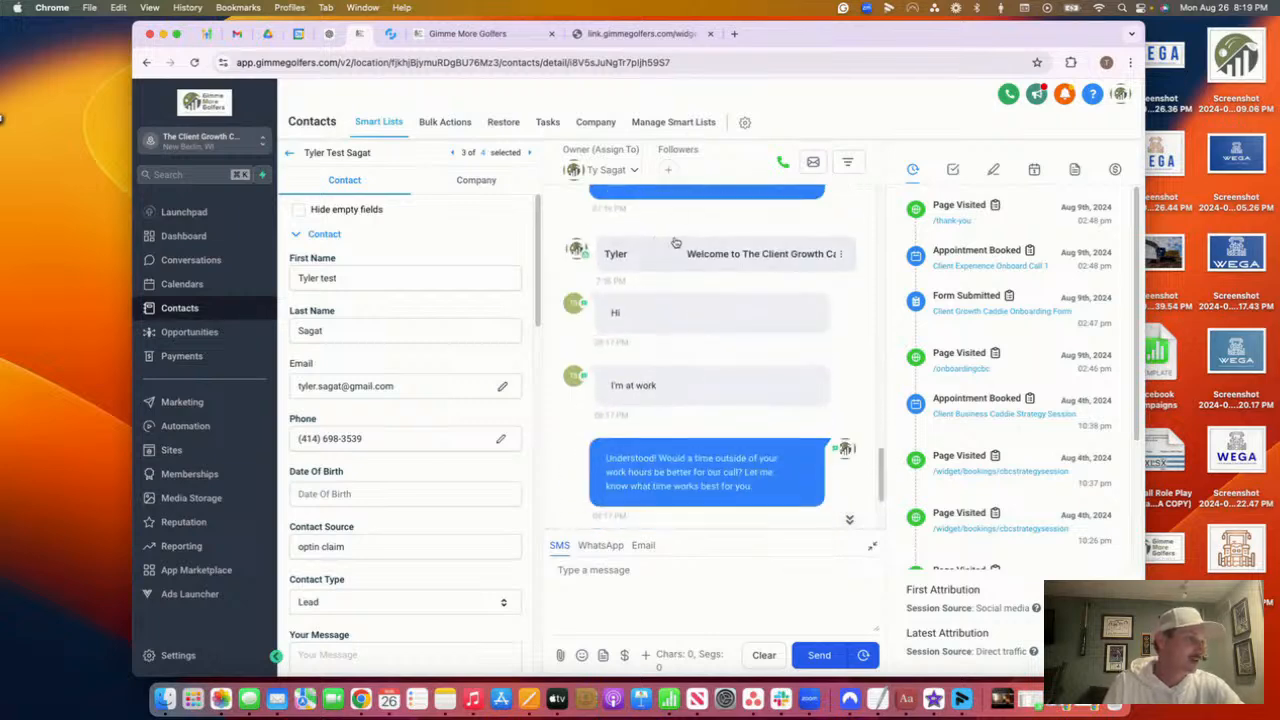
pyautogui.scroll(-3, 676, 243)
pyautogui.scroll(-2, 700, 400)
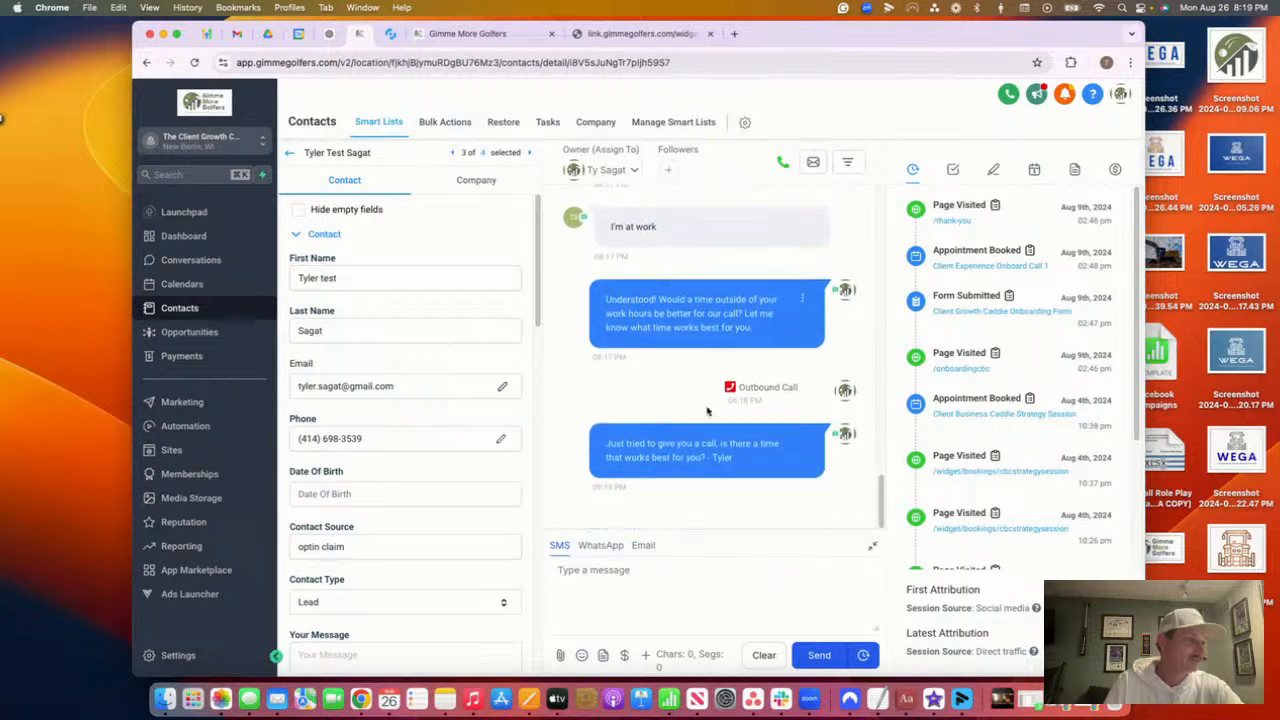
pyautogui.moveTo(738, 457); pyautogui.dragTo(553, 434)
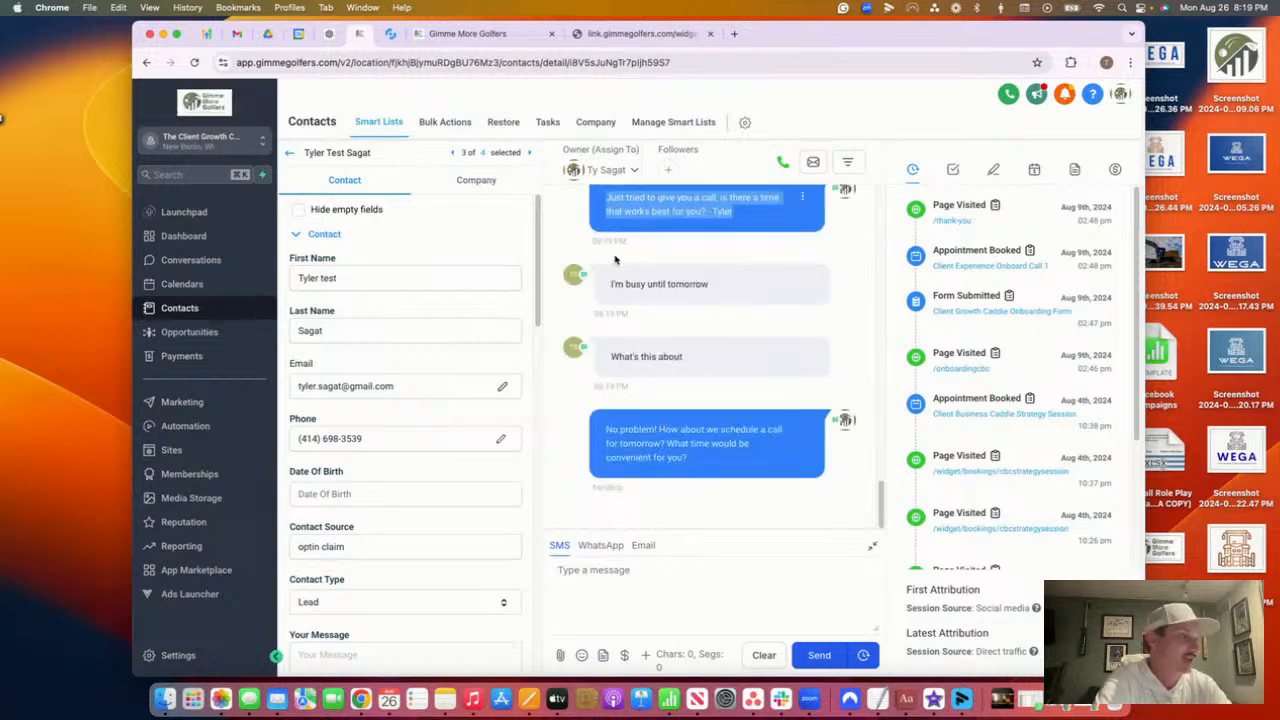
pyautogui.moveTo(742, 371); pyautogui.dragTo(701, 303)
pyautogui.click(614, 284)
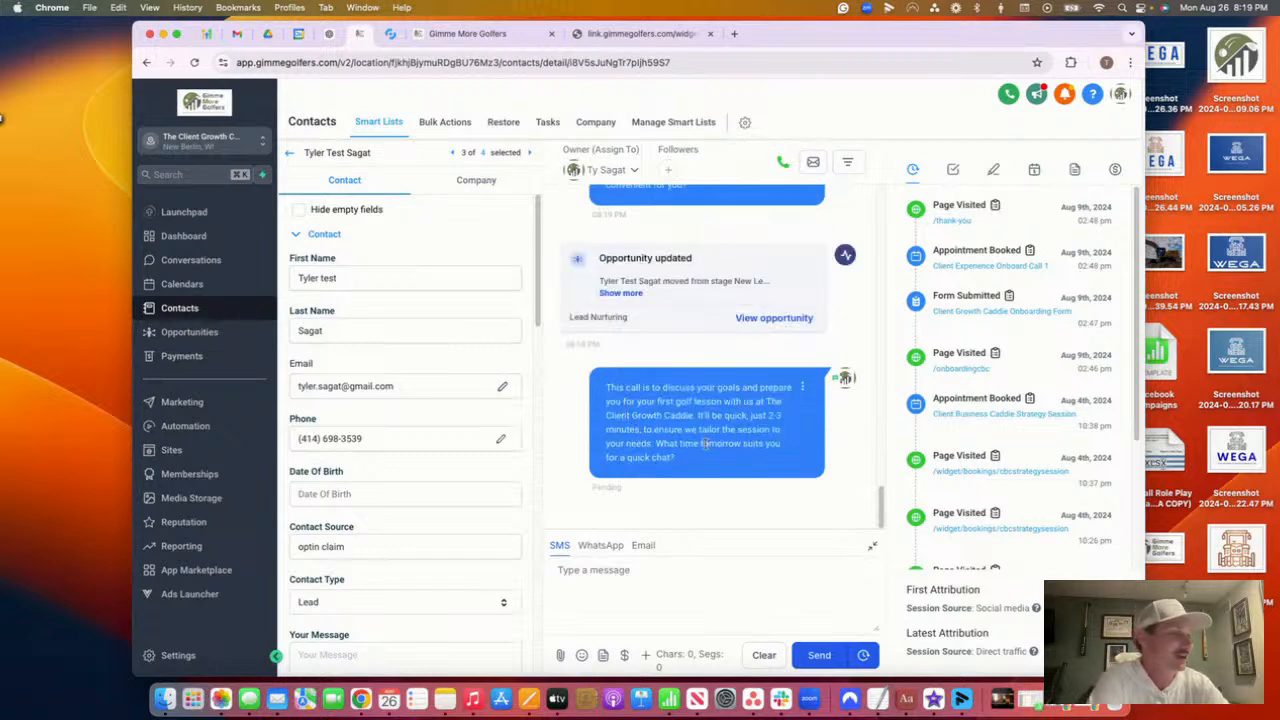
# Highlight the AI's "No problem!" reply and the lead's "I'm busy until tomorrow" reply
pyautogui.scroll(2, 704, 444)
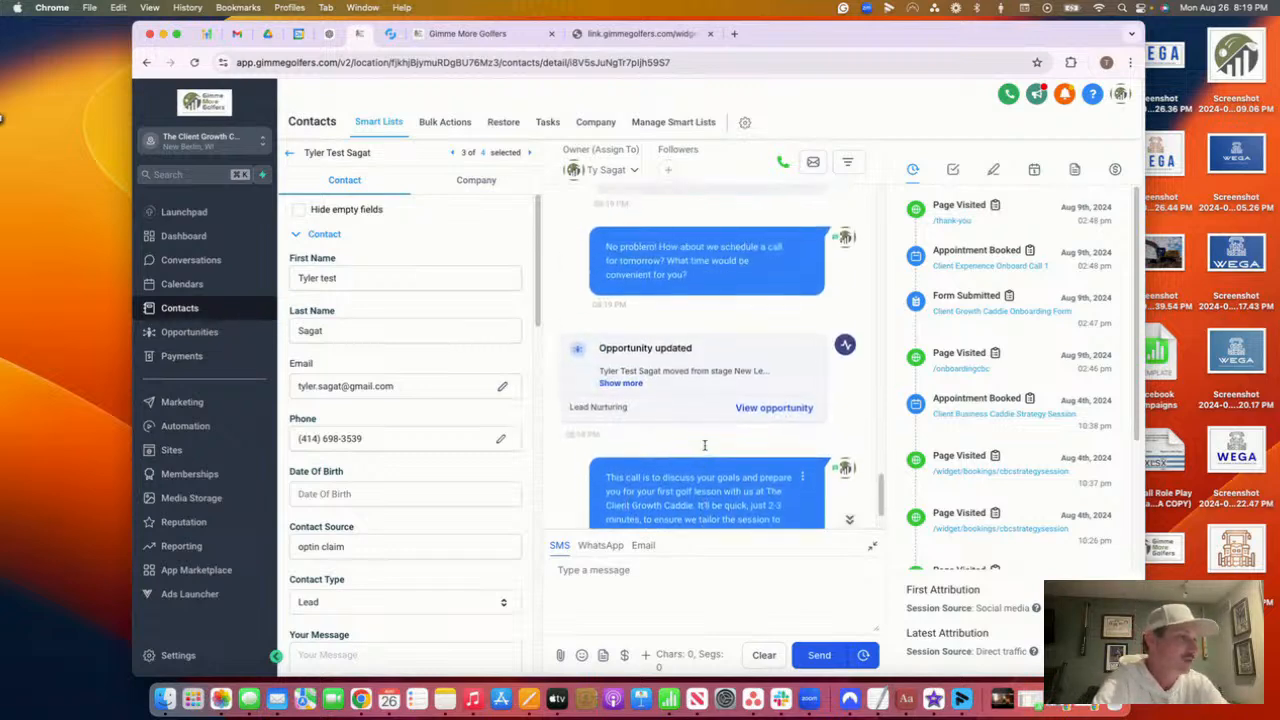
pyautogui.scroll(4, 704, 444)
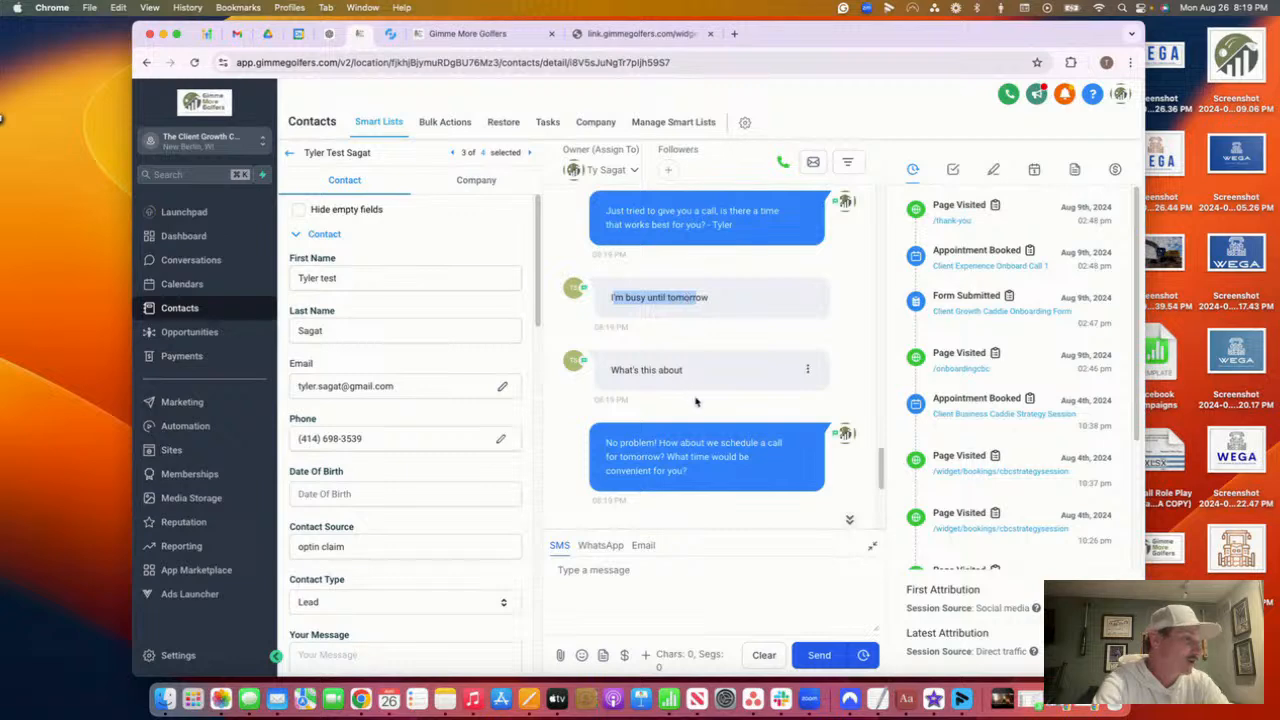
pyautogui.moveTo(727, 474); pyautogui.dragTo(583, 429)
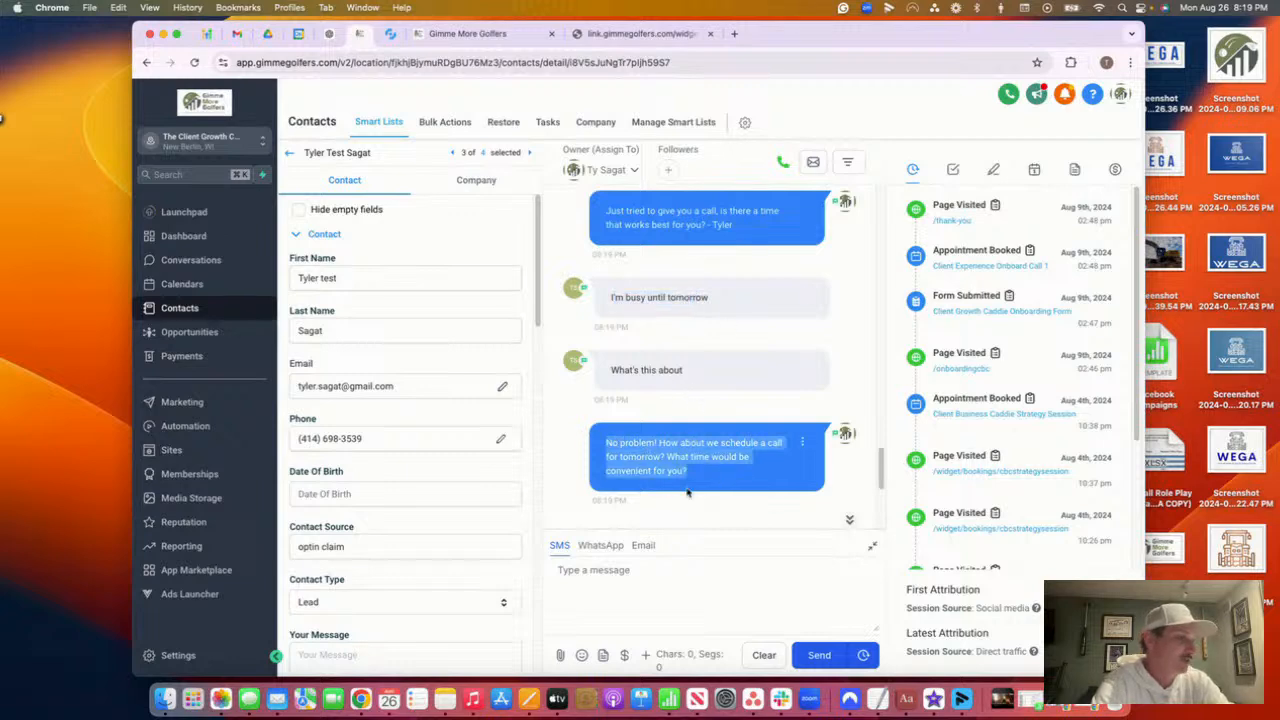
pyautogui.moveTo(582, 290); pyautogui.dragTo(763, 318)
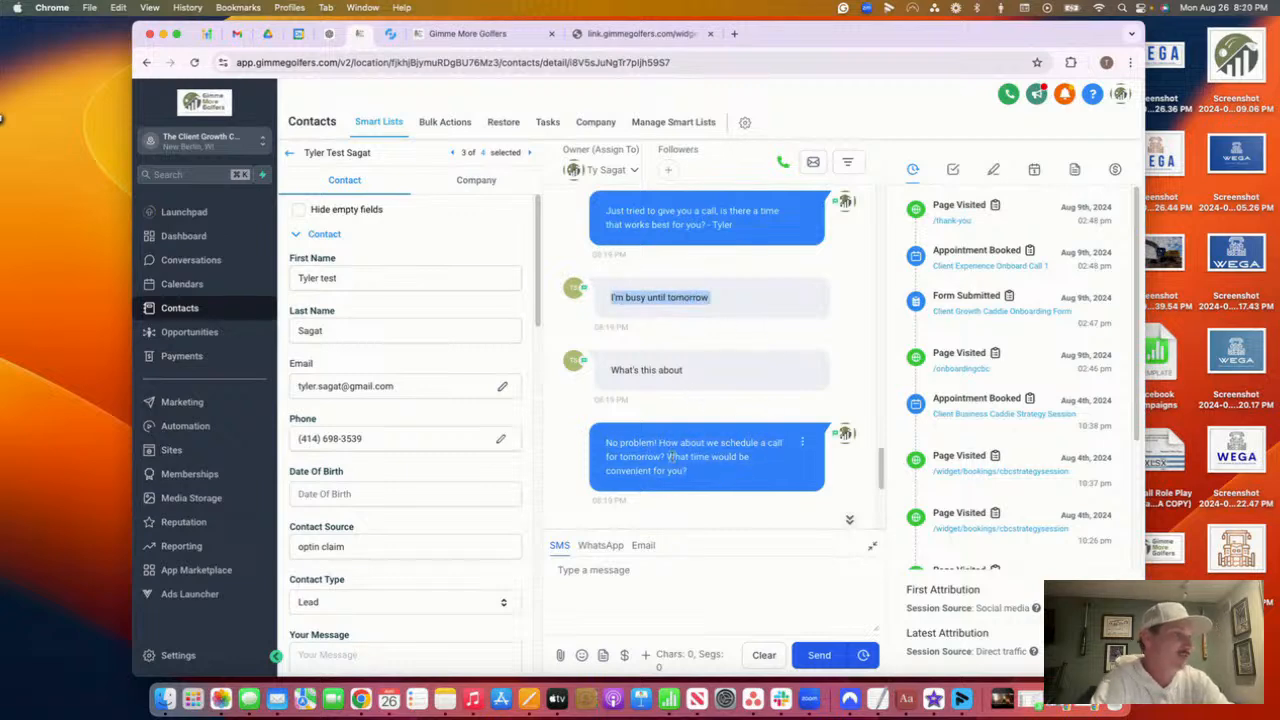
pyautogui.click(695, 377)
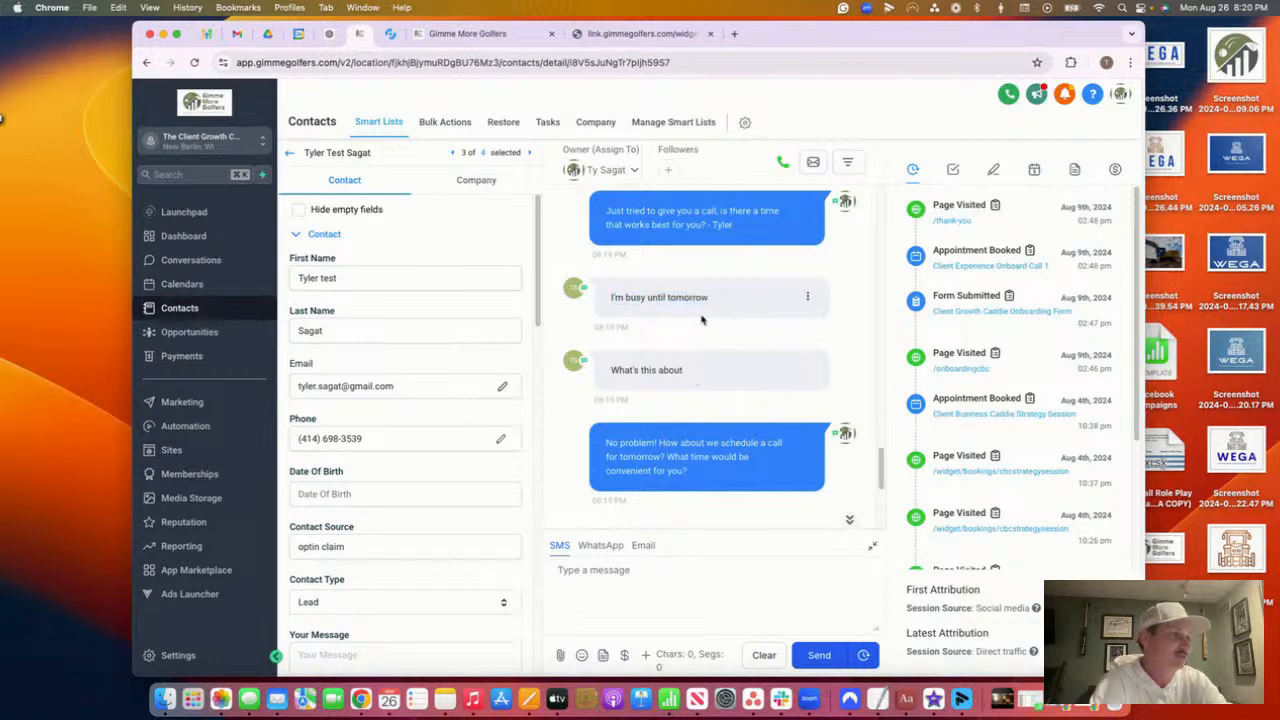
pyautogui.moveTo(714, 301); pyautogui.dragTo(610, 301)
pyautogui.click(686, 386)
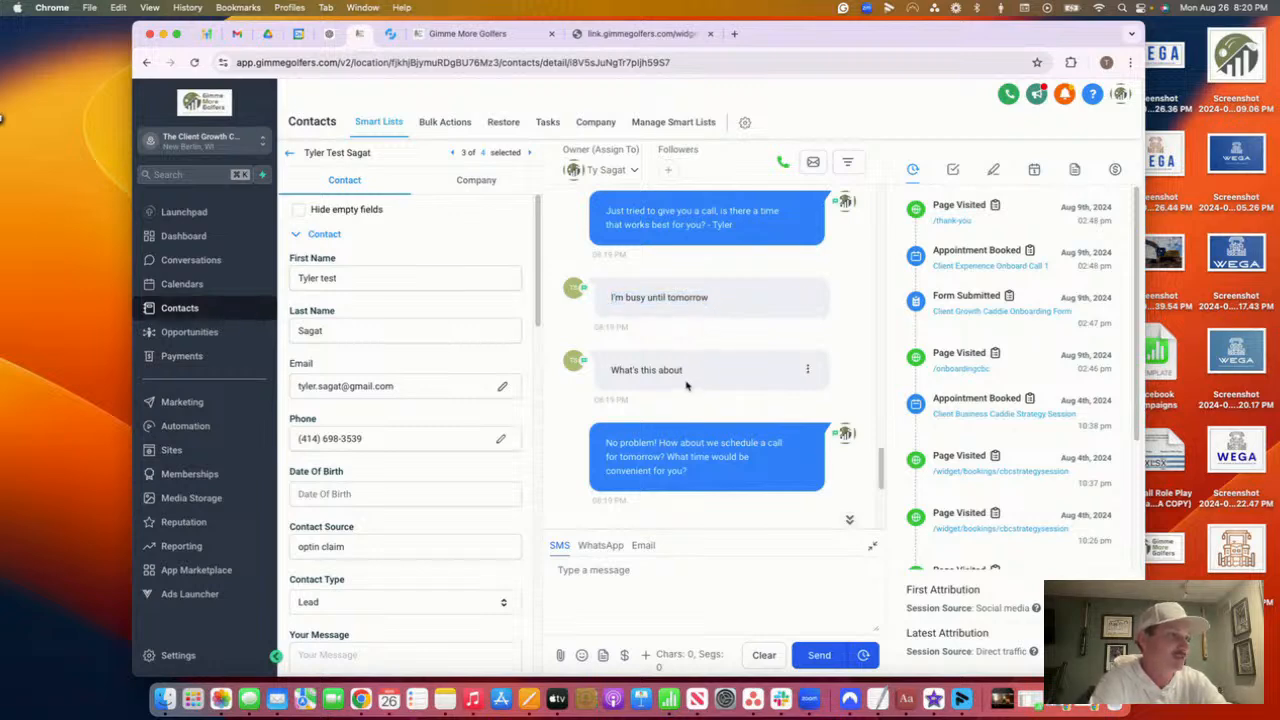
# Highlight the reply "What's this about" and the AI's message about the first lesson call
pyautogui.moveTo(688, 375); pyautogui.dragTo(608, 372)
pyautogui.moveTo(692, 390); pyautogui.dragTo(608, 358)
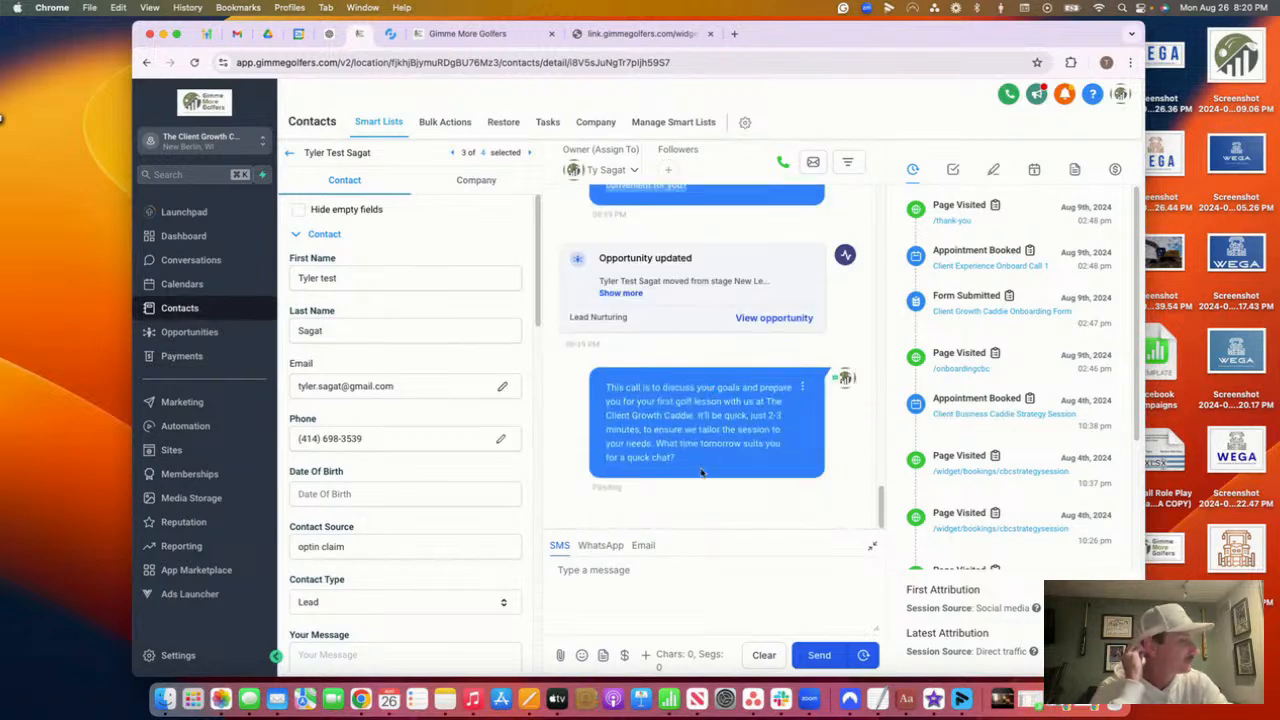
pyautogui.moveTo(703, 470); pyautogui.dragTo(600, 394)
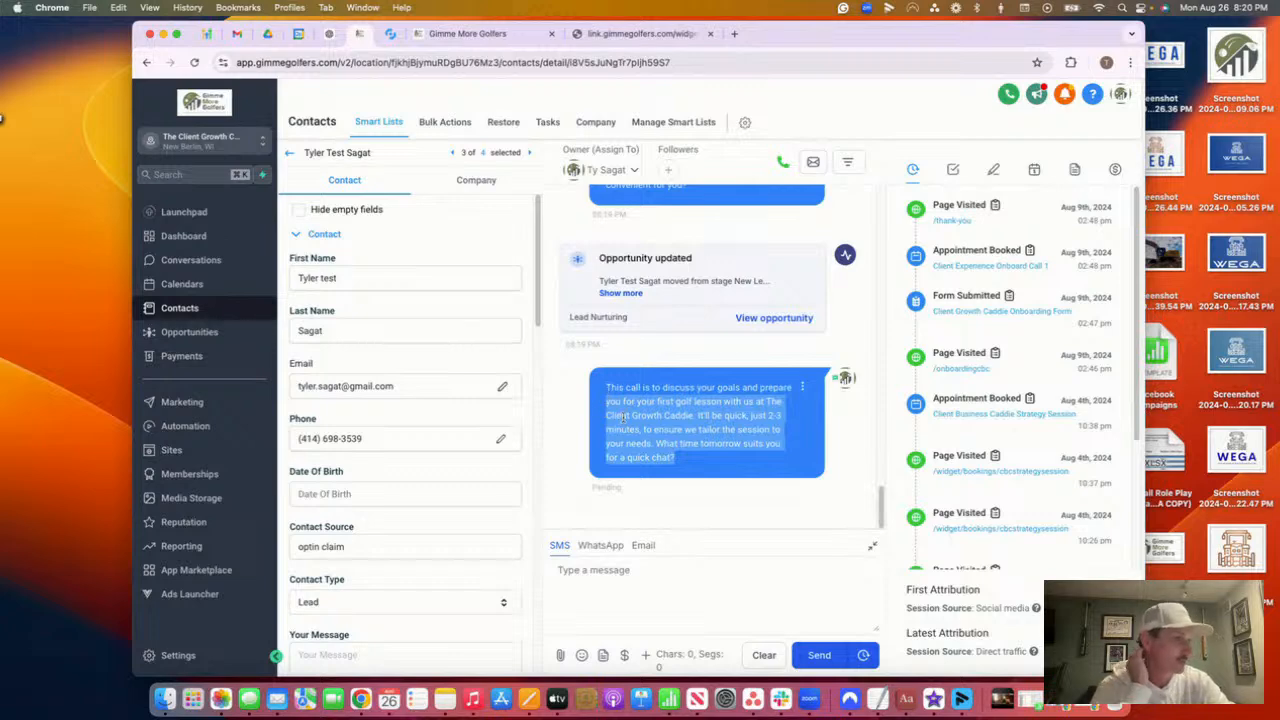
pyautogui.click(725, 440)
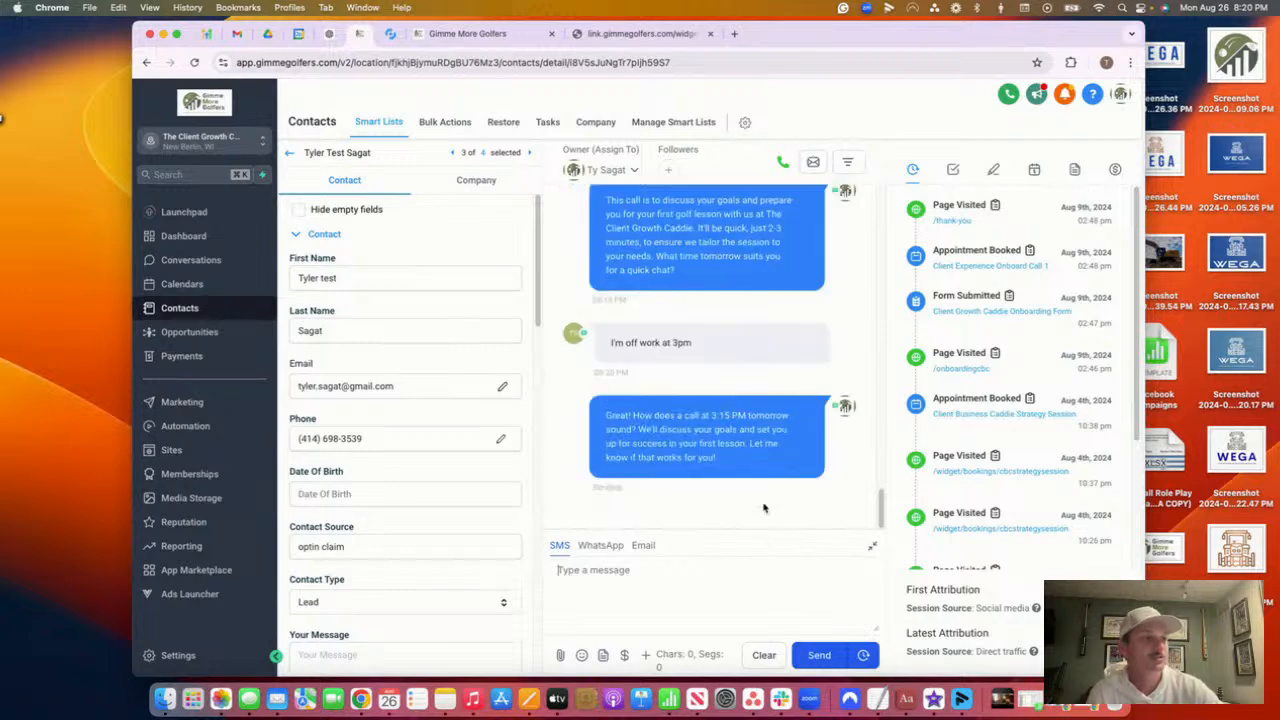
# Highlight the AI's proposal of a 3:15 PM call in the thread
pyautogui.moveTo(733, 458); pyautogui.dragTo(549, 392)
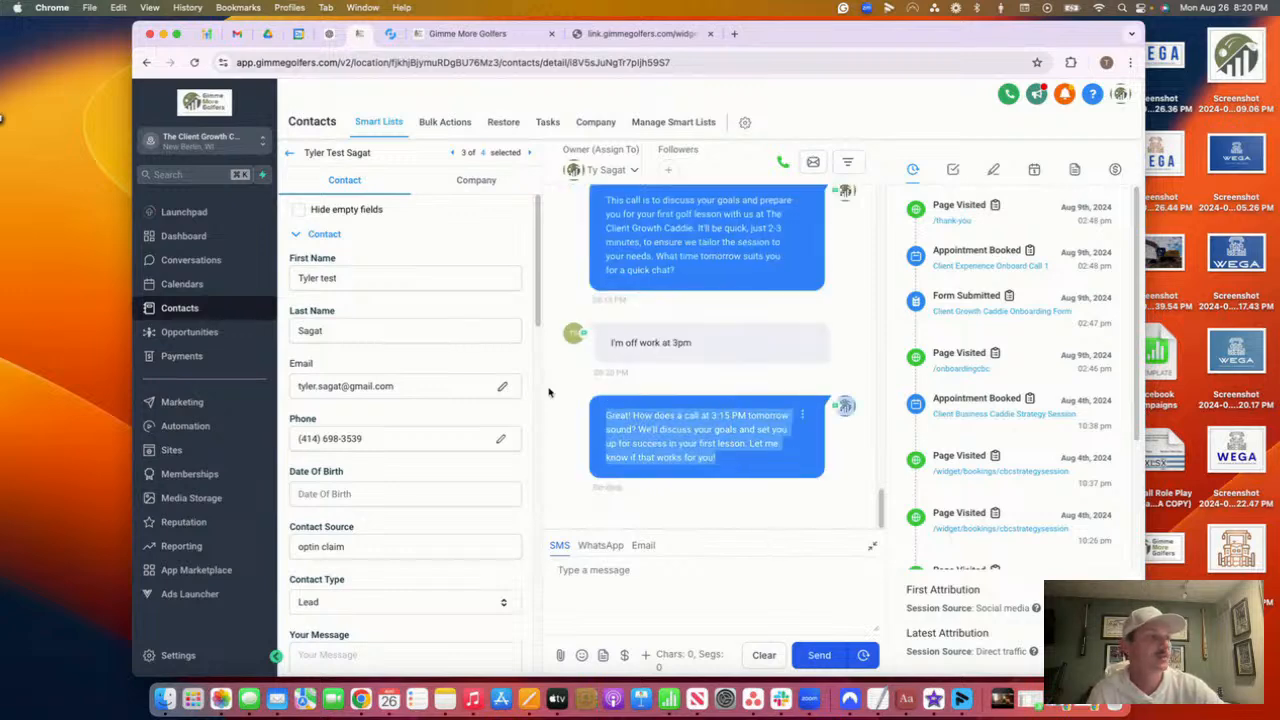
pyautogui.click(728, 460)
pyautogui.moveTo(728, 460); pyautogui.dragTo(685, 415)
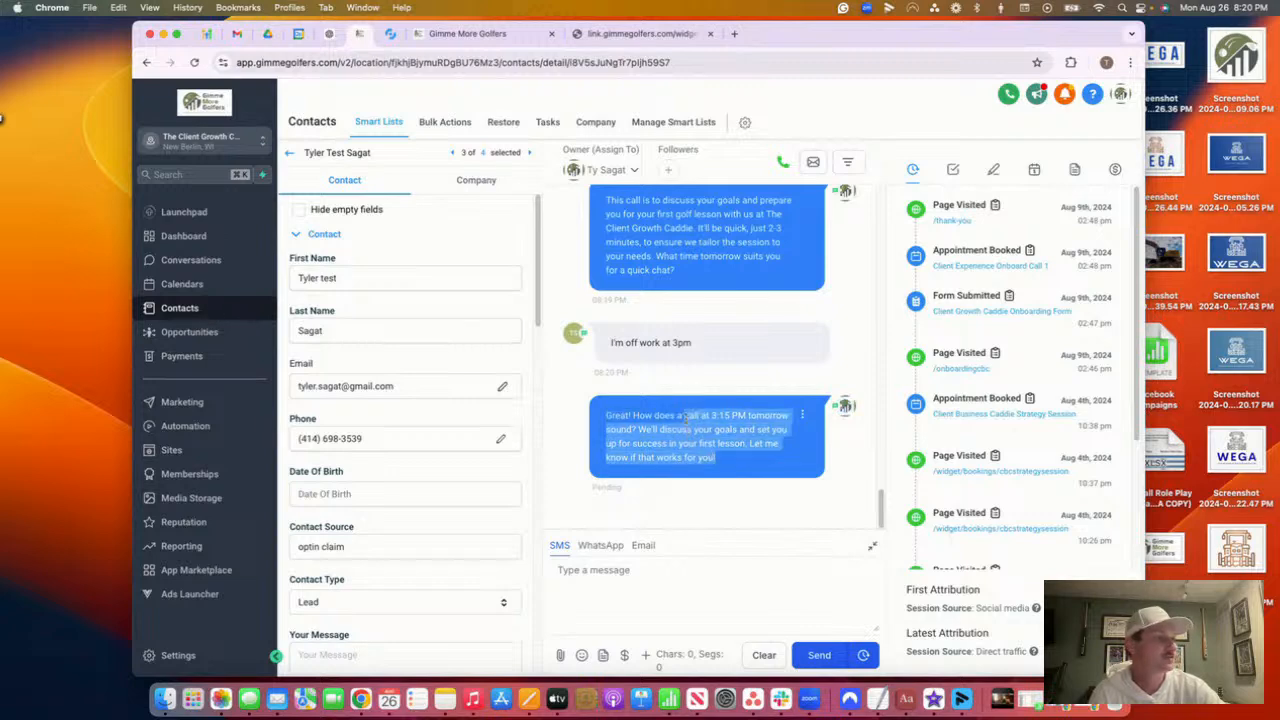
pyautogui.click(727, 458)
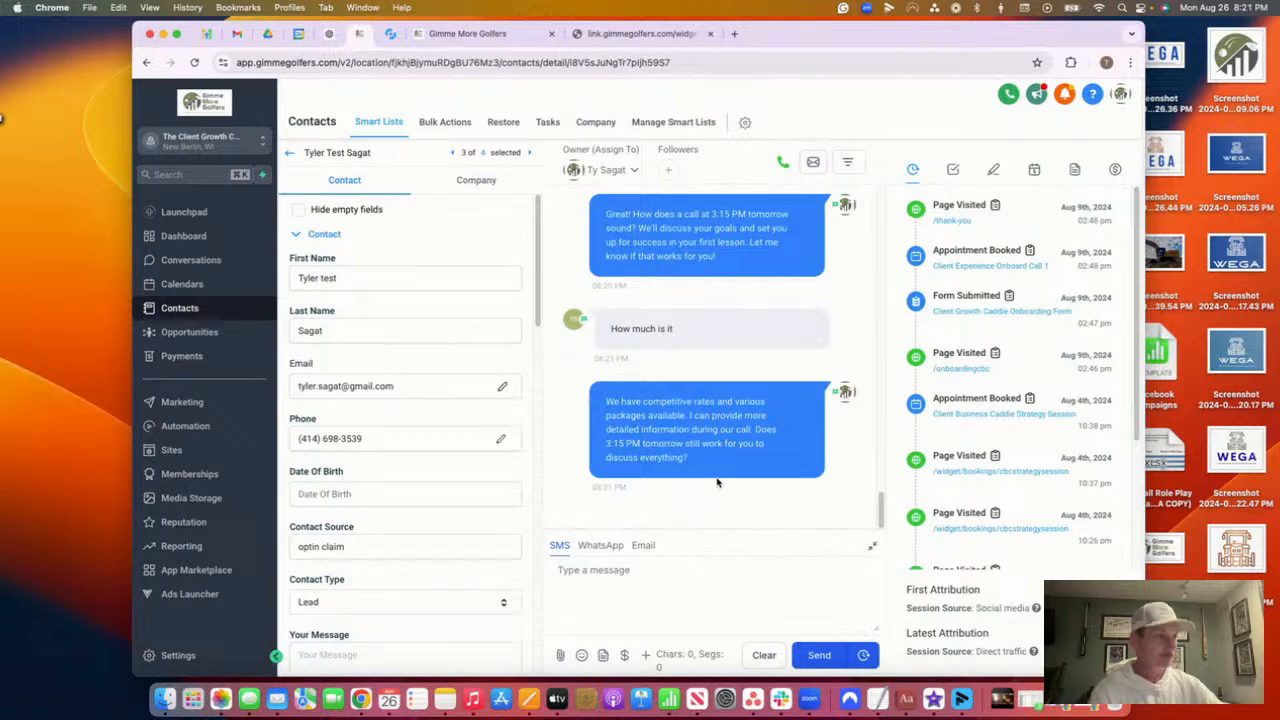
# Highlight the 3:15 PM question and the lead's agreeing reply
pyautogui.click(632, 604)
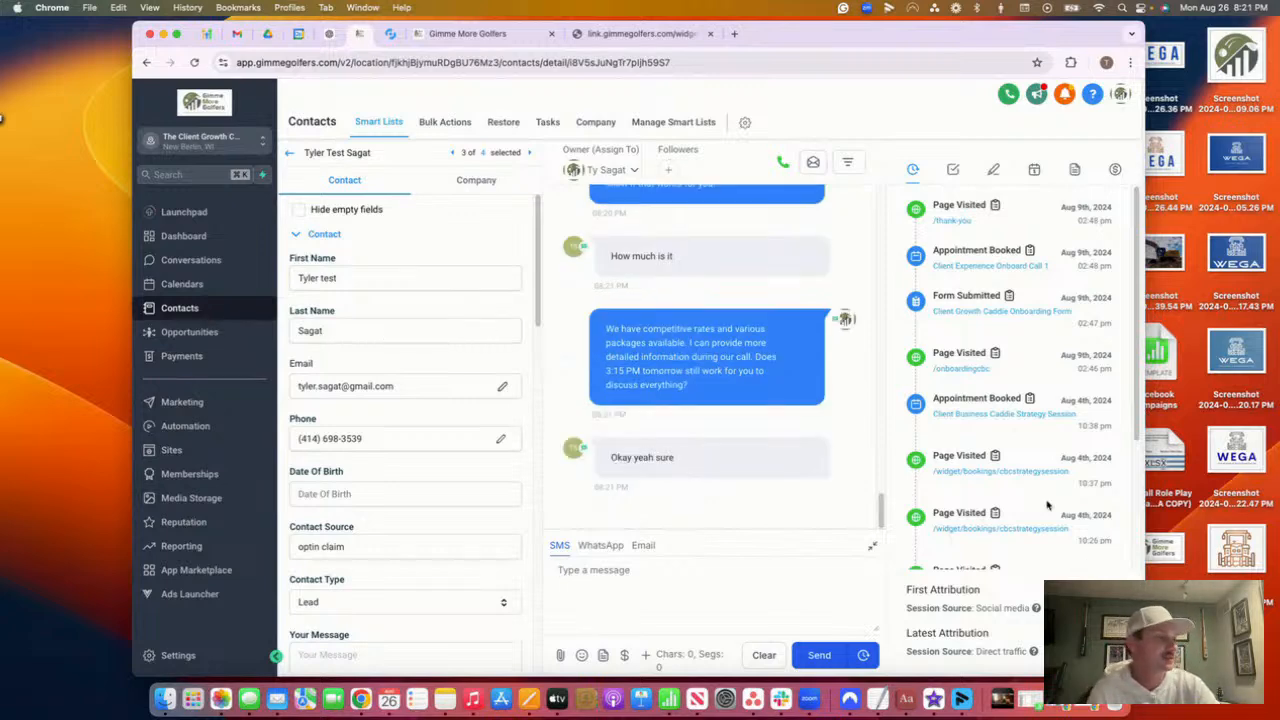
pyautogui.moveTo(734, 474); pyautogui.dragTo(556, 367)
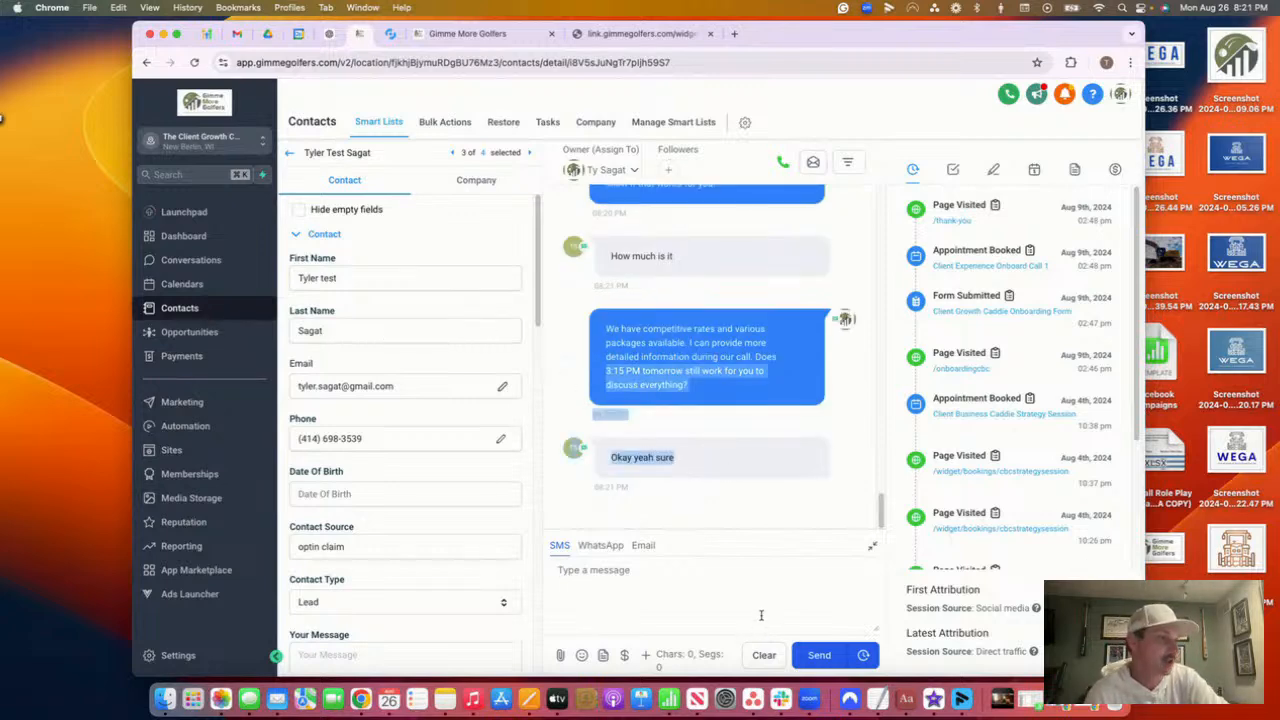
pyautogui.click(757, 449)
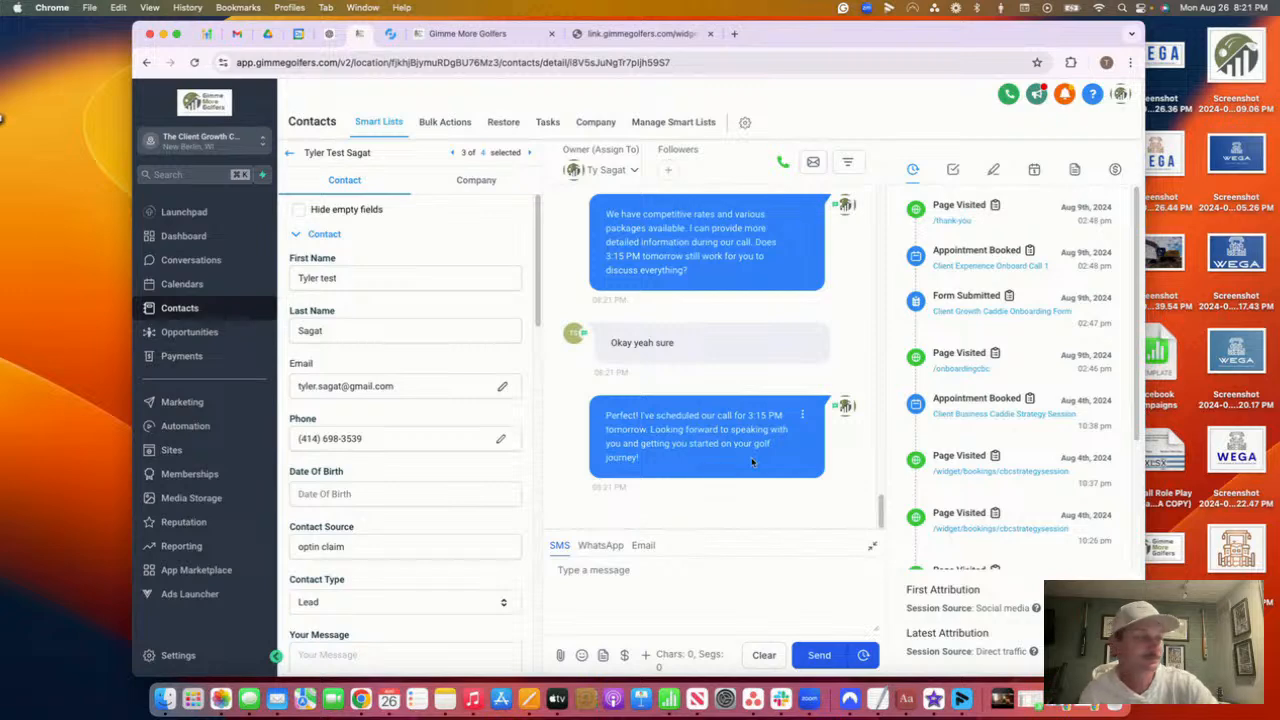
pyautogui.moveTo(700, 458); pyautogui.dragTo(775, 458)
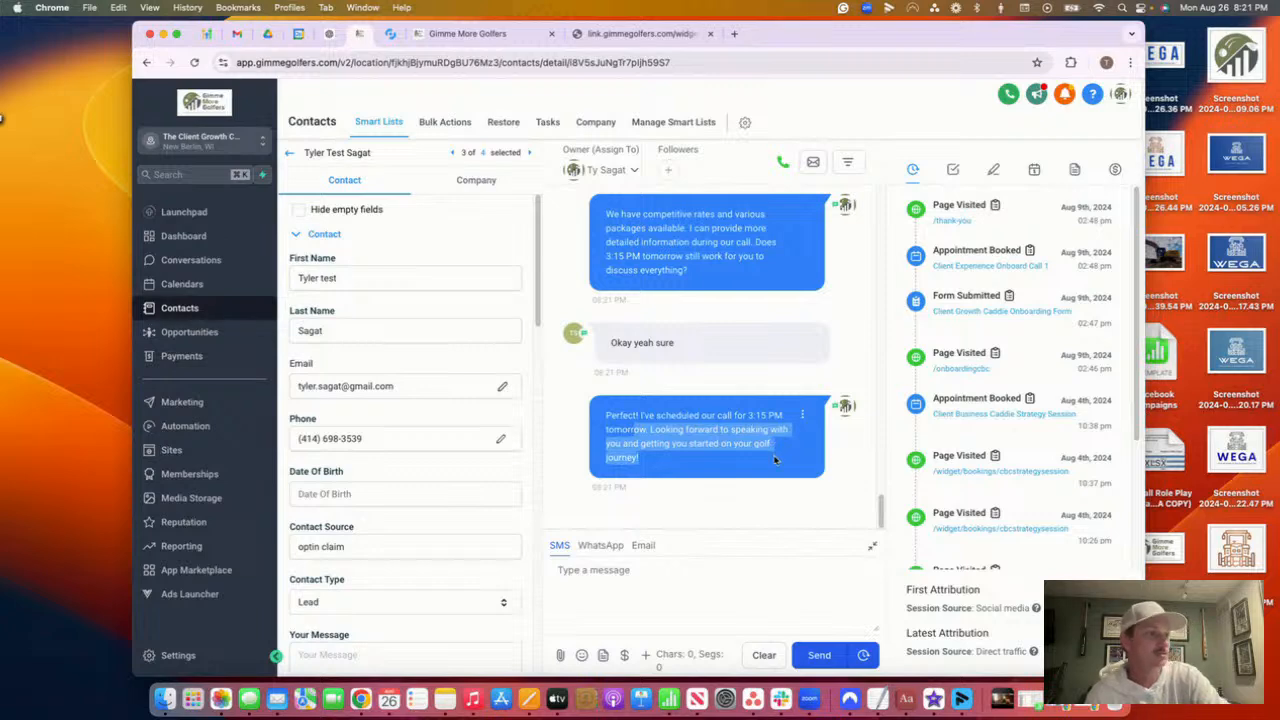
pyautogui.click(774, 461)
pyautogui.moveTo(759, 447); pyautogui.dragTo(746, 420)
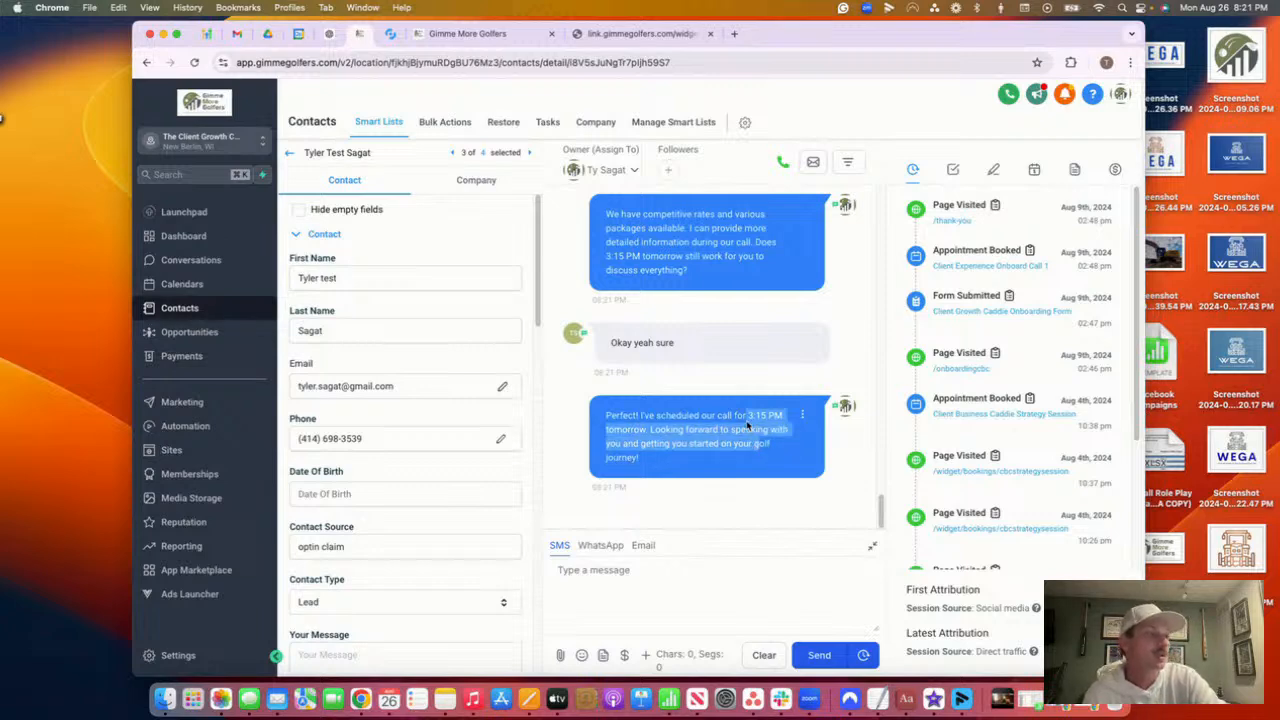
pyautogui.click(731, 417)
pyautogui.moveTo(656, 415); pyautogui.dragTo(785, 416)
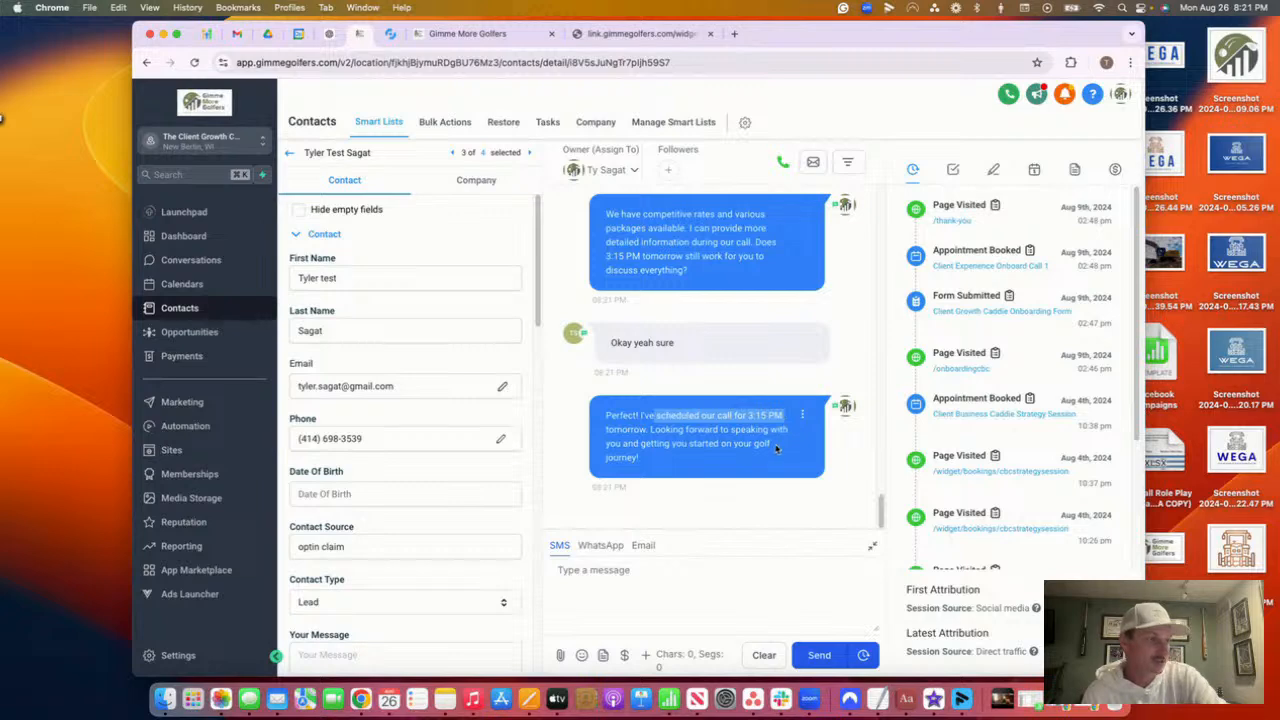
pyautogui.moveTo(656, 414); pyautogui.dragTo(787, 418)
pyautogui.click(704, 398)
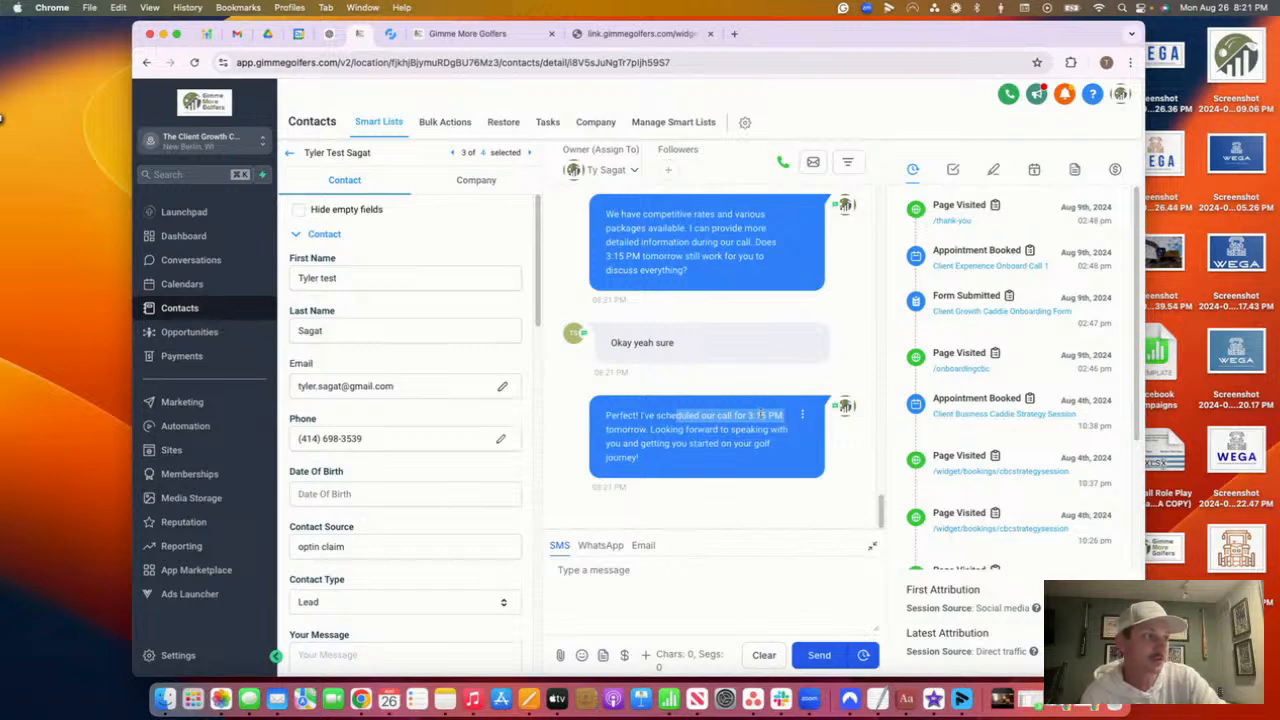
pyautogui.click(745, 411)
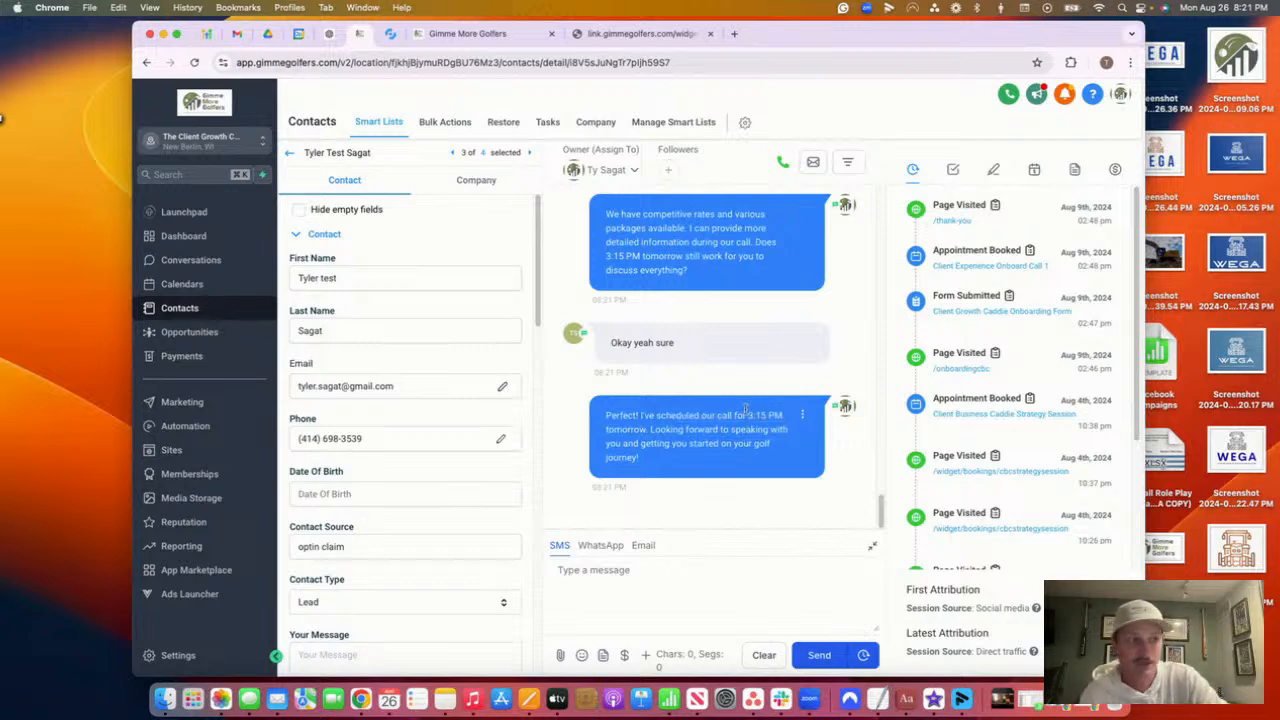
pyautogui.moveTo(590, 410); pyautogui.dragTo(699, 430)
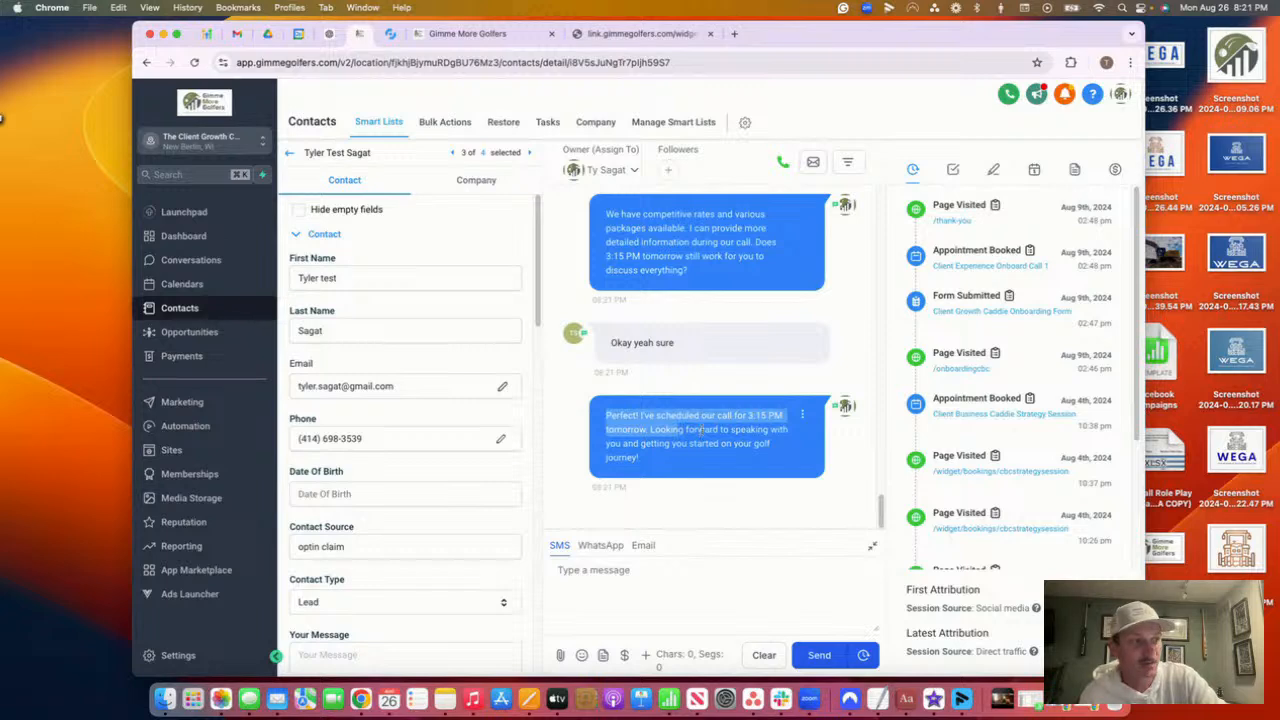
pyautogui.click(694, 467)
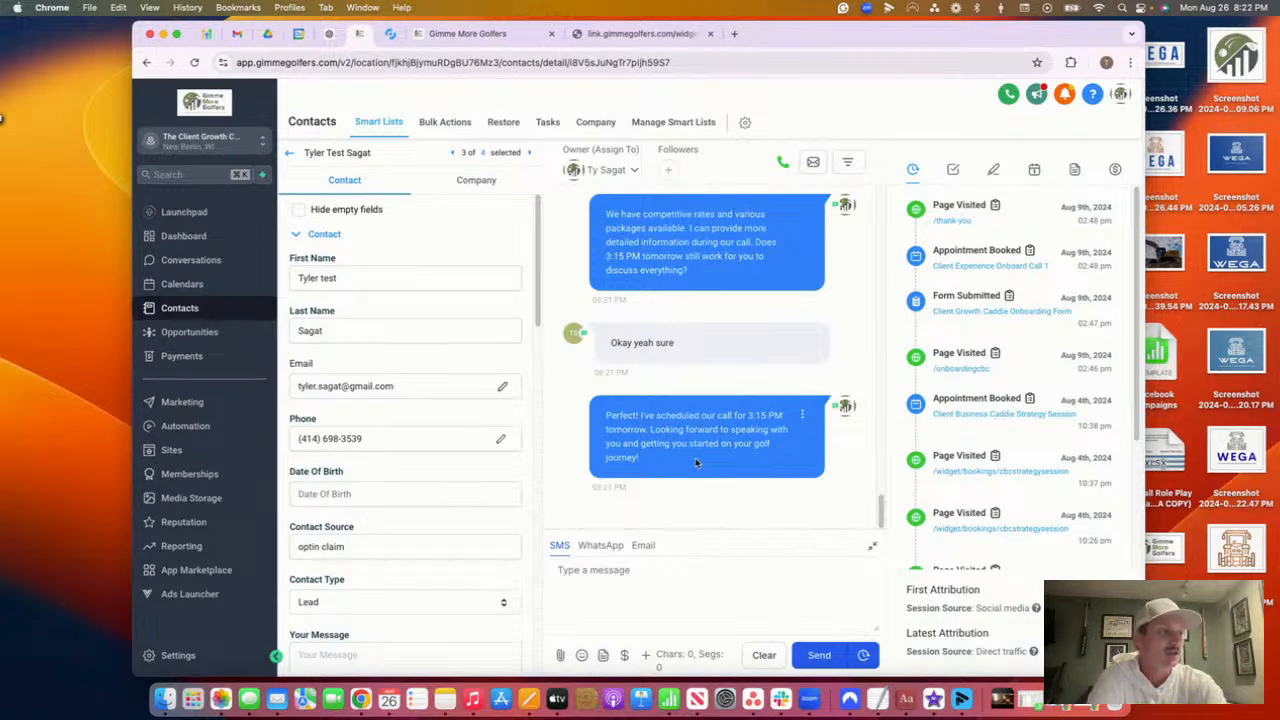
pyautogui.moveTo(697, 462); pyautogui.dragTo(652, 430)
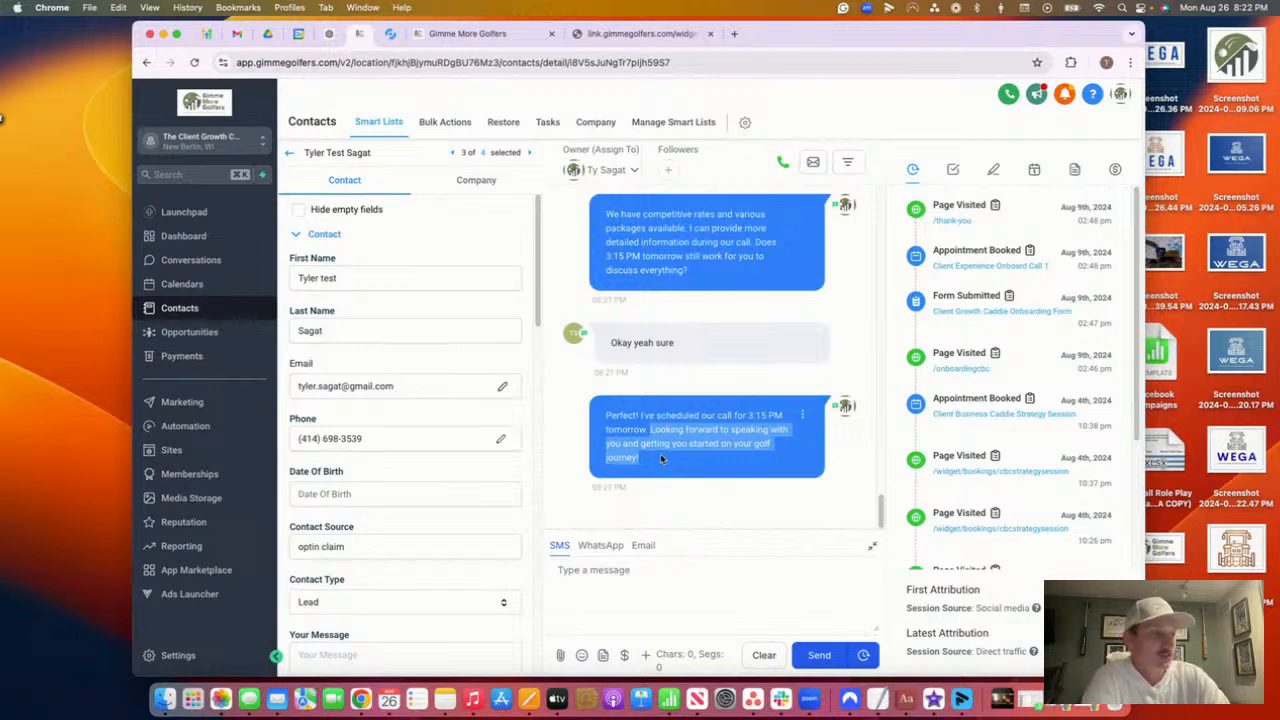
pyautogui.click(661, 458)
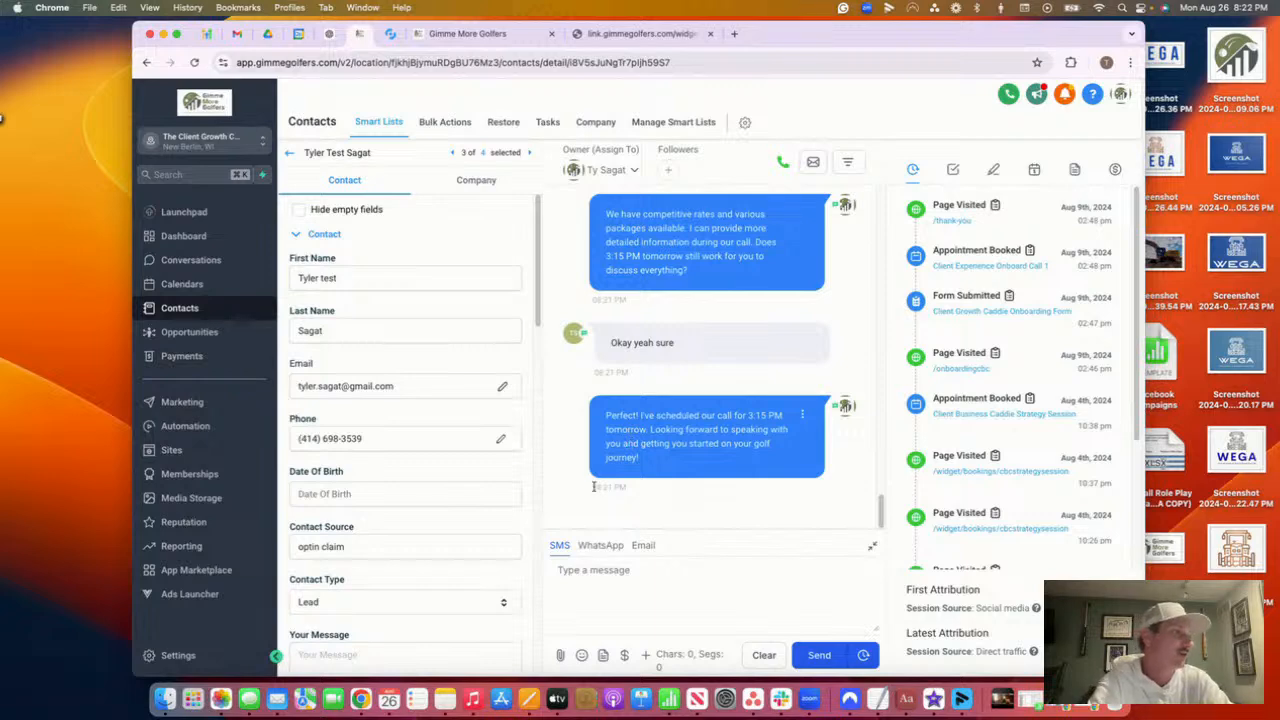
pyautogui.moveTo(677, 466); pyautogui.dragTo(598, 409)
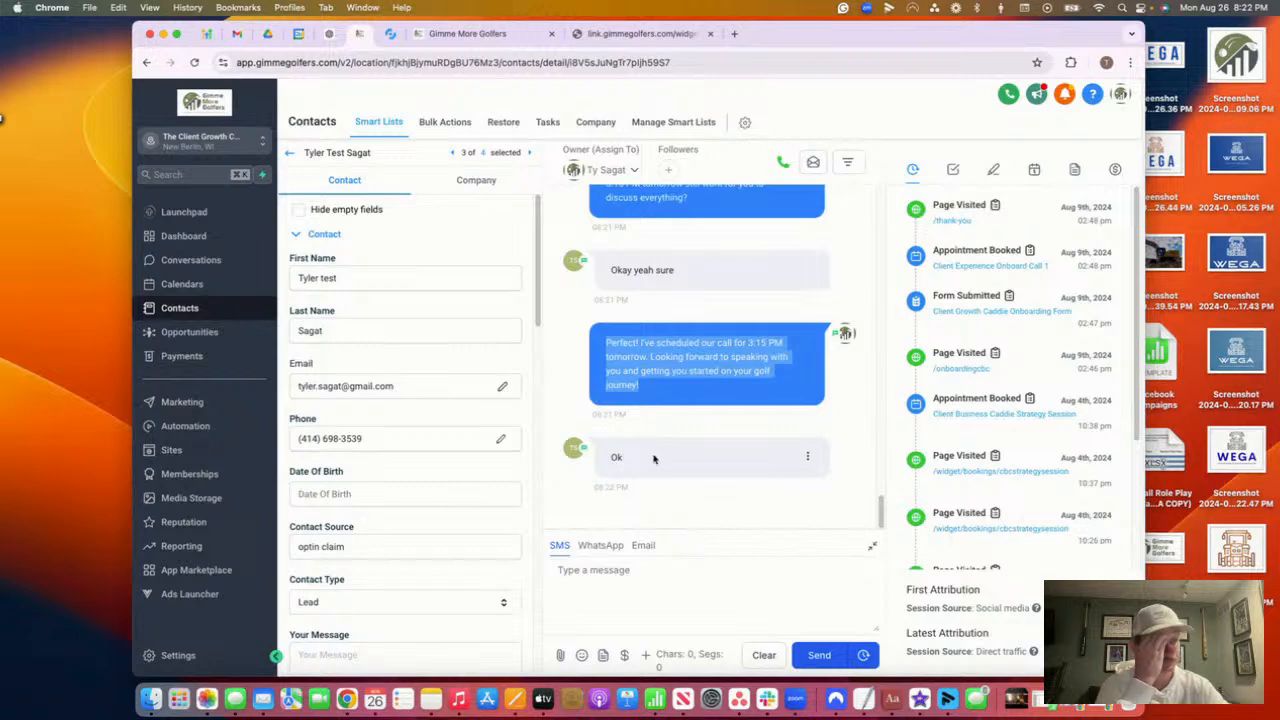
# Highlight the internal follow-up-ASAP alert, then go to the Automation workflow list
pyautogui.click(653, 456)
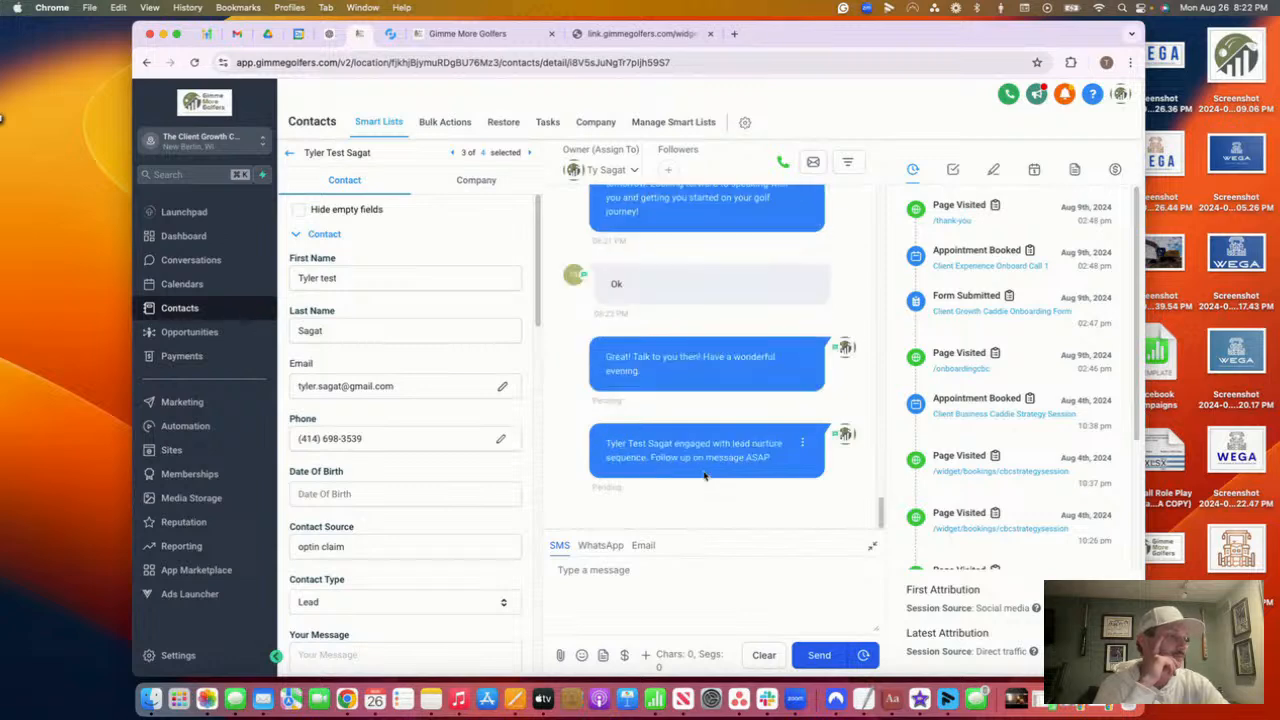
pyautogui.moveTo(768, 457)
pyautogui.mouseDown()
pyautogui.moveTo(577, 426)
pyautogui.moveTo(788, 466)
pyautogui.mouseUp()
pyautogui.click(603, 447)
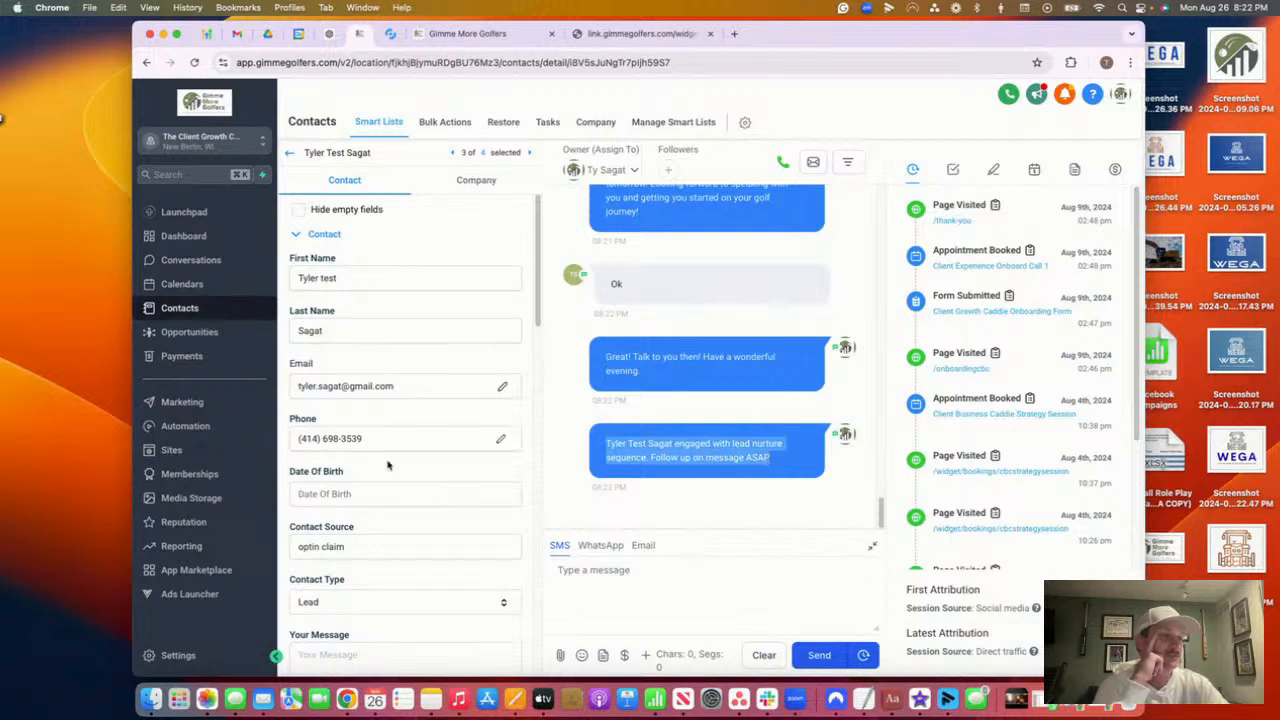
pyautogui.moveTo(383, 440); pyautogui.dragTo(157, 399)
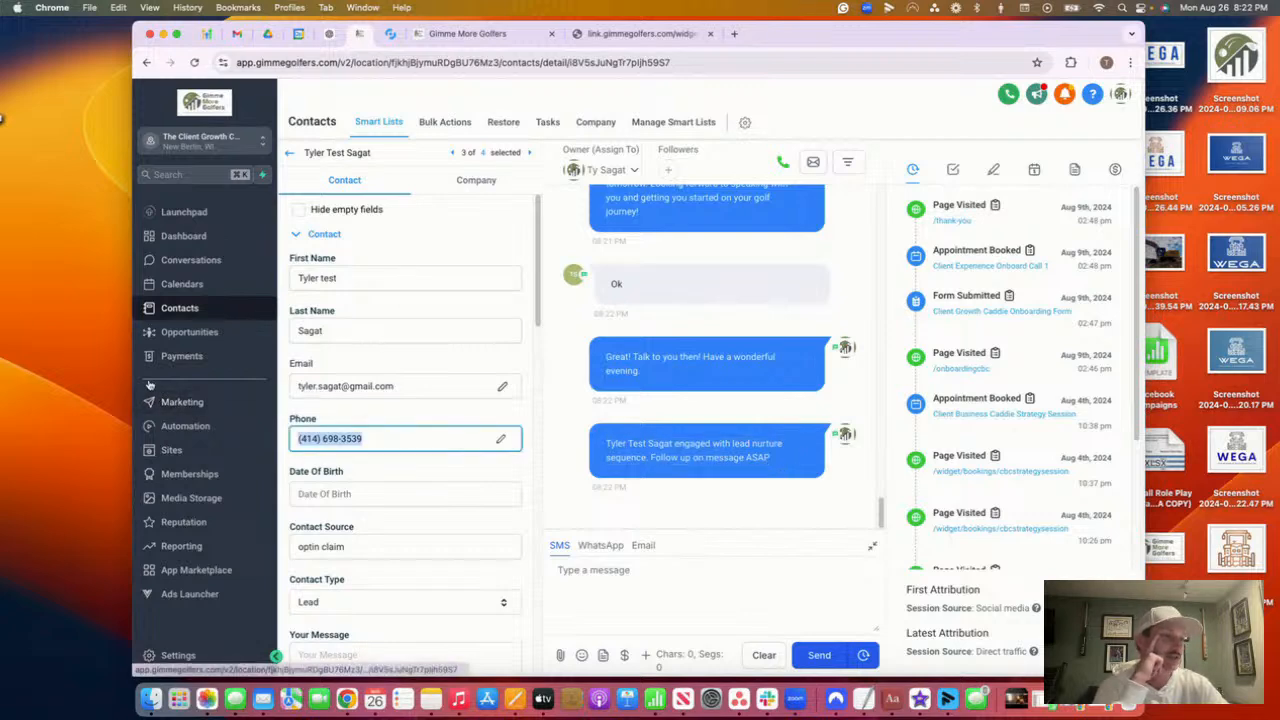
pyautogui.click(185, 426)
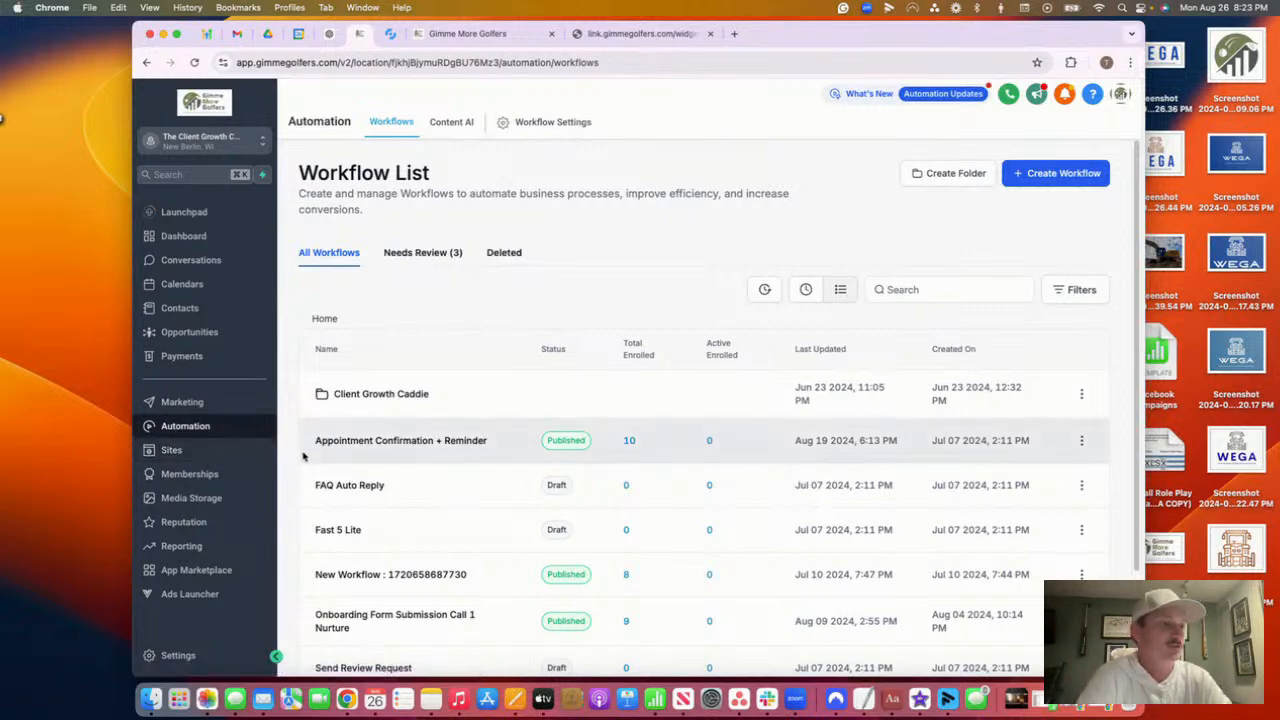
pyautogui.scroll(-1, 505, 421)
pyautogui.scroll(-3, 505, 421)
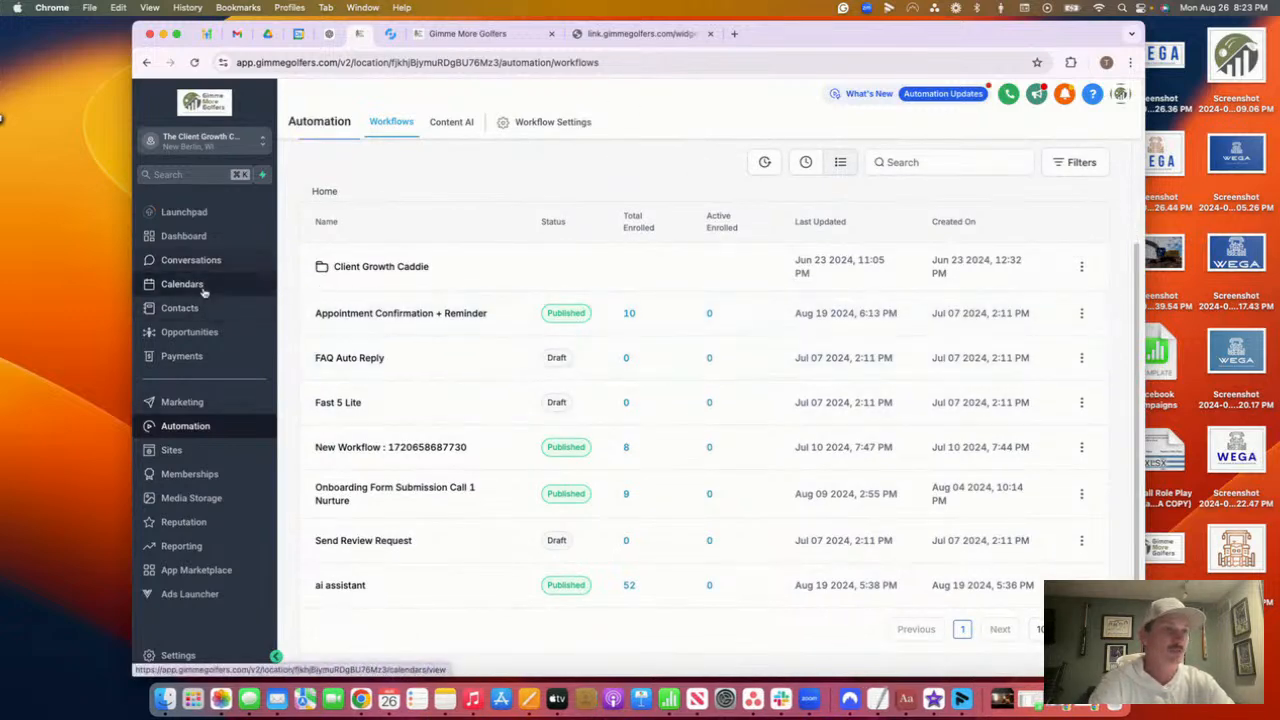
pyautogui.click(182, 284)
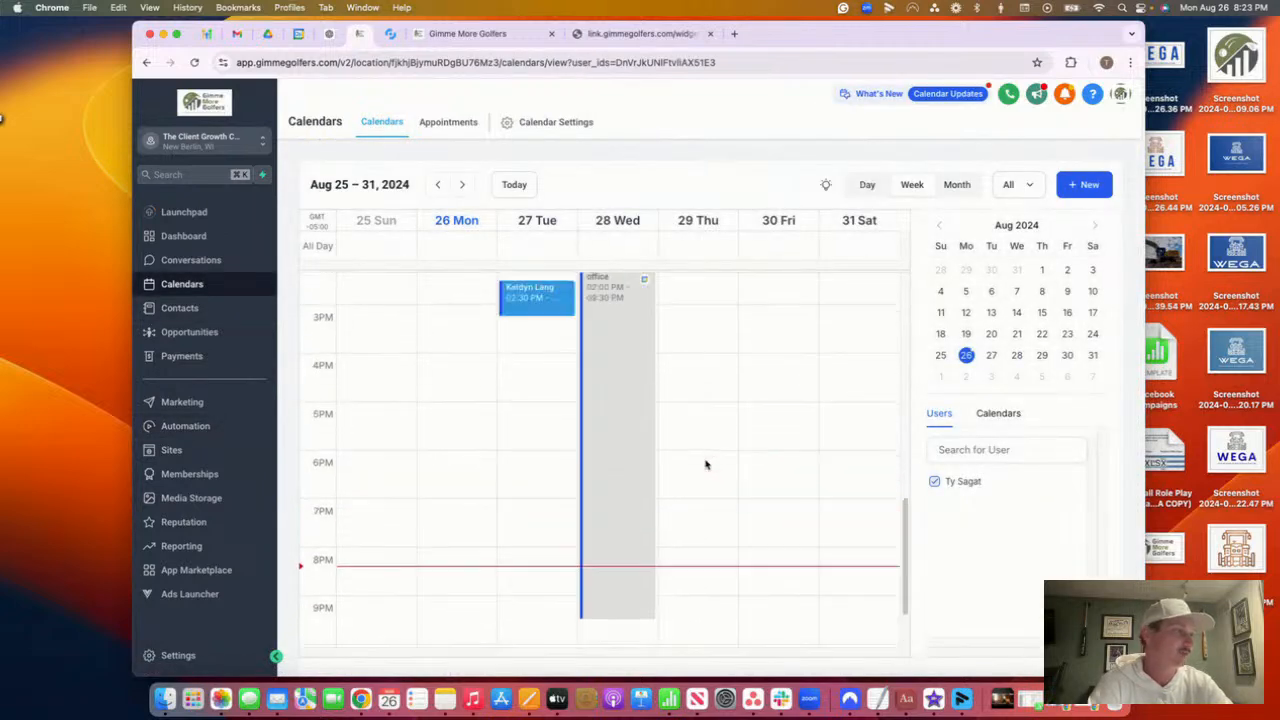
pyautogui.click(991, 357)
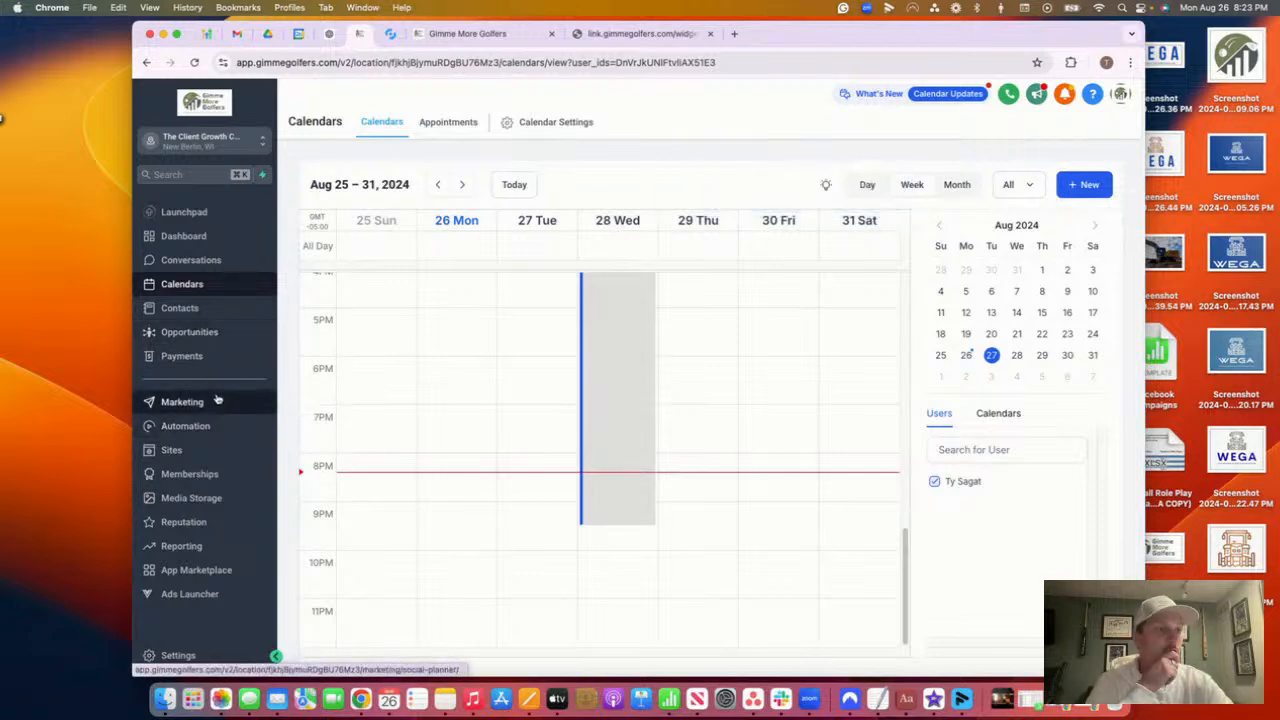
pyautogui.moveTo(625, 293)
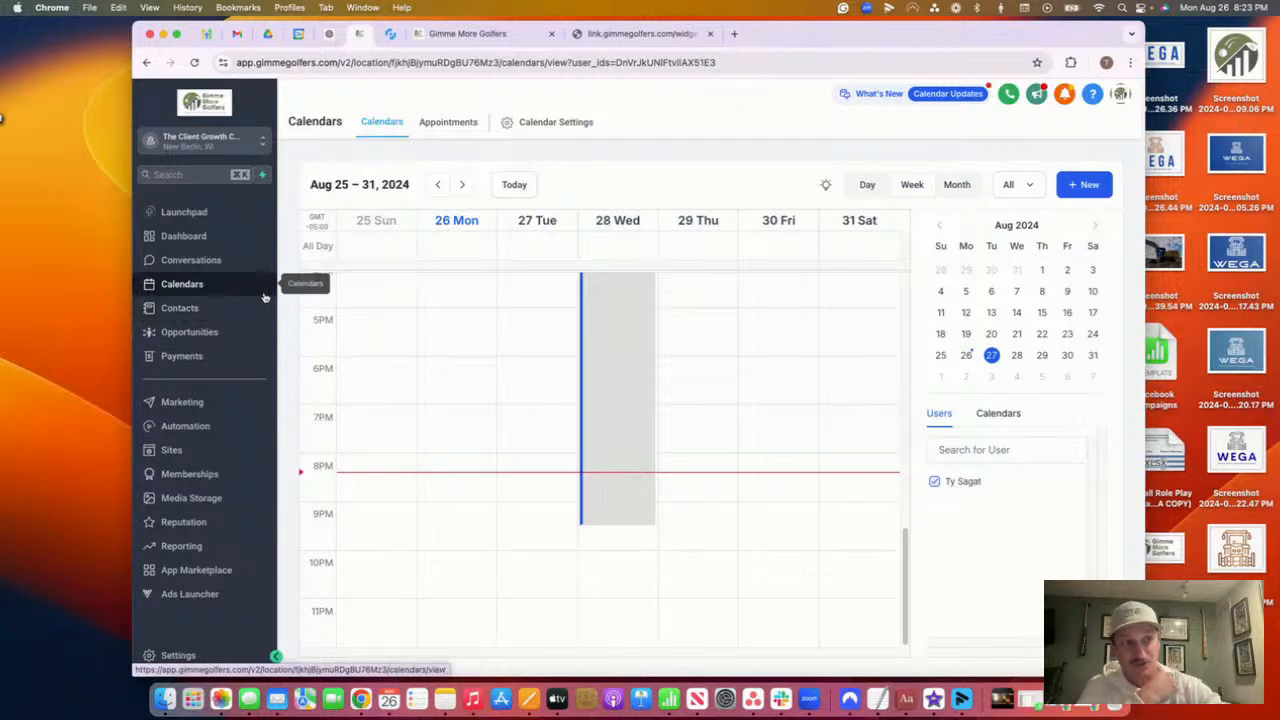
pyautogui.click(215, 426)
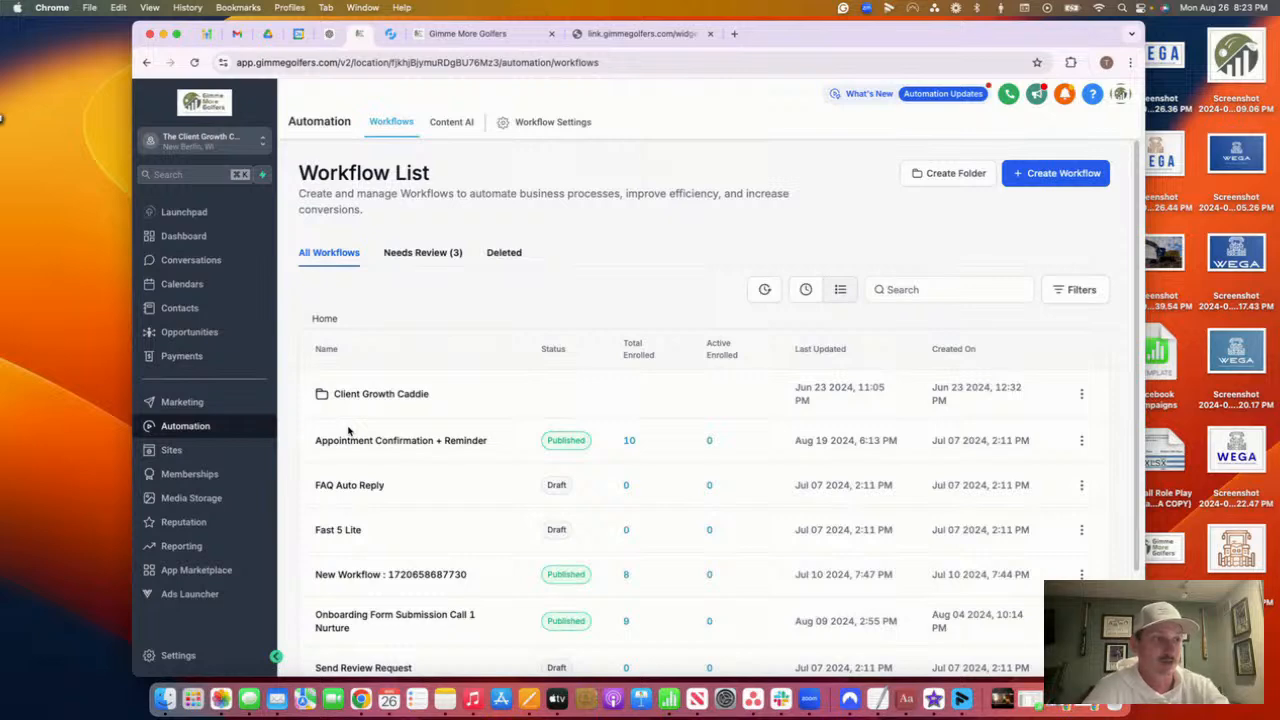
pyautogui.scroll(-3, 349, 486)
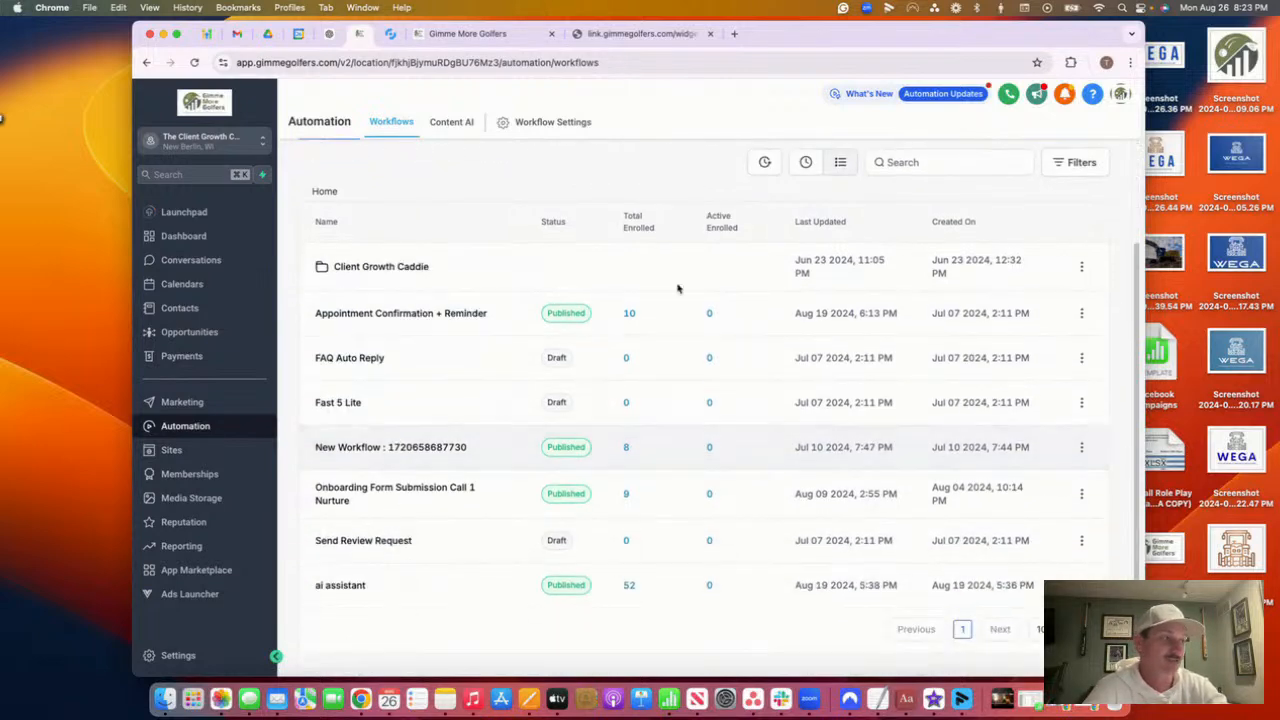
pyautogui.scroll(3, 914, 251)
pyautogui.click(957, 257)
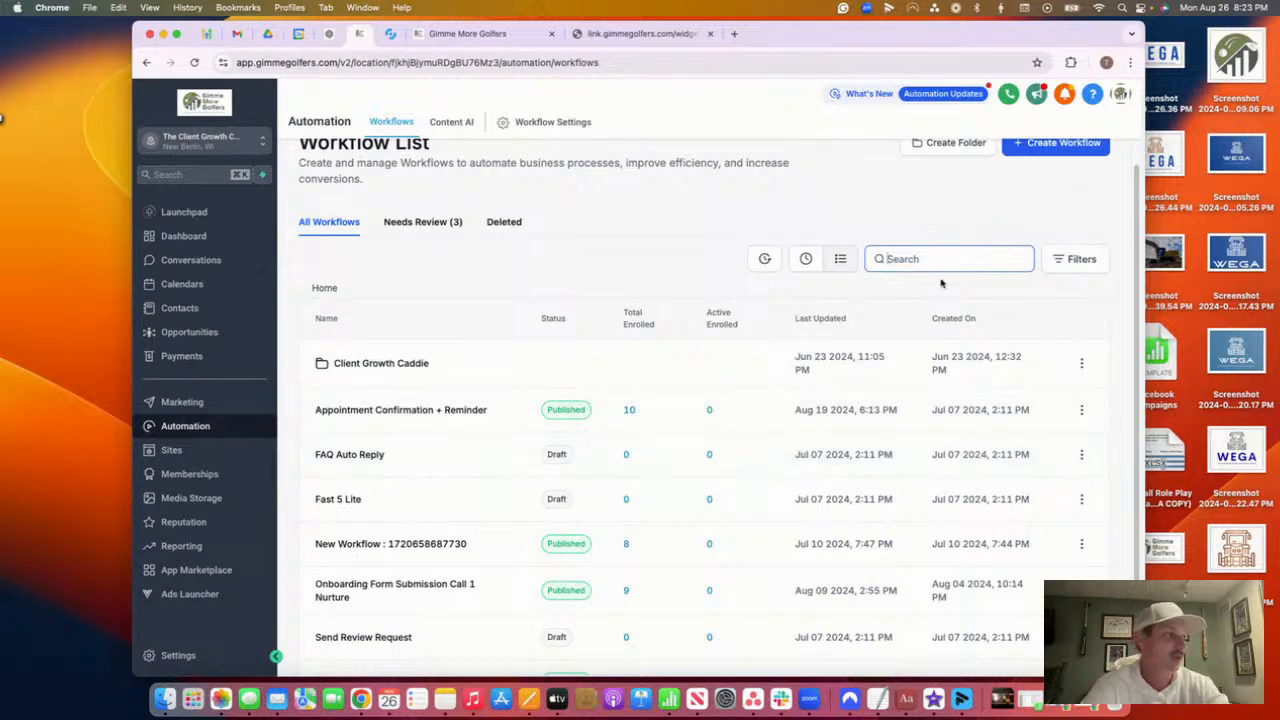
pyautogui.scroll(-2, 880, 400)
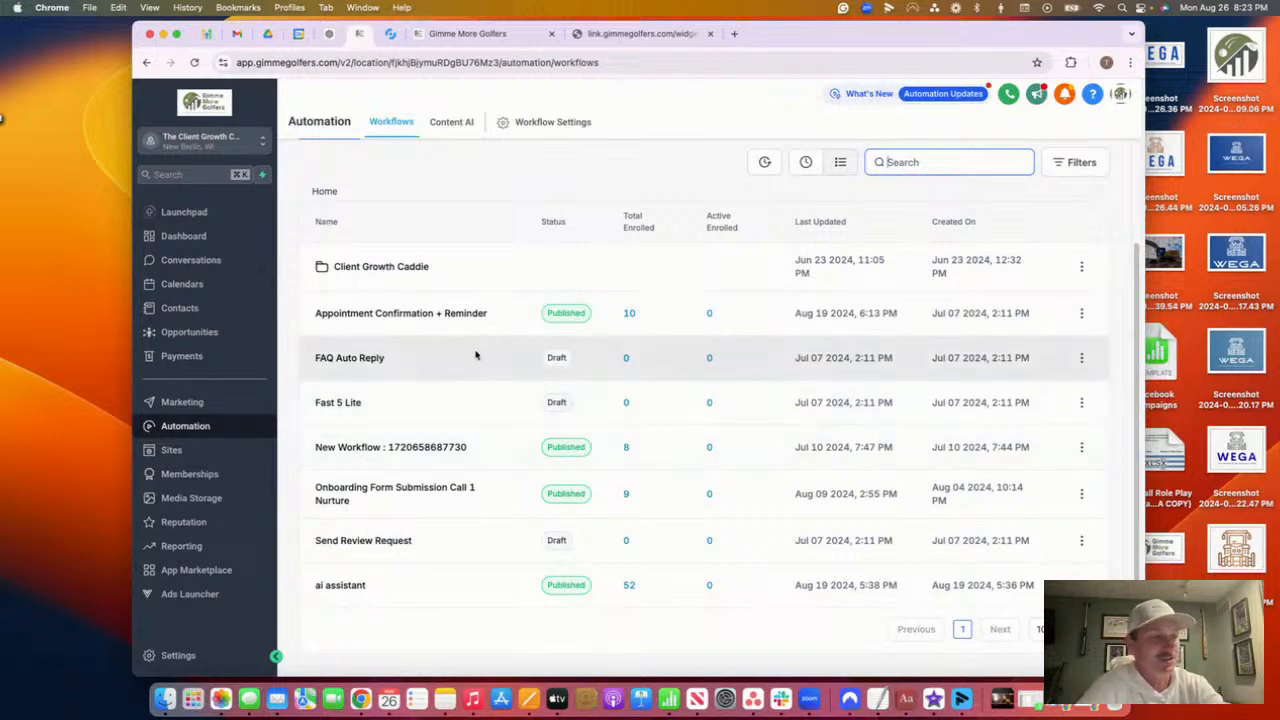
pyautogui.scroll(3, 476, 360)
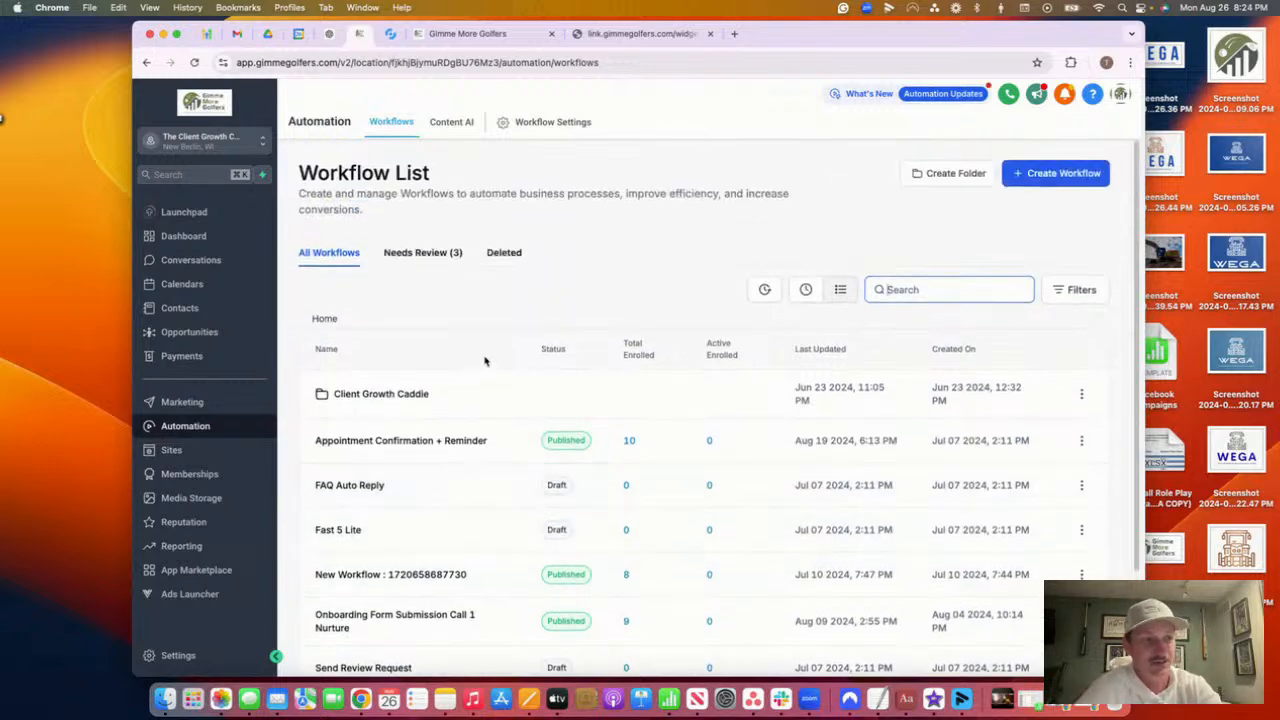
pyautogui.scroll(-3, 480, 365)
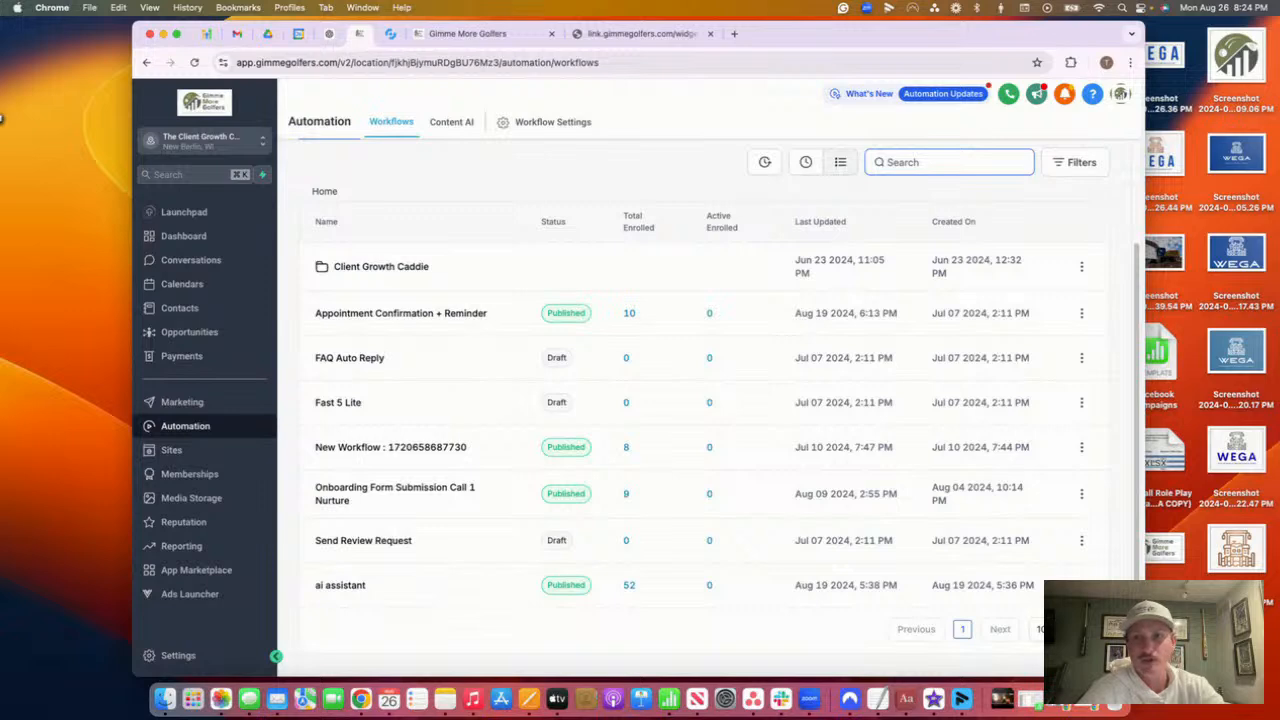
pyautogui.click(2, 118)
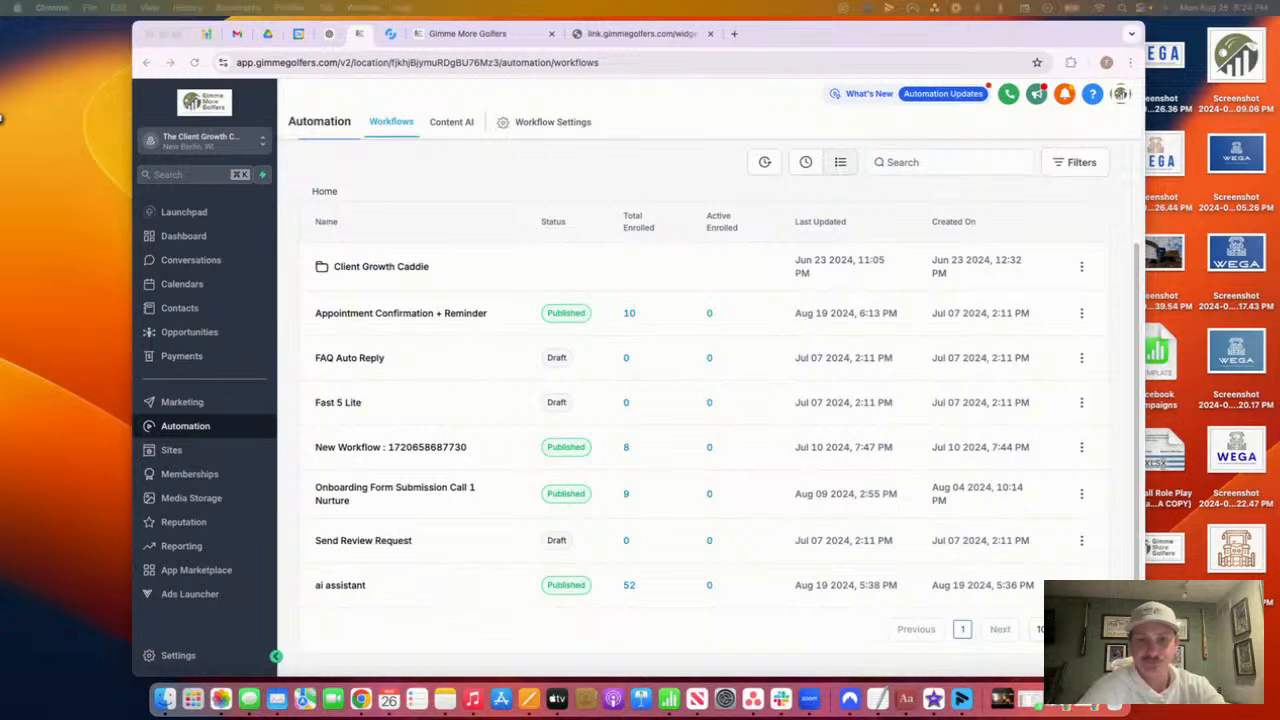